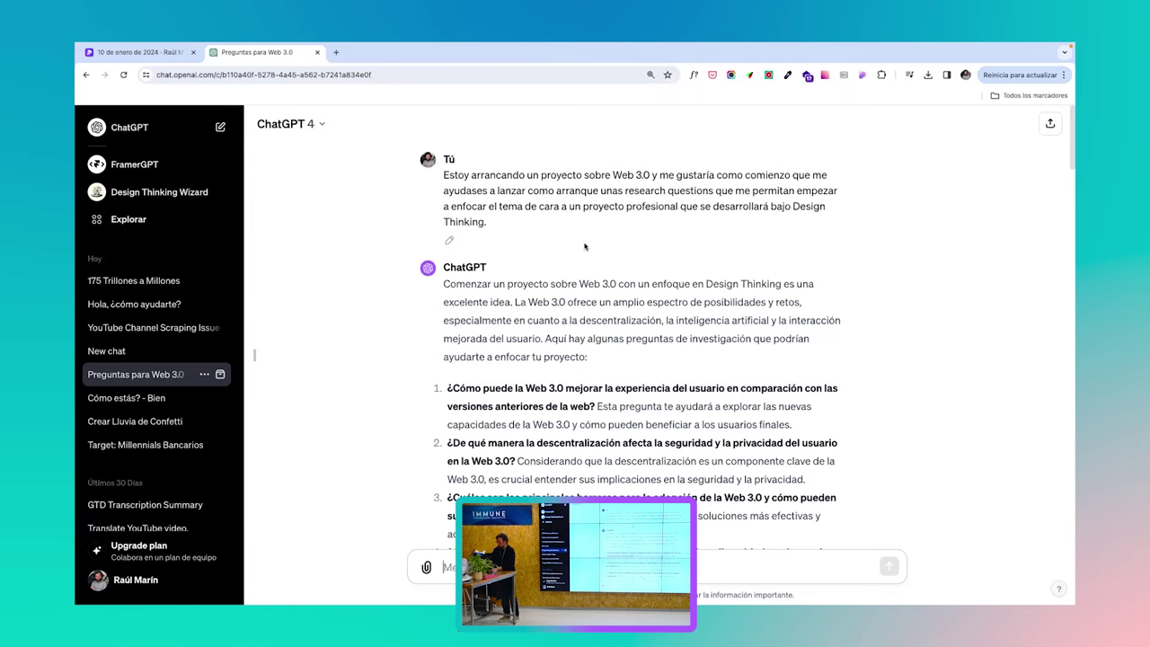
Enlarge the page and read through the ten suggested research questions for the Web 3.0 project.
key(super+plus)
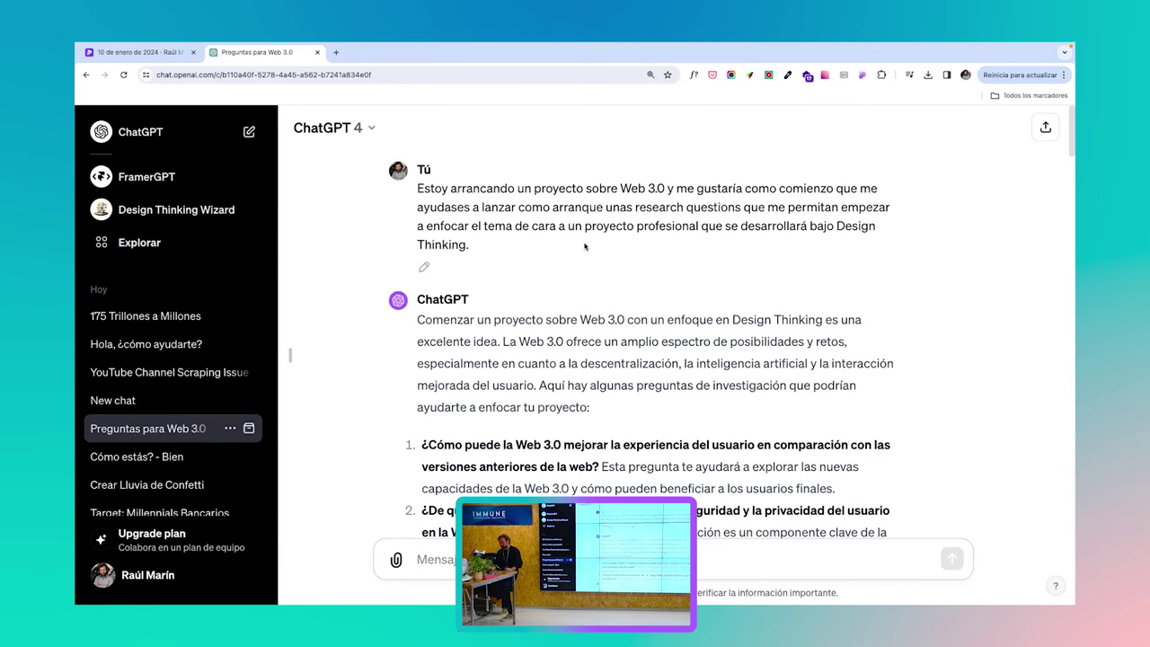
scroll(584, 247, down, 1)
scroll(584, 247, down, 5)
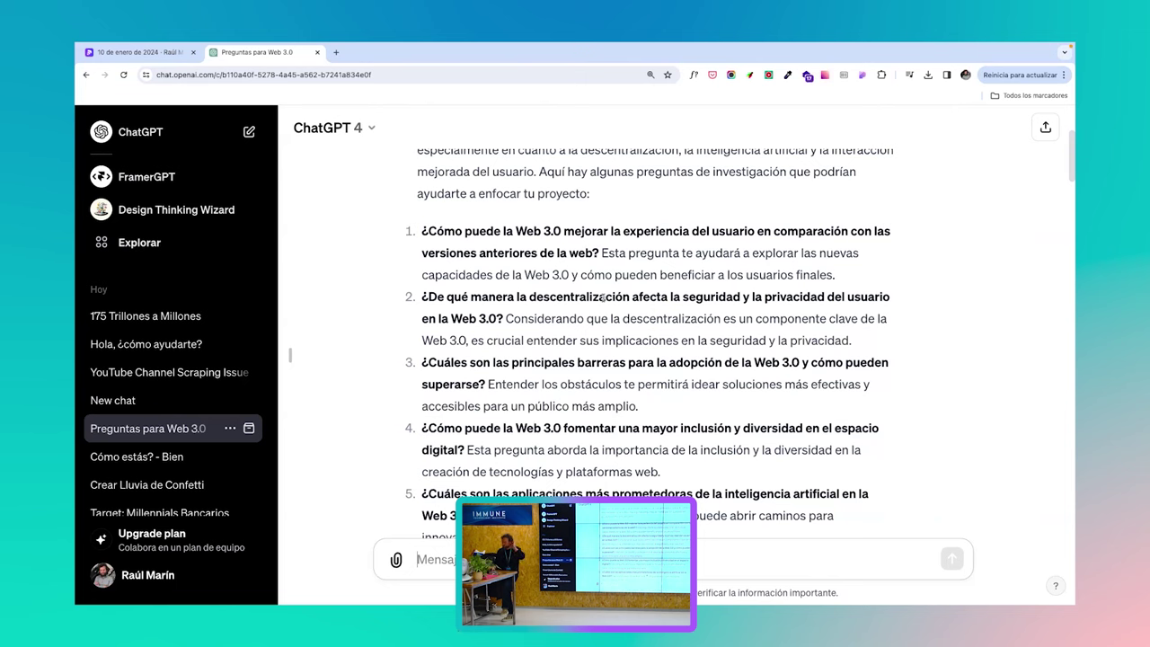
scroll(603, 299, down, 2)
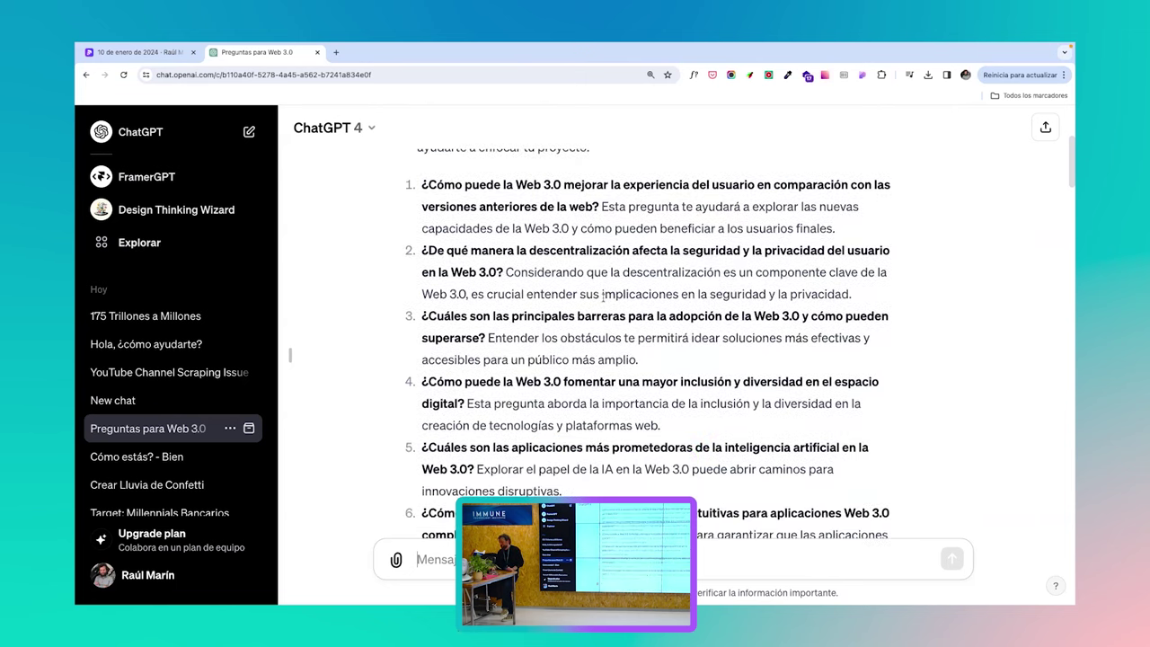
scroll(603, 299, down, 5)
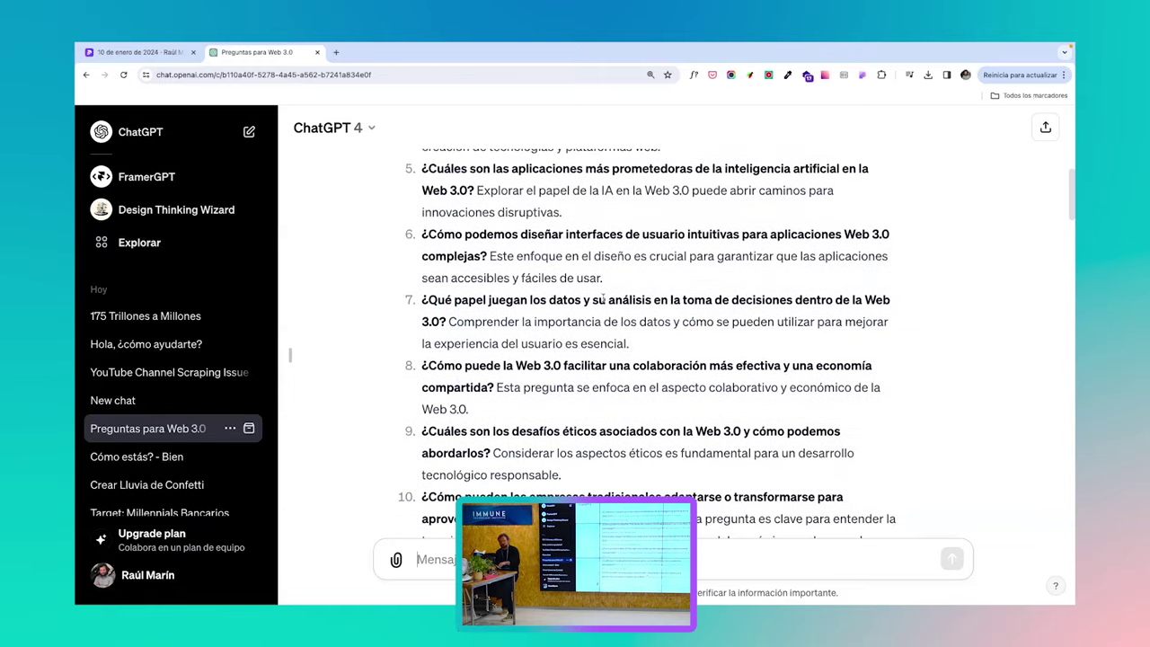
scroll(602, 299, down, 5)
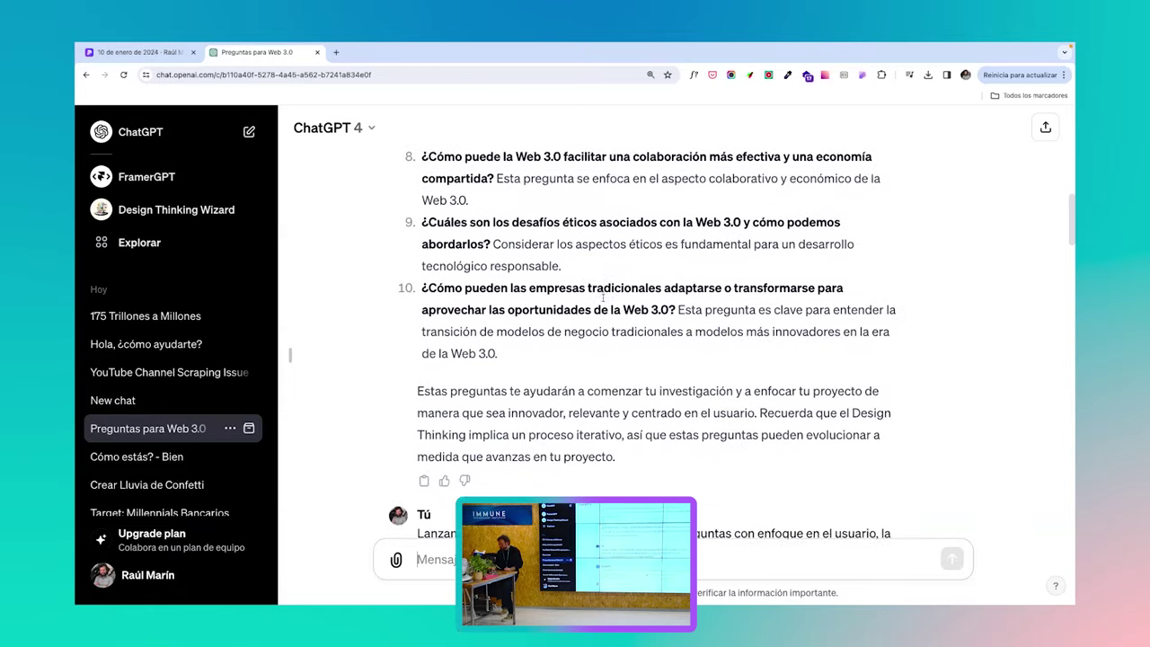
Review the prompt and answer clustering sustainability questions by user, competition and product for Agenda 2030.
scroll(604, 297, down, 3)
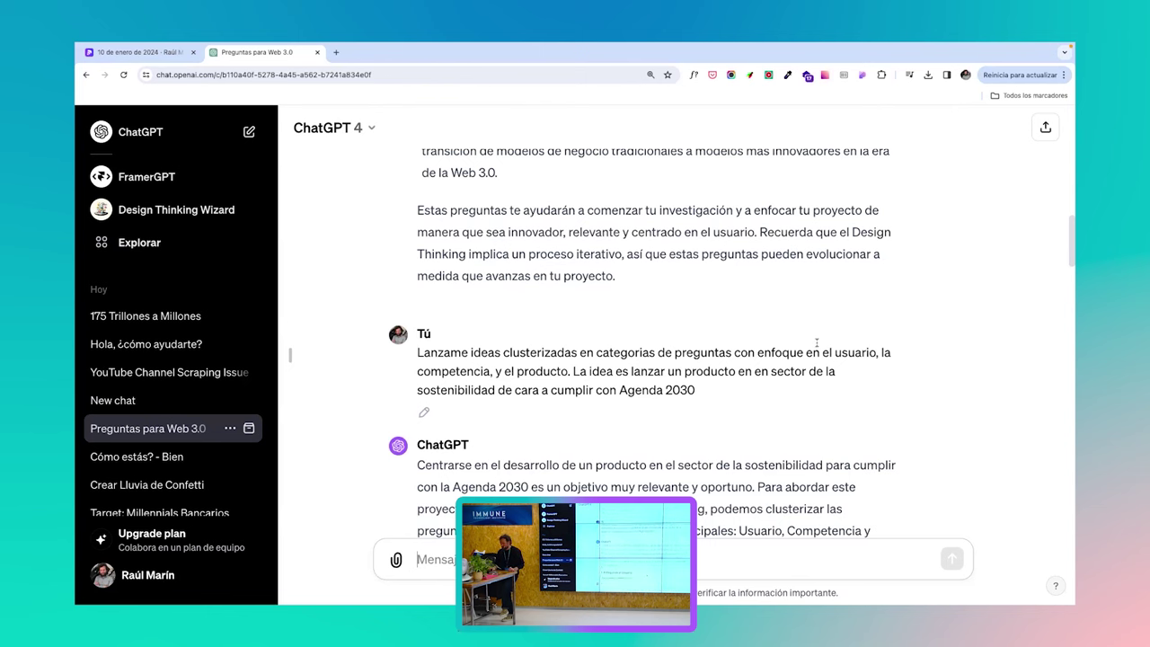
scroll(816, 344, down, 4)
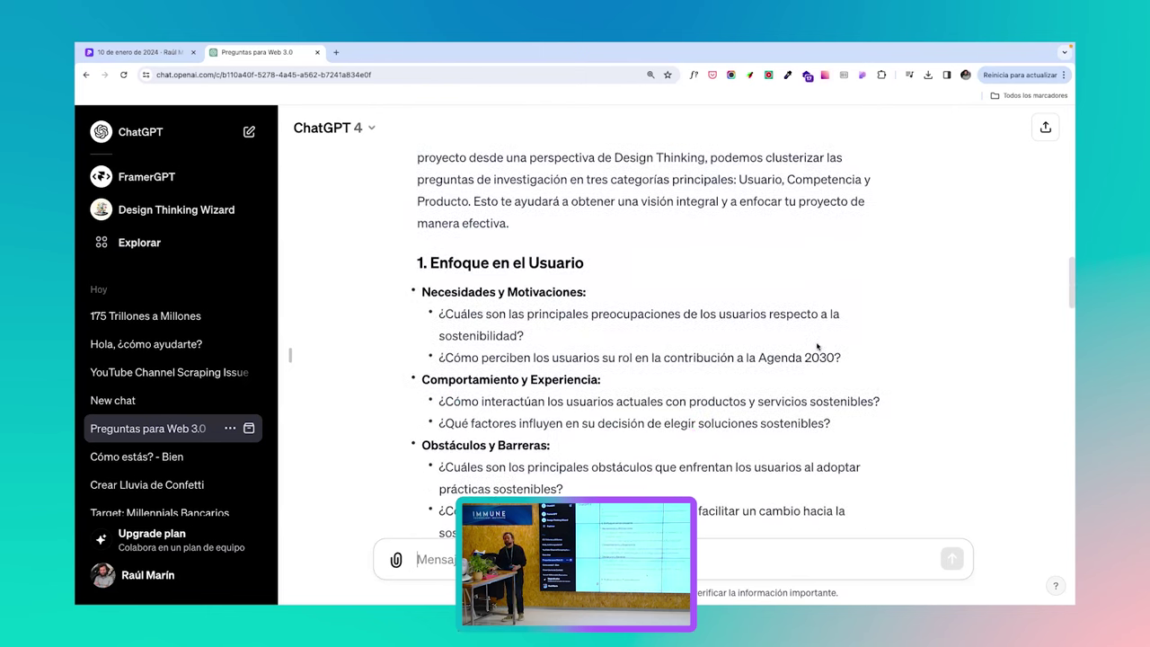
scroll(816, 346, down, 2)
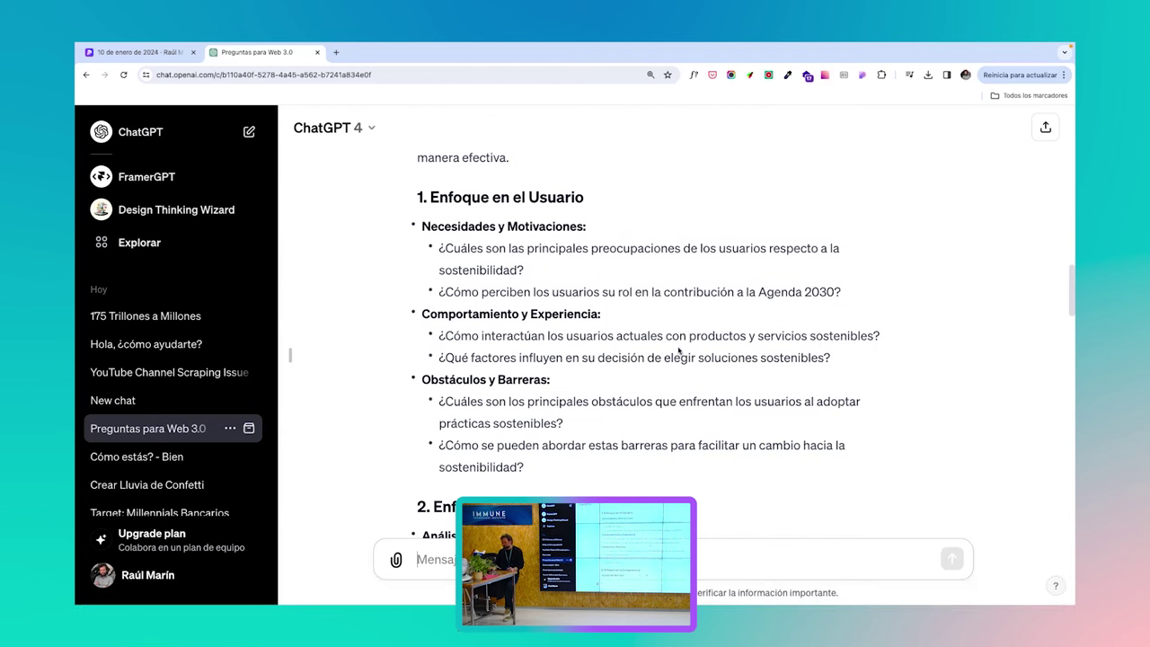
scroll(678, 350, down, 2)
scroll(679, 350, down, 1)
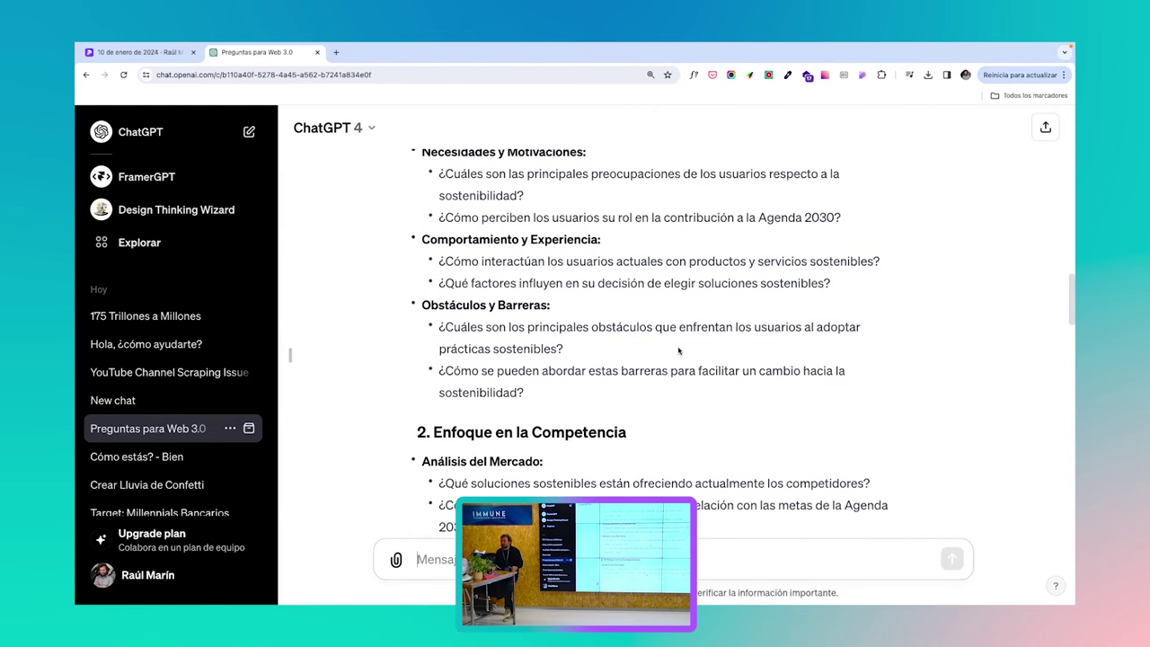
scroll(679, 350, down, 1)
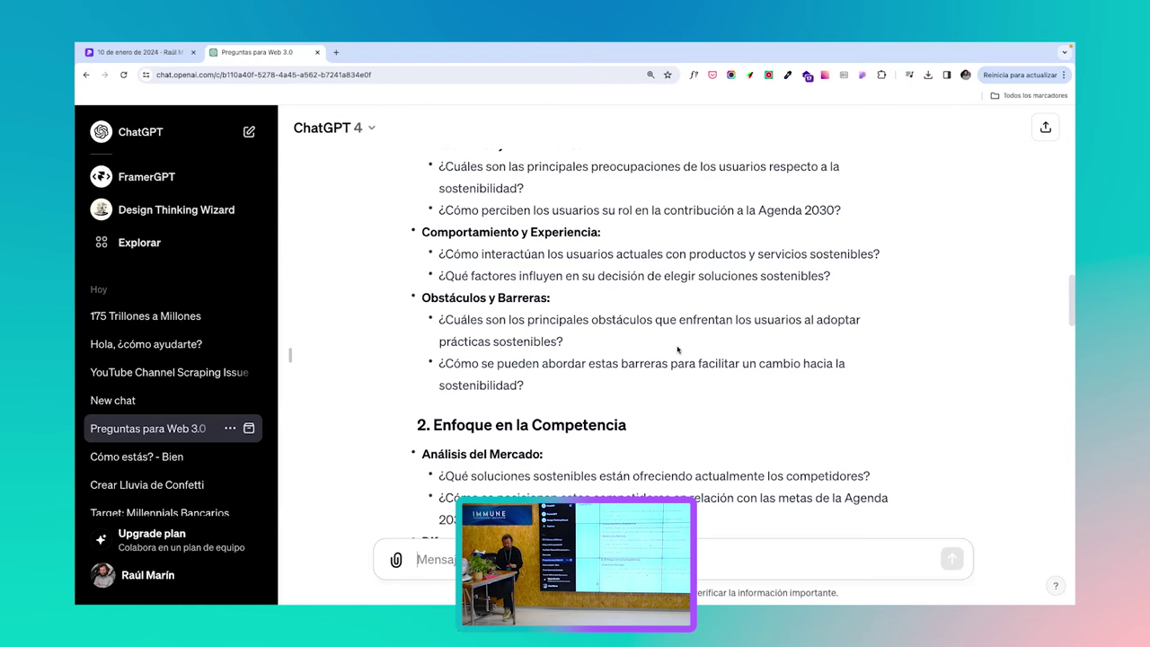
scroll(677, 350, down, 3)
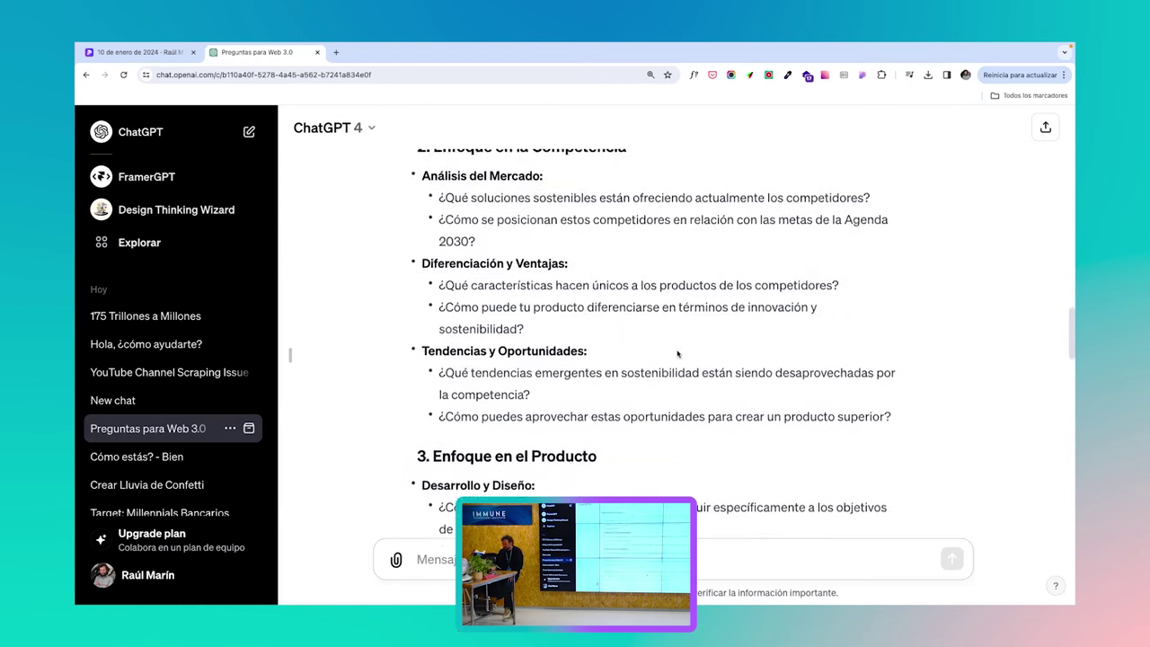
scroll(678, 353, down, 6)
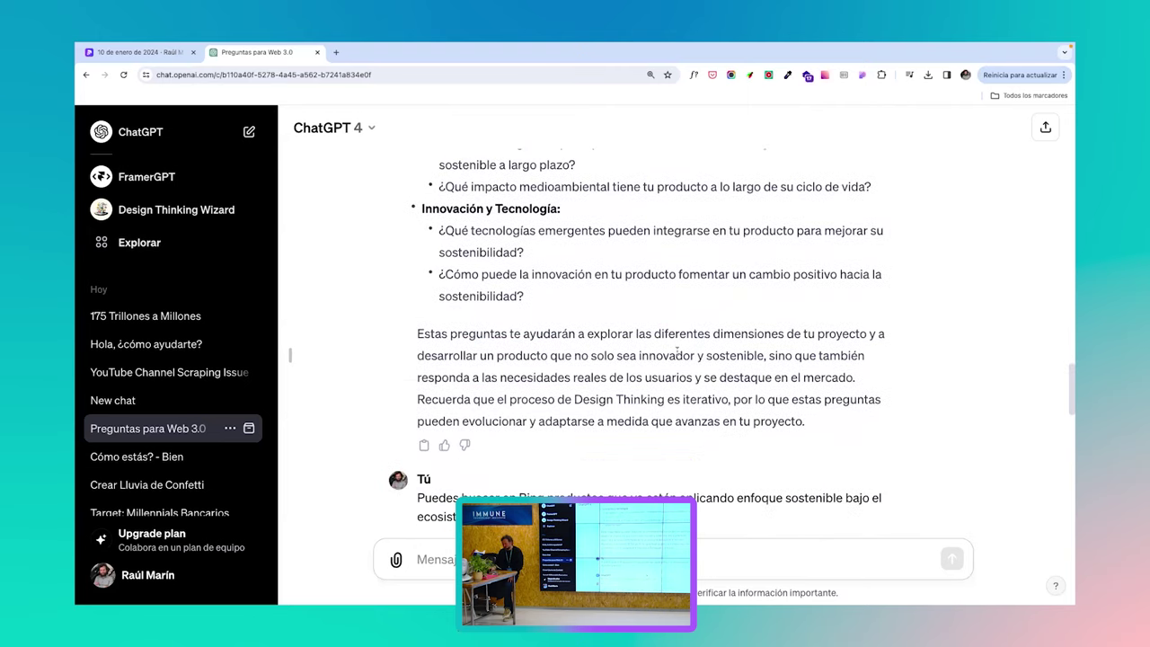
scroll(678, 352, down, 1)
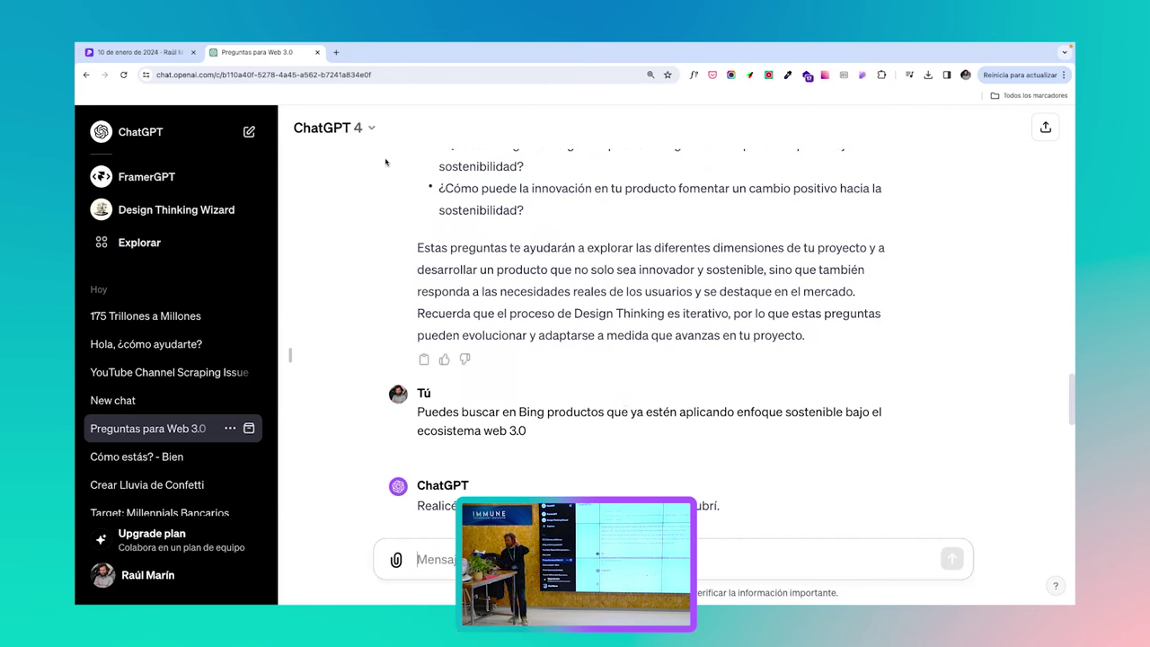
Check the available model options and read the answers on sustainable Web 3.0 products and the Conde Duque library's Google reviews.
click(373, 130)
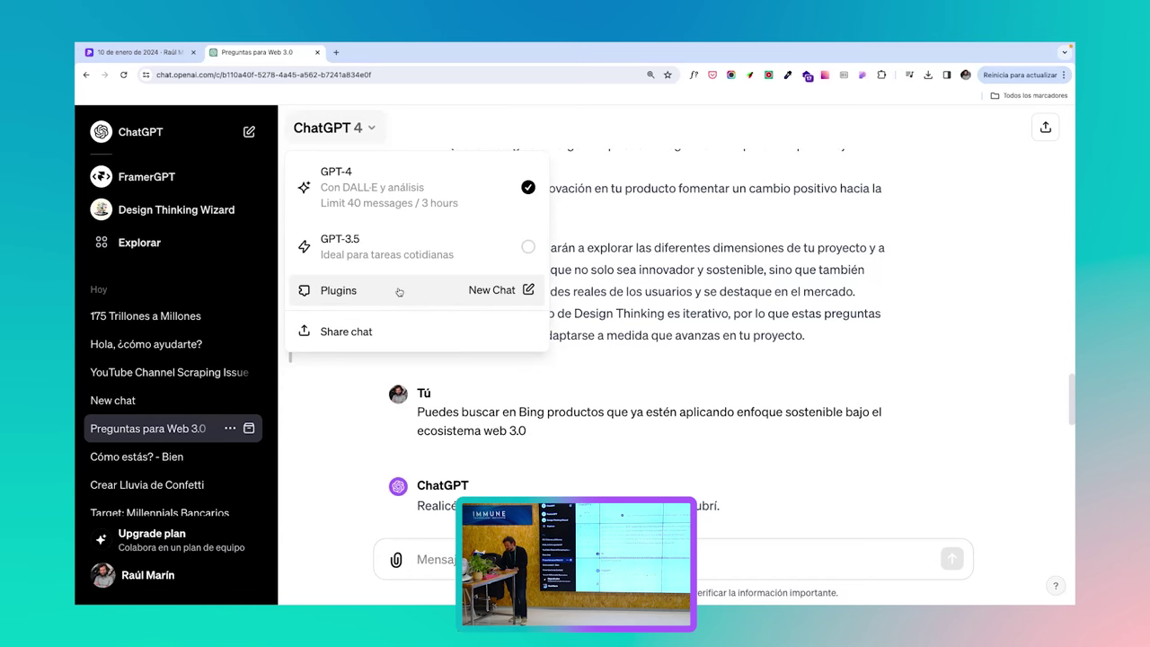
click(599, 445)
scroll(599, 445, down, 1)
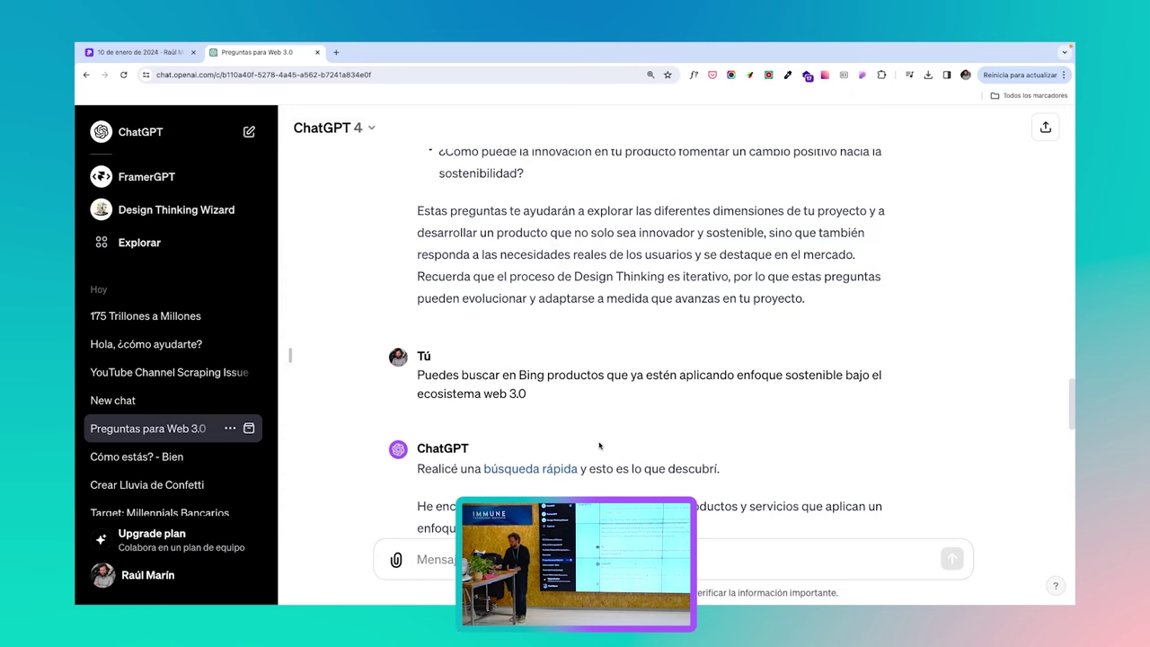
scroll(599, 445, down, 2)
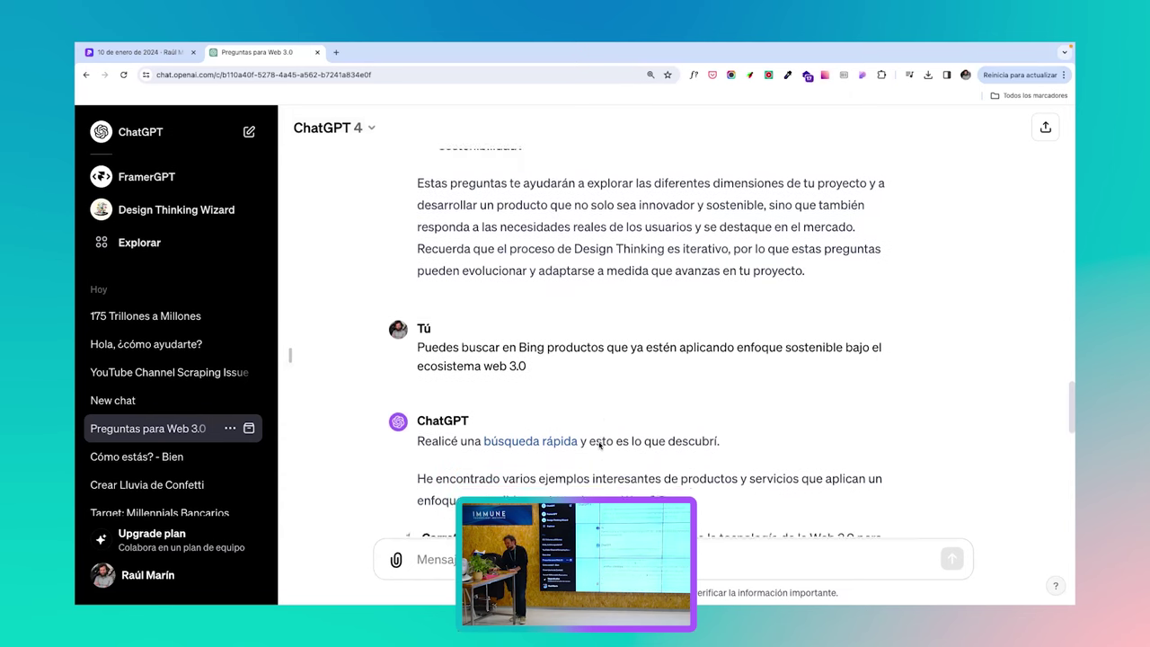
scroll(599, 444, down, 3)
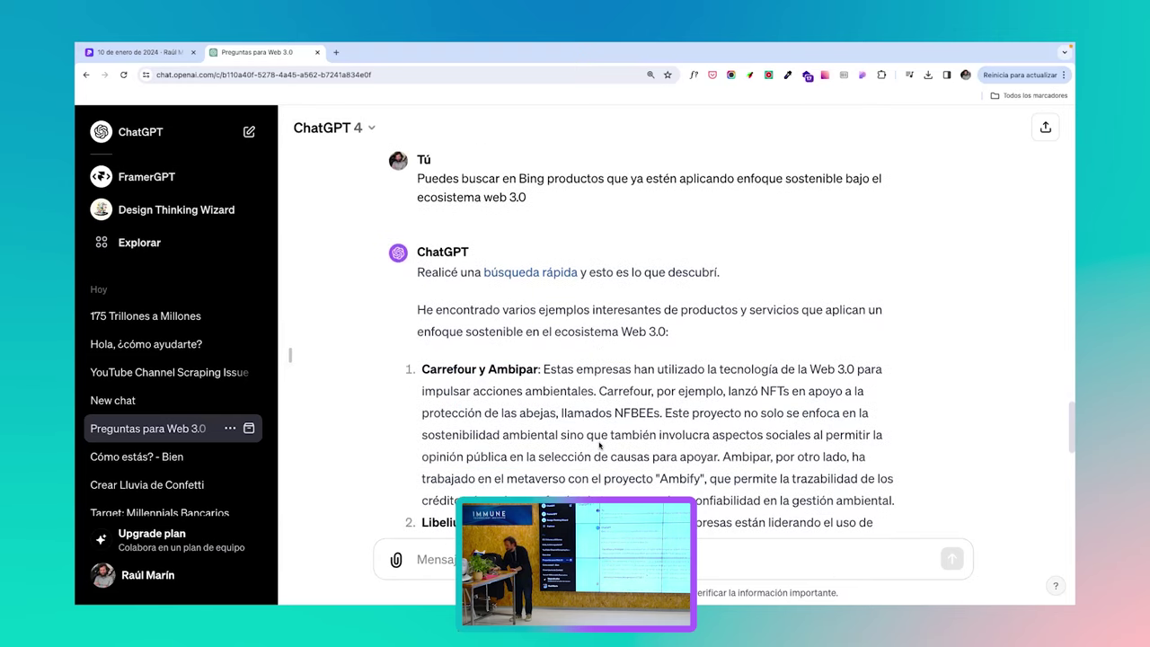
scroll(599, 444, up, 1)
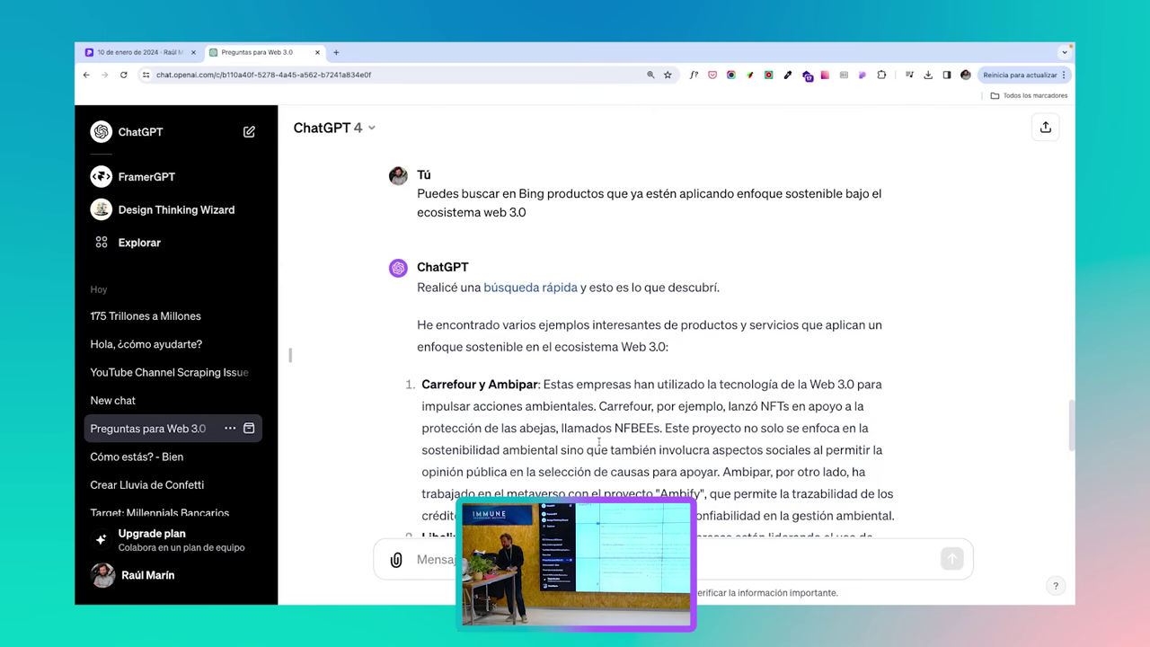
scroll(598, 441, down, 2)
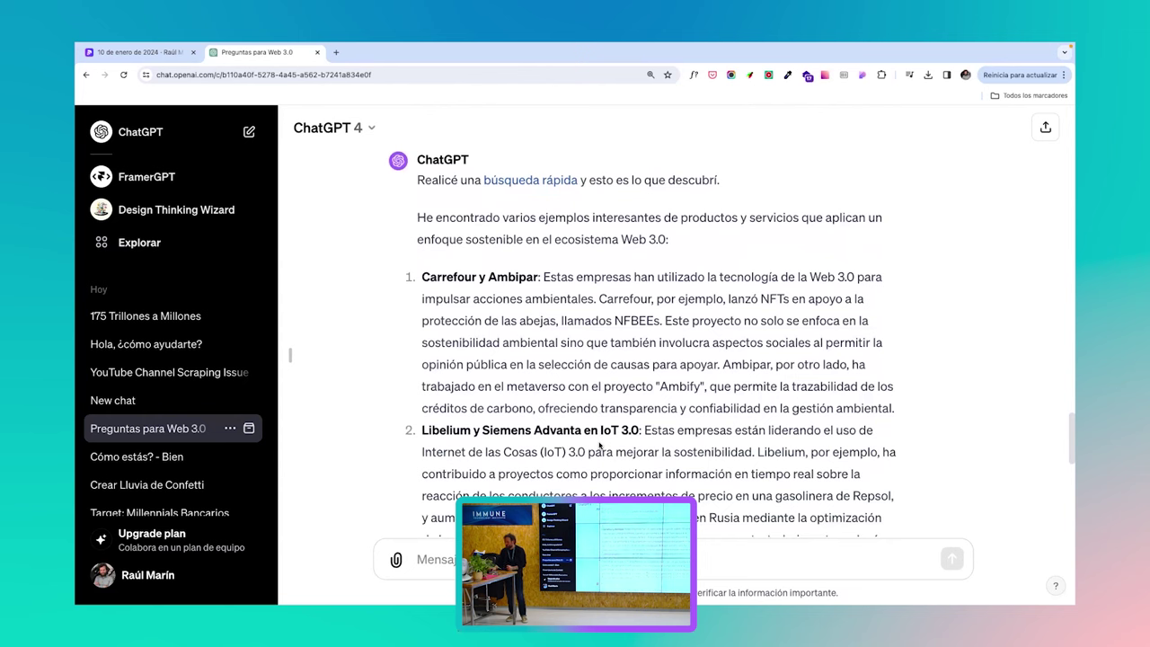
scroll(598, 445, down, 2)
scroll(598, 441, down, 4)
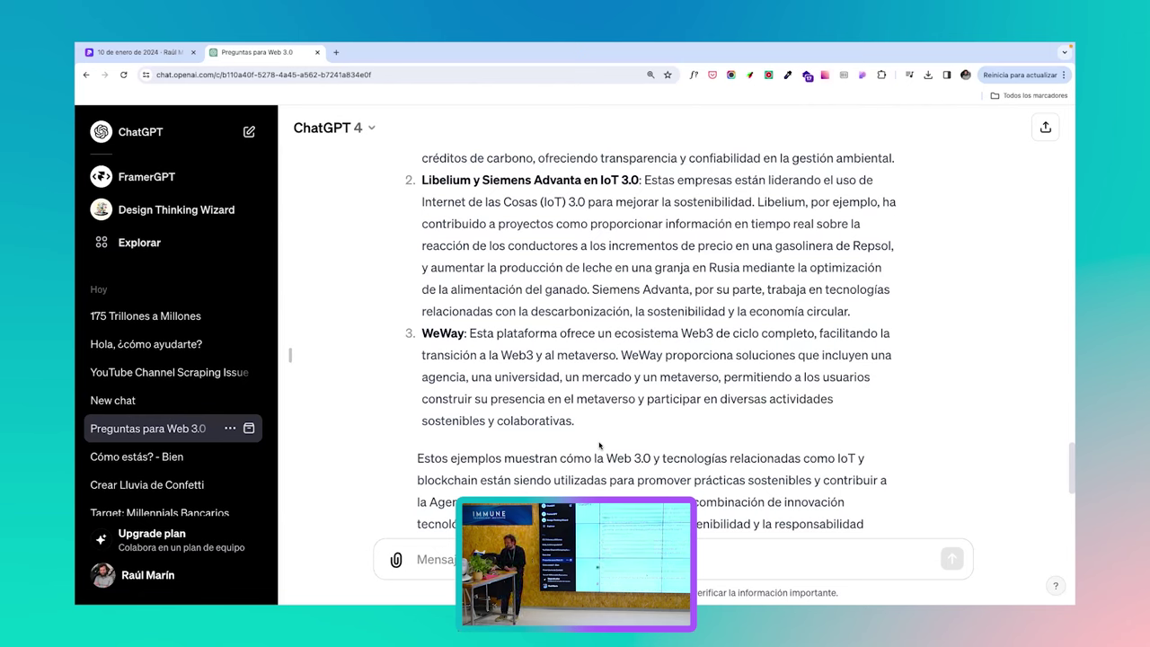
scroll(599, 445, down, 3)
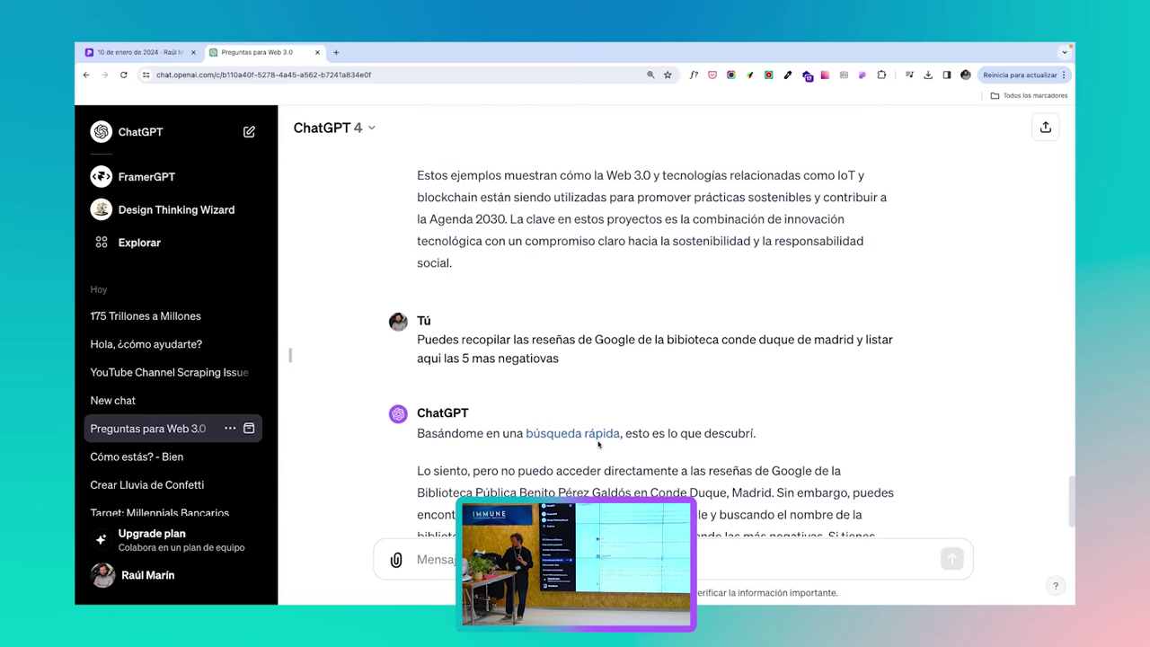
scroll(597, 444, down, 1)
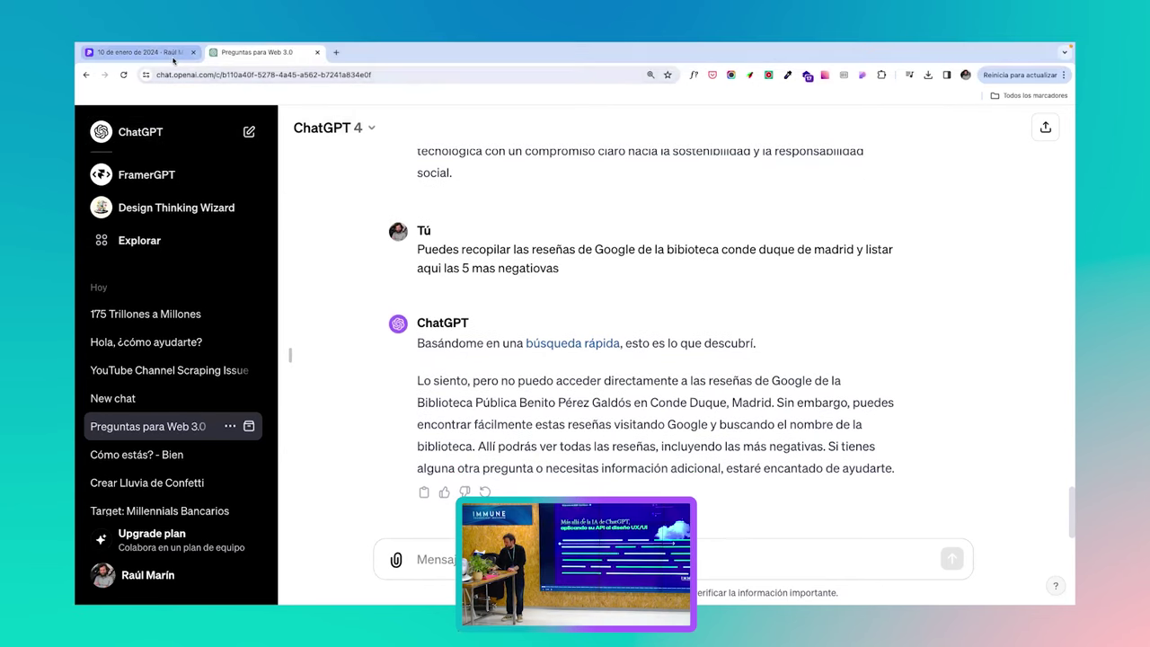
Switch to the presentation about applying the ChatGPT API to UX/UI design and close its tab.
click(139, 52)
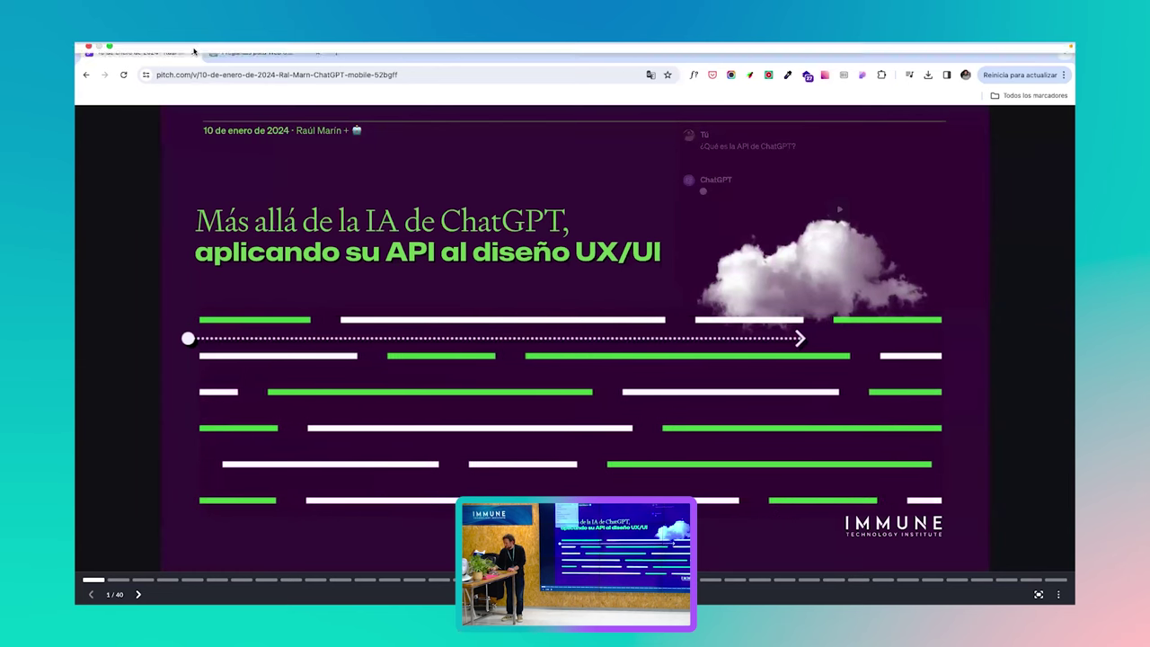
click(182, 47)
key(Escape)
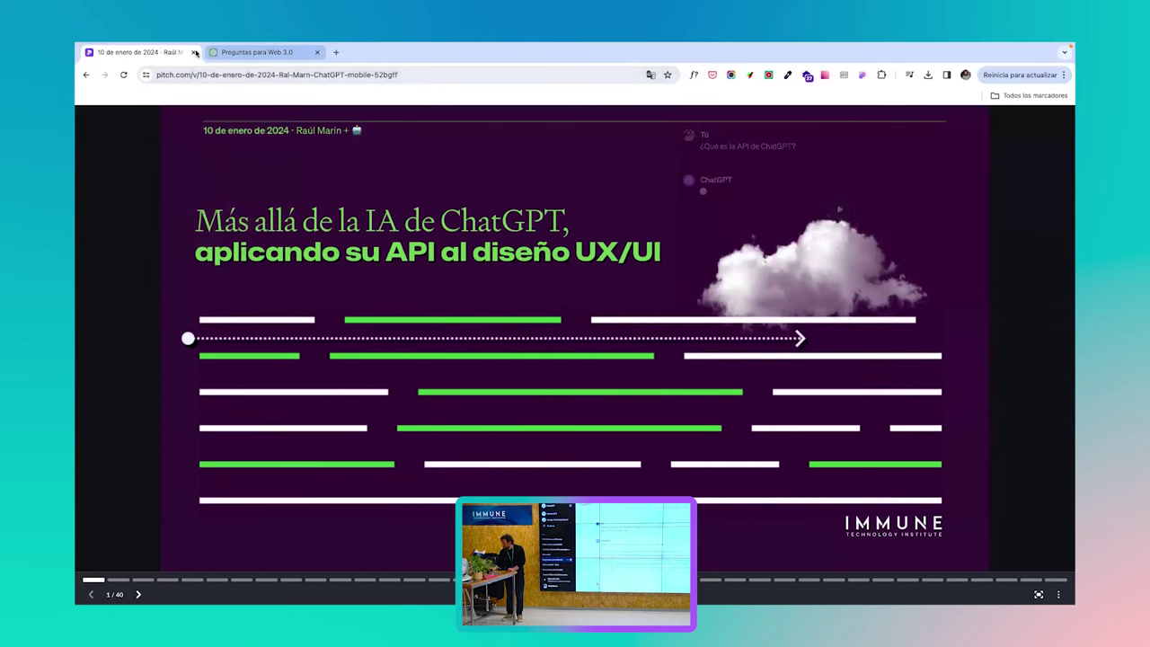
key(super+w)
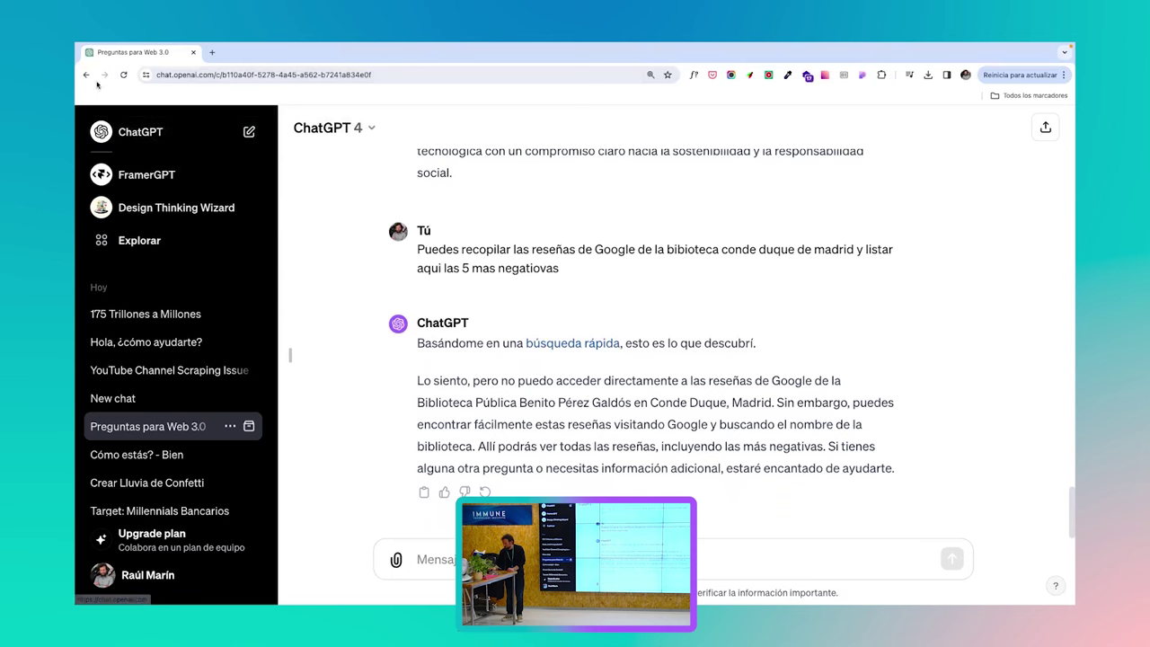
Take the browser window out of full screen and reposition it on the desktop.
click(108, 62)
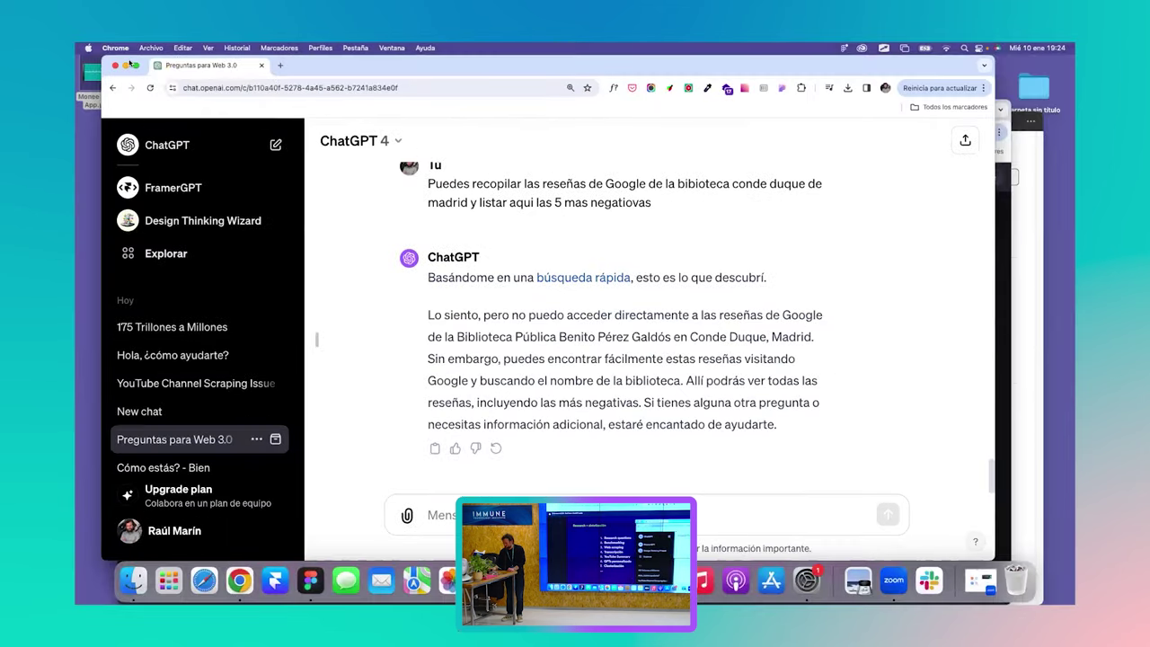
drag(129, 65, 651, 219)
click(654, 220)
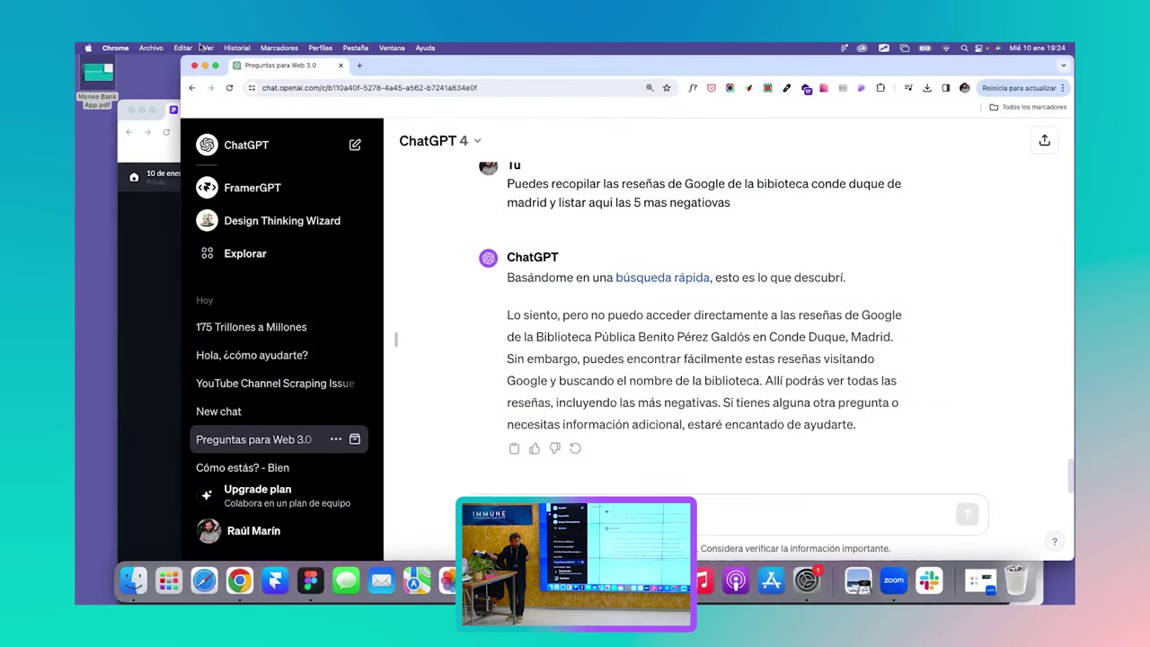
drag(202, 45, 166, 54)
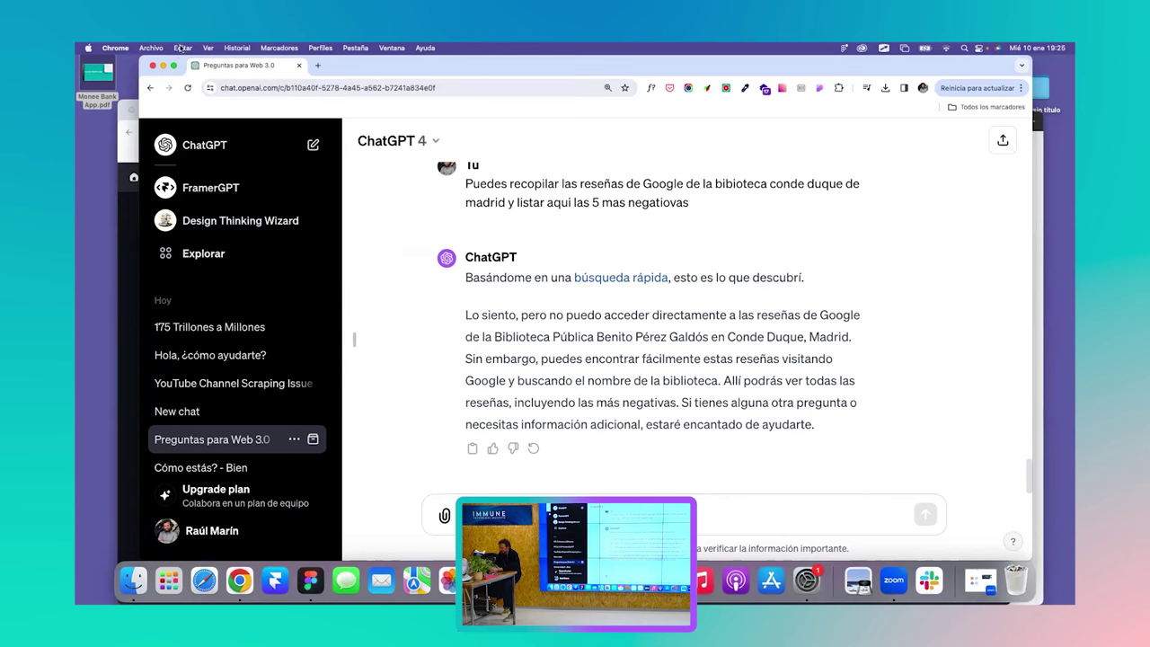
drag(184, 72, 184, 117)
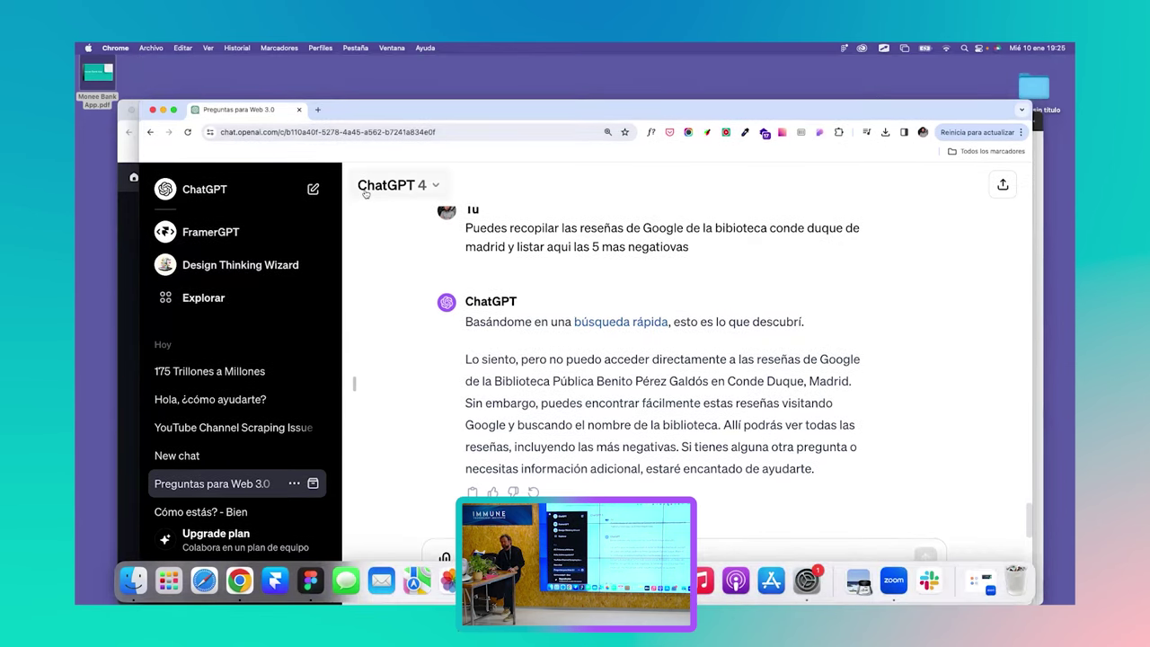
drag(357, 120, 323, 76)
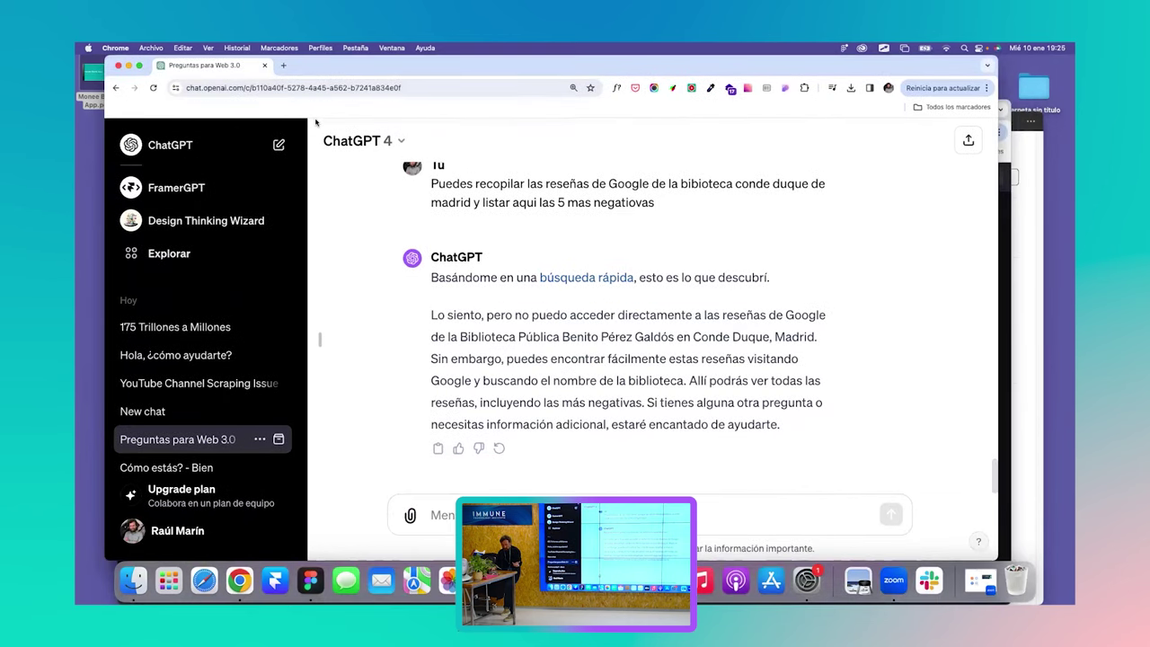
Start a new chat in Plugins mode and open the plugin store.
click(400, 140)
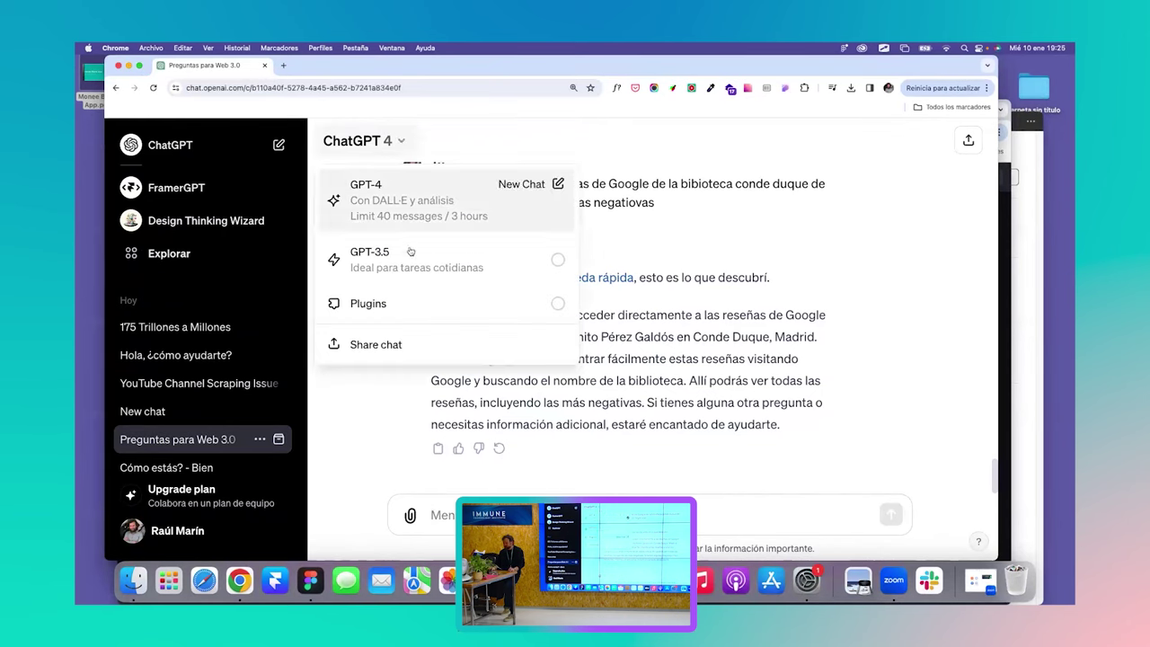
click(388, 303)
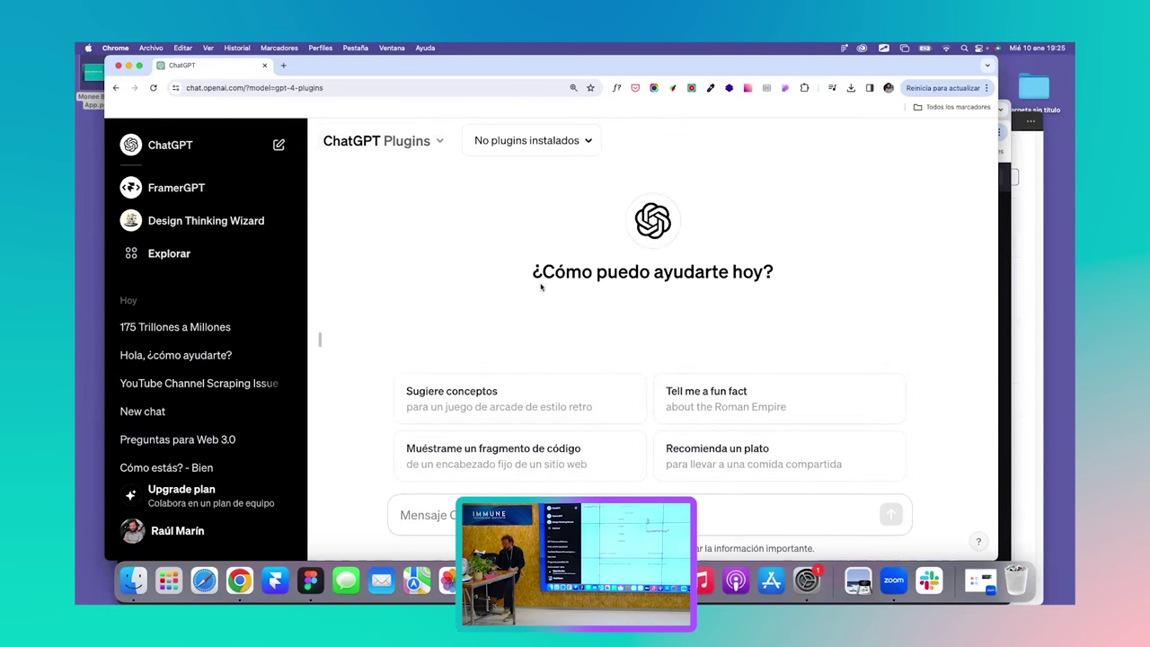
click(540, 135)
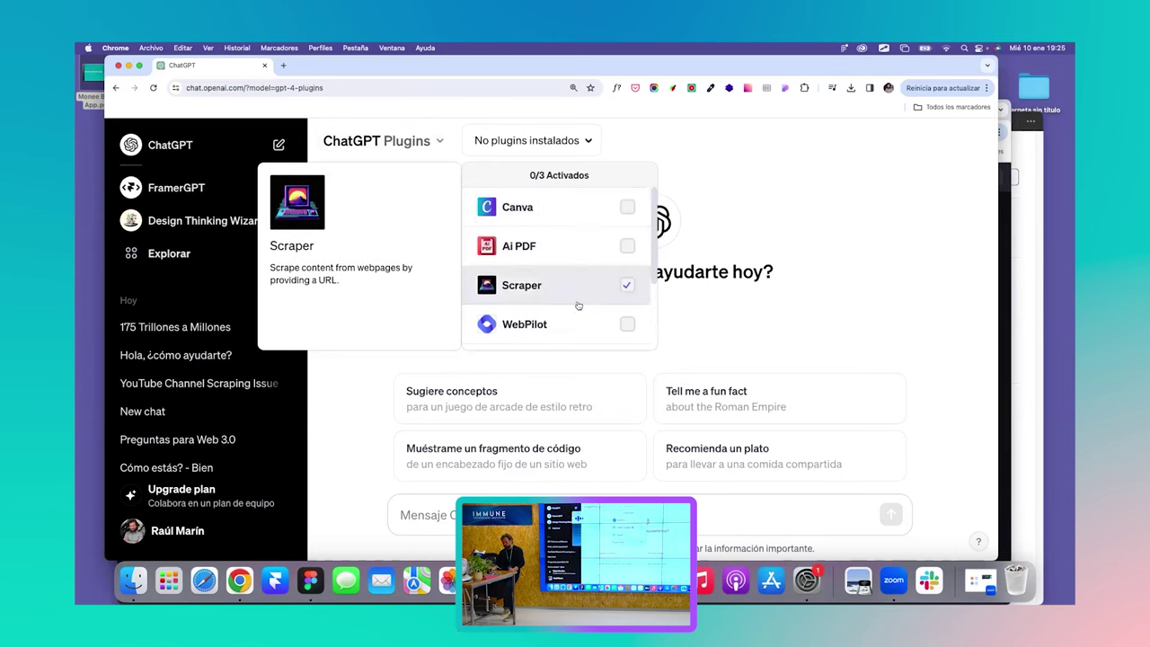
scroll(623, 285, down, 3)
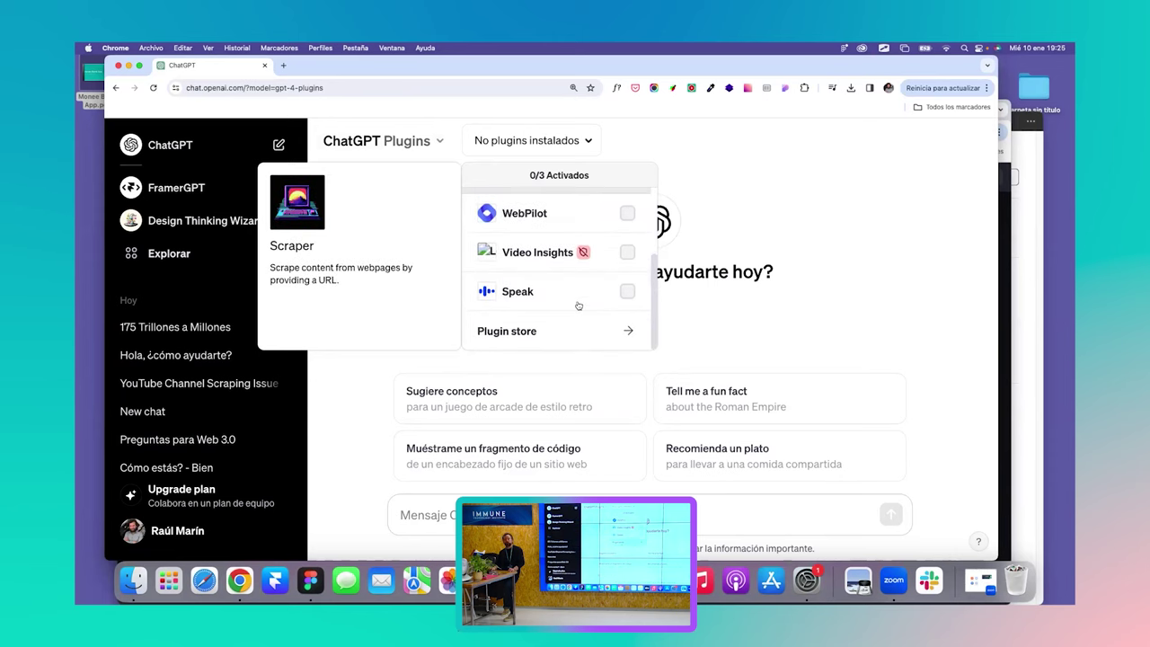
click(525, 334)
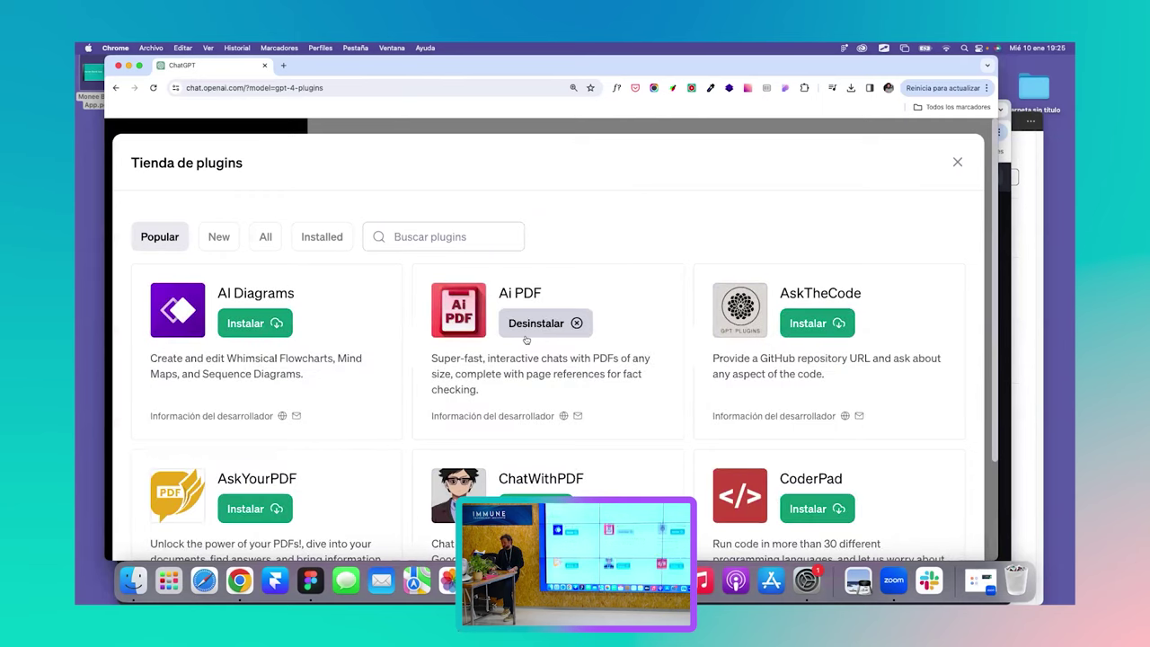
Look through the popular plugins in the plugin store and close the store.
scroll(534, 319, down, 3)
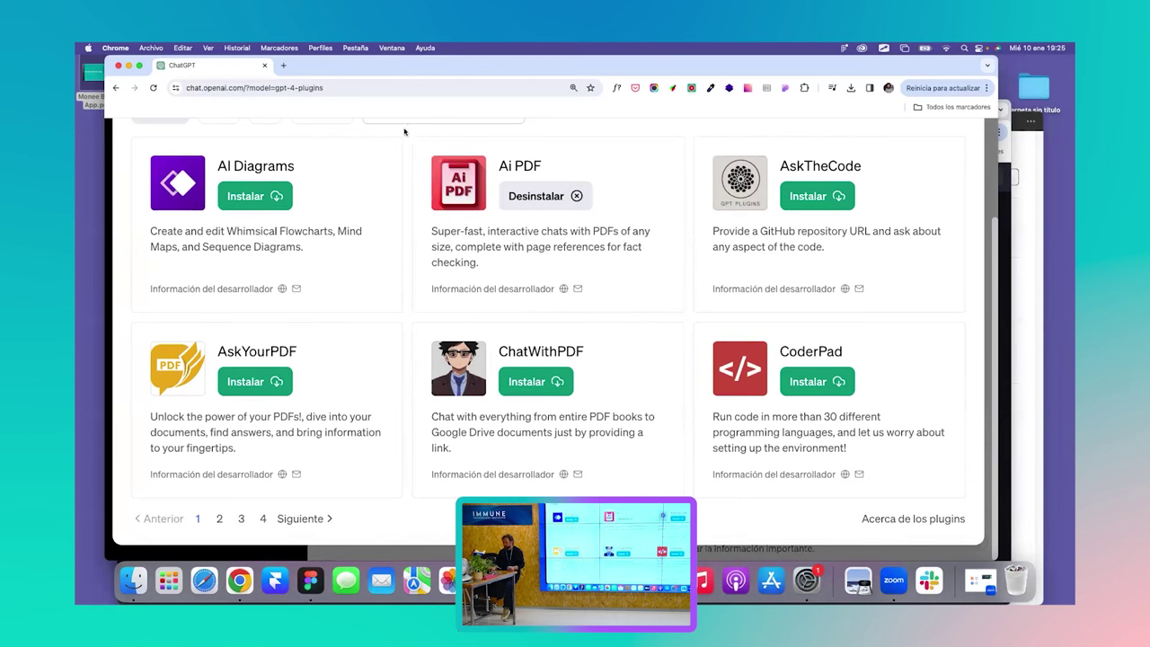
scroll(376, 164, up, 3)
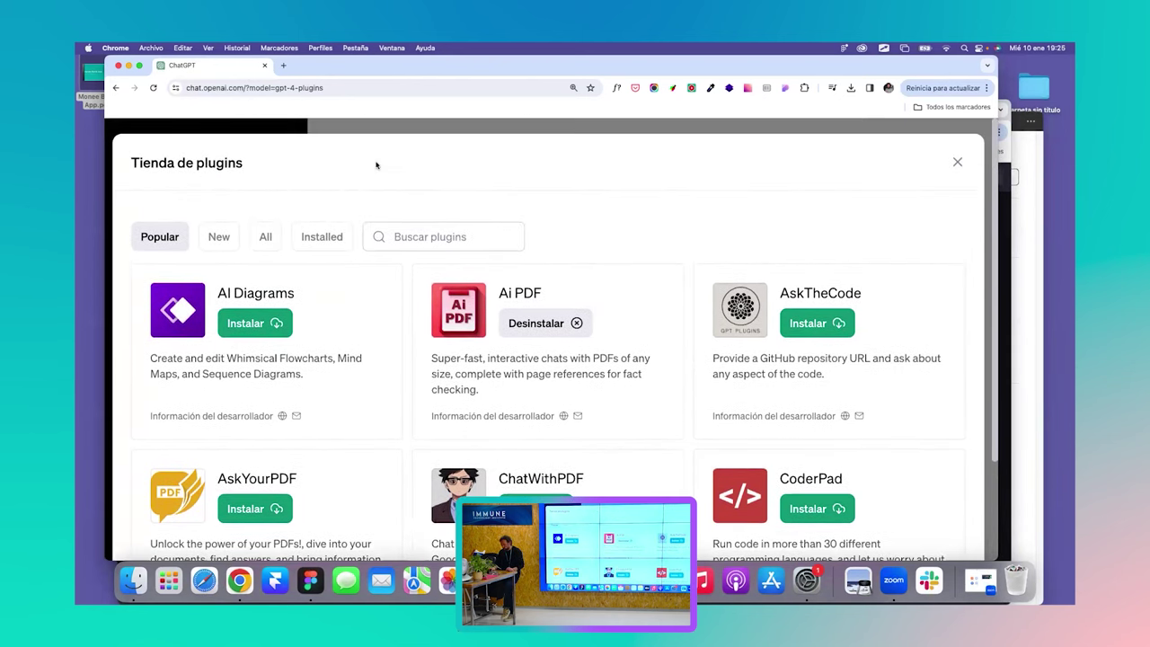
click(957, 164)
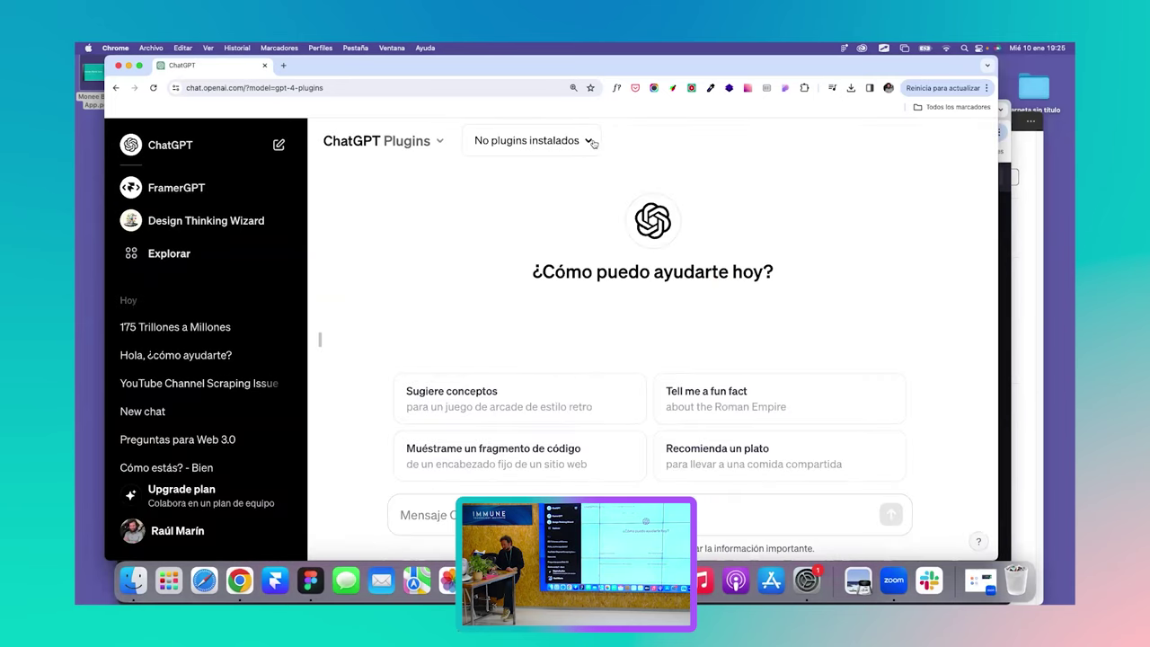
Enable the Scraper plugin for the new chat and get the message field ready for a prompt.
click(526, 141)
click(541, 282)
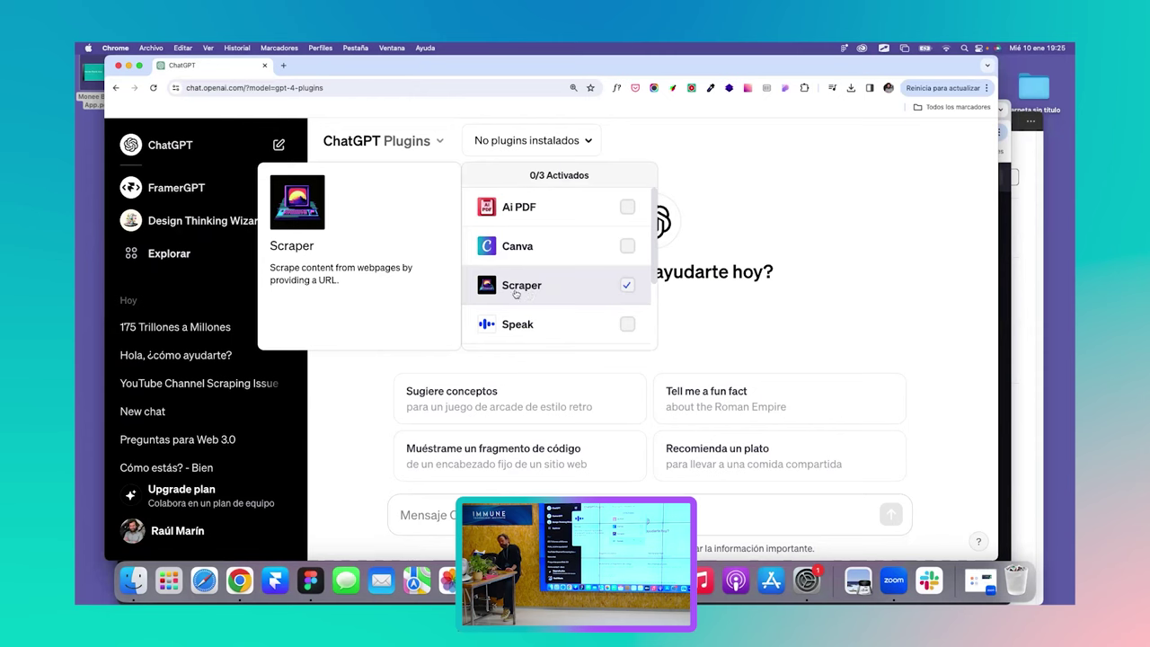
click(626, 285)
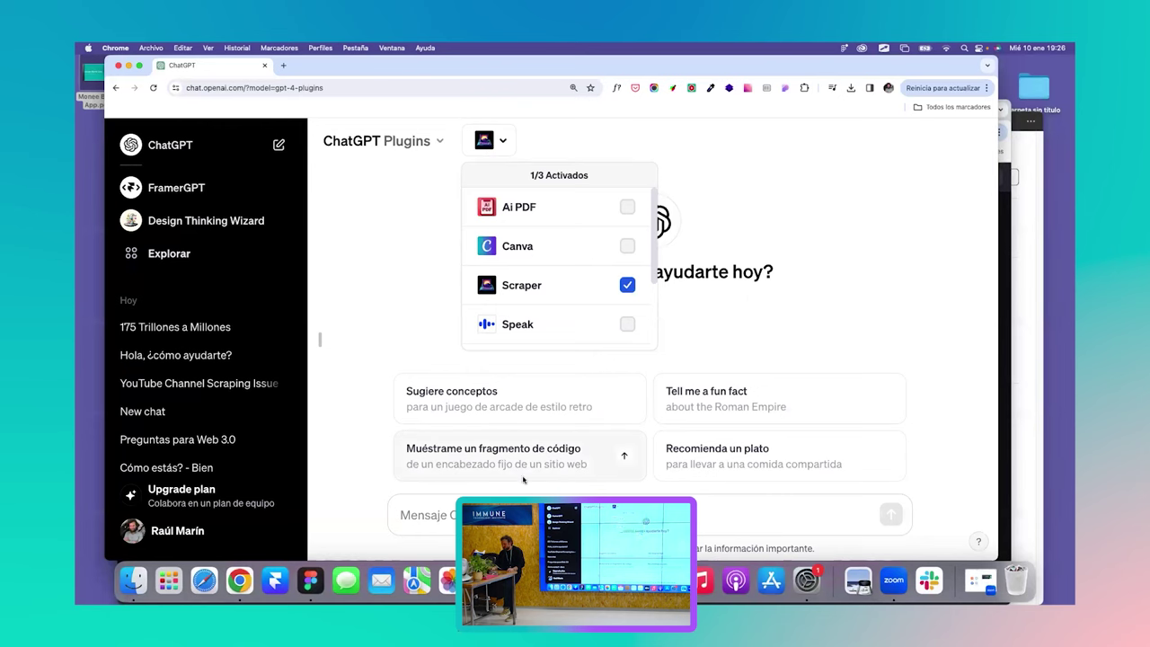
click(521, 514)
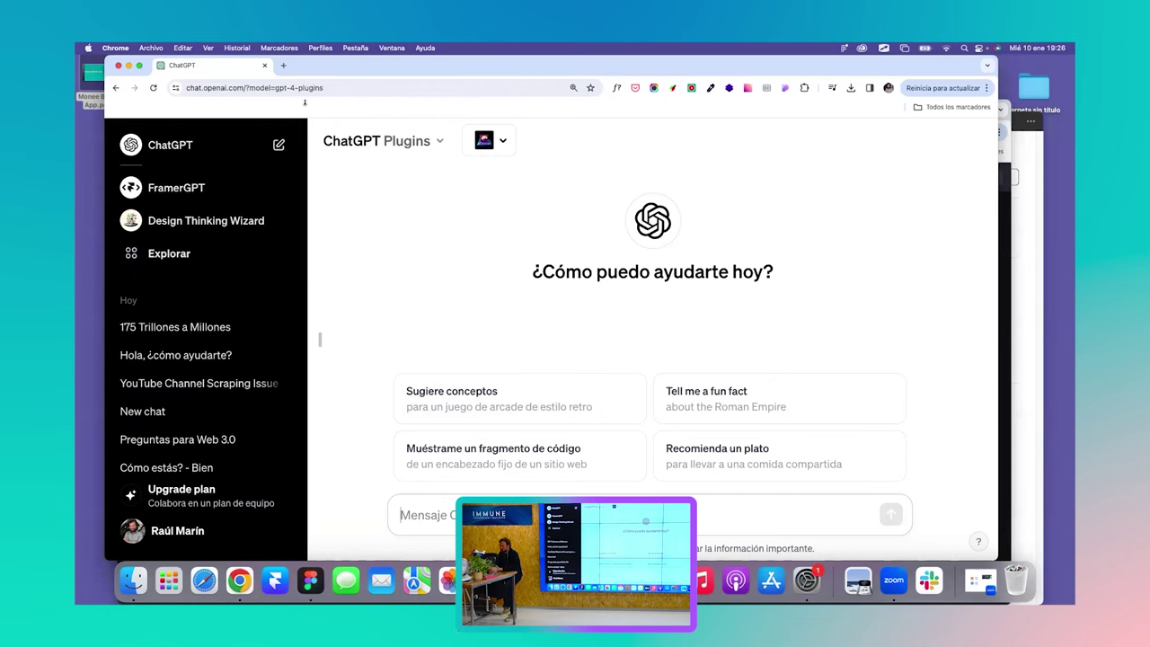
Open mercadona.es in a new tab, enter its online store with the prefilled postal code, and reposition the browser window.
drag(213, 60, 214, 96)
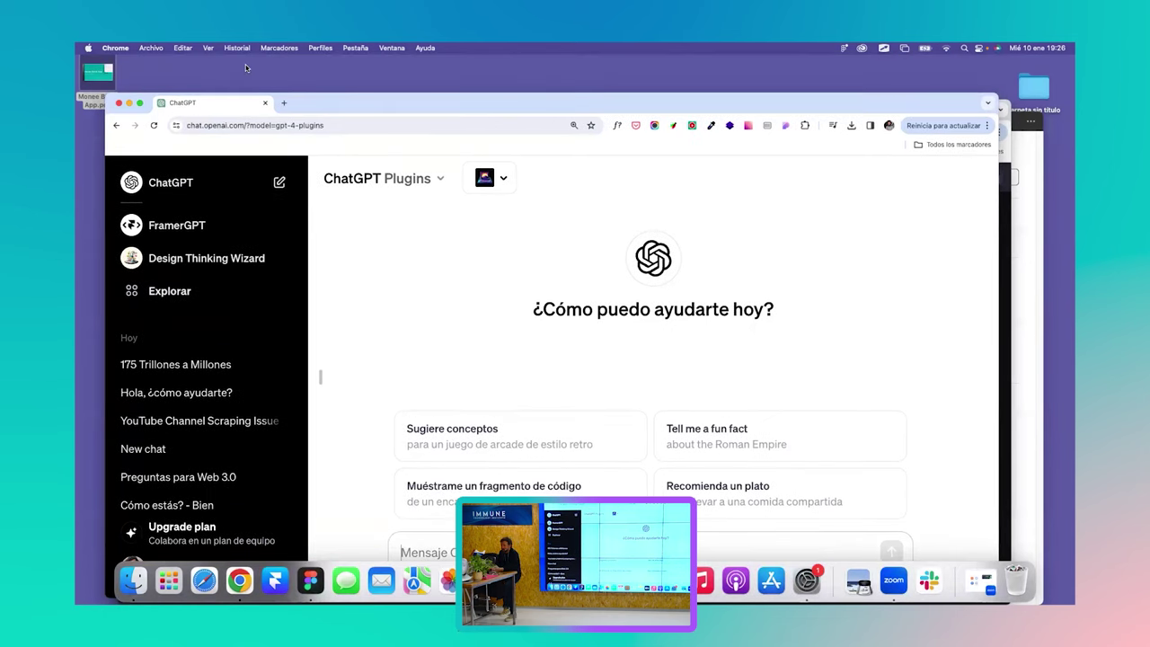
click(284, 102)
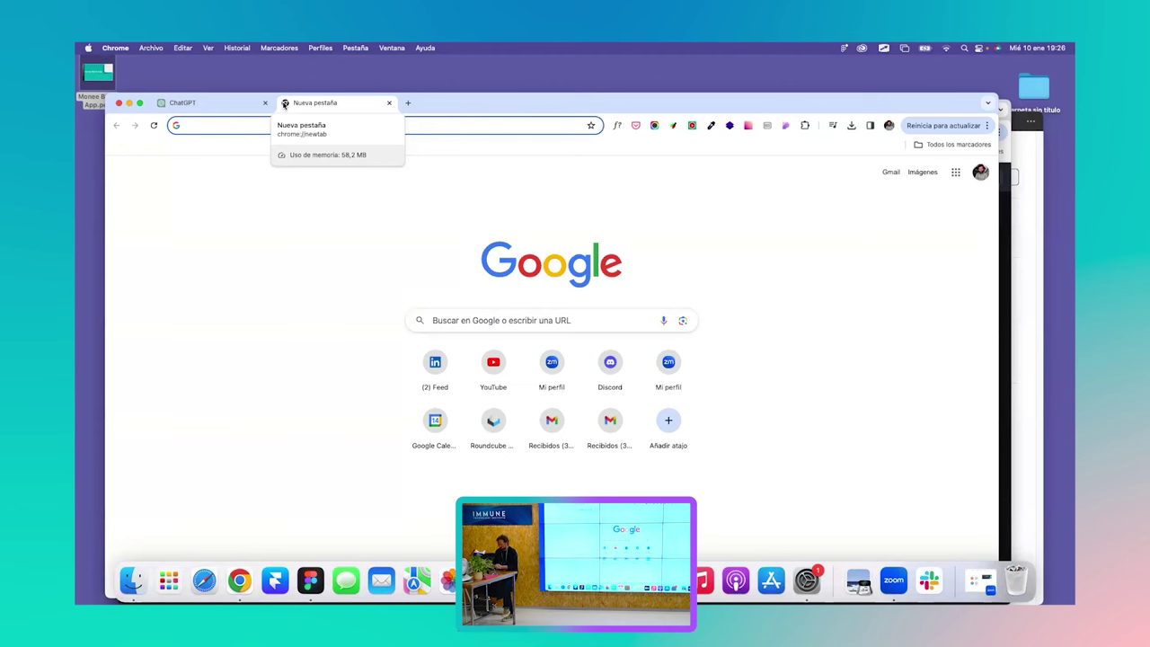
text(merc)
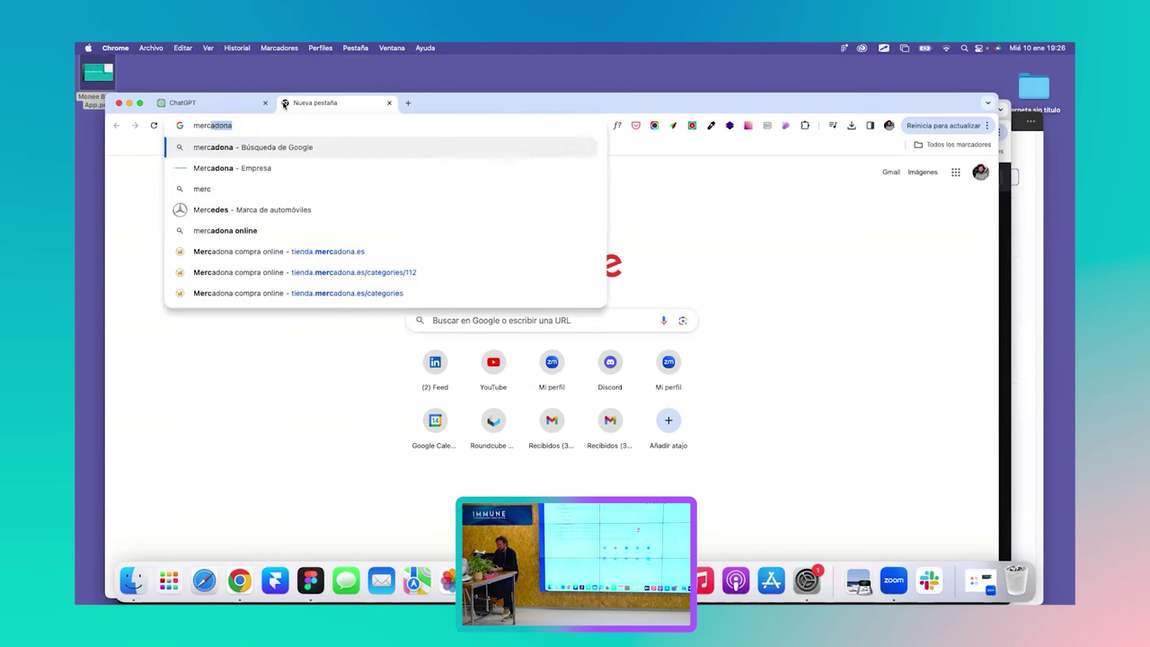
text(adona.es)
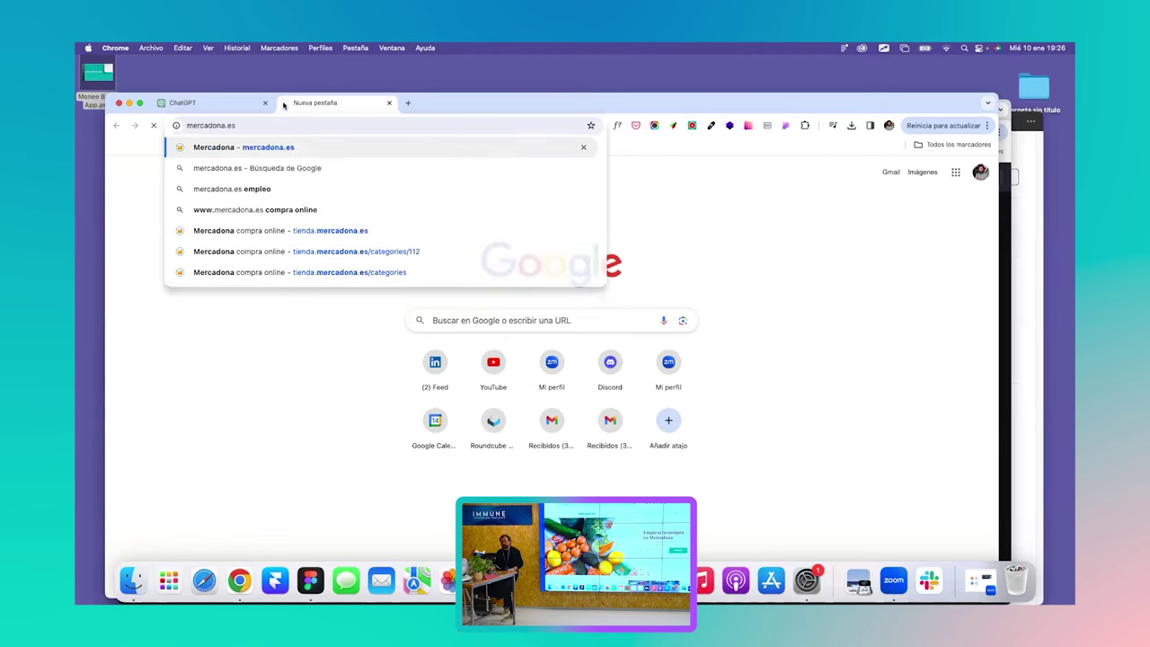
key(Return)
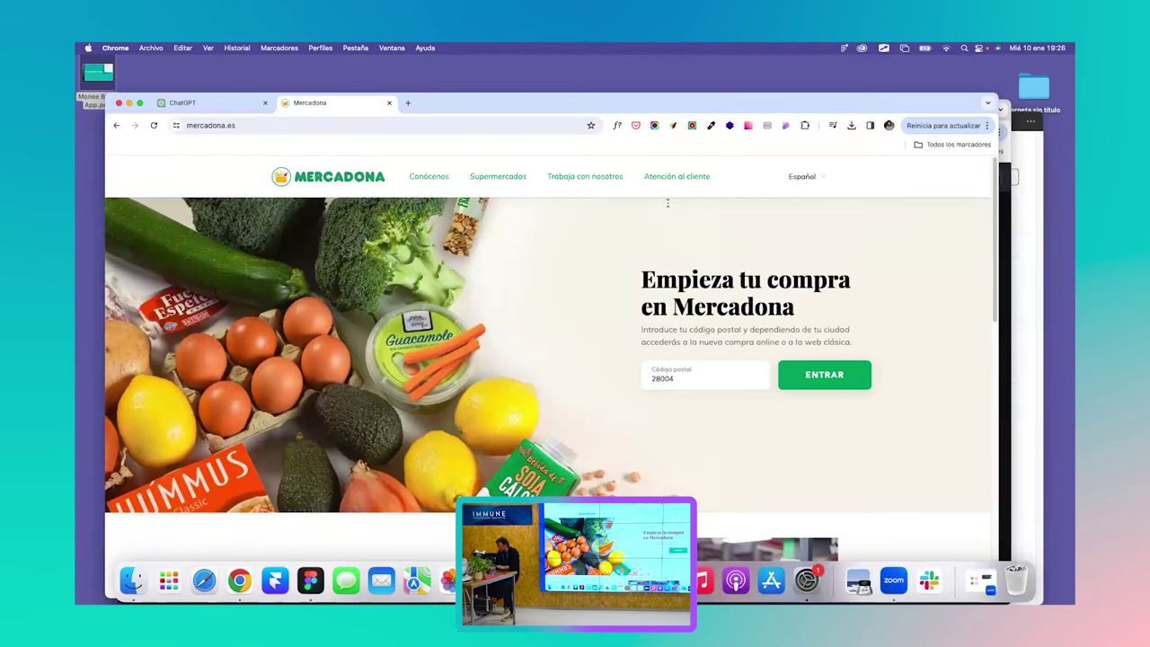
click(809, 374)
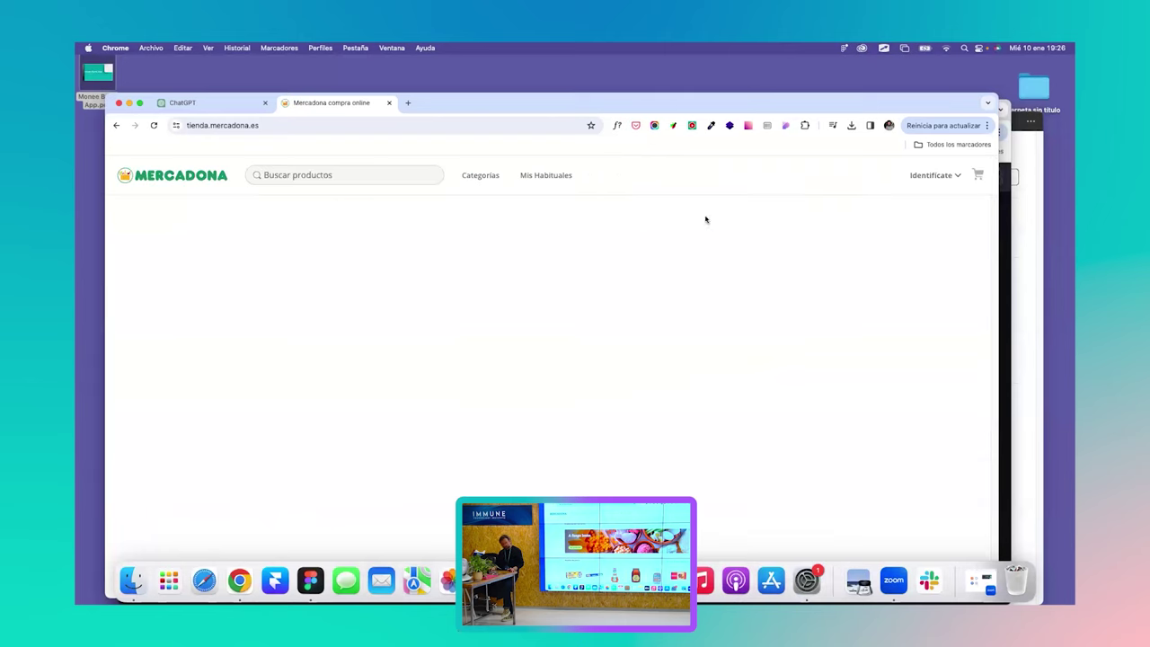
drag(436, 102, 428, 74)
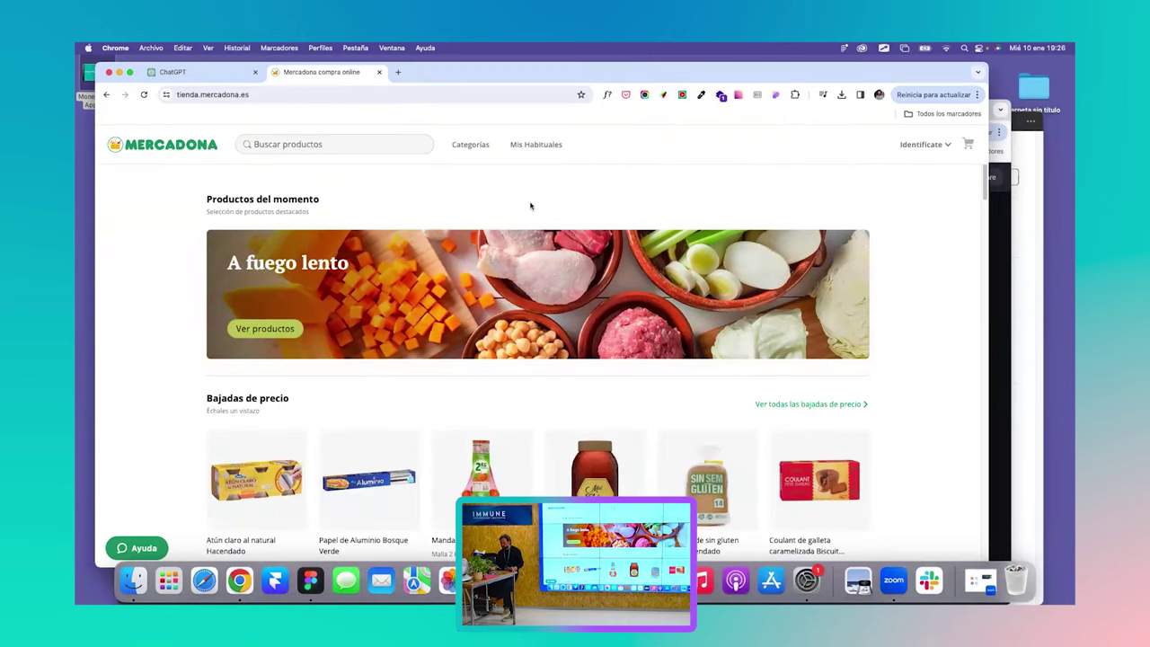
Browse the store's product categories and open Aperitivos to show Aceitunas y encurtidos.
click(479, 146)
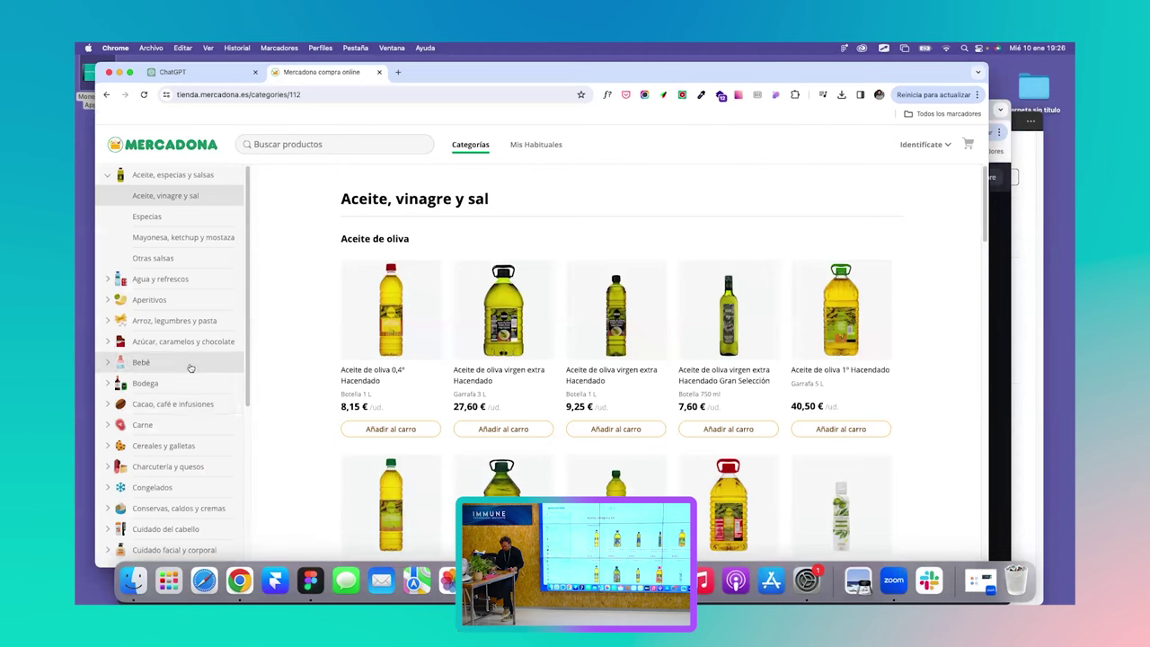
scroll(184, 369, down, 2)
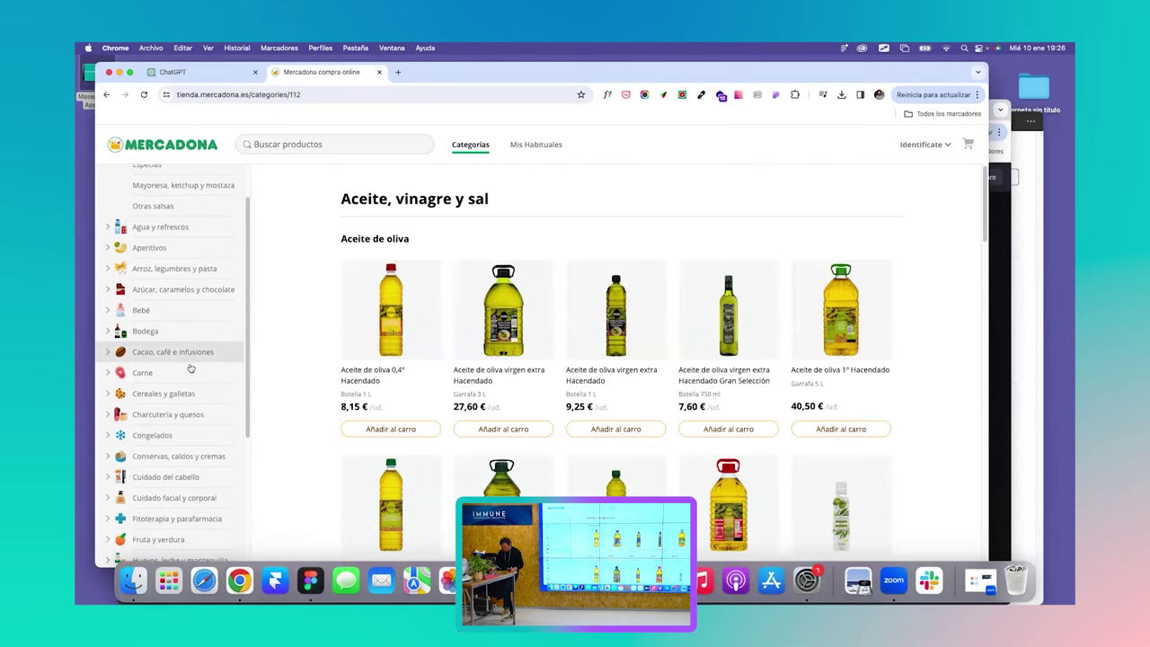
scroll(189, 368, up, 2)
scroll(189, 368, up, 1)
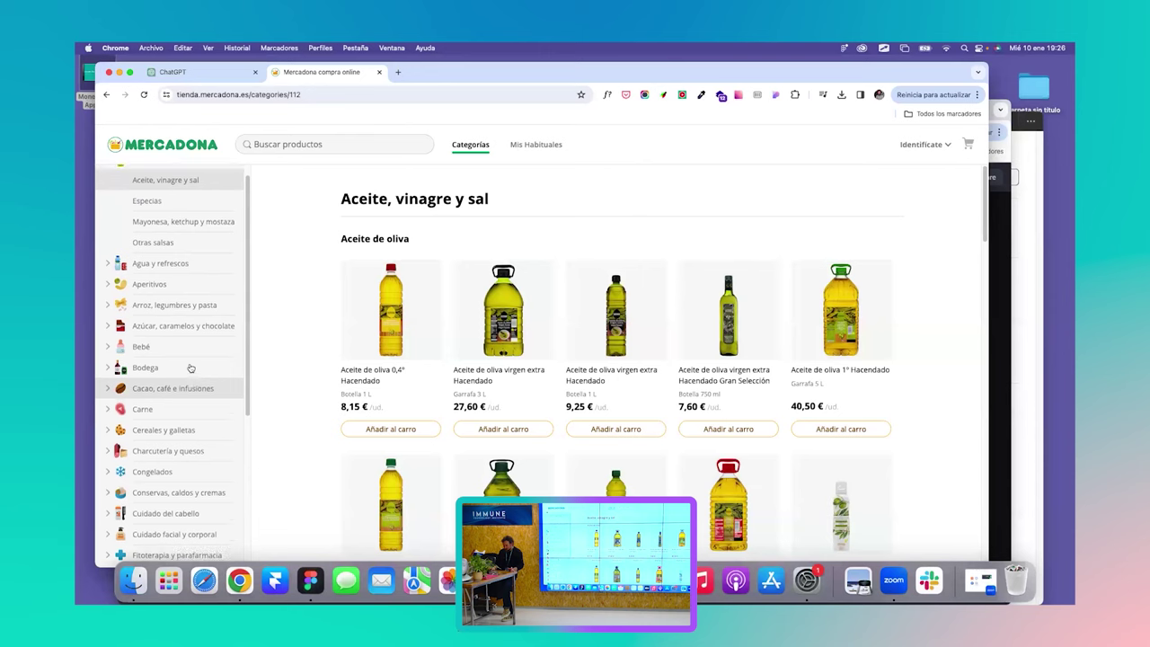
click(165, 292)
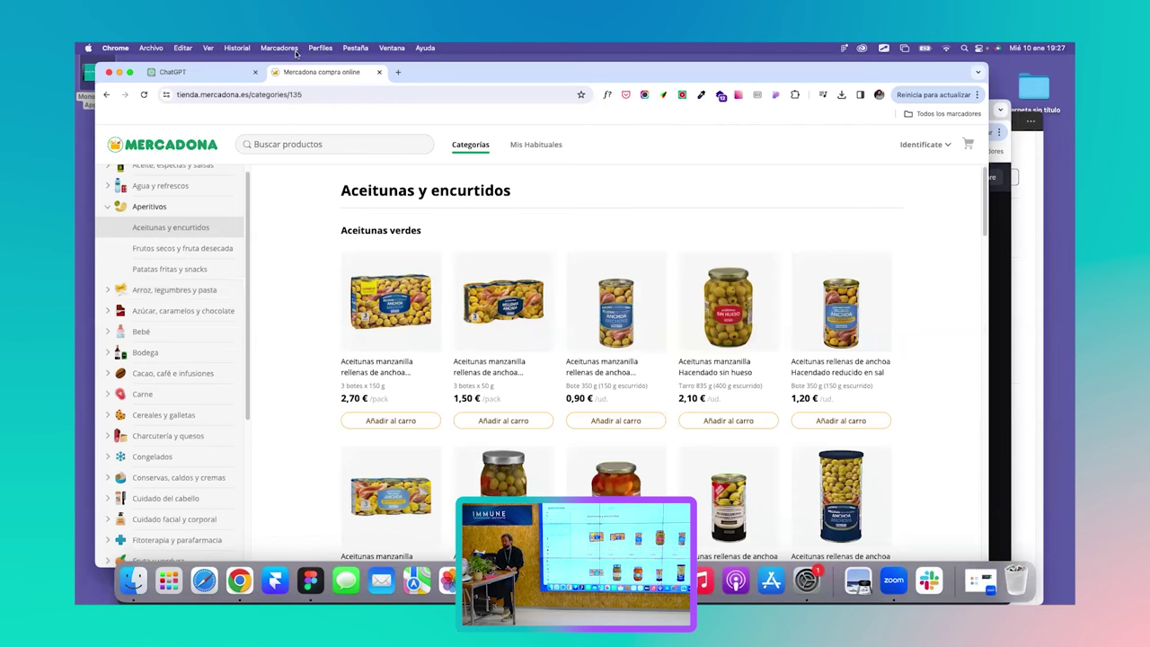
Copy the full URL of the Aceitunas y encurtidos category page and return to ChatGPT, detached in its own window.
click(269, 95)
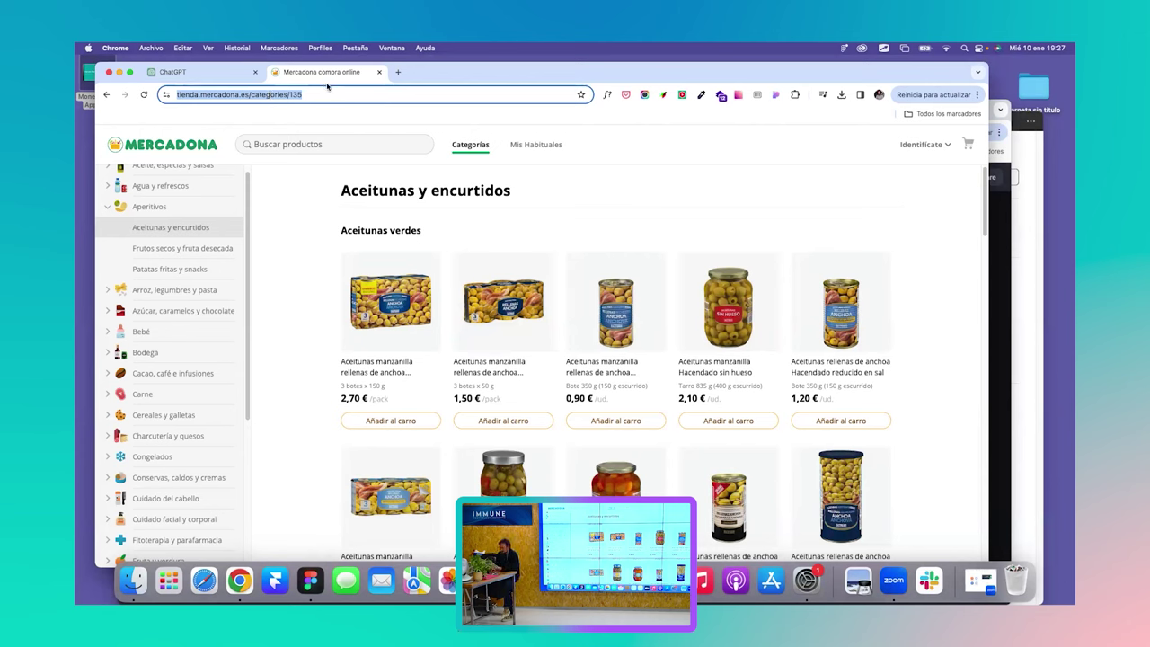
click(313, 94)
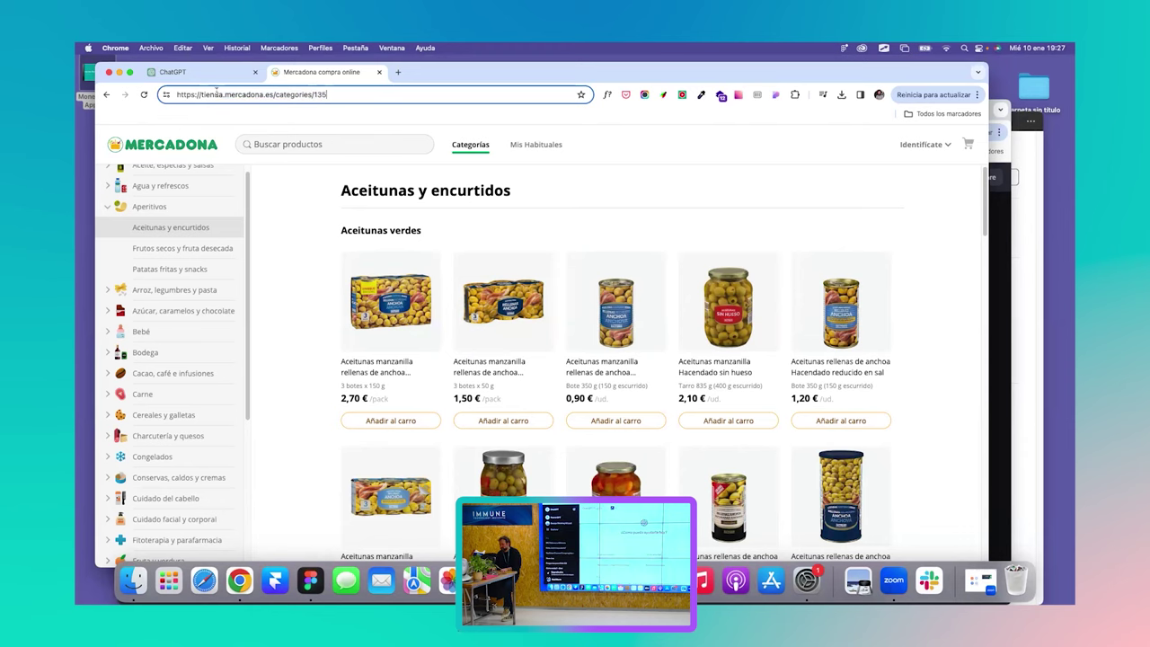
mouse_move(184, 72)
mouse_down()
mouse_move(226, 135)
mouse_move(203, 66)
mouse_up()
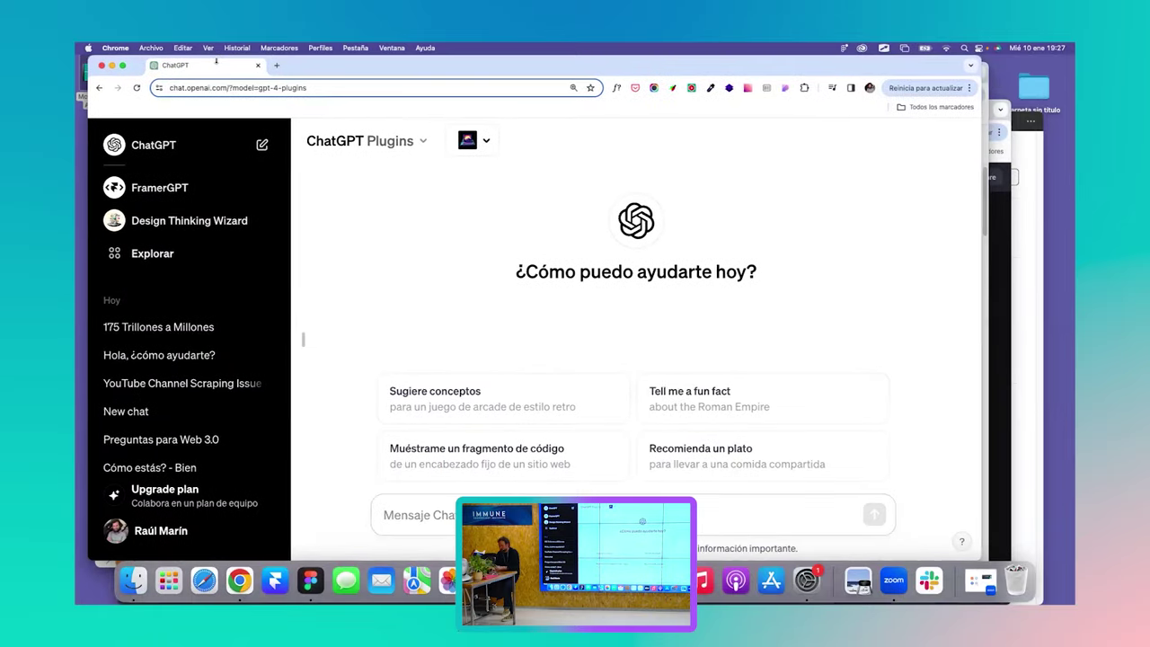
Send a prompt asking ChatGPT to use Scraper on the copied Mercadona category URL.
click(433, 519)
text(usa)
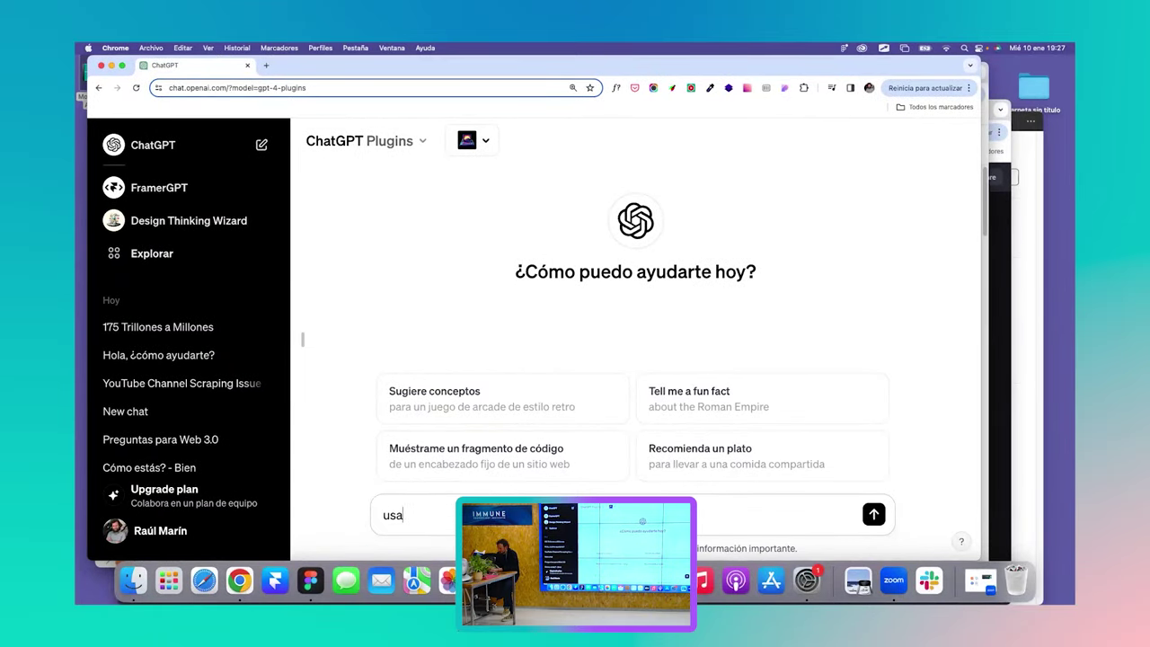
click(485, 141)
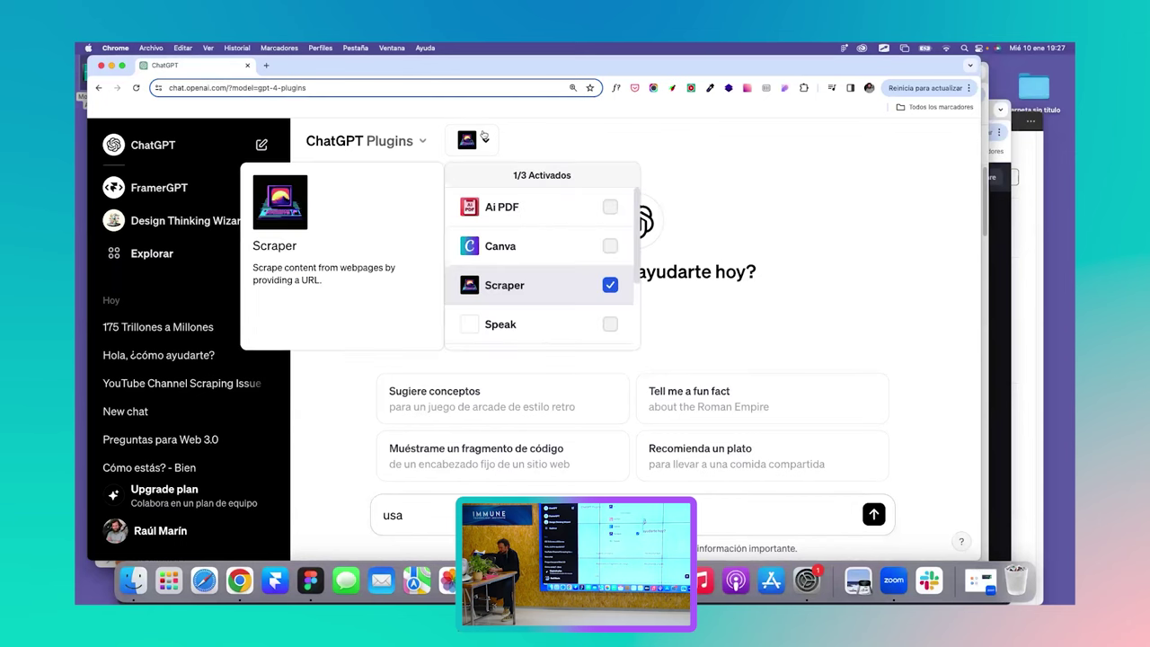
click(428, 514)
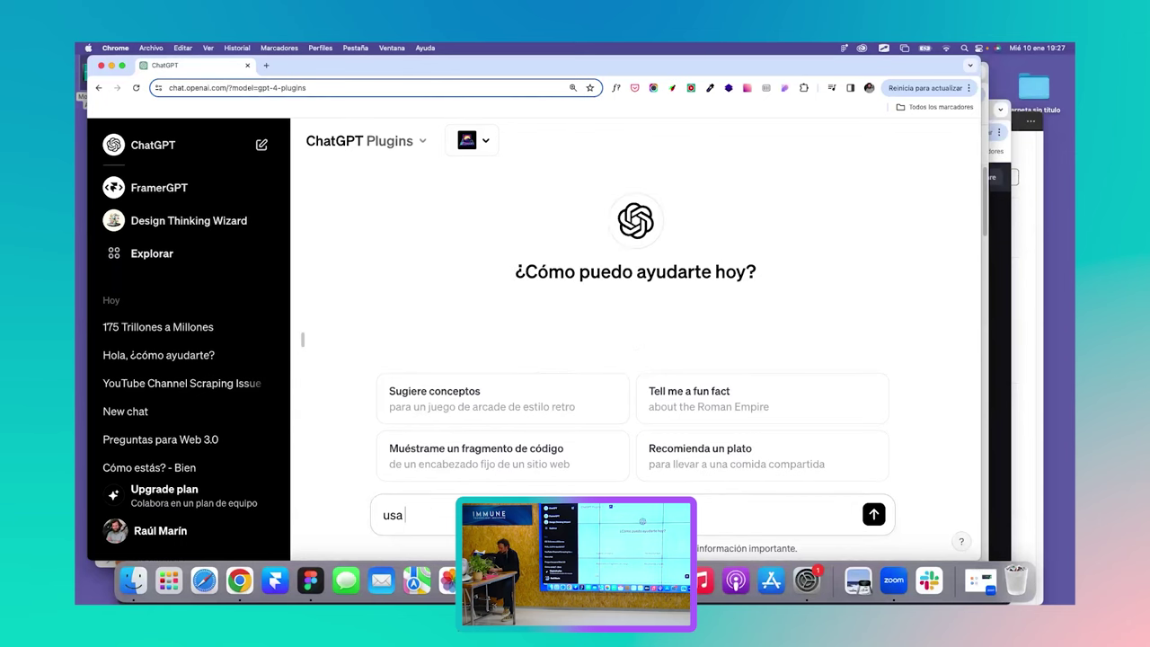
text(scarper)
key(BackSpace)
key(BackSpace)
key(BackSpace)
key(BackSpace)
key(BackSpace)
text(raper c)
key(super+v)
key(Return)
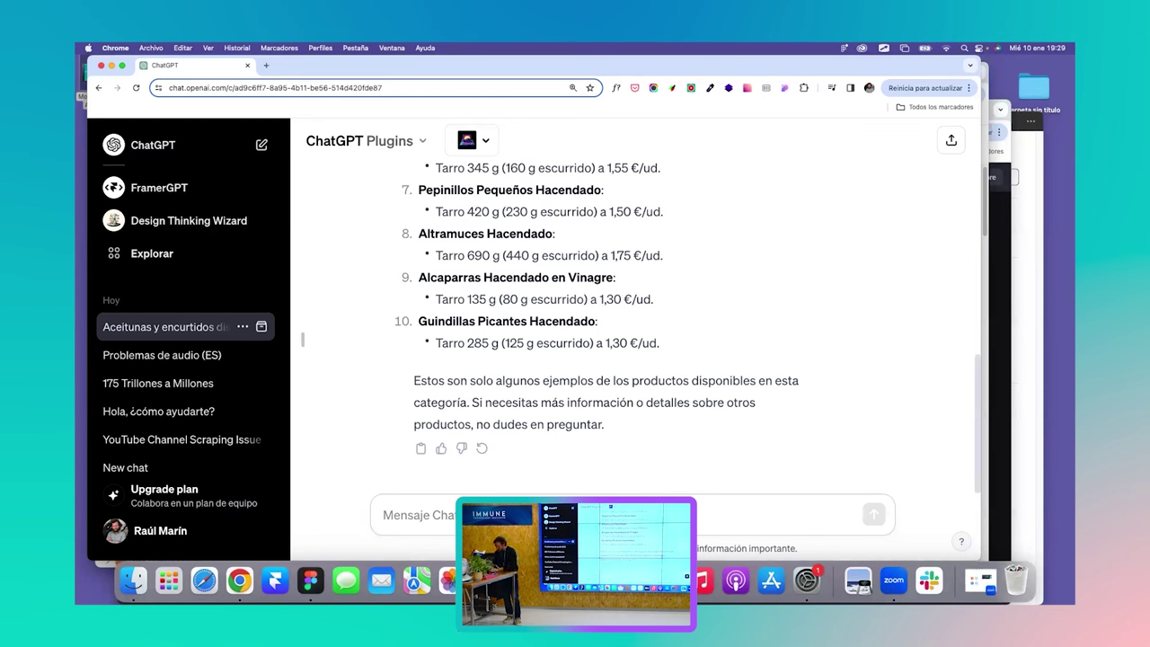
Ask ChatGPT "Que aceitunas son las mas caras" about the scraped products.
text(Que aceituna)
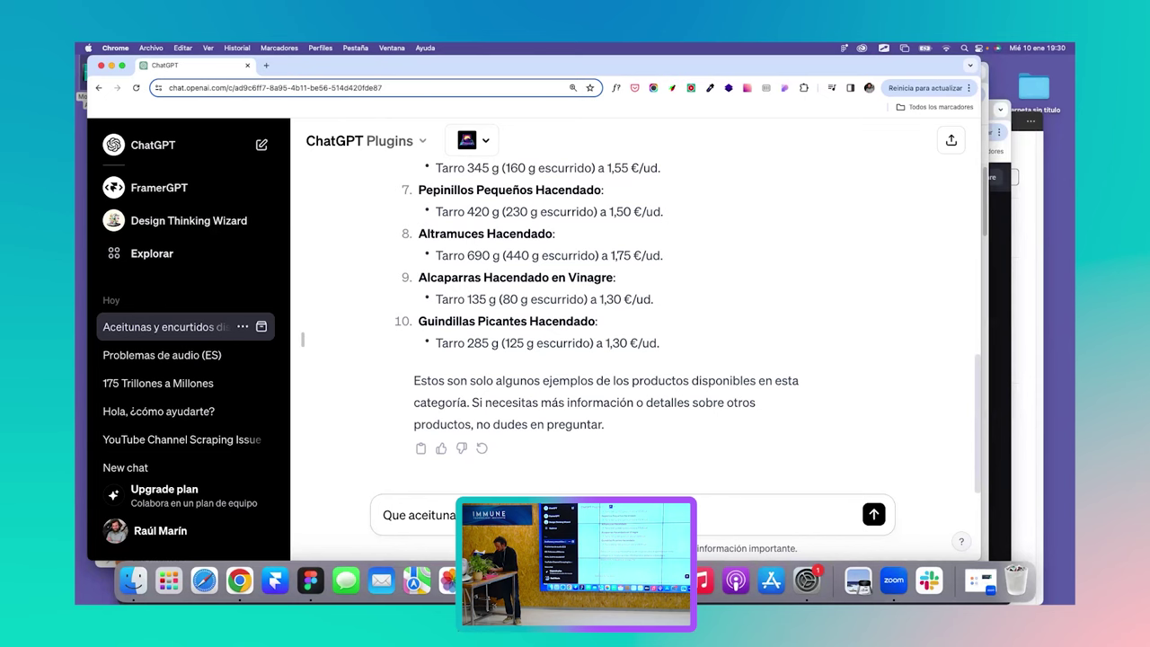
text(s son las mas caras)
key(Return)
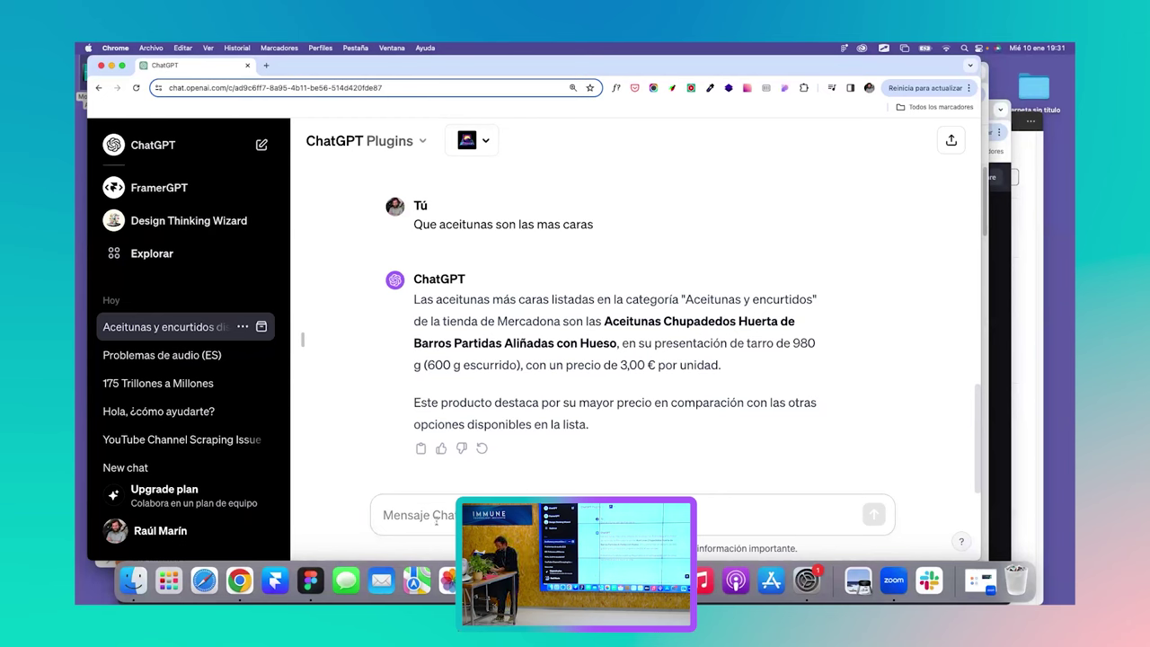
Ask ChatGPT to produce the list of scraped products and prices as a table.
text(sacam)
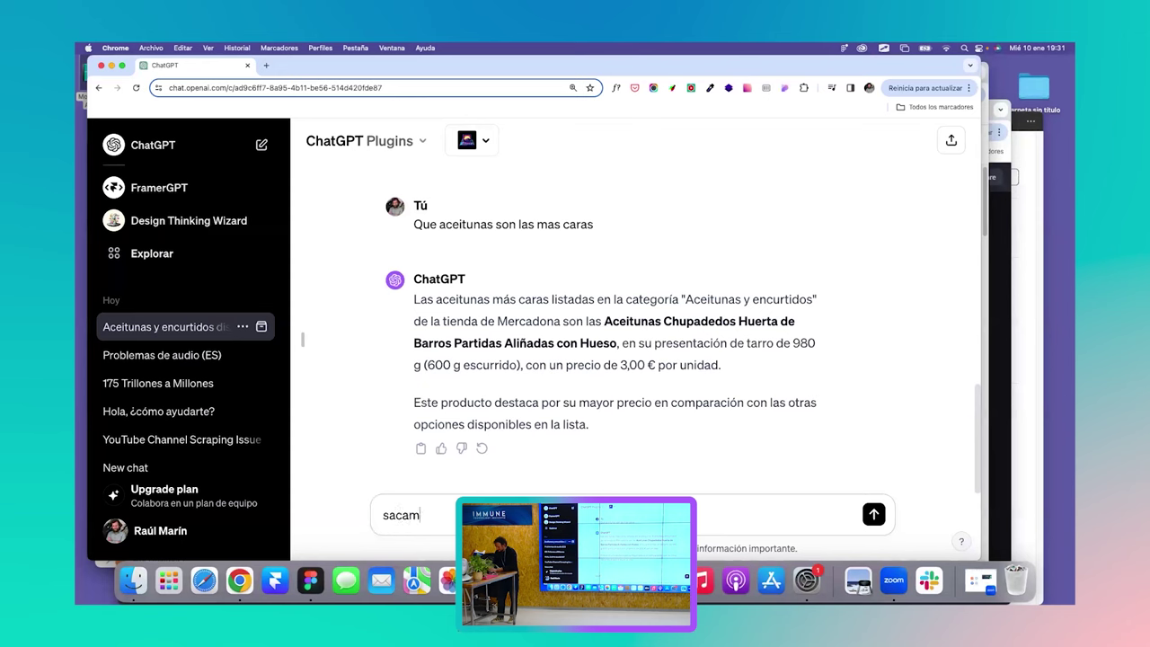
text(e la list)
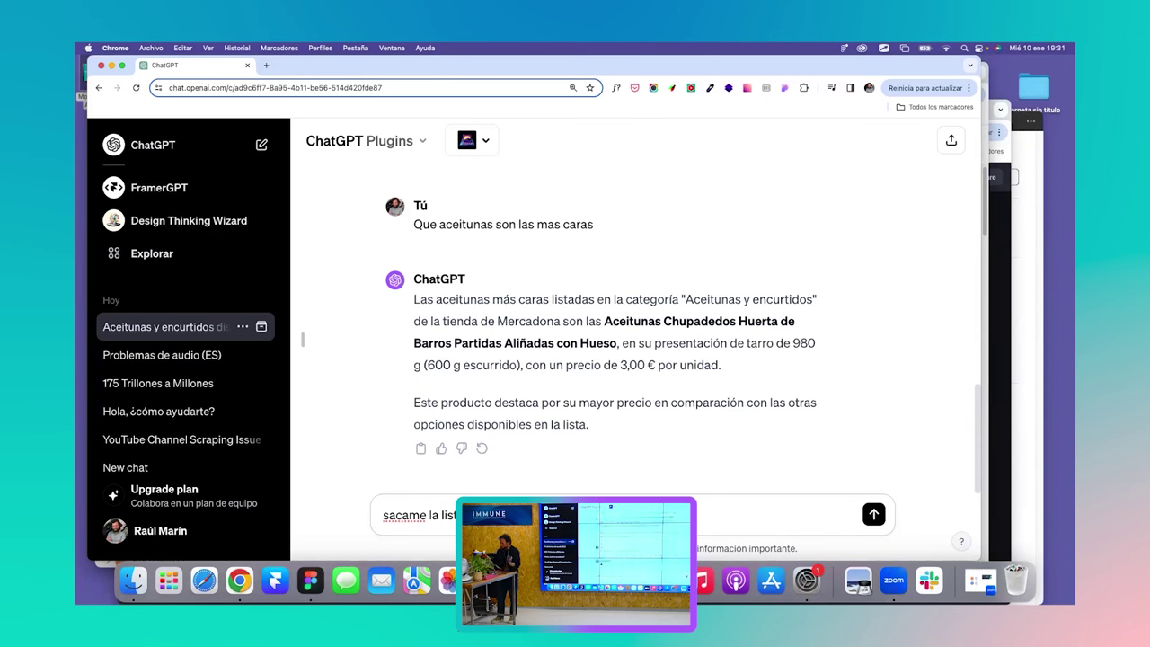
key(Return)
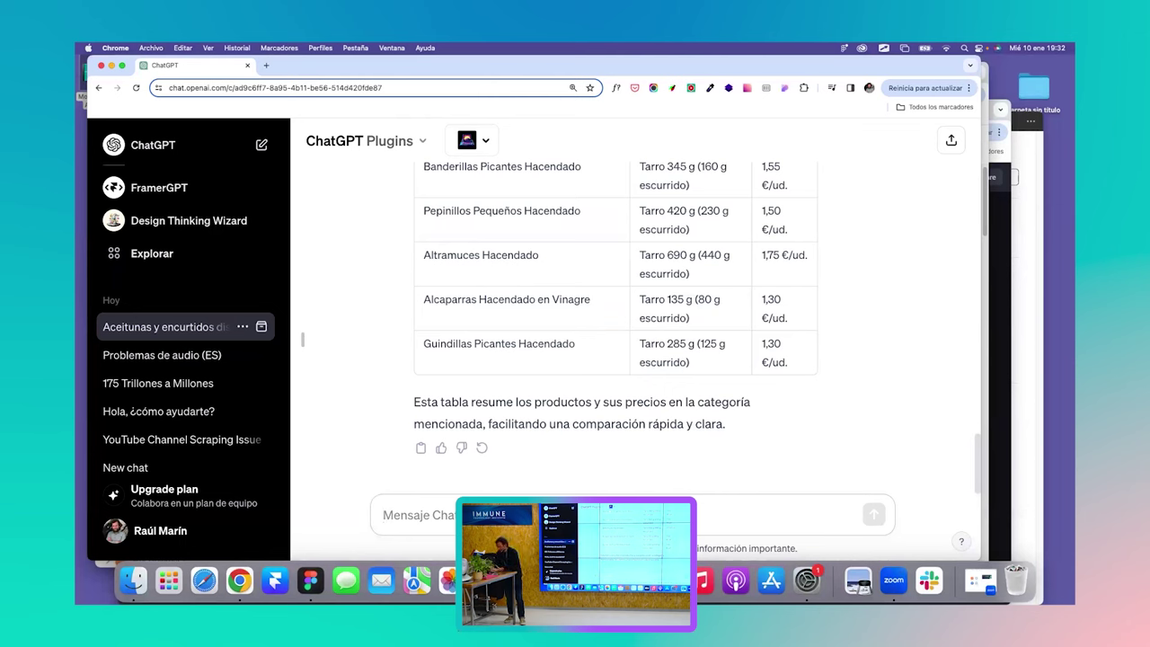
Ask ChatGPT to export the product table with the prompt "Exportalo en un csv".
text(Exportar)
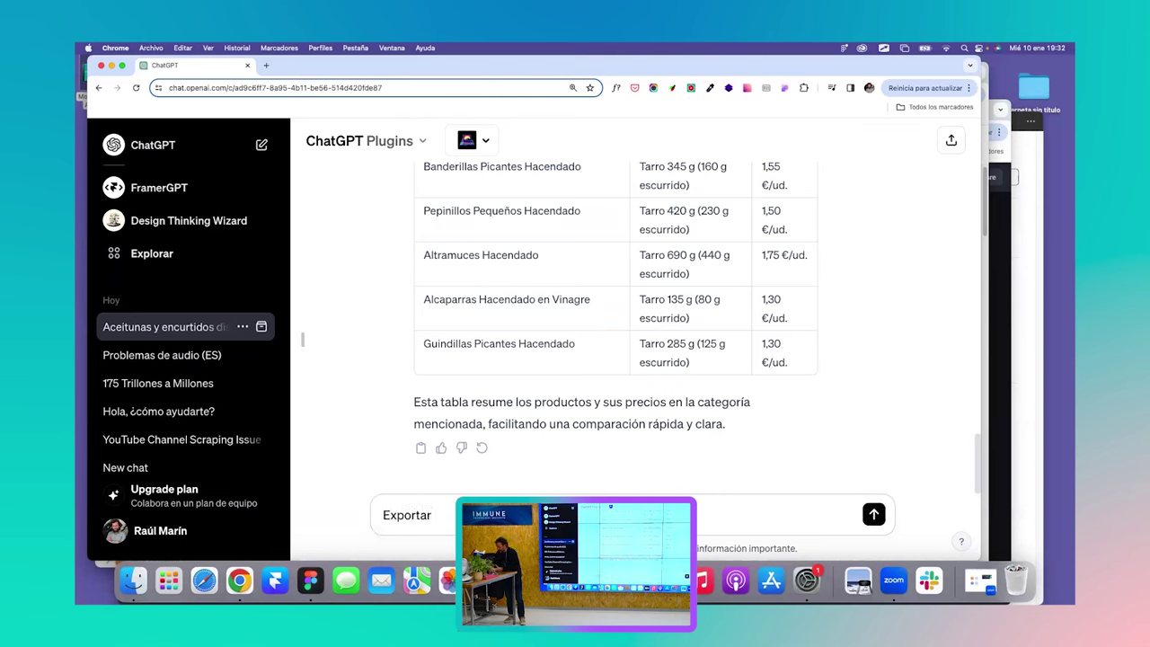
key(BackSpace)
text(lo en)
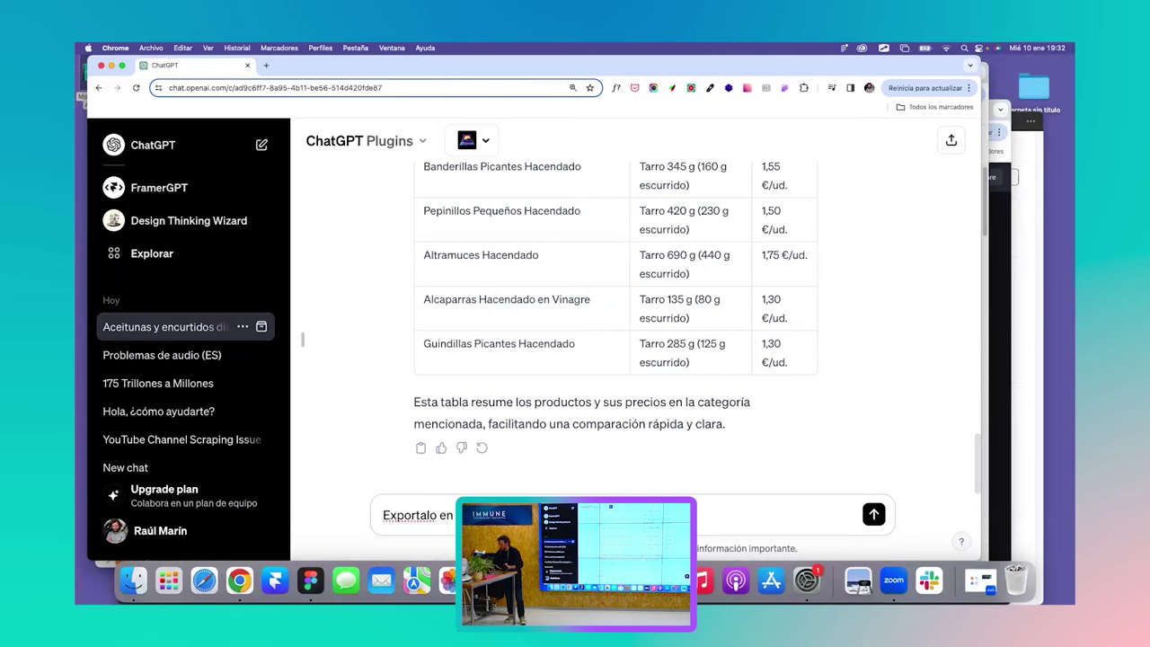
text( un csv)
key(Return)
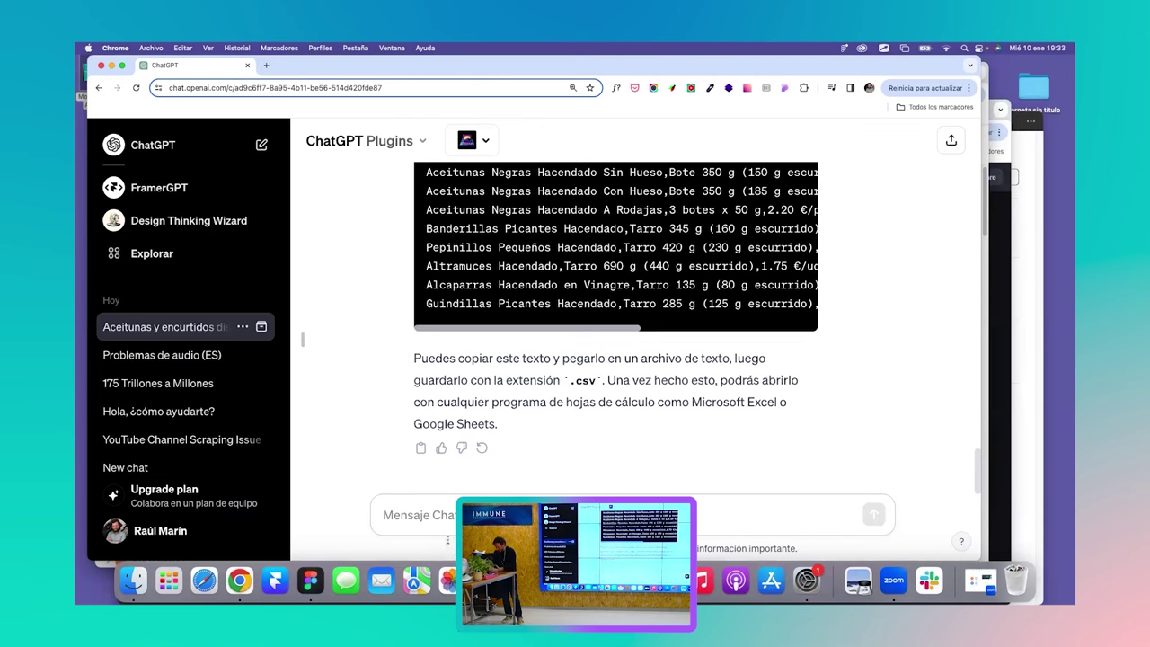
Request an Excel file of the product data with the prompt "Haz un archivo de Excel".
text(Haz un archiv)
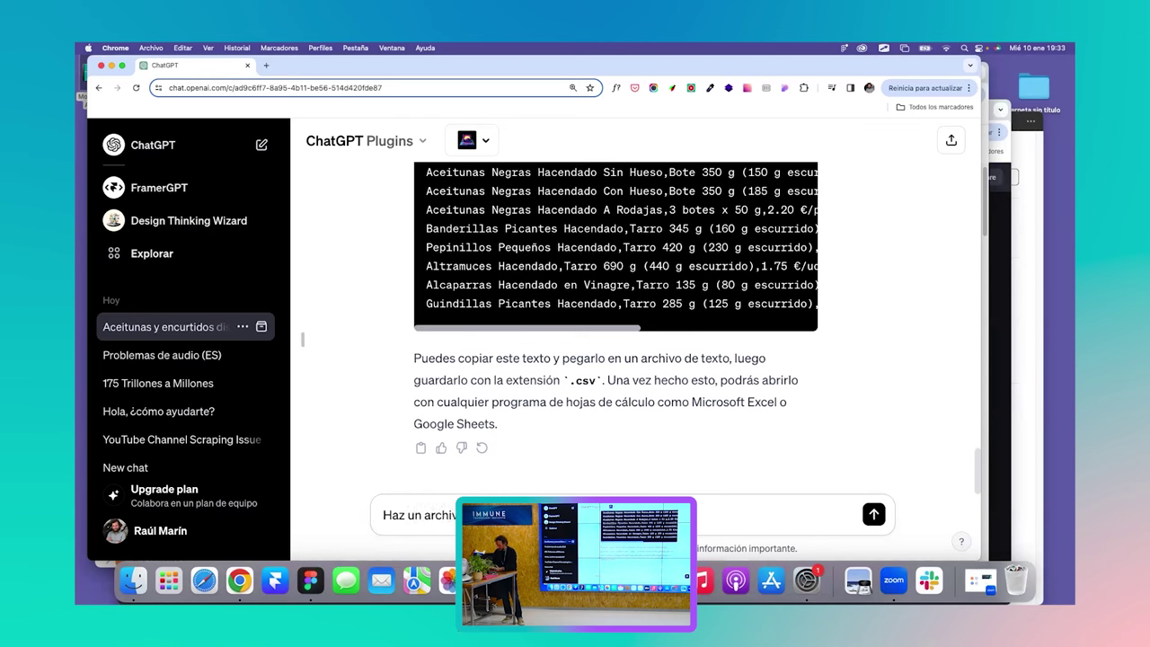
text(o de Excel)
key(Return)
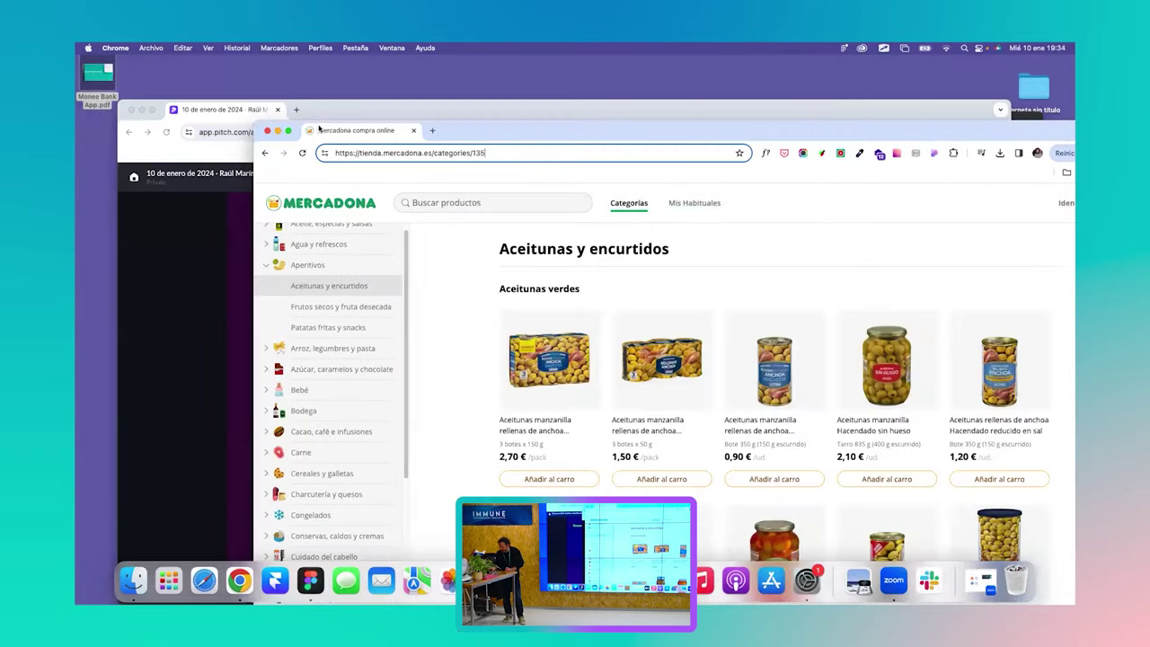
Switch back to the Pitch presentation window at the "Research + sintetización" slide.
click(216, 95)
click(266, 99)
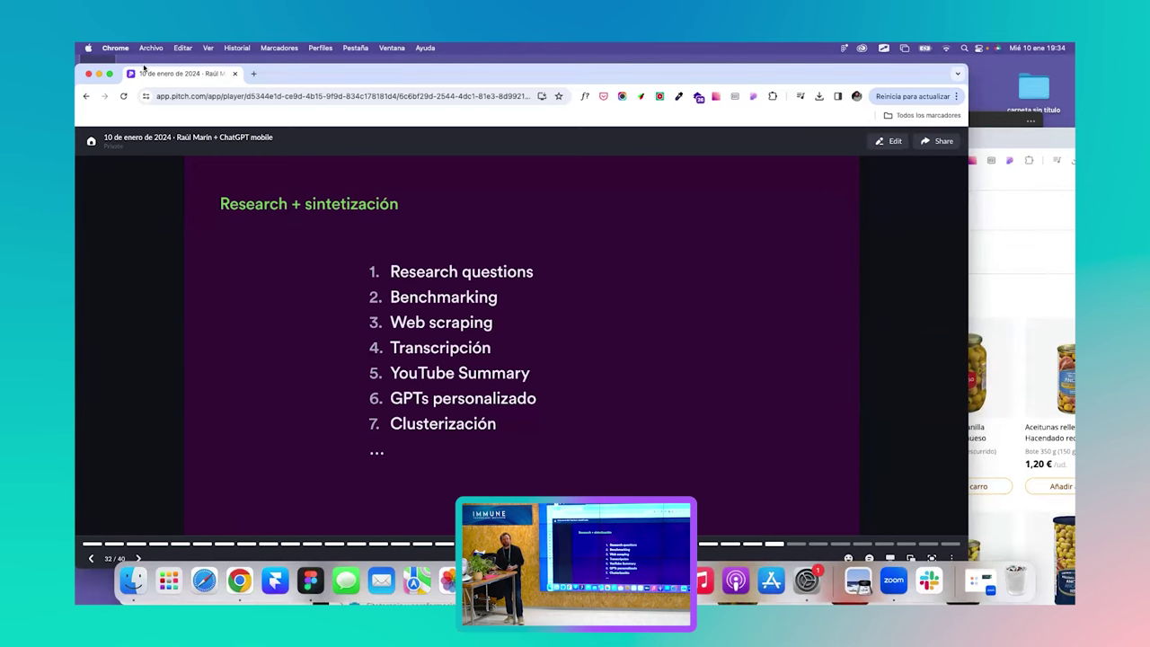
Open YouTube in a new tab of the presentation's browser window and reposition the window on the desktop.
drag(171, 78, 214, 111)
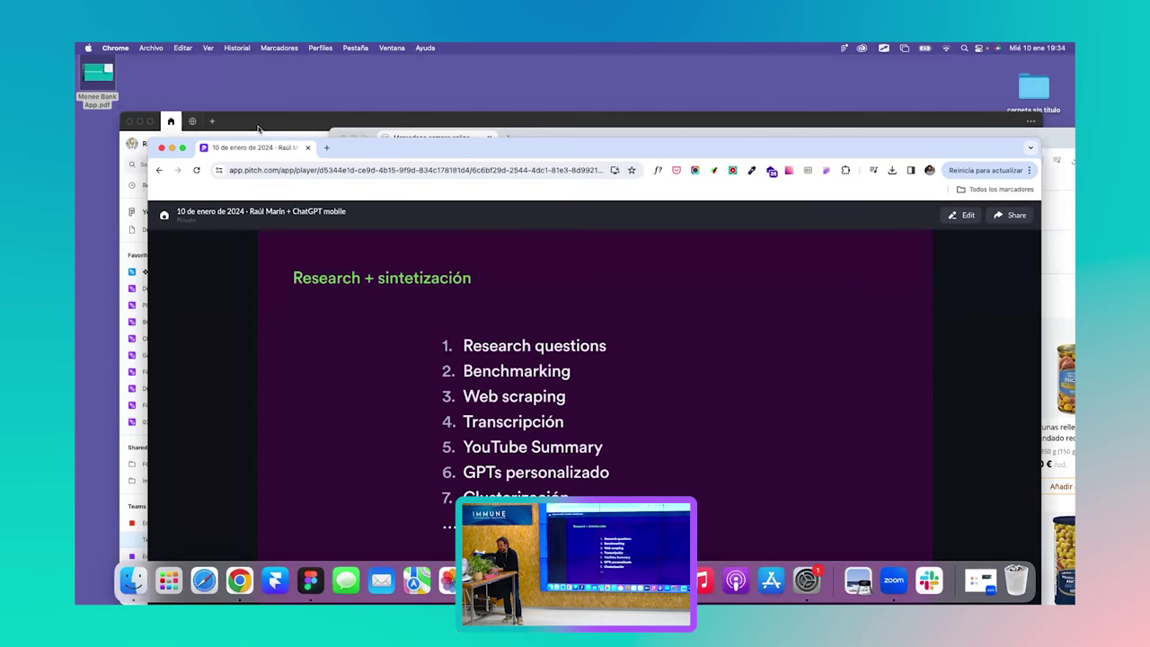
drag(331, 119, 280, 119)
click(277, 118)
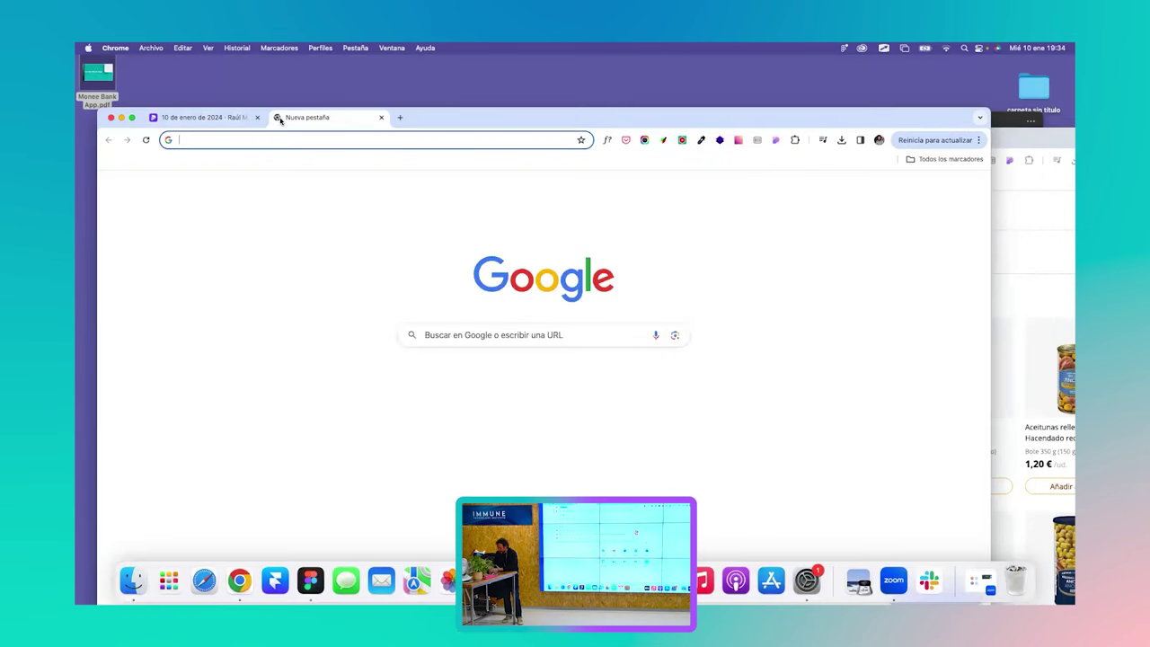
text(yout)
key(Return)
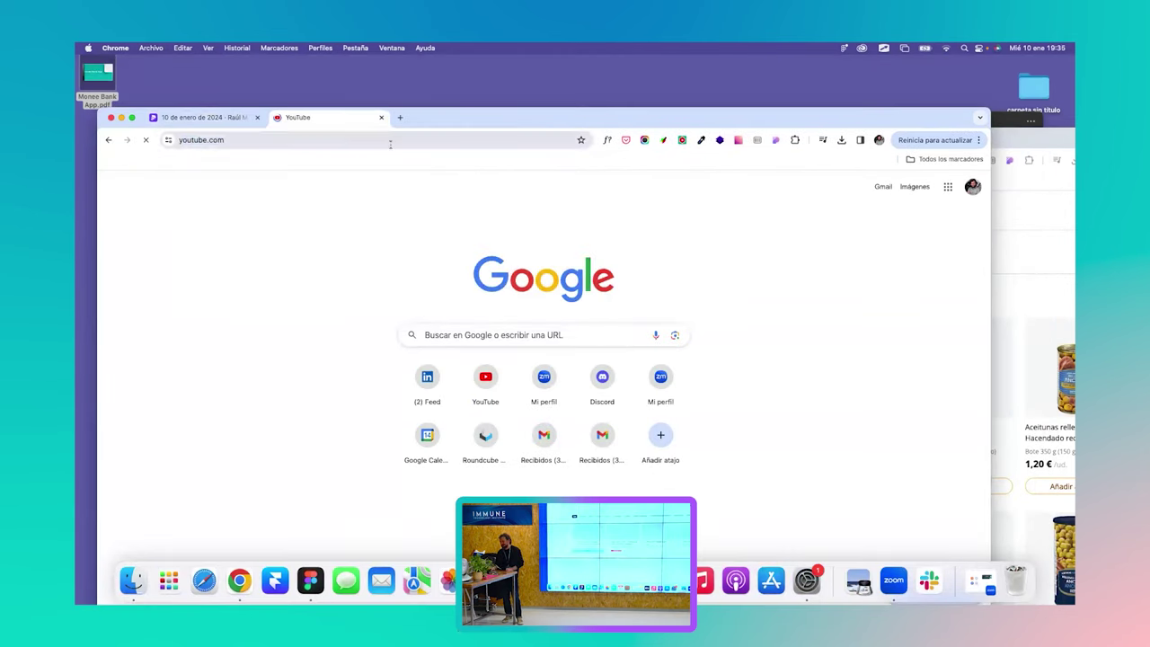
drag(443, 123, 475, 90)
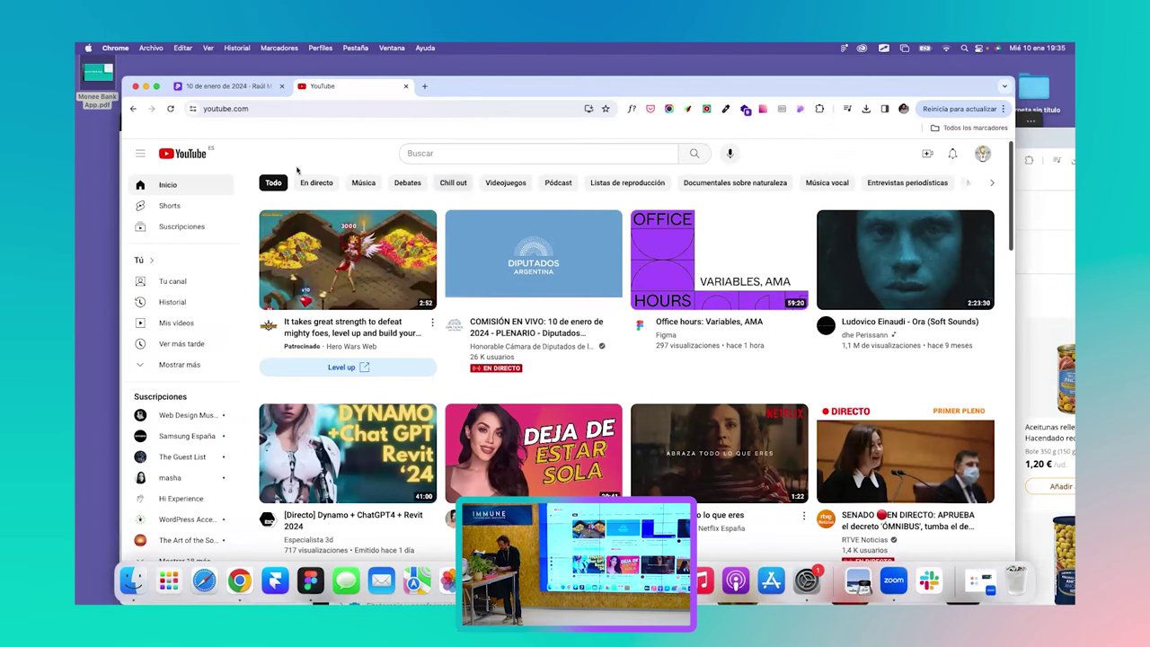
Search YouTube for the presenter's full name.
click(472, 148)
text(ra)
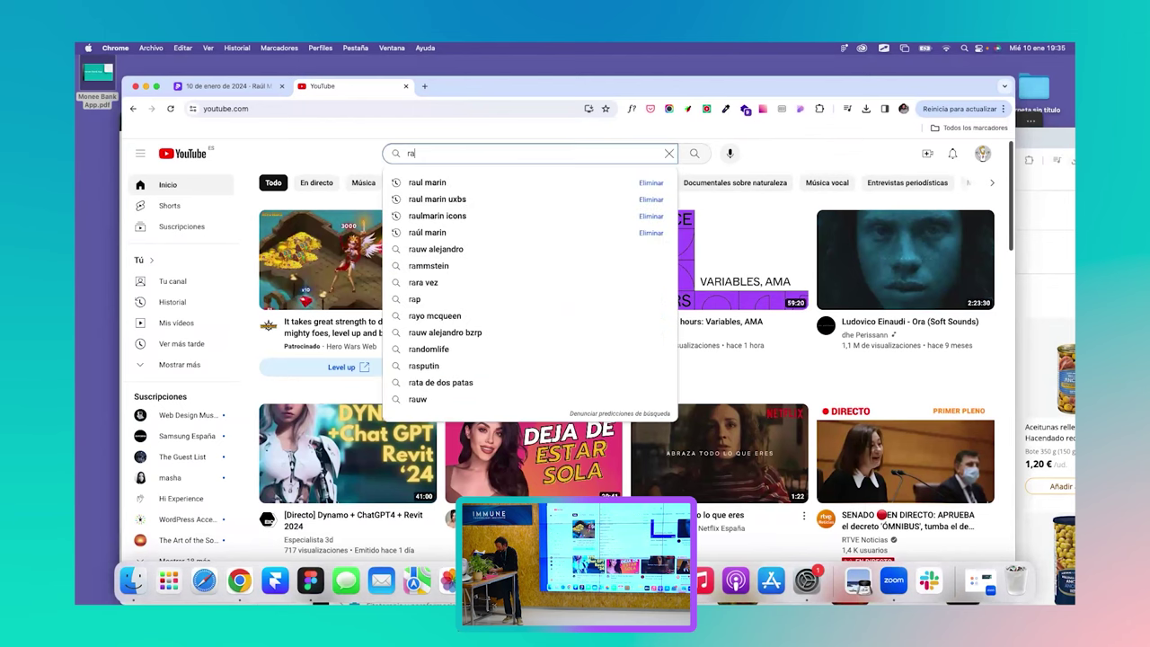
text(ul mrin)
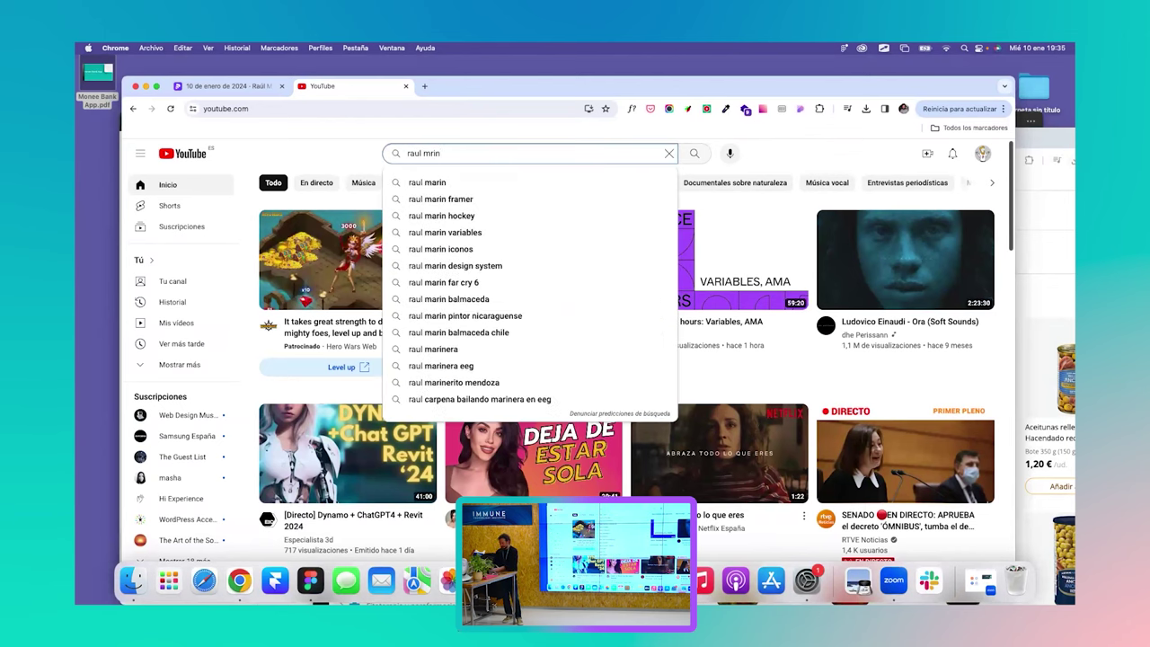
key(BackSpace)
key(BackSpace)
key(BackSpace)
text(arin)
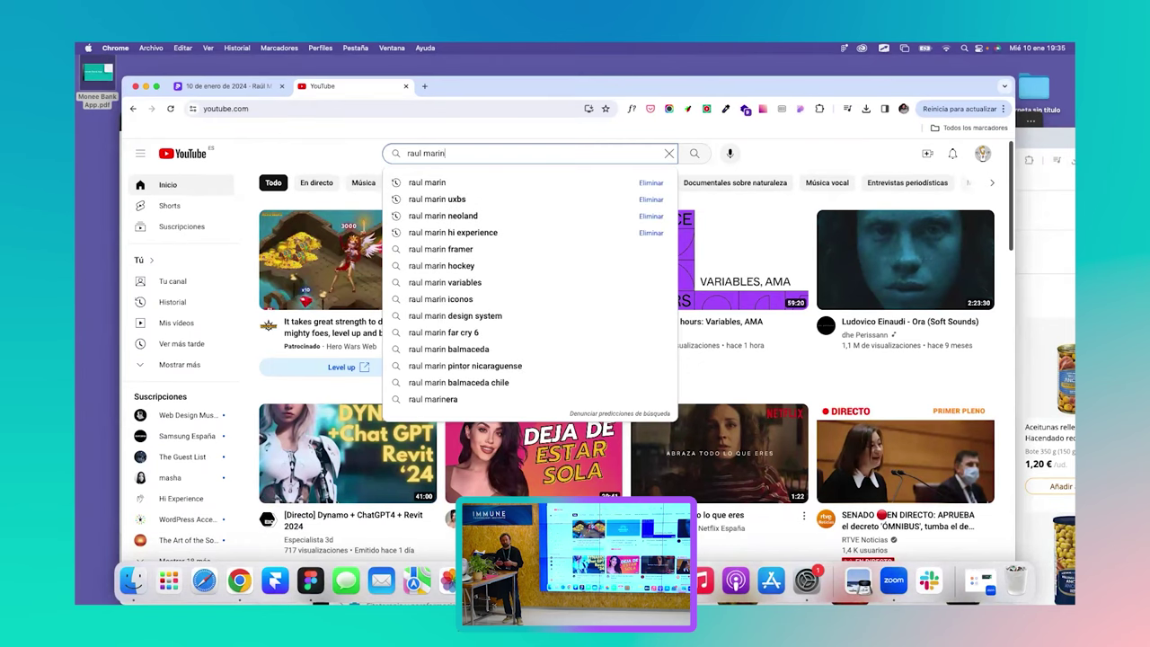
key(Return)
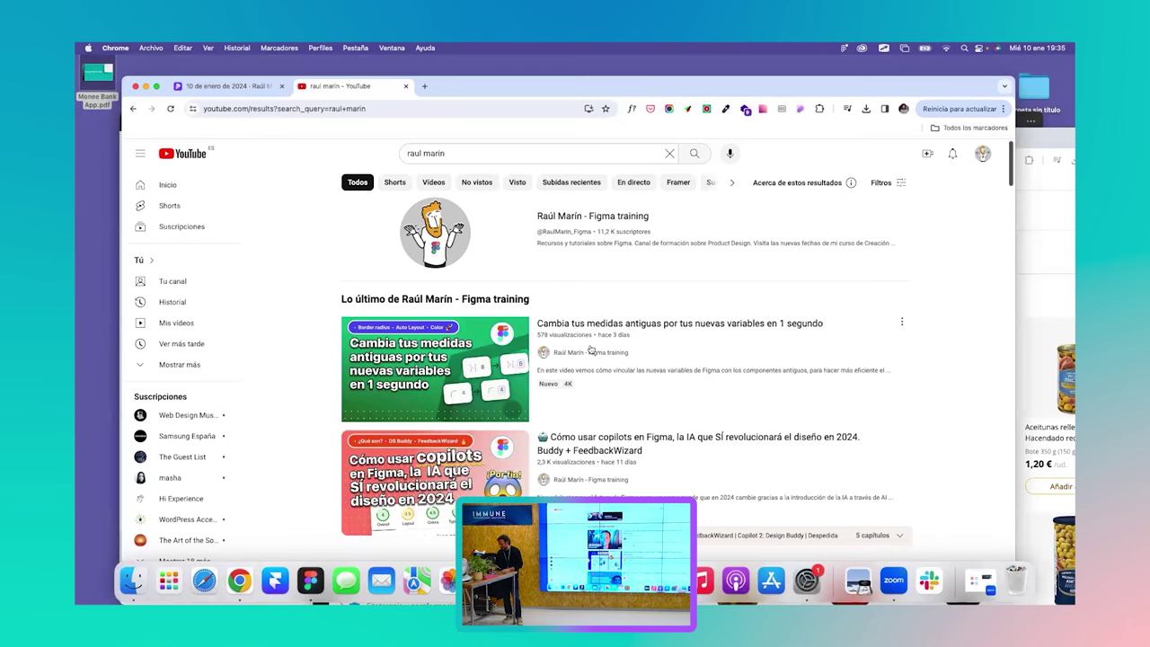
Expand the channel's latest videos in the search results and browse the list for a talk to summarize.
scroll(590, 348, down, 10)
scroll(590, 348, up, 5)
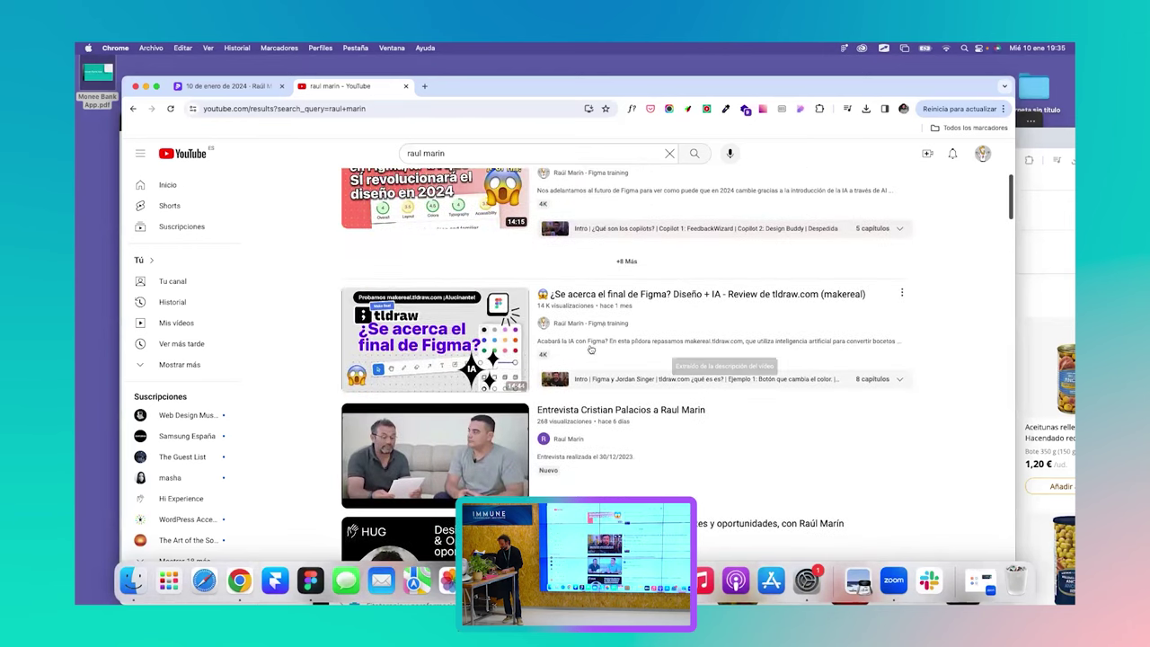
scroll(606, 300, up, 3)
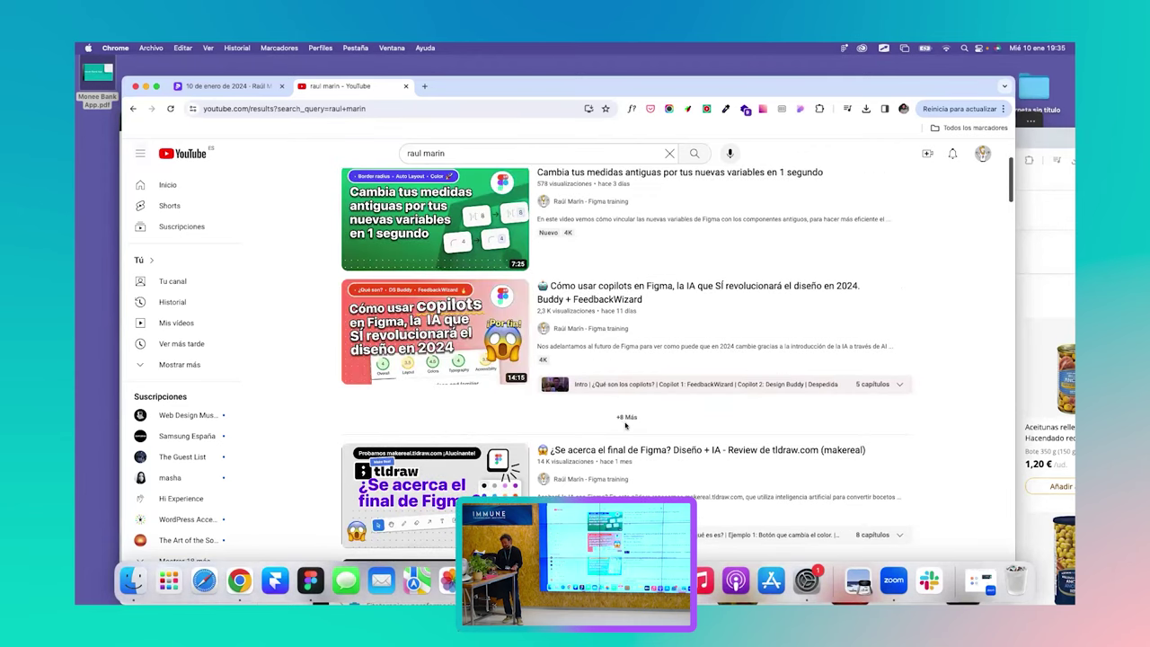
click(627, 417)
scroll(627, 417, down, 3)
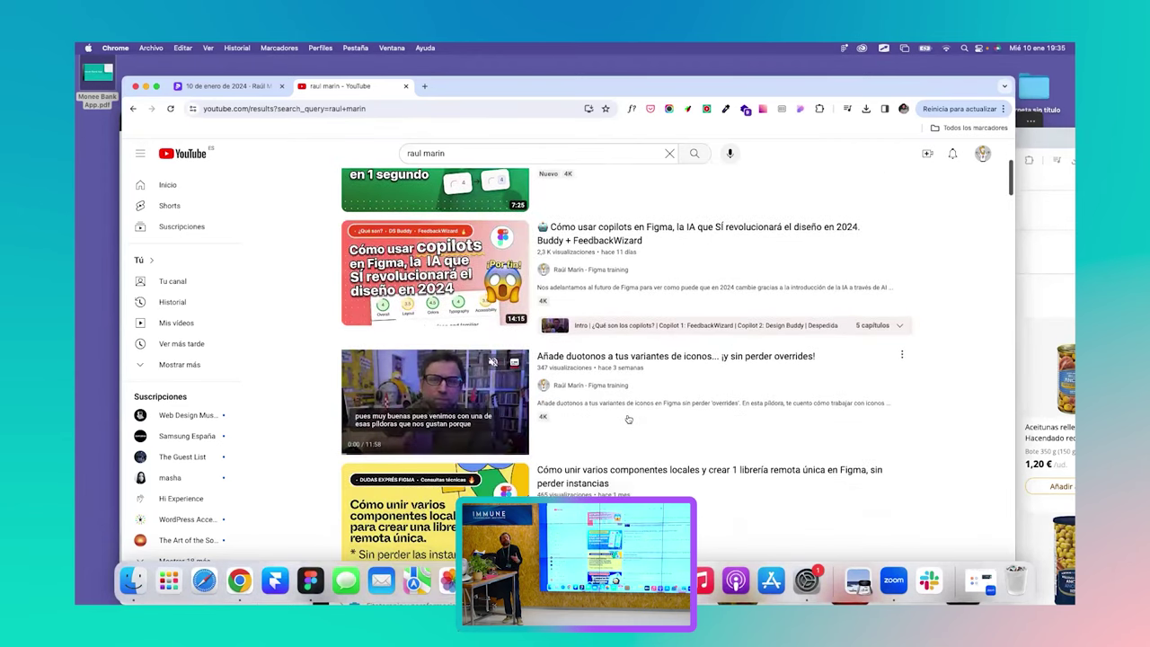
mouse_move(627, 419)
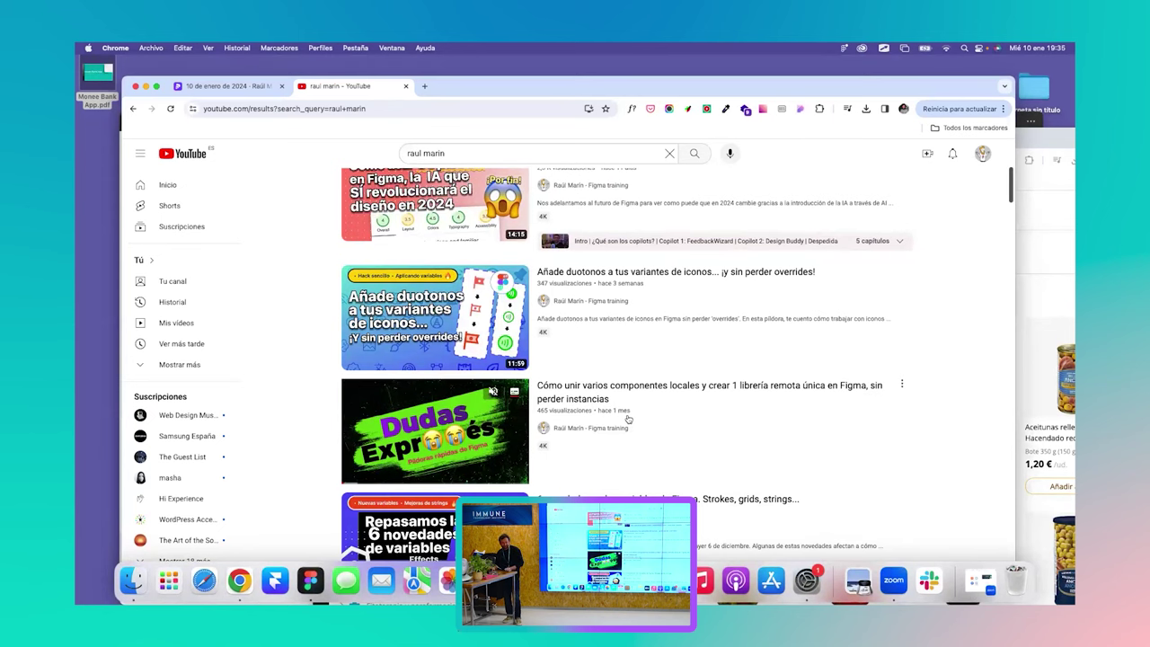
scroll(627, 419, down, 4)
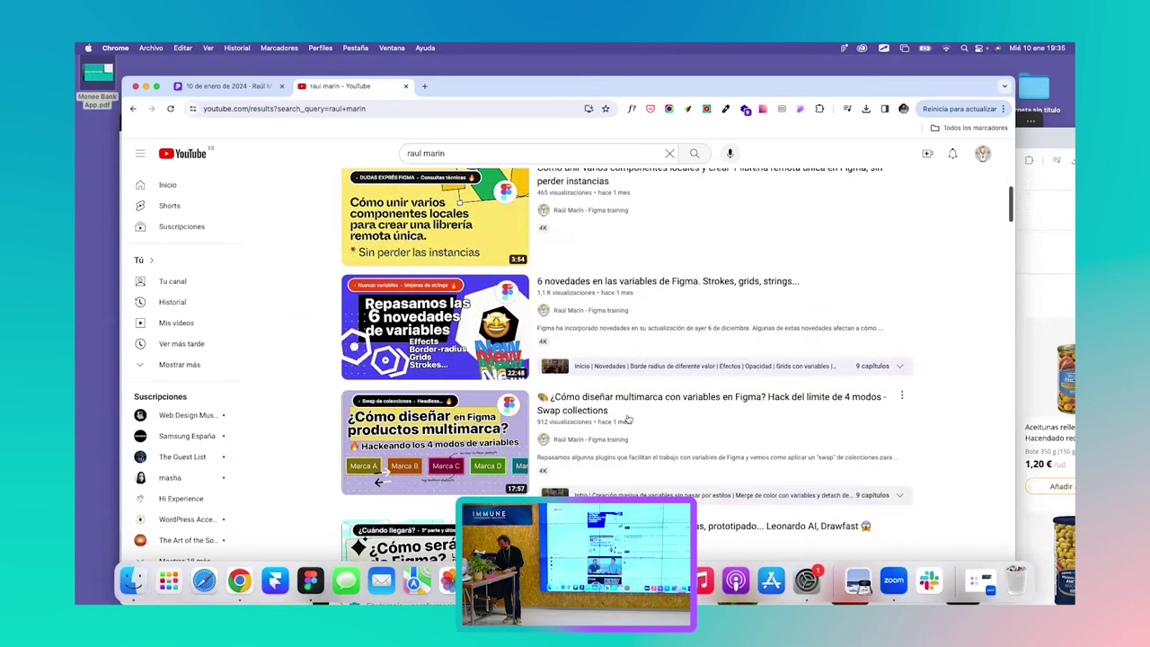
scroll(627, 419, down, 10)
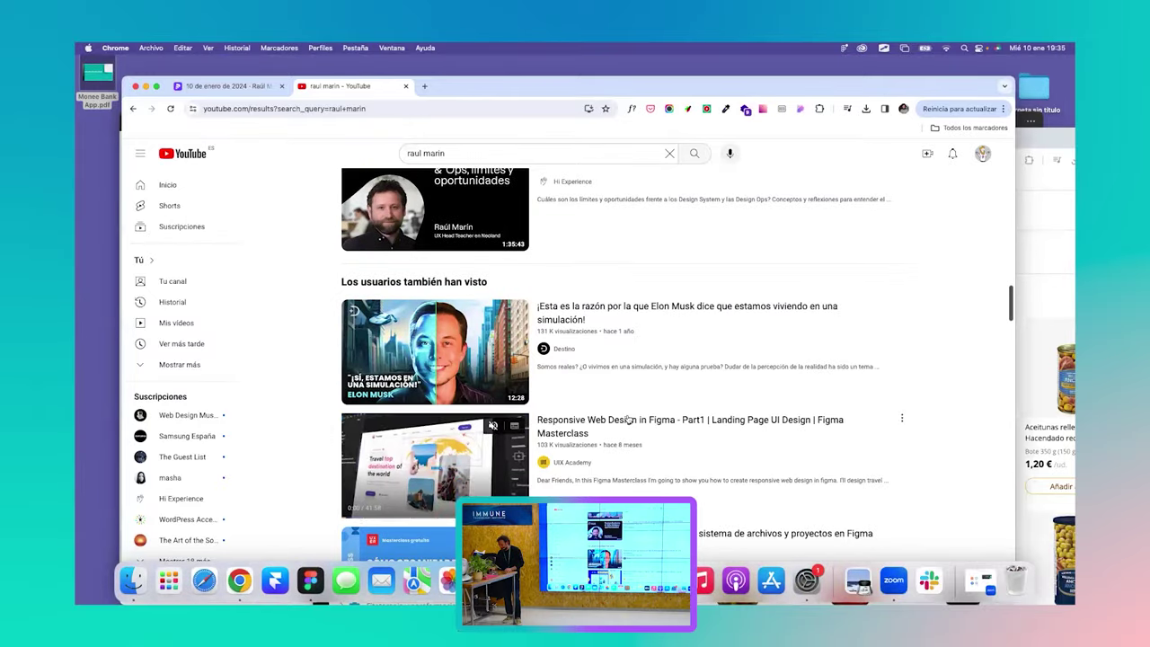
Open the "HUG #1 — Design Systems & Ops, límites y oportunidades" video, pause it and check the area below the player.
scroll(626, 419, up, 2)
click(646, 223)
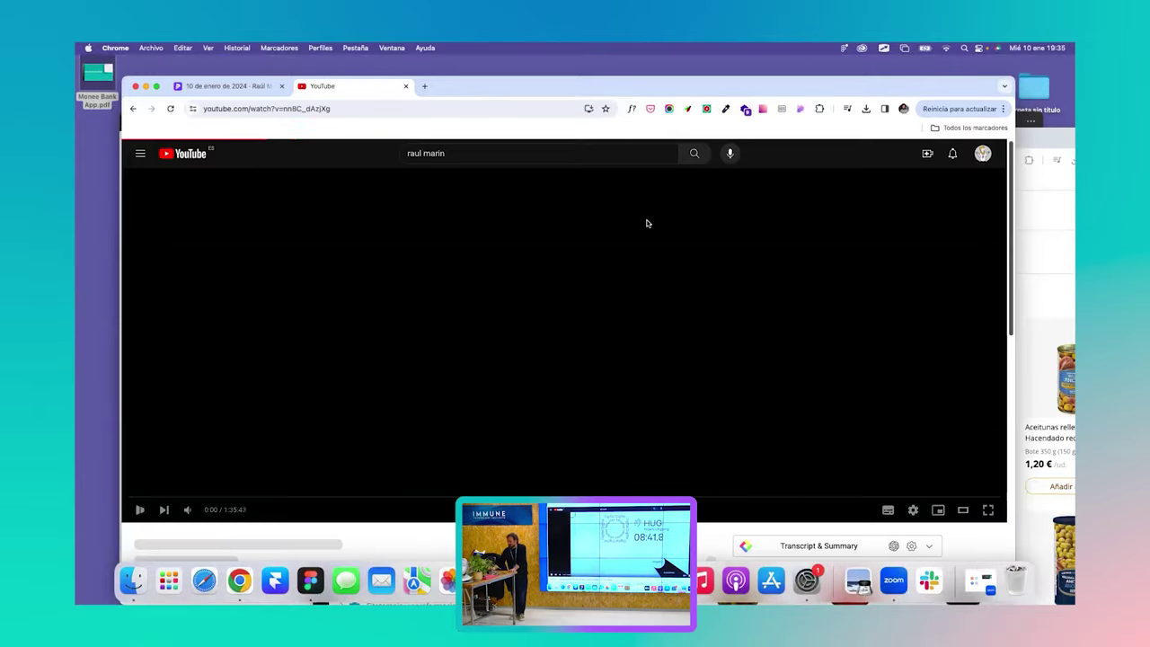
click(142, 509)
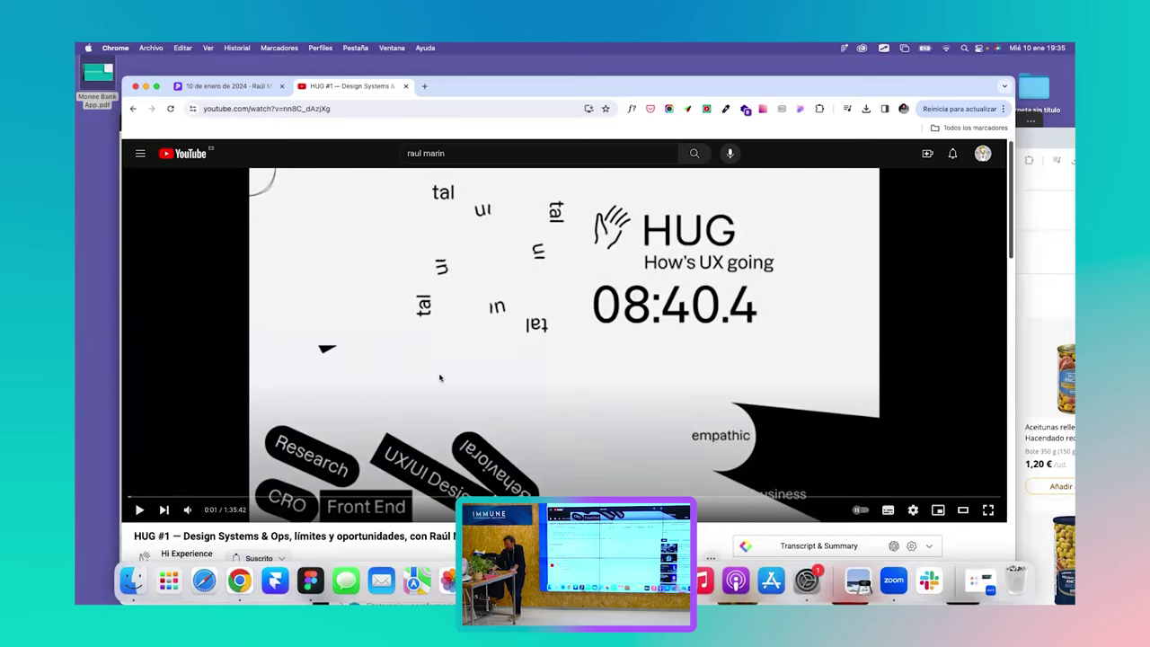
scroll(440, 377, down, 5)
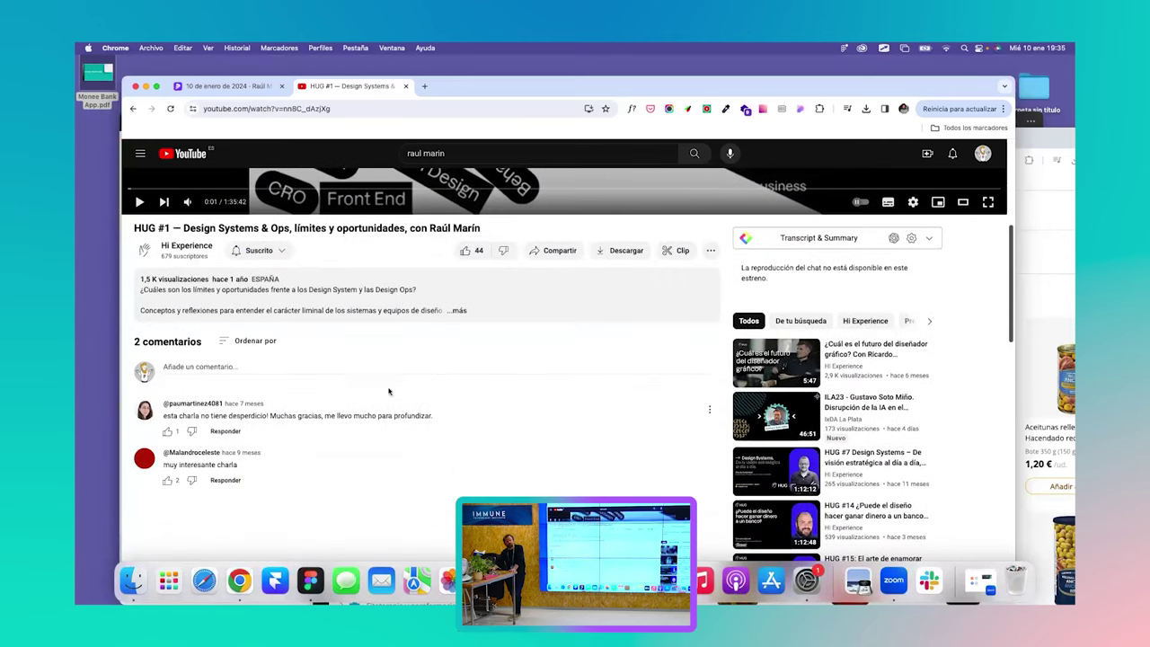
scroll(539, 314, up, 4)
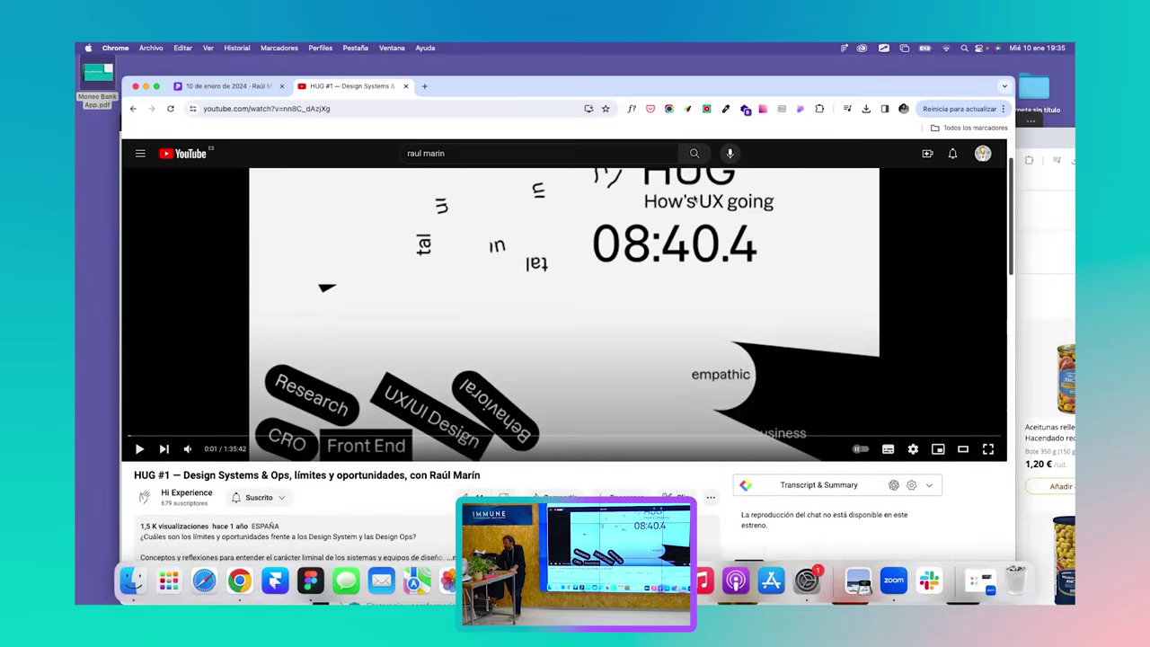
Open the YouTube Summary with ChatGPT & Claude extension from the video page and examine its AI model, language and prompt settings.
click(706, 110)
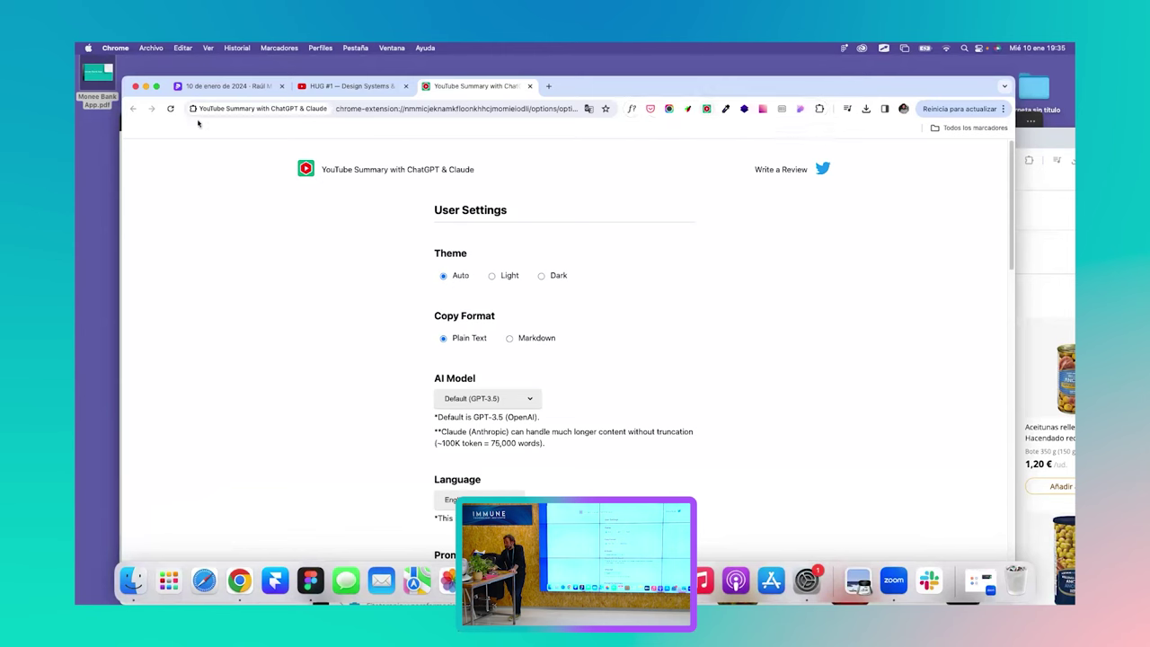
click(390, 86)
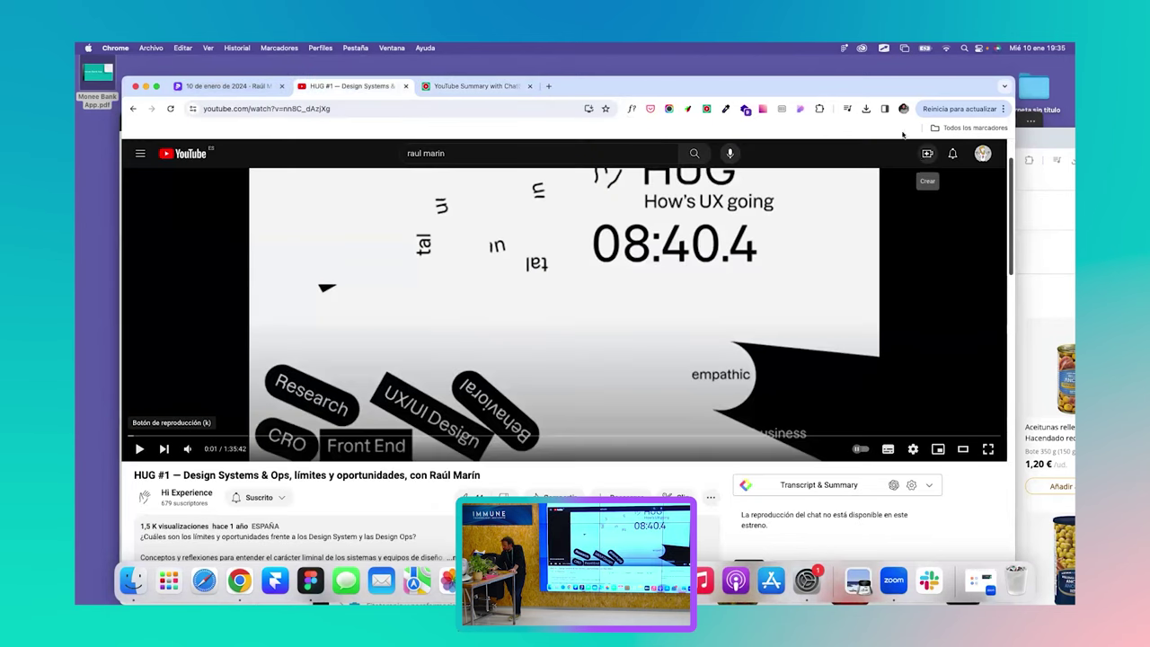
click(706, 109)
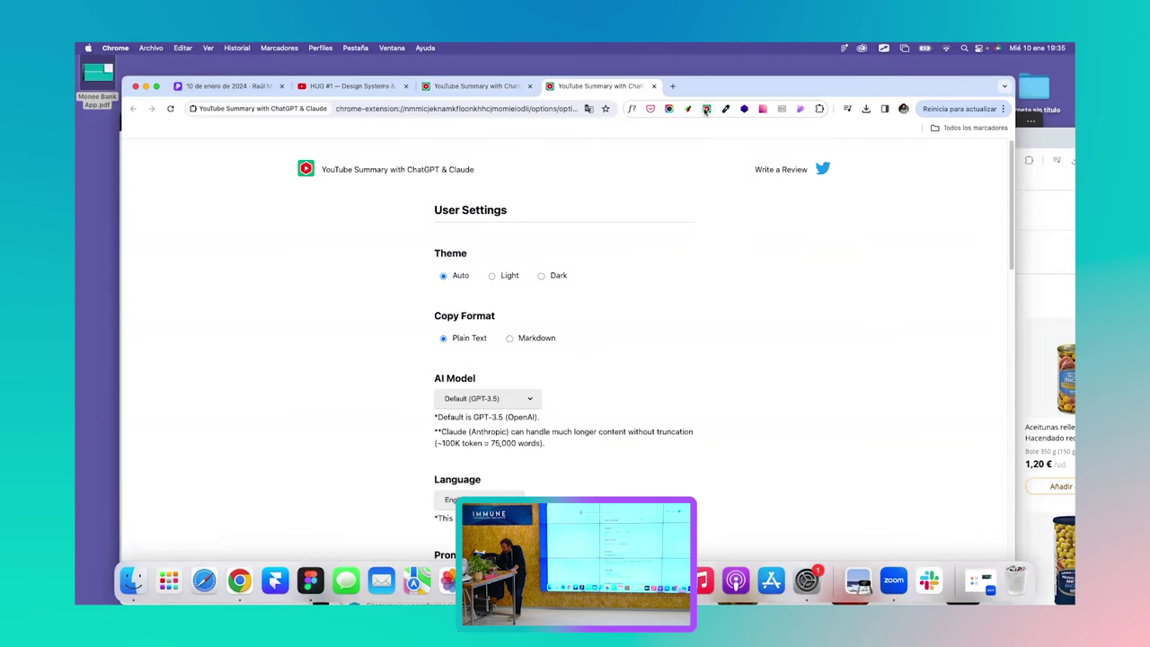
scroll(725, 166, down, 15)
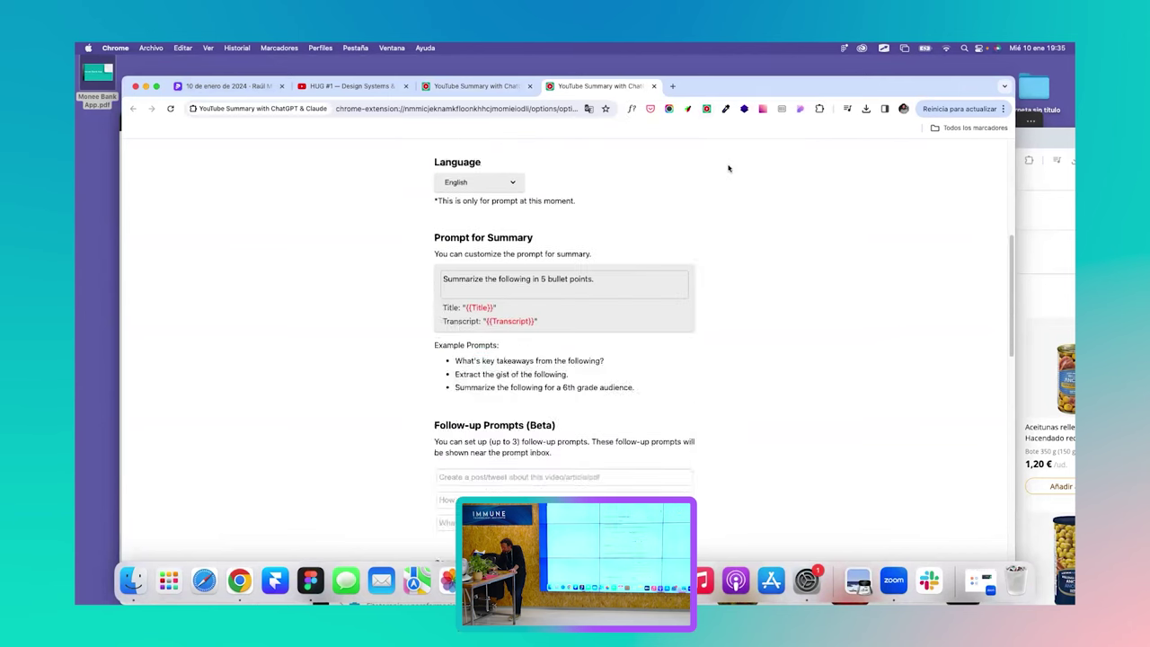
scroll(708, 216, up, 8)
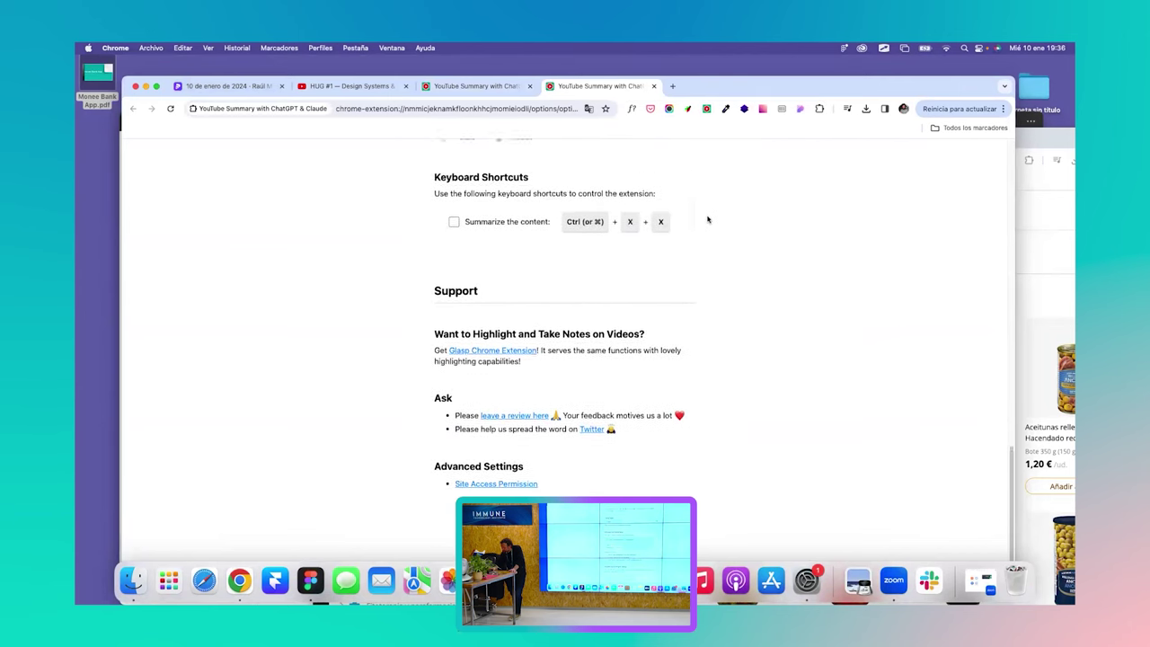
scroll(708, 219, up, 5)
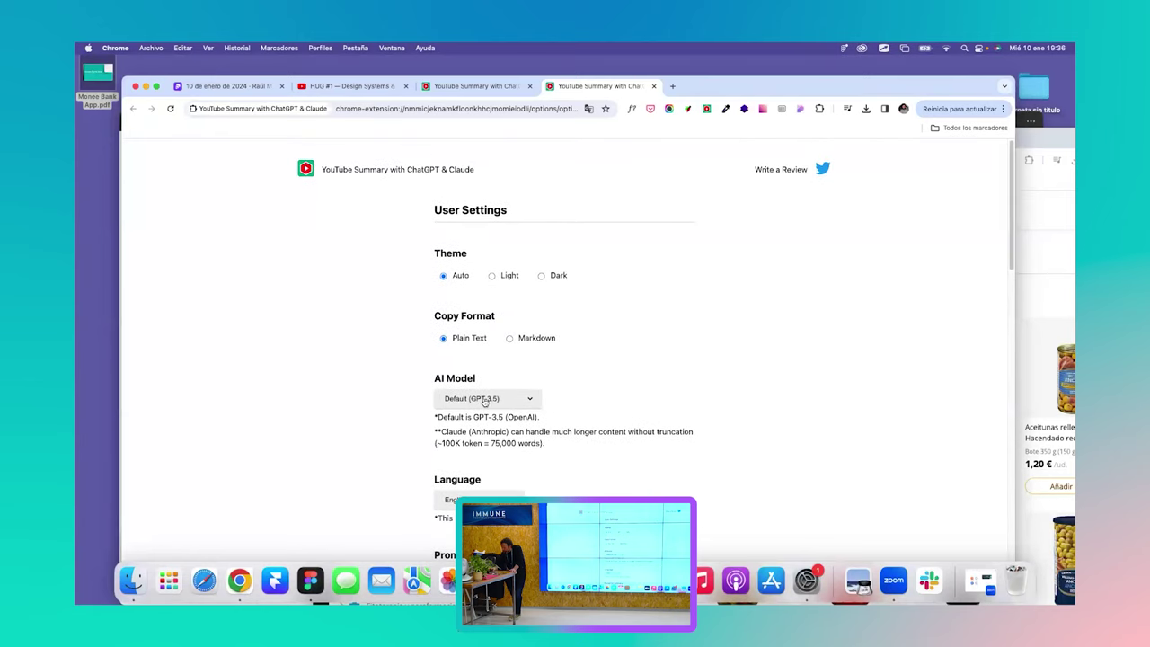
scroll(473, 398, down, 2)
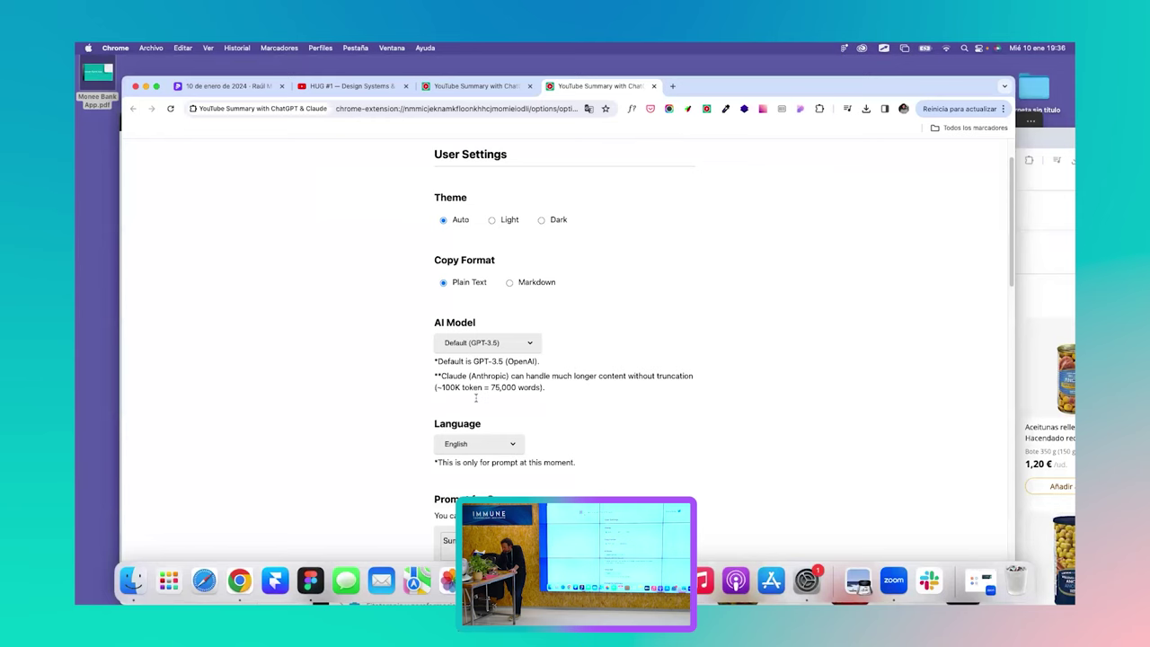
scroll(421, 311, up, 2)
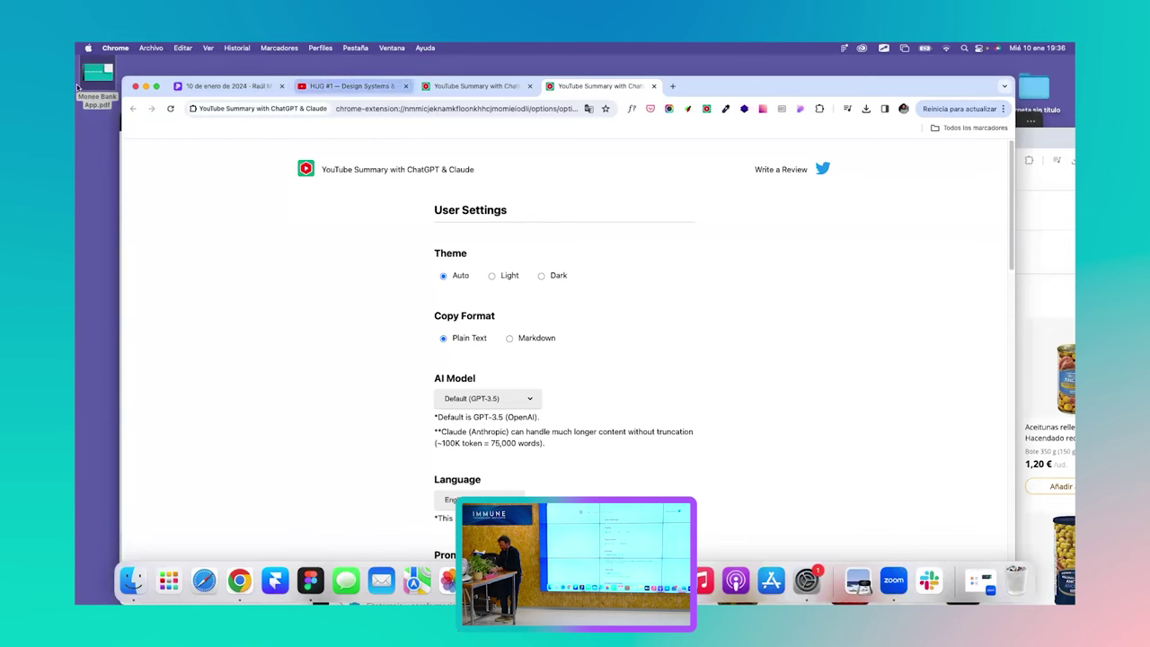
Move the Pitch presentation tab into its own window and return to the window with the video.
click(211, 86)
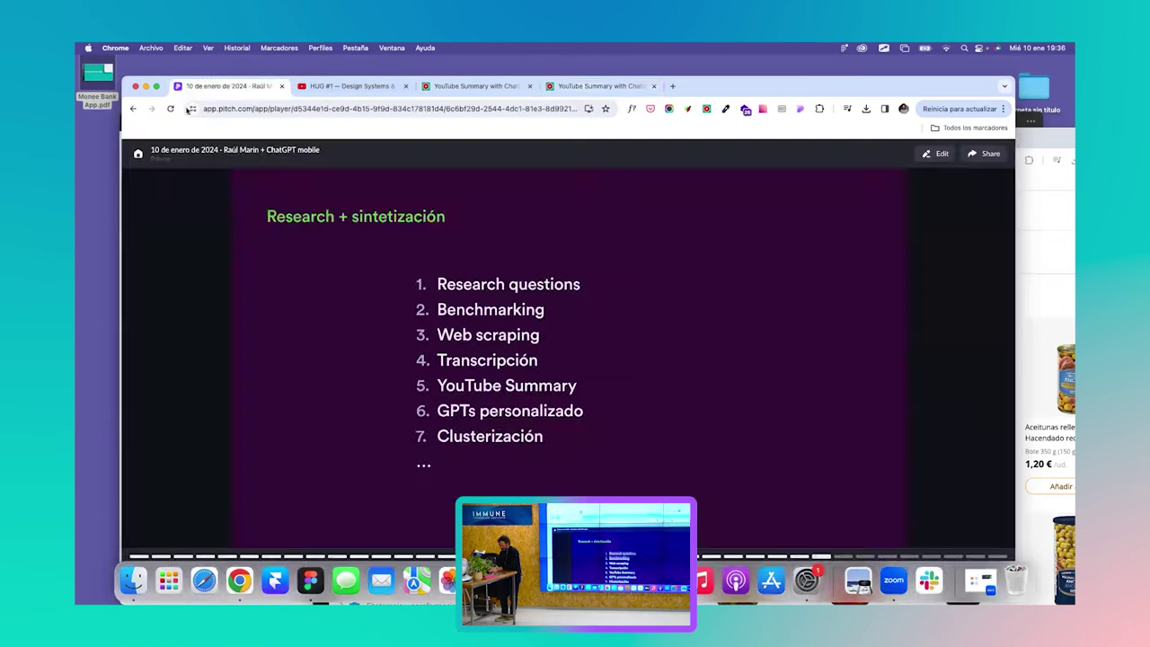
drag(195, 90, 220, 207)
click(505, 139)
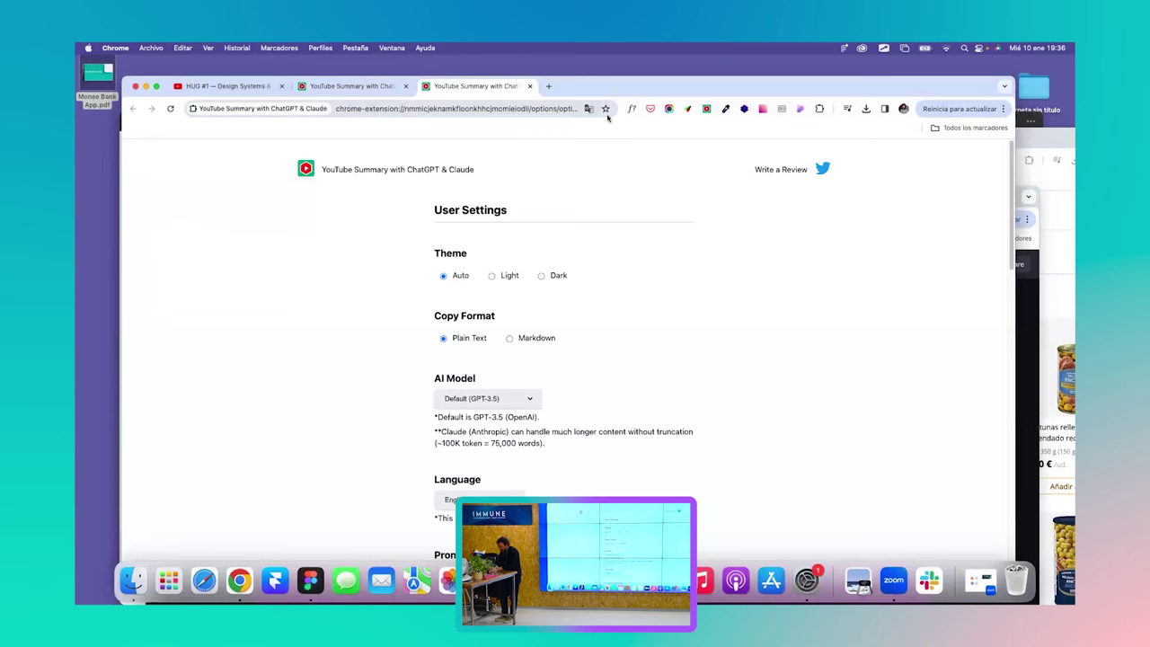
Return to the HUG #1 video from the extension settings and reload its page.
click(381, 88)
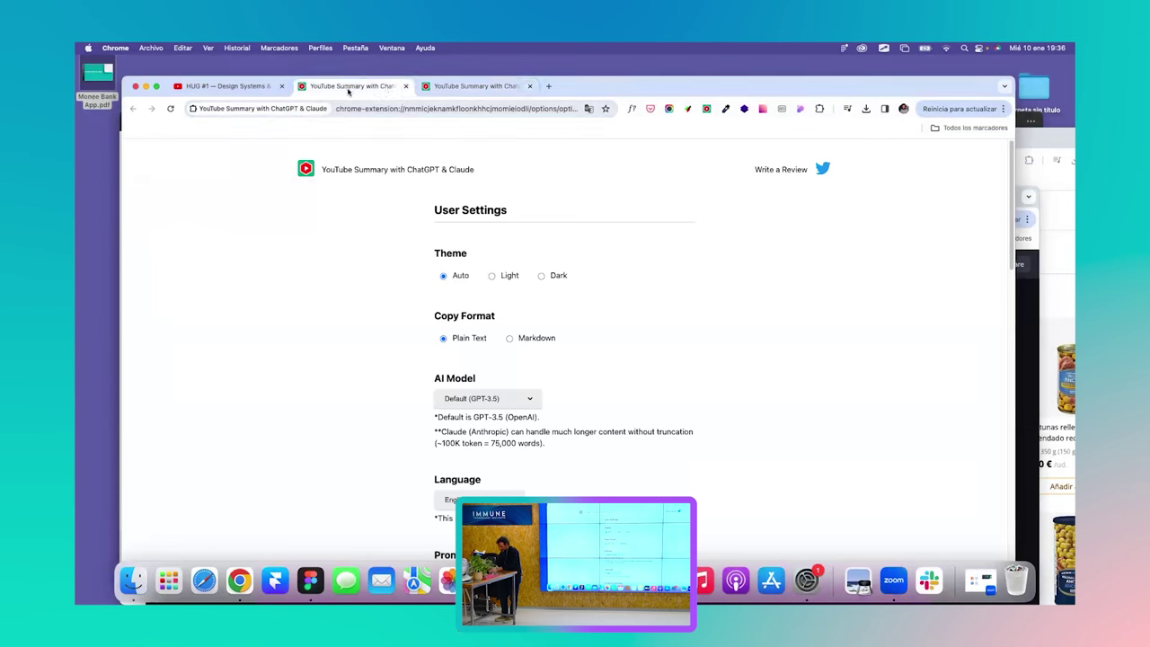
click(453, 82)
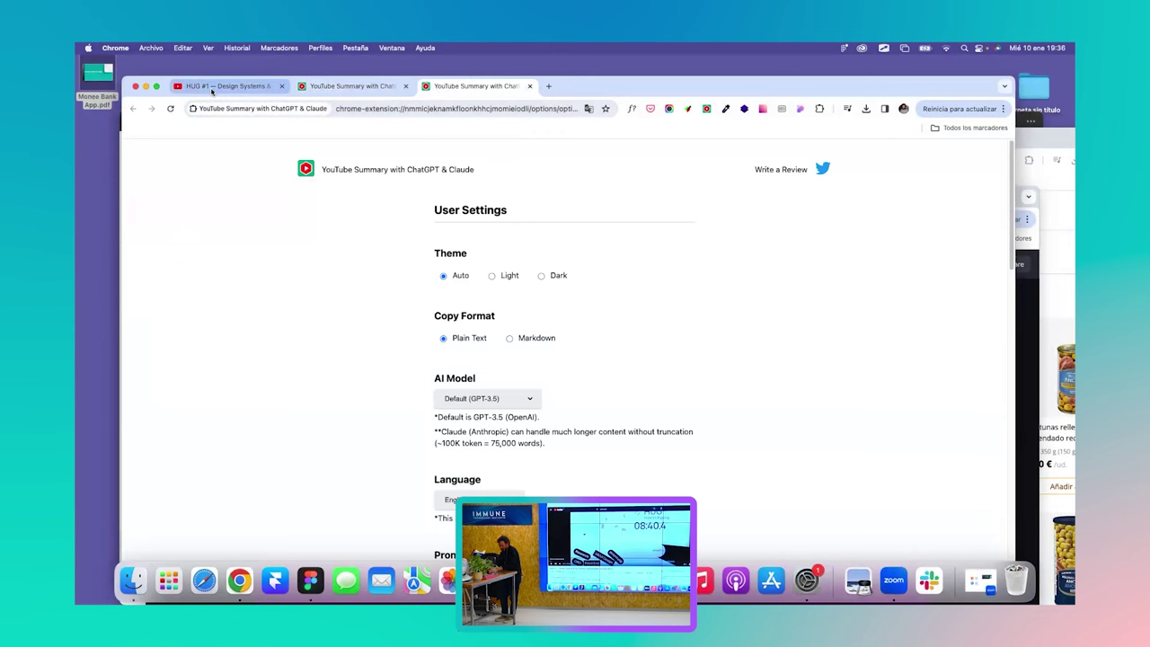
key(ctrl+Tab)
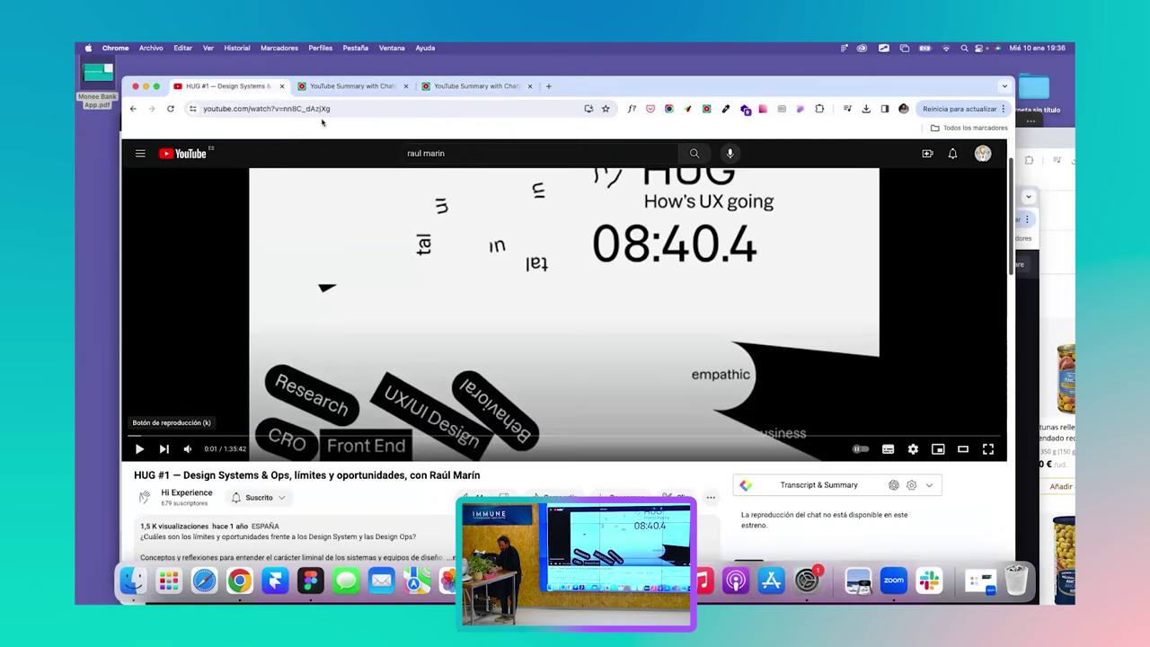
click(170, 109)
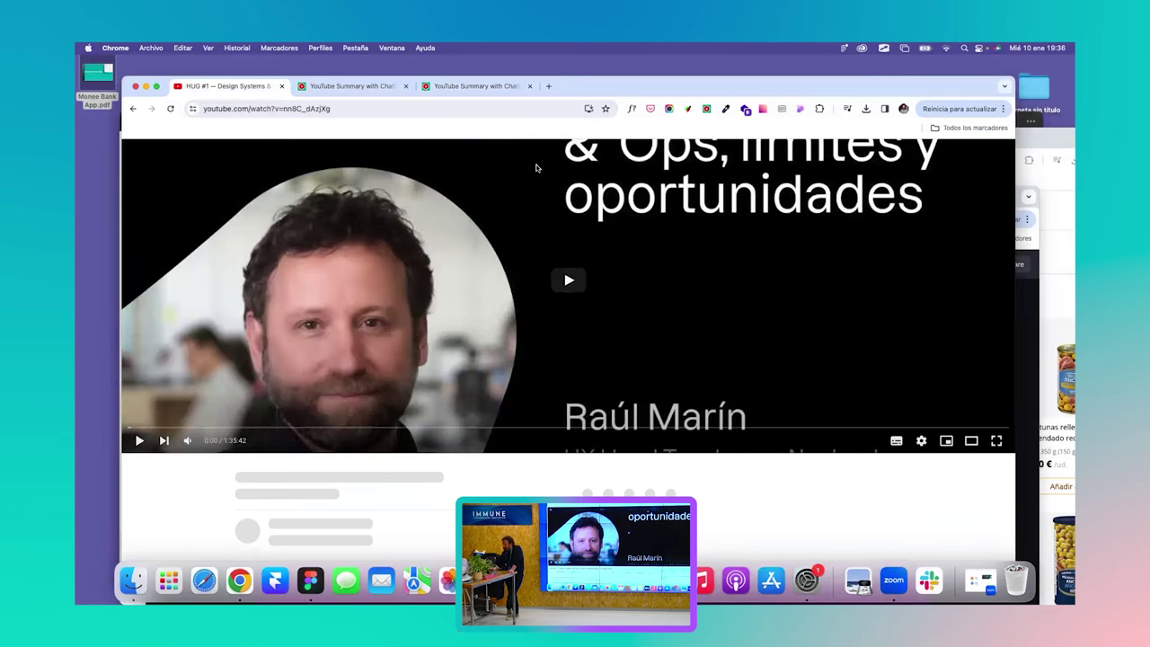
Try launching the YouTube Summary extension again on the reloaded video and look through its summary and shortcut options.
click(705, 109)
click(705, 108)
click(705, 109)
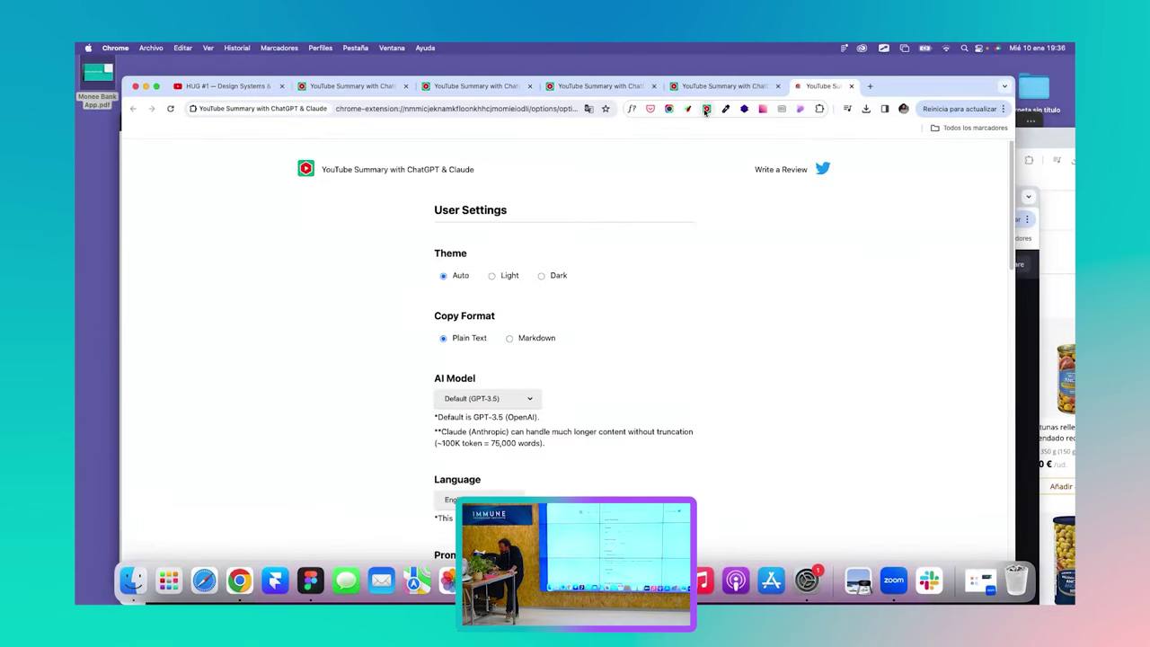
click(706, 108)
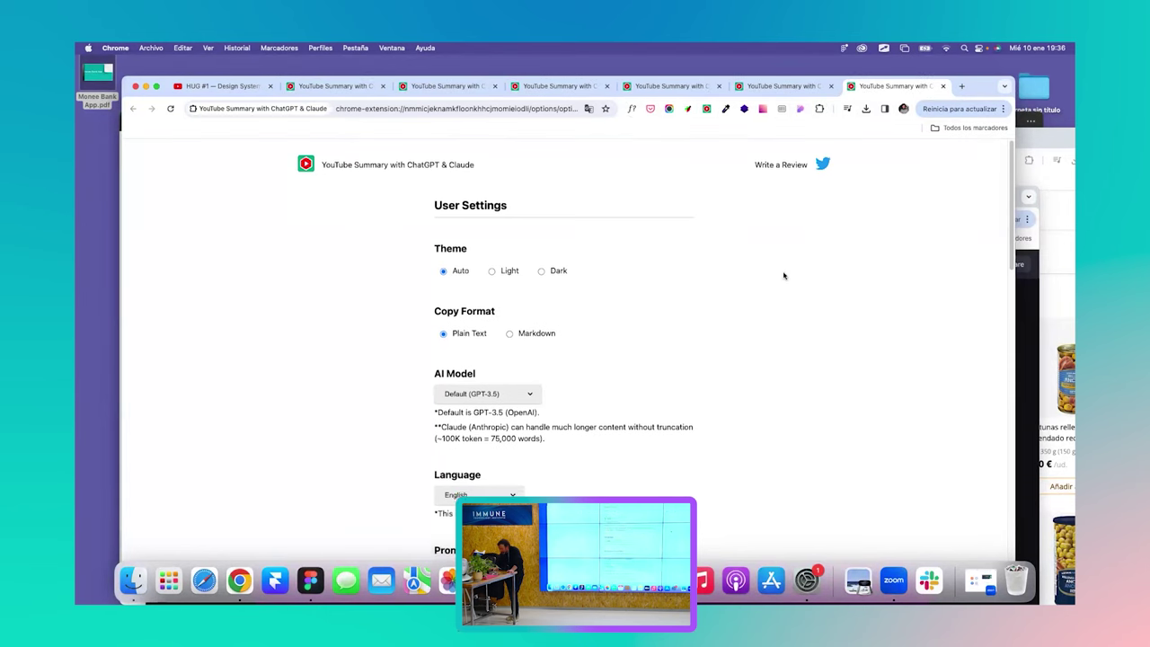
scroll(783, 275, down, 3)
scroll(784, 275, down, 10)
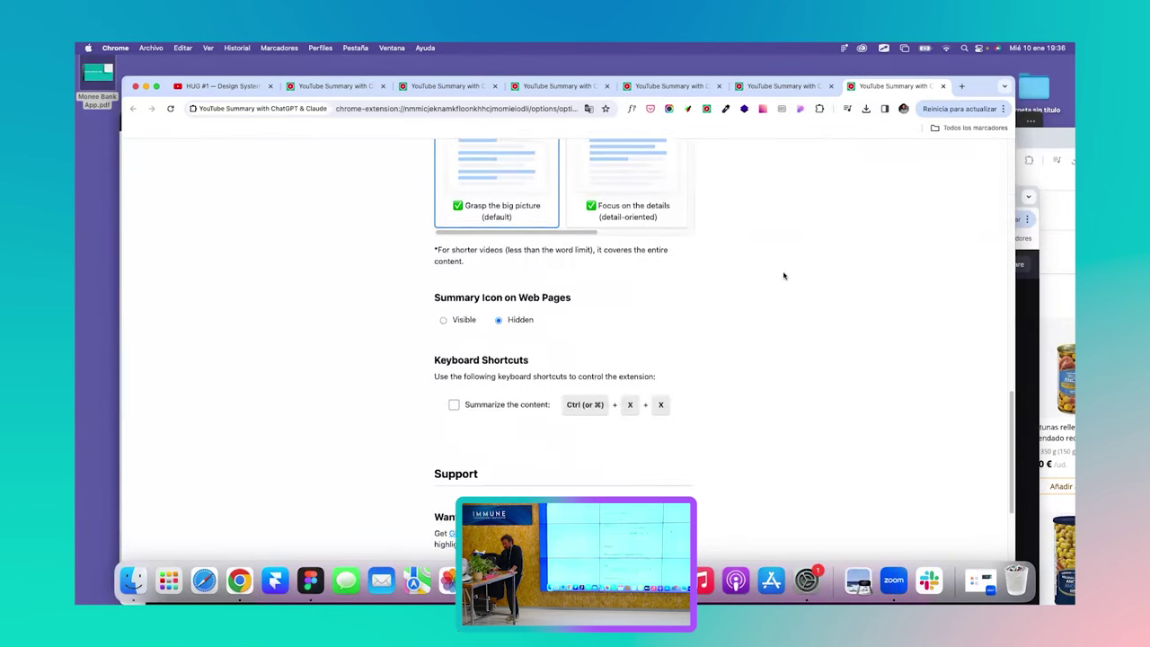
Return from the extension settings to the HUG #1 video and expand its Transcript & Summary panel.
scroll(783, 276, down, 3)
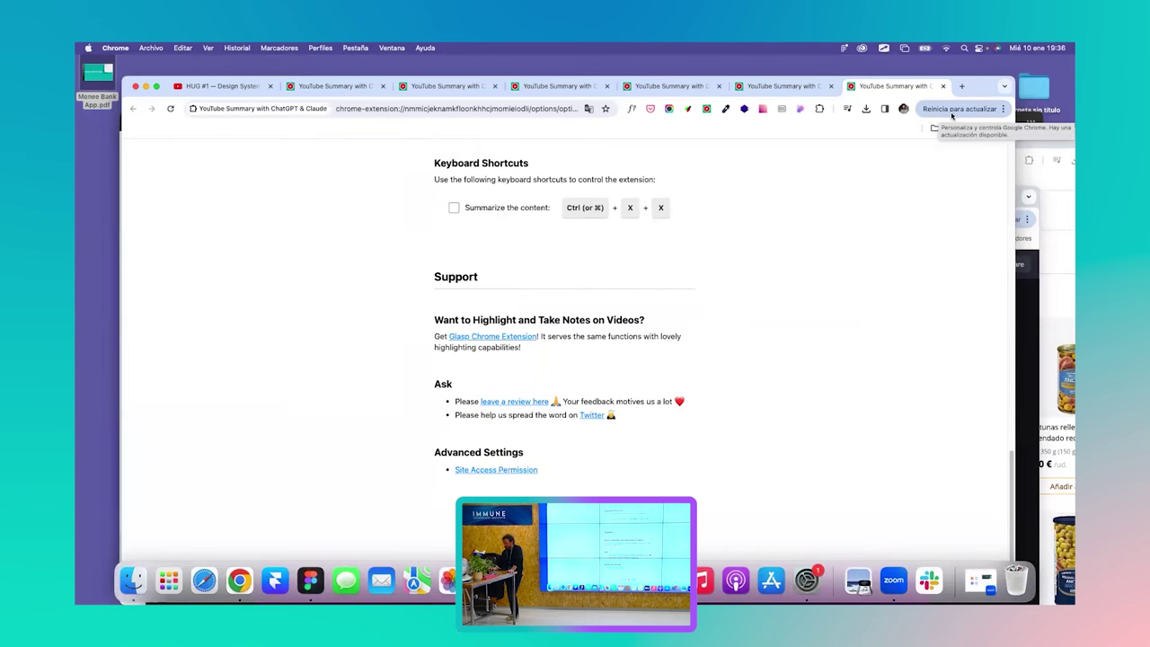
click(225, 86)
click(667, 303)
scroll(772, 386, down, 3)
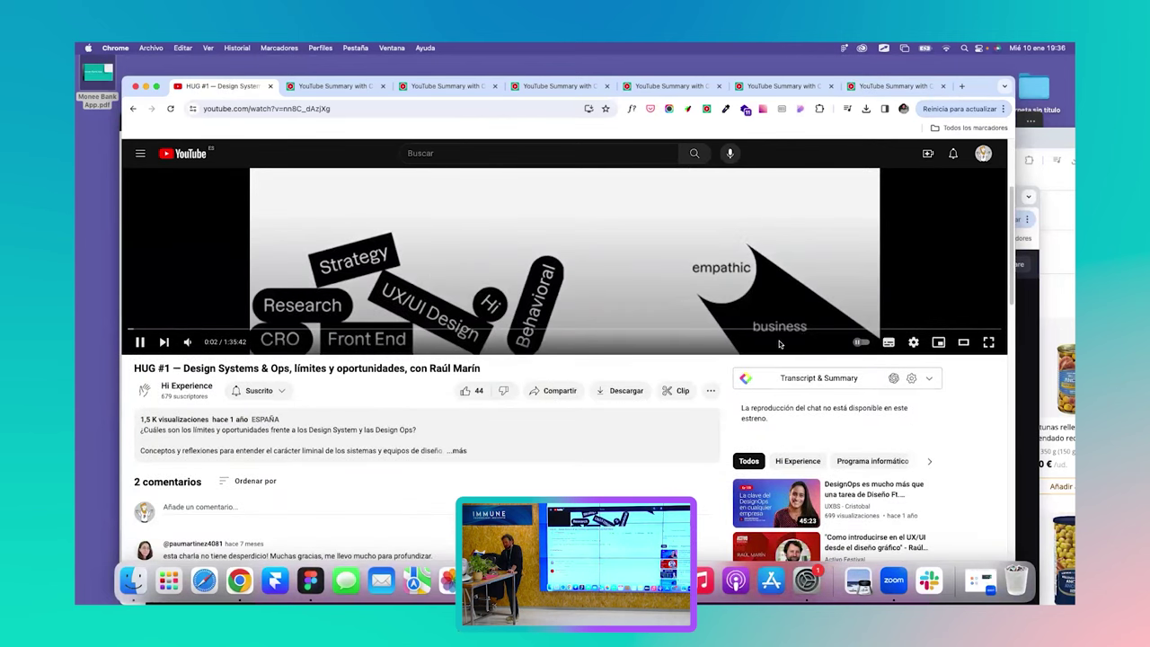
scroll(780, 344, down, 2)
scroll(779, 344, down, 1)
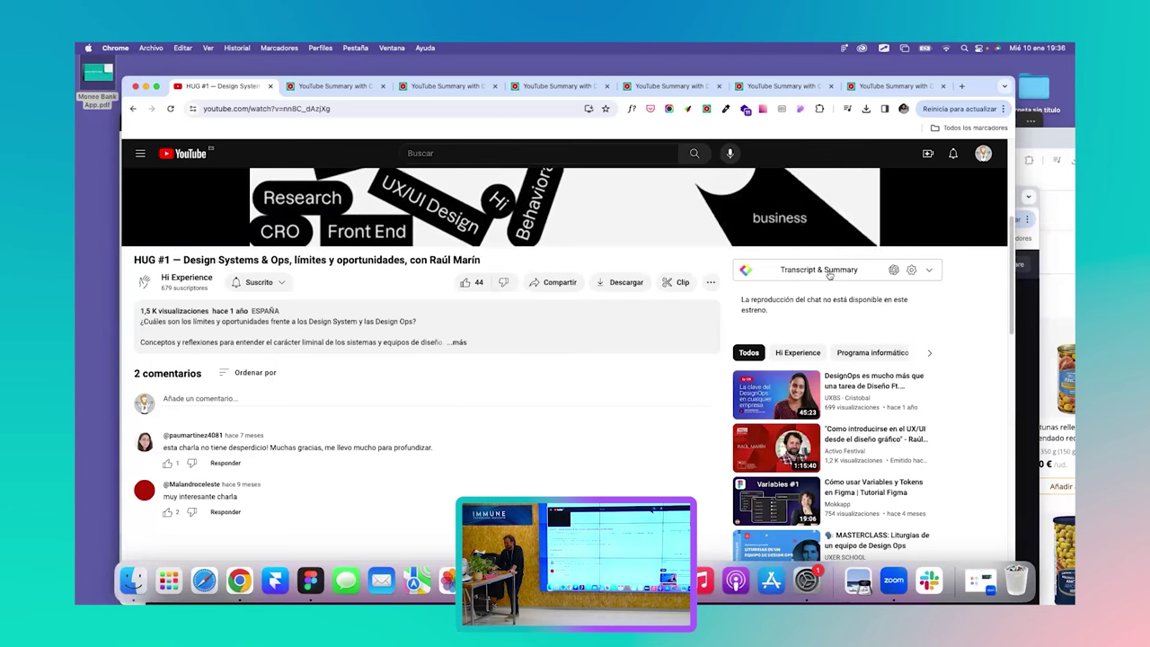
click(829, 275)
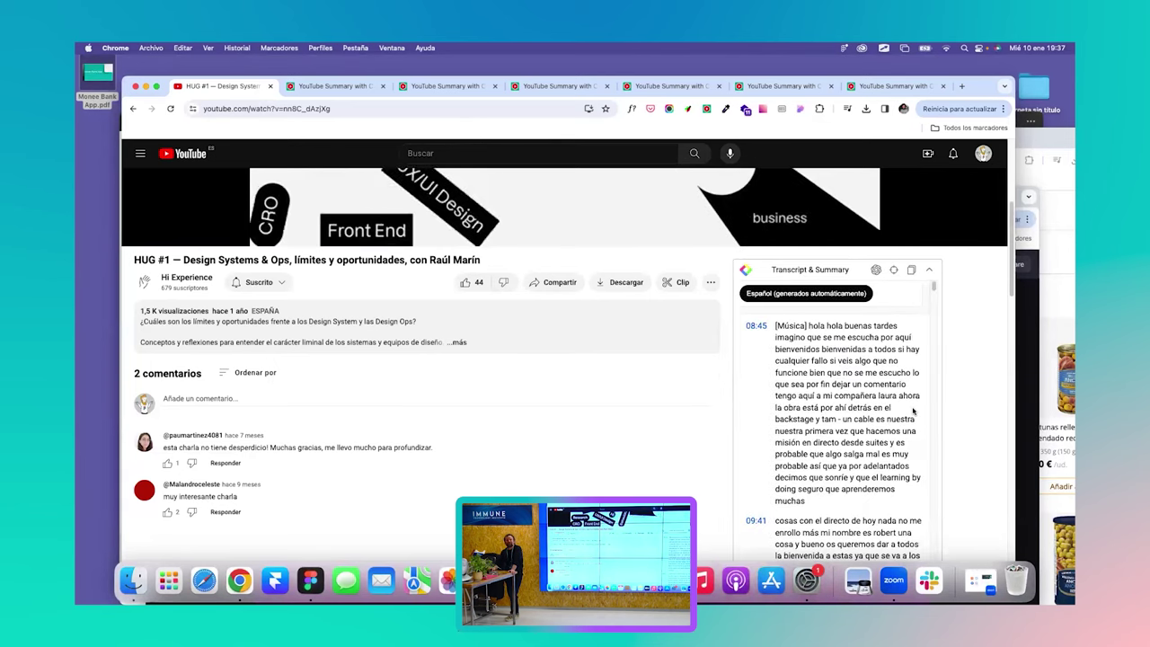
Look through the video's auto-generated Spanish transcript in the Transcript & Summary panel.
scroll(913, 411, down, 2)
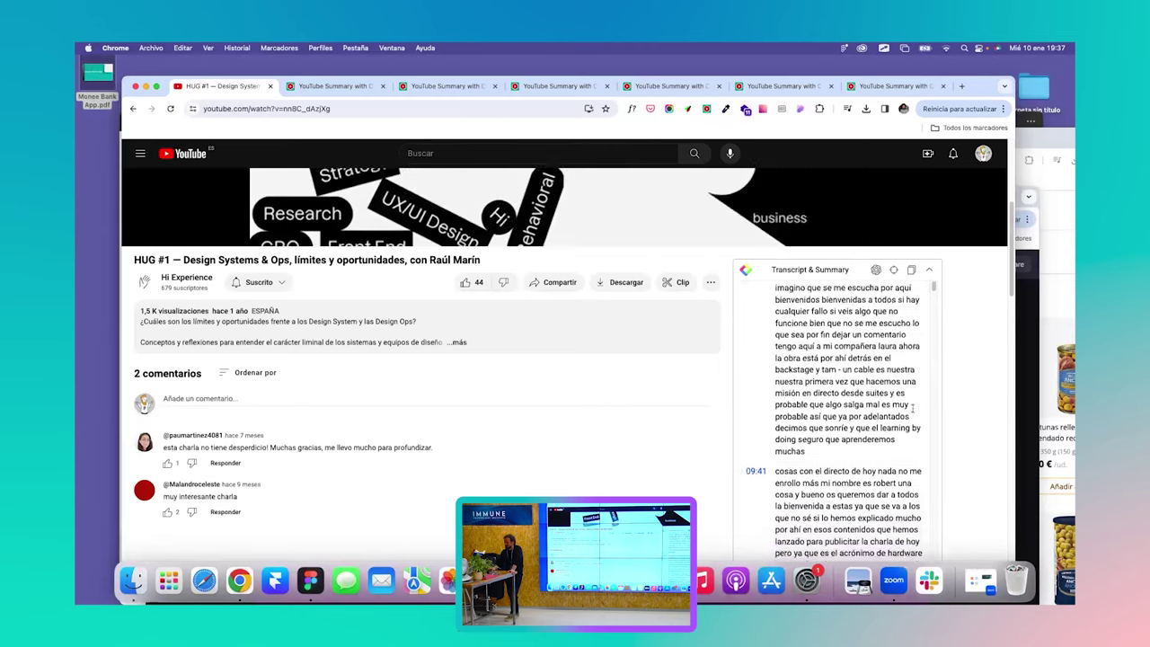
scroll(913, 410, down, 1)
scroll(867, 368, up, 10)
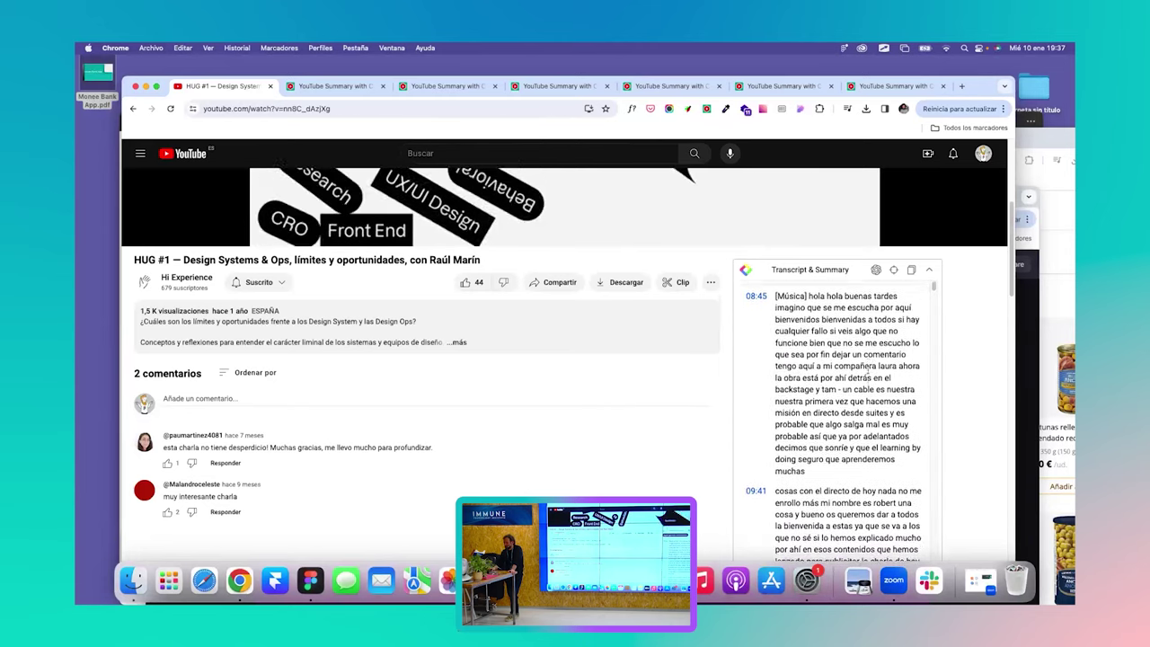
scroll(867, 369, up, 3)
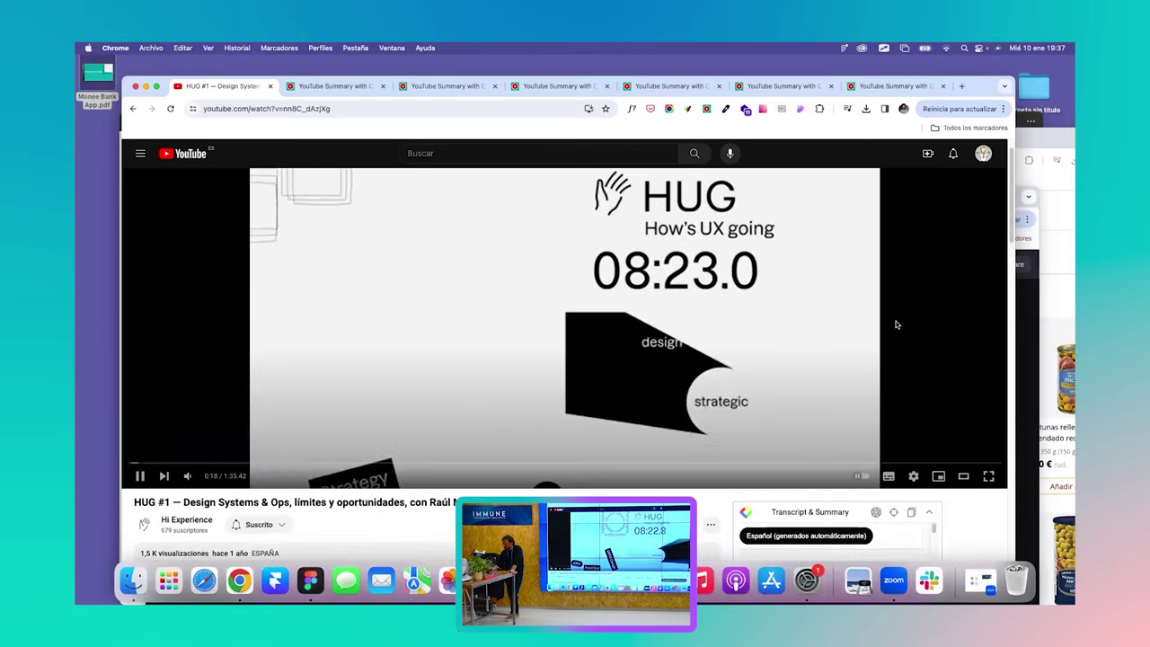
scroll(932, 511, down, 1)
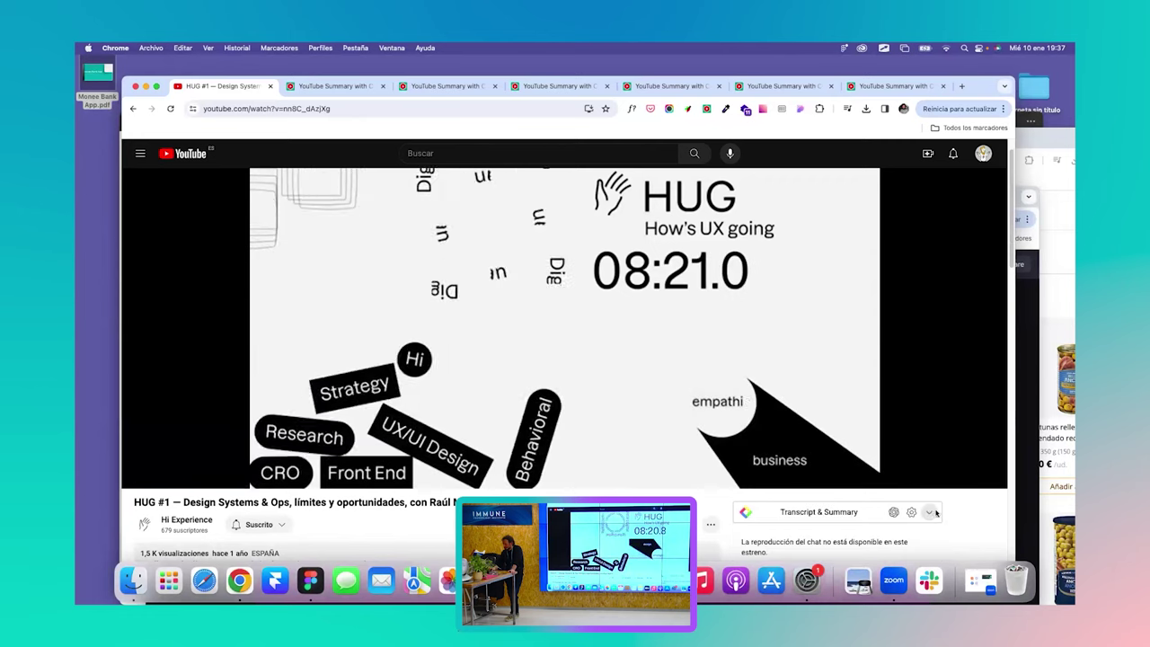
scroll(932, 515, down, 4)
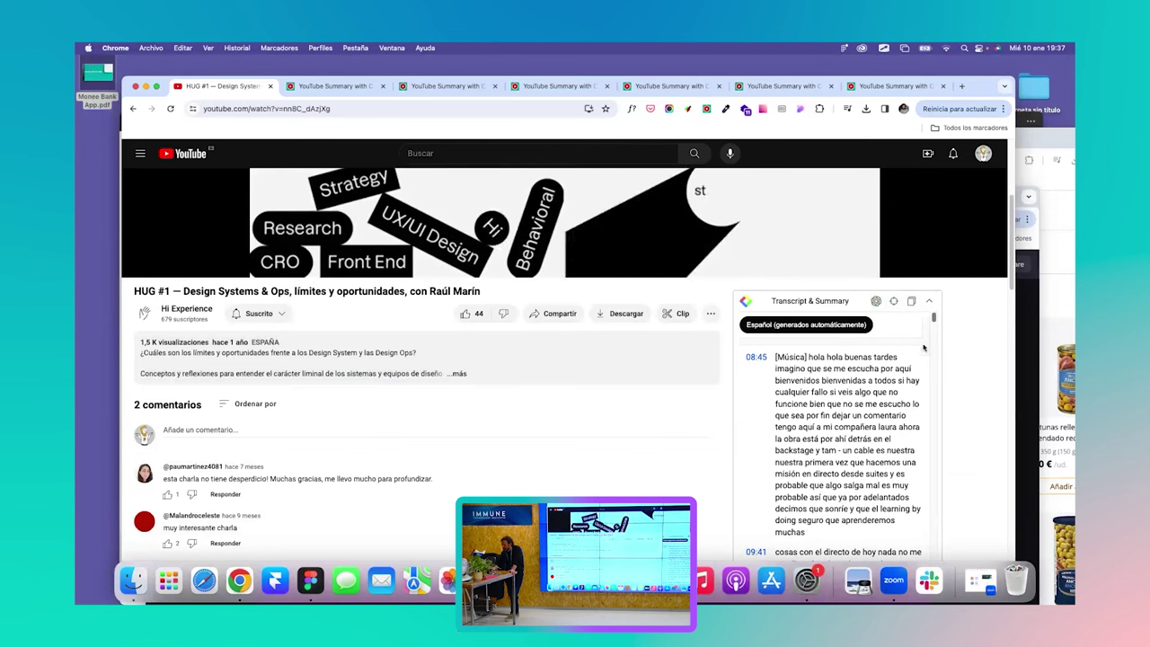
scroll(916, 357, down, 2)
scroll(916, 357, down, 20)
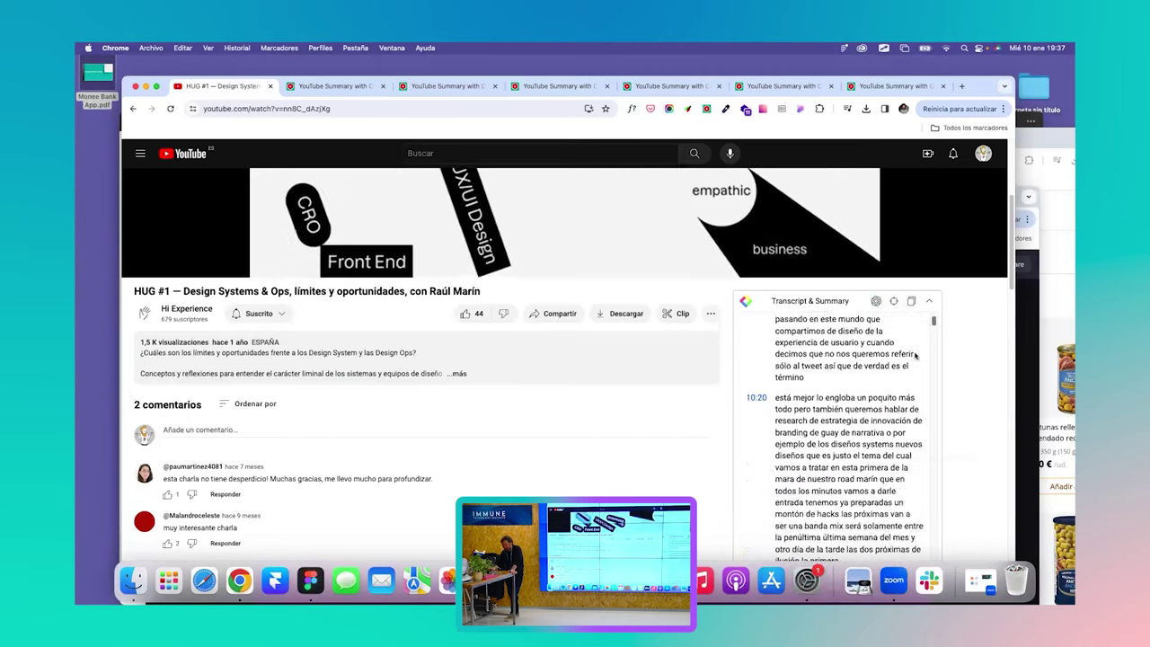
scroll(915, 357, up, 20)
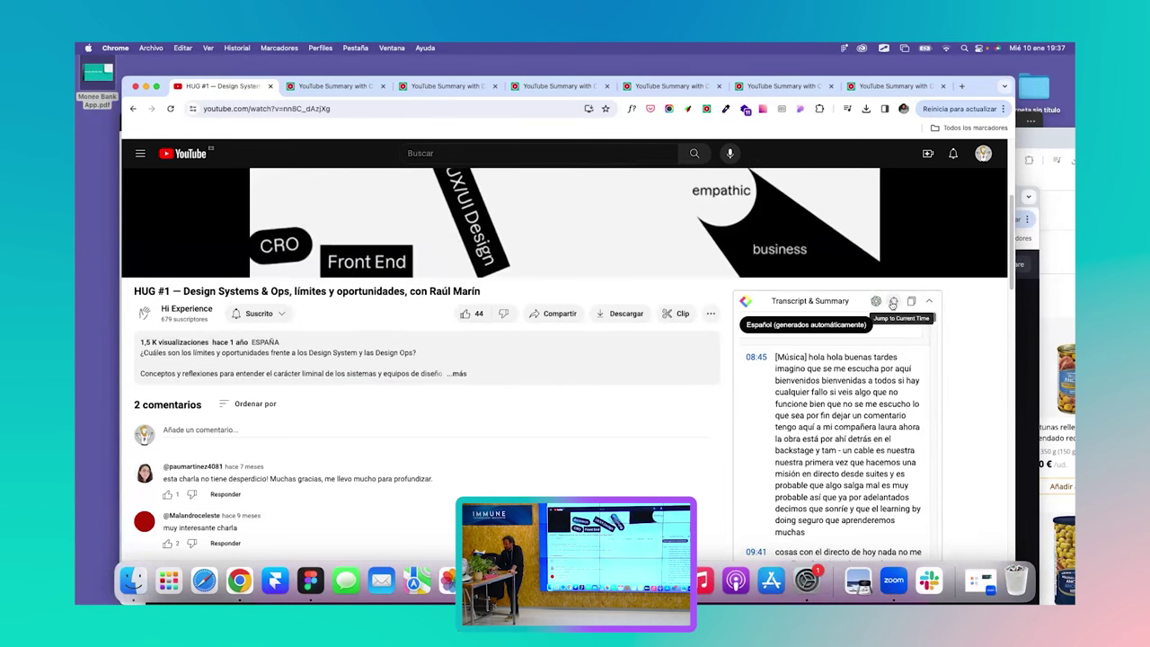
Send the HUG #1 transcript to ChatGPT for an AI summary and look over the submitted prompt.
click(892, 303)
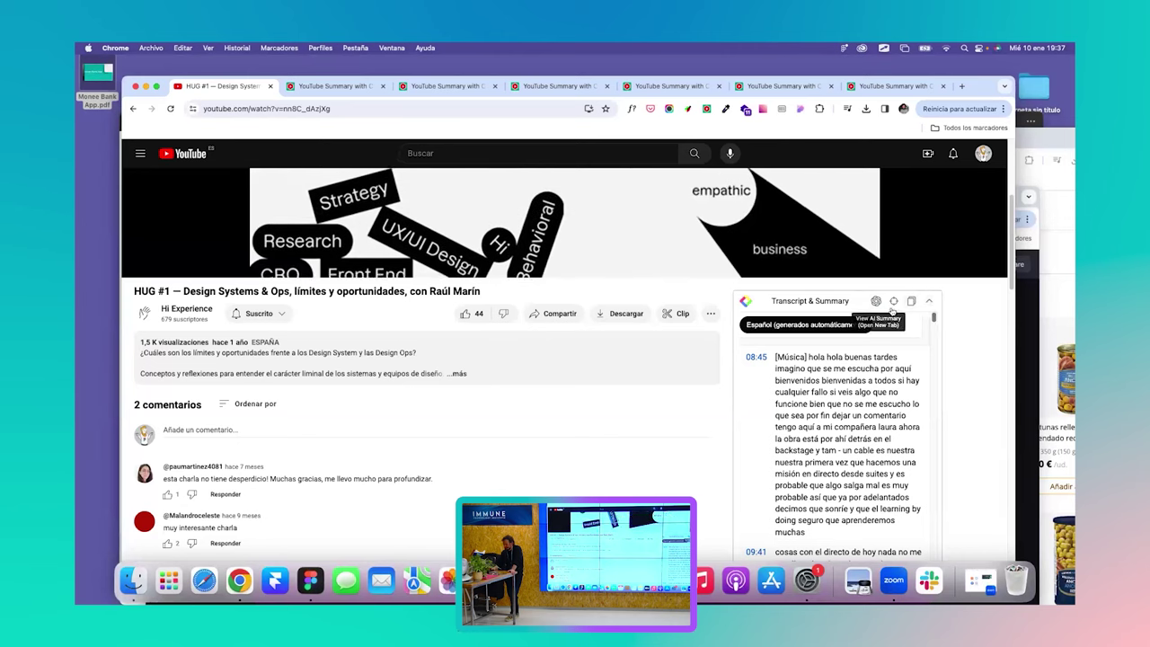
click(875, 301)
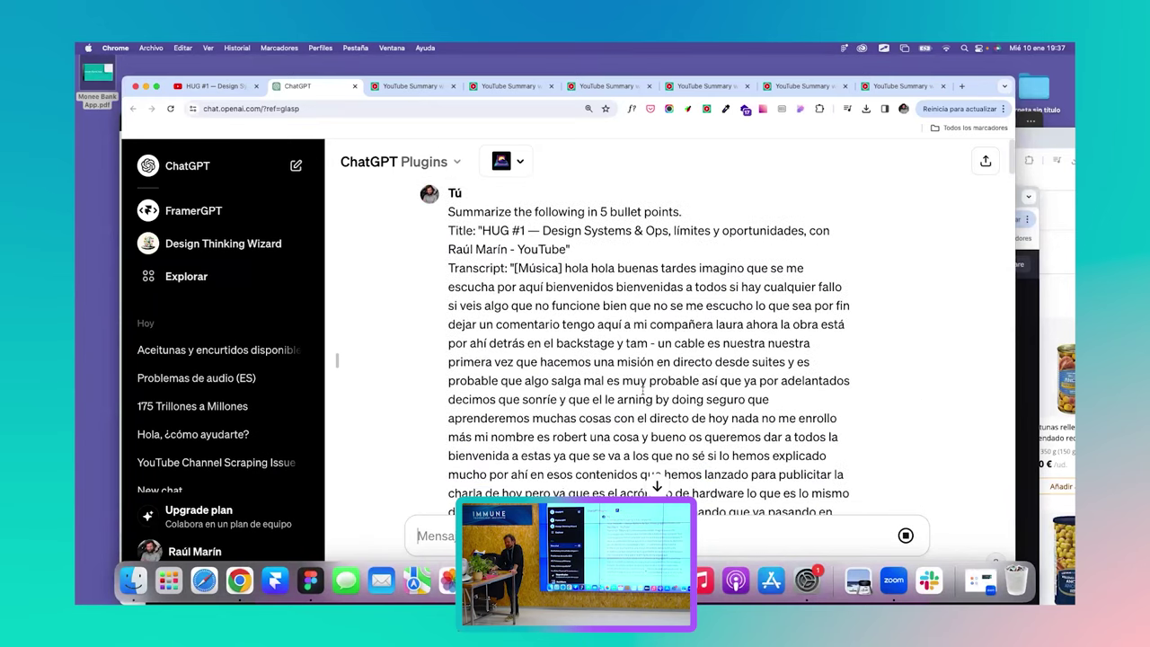
scroll(643, 390, down, 3)
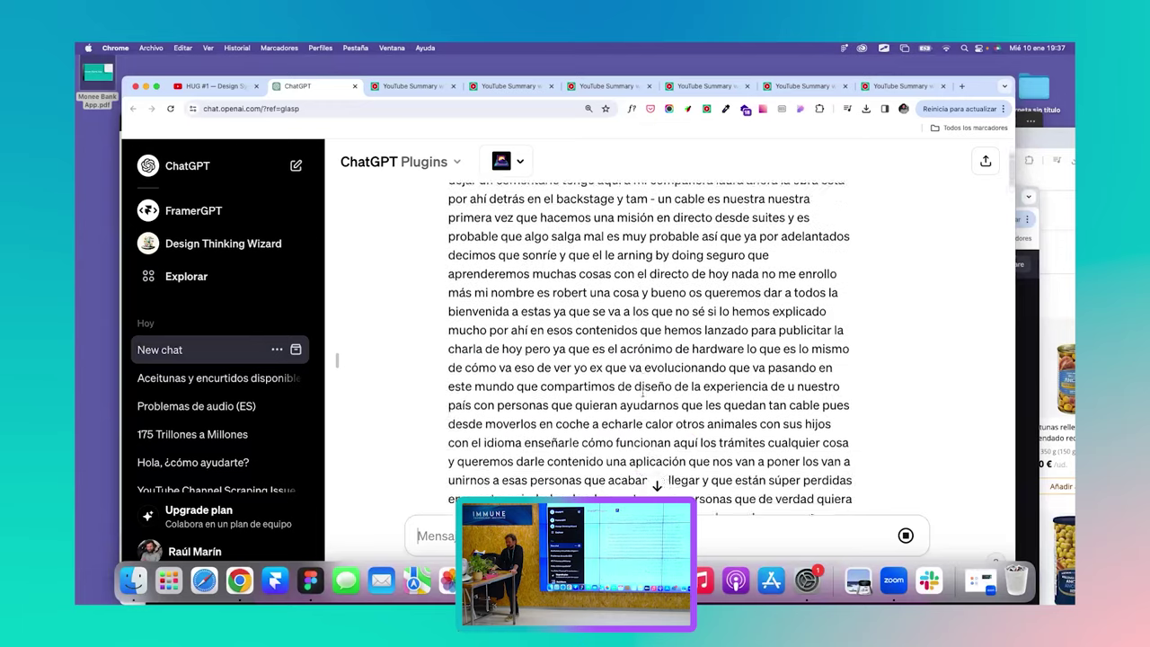
scroll(643, 390, down, 15)
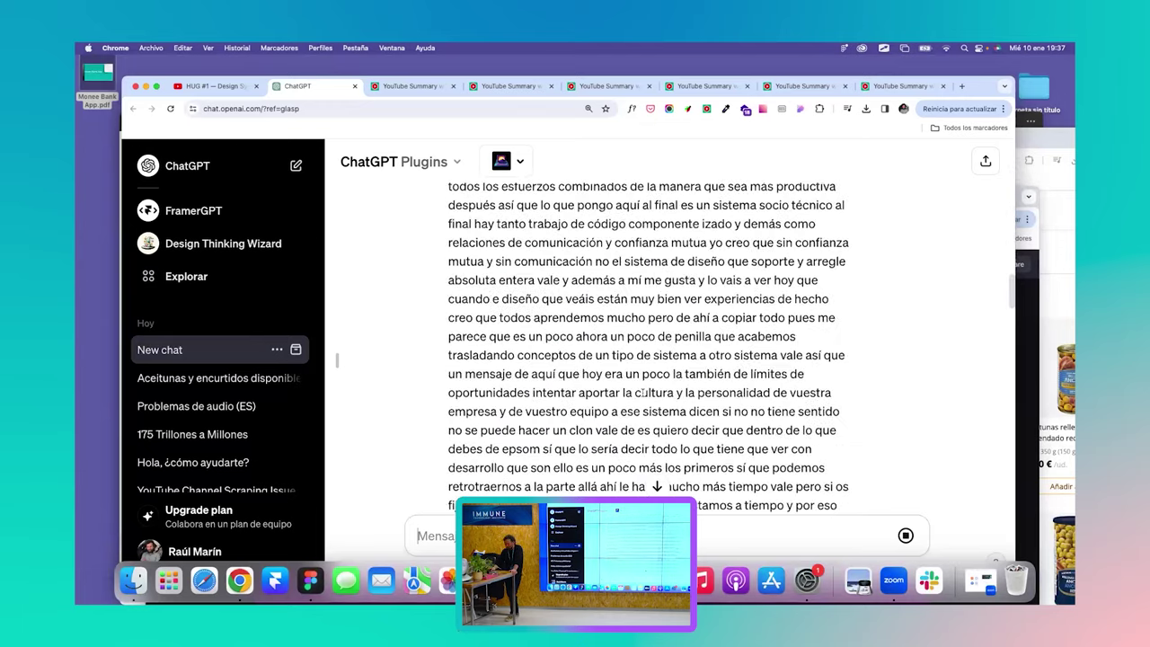
scroll(643, 390, down, 20)
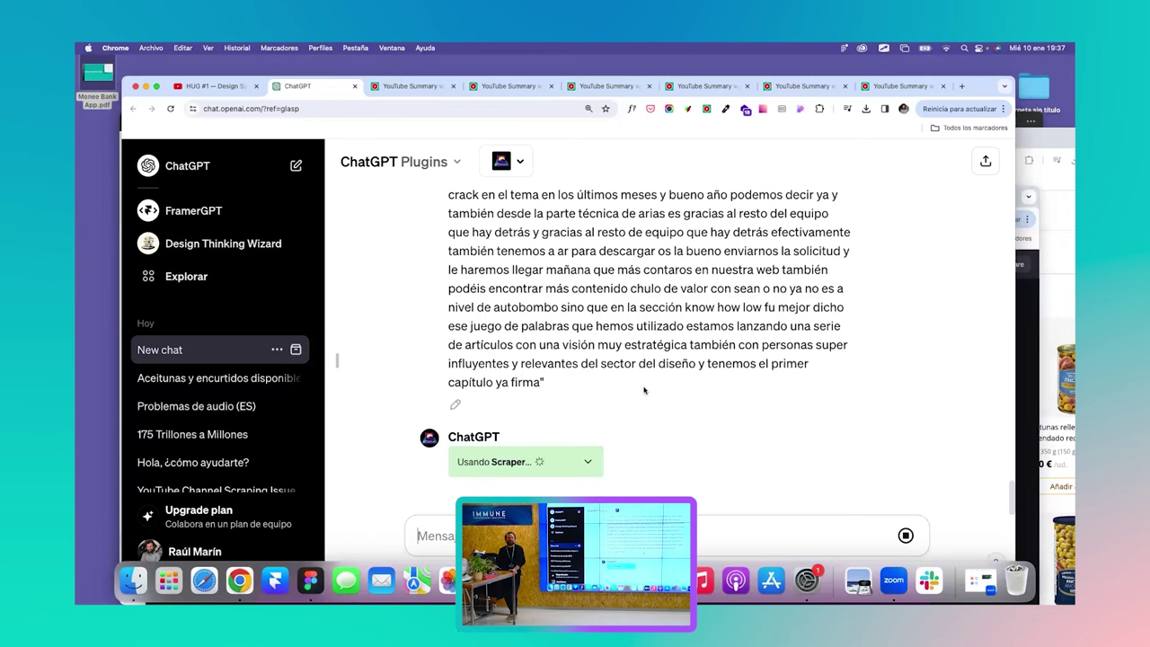
scroll(643, 389, up, 2)
scroll(643, 390, up, 2)
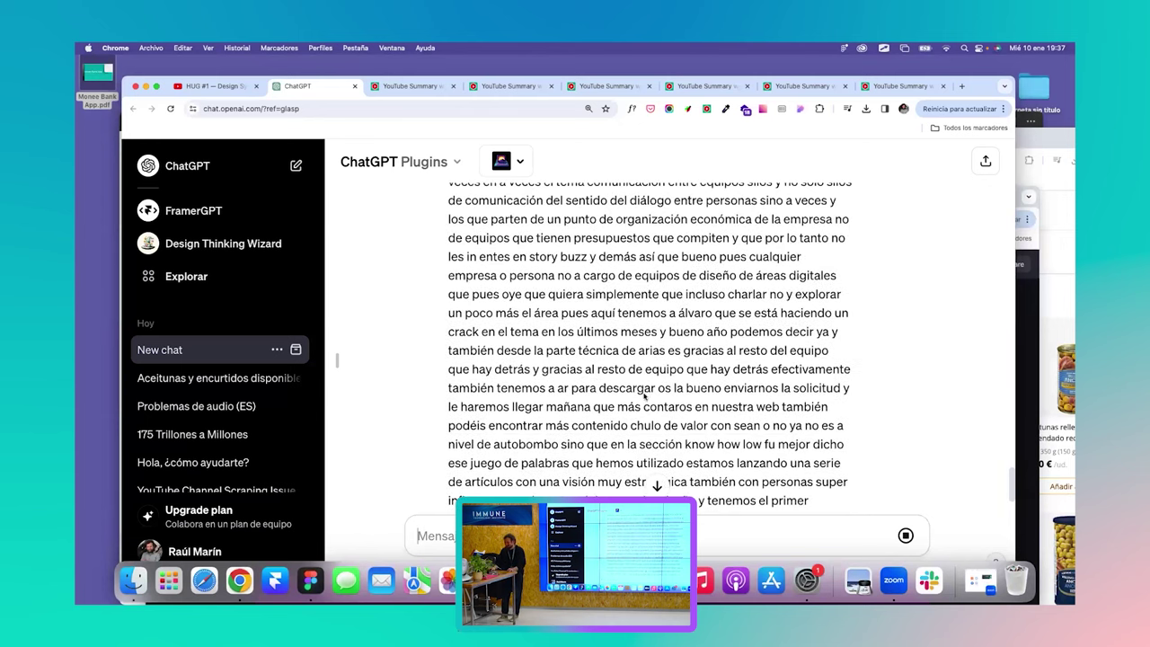
scroll(644, 390, up, 3)
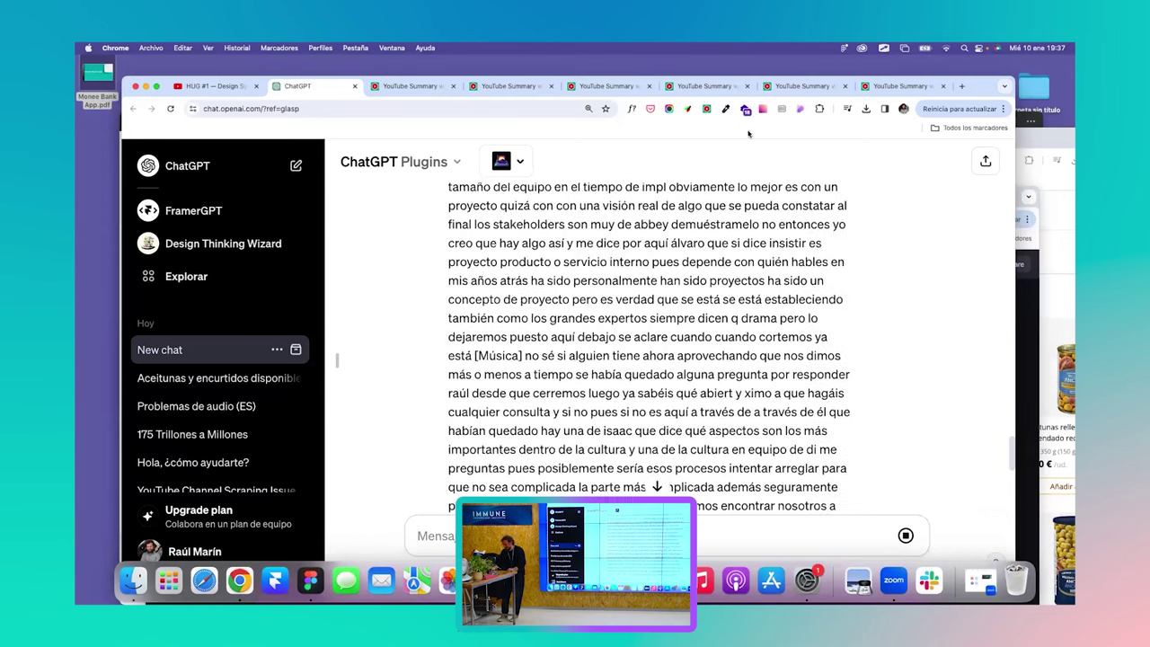
Check the extension's user settings, and switch the HUG #1 video for the Figma copilots video from the YouTube search results.
click(885, 90)
scroll(747, 225, up, 15)
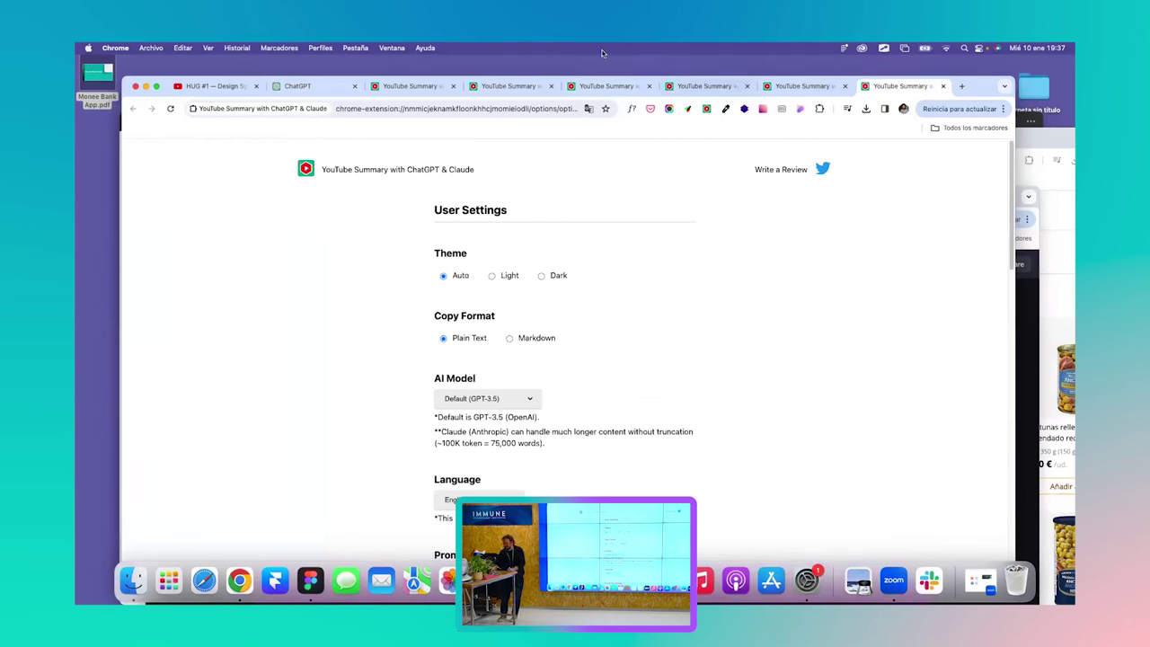
click(179, 88)
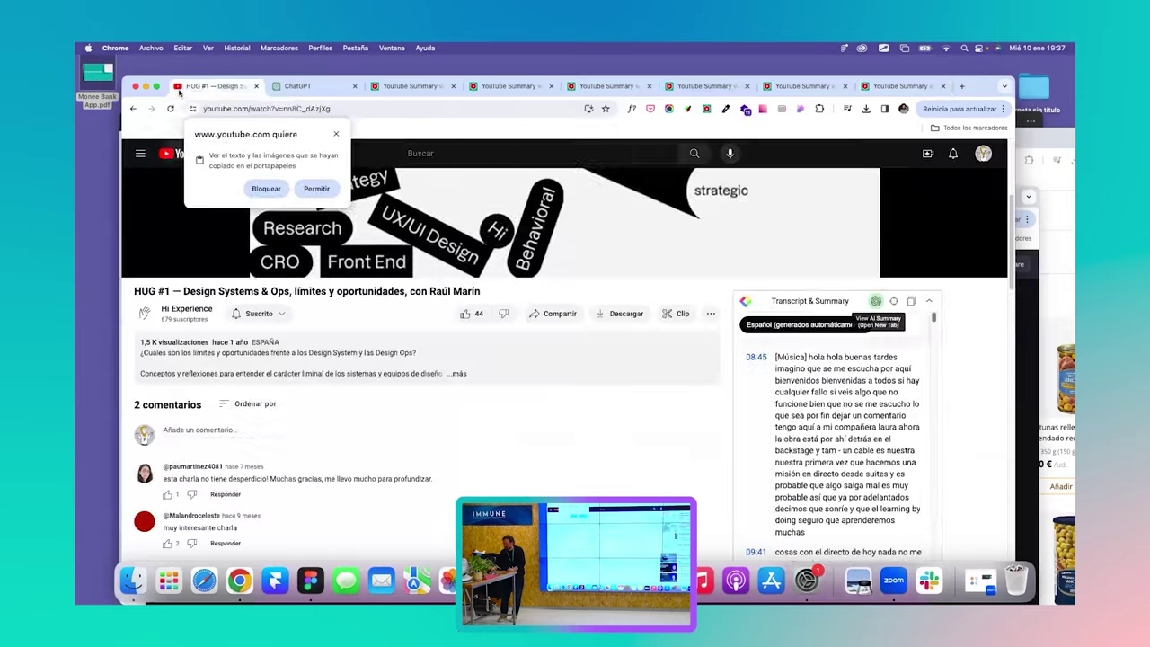
click(132, 108)
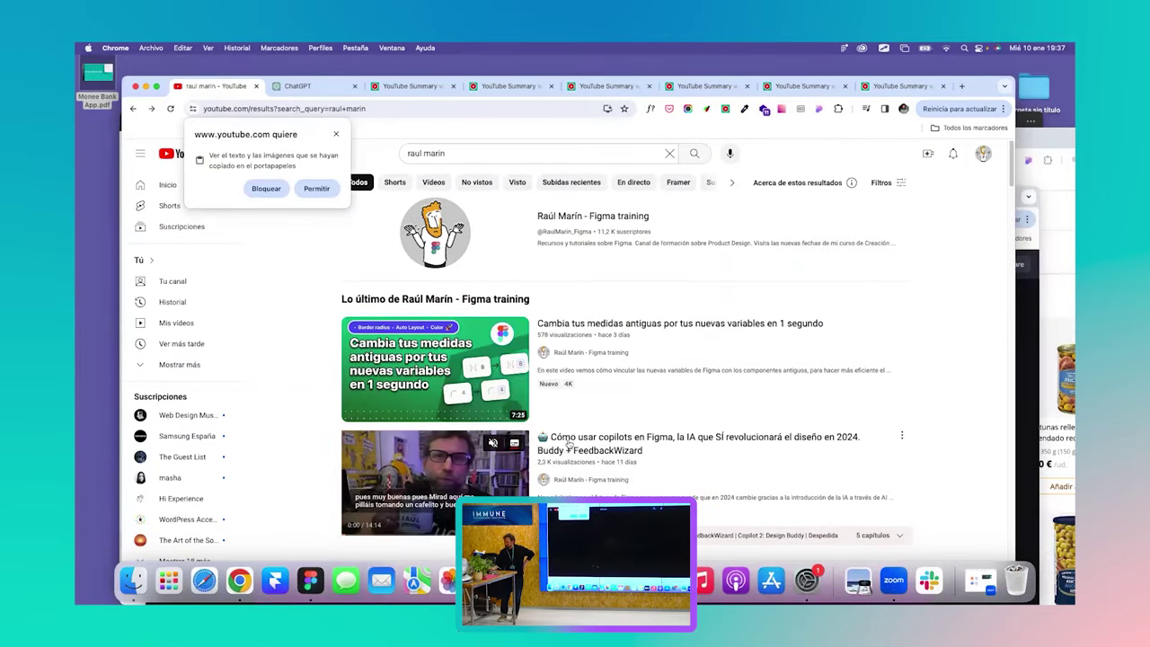
key(super+bracketright)
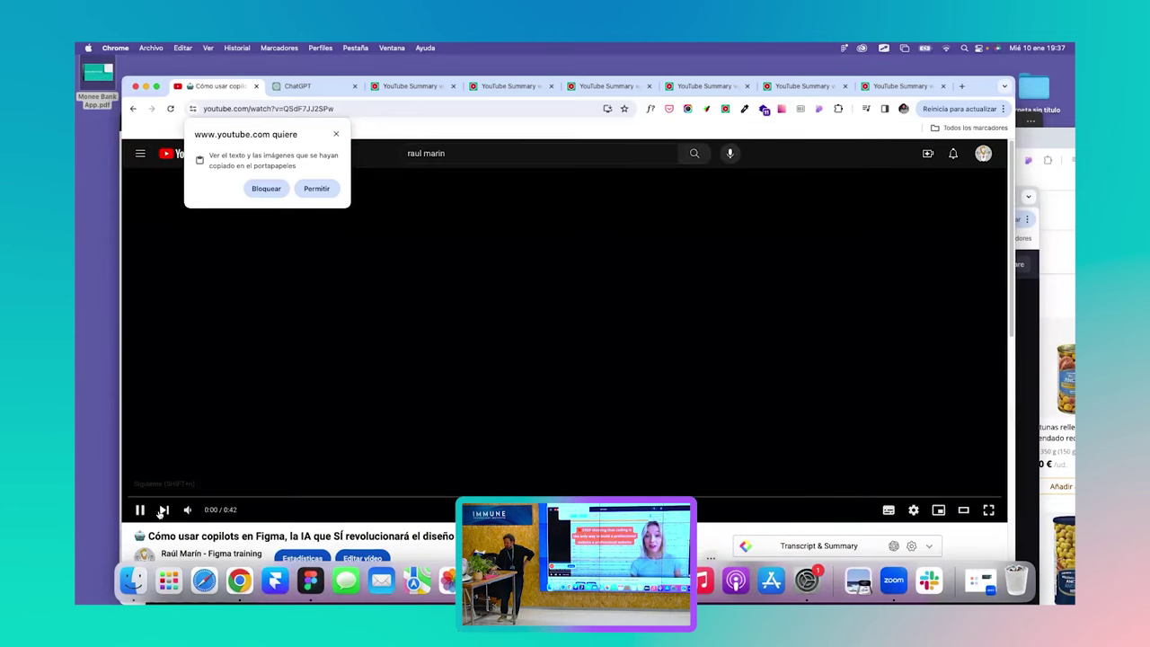
Expand the Figma copilots video's description and examine its chapter timestamps and summary points.
scroll(405, 475, down, 4)
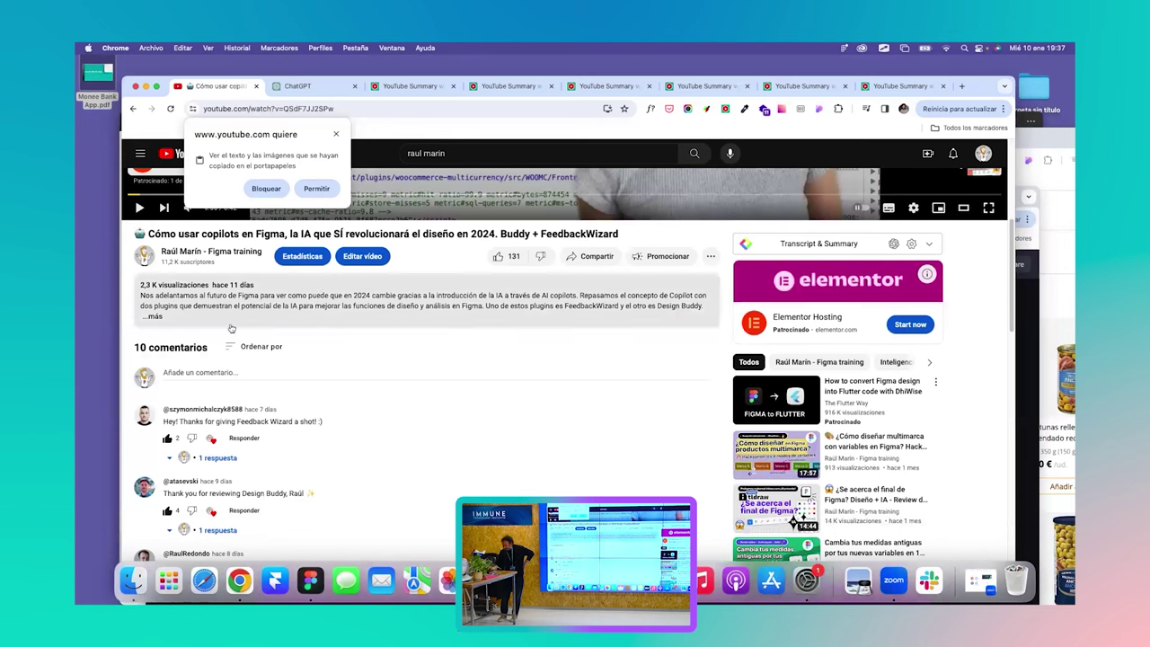
click(154, 317)
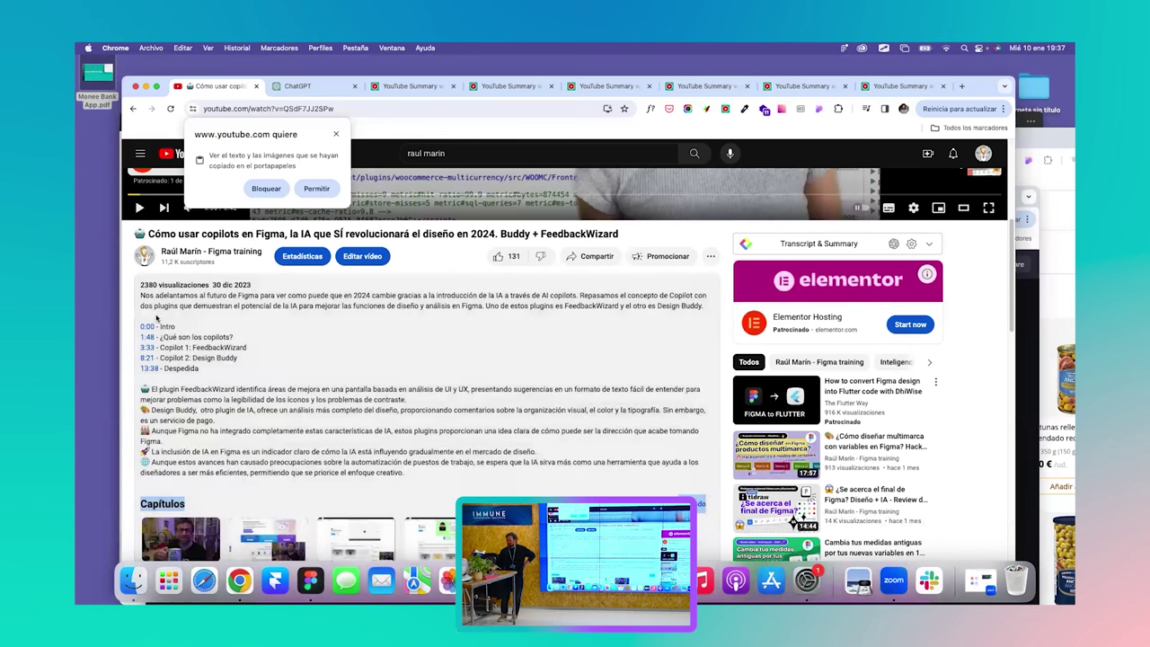
scroll(328, 375, down, 1)
scroll(328, 375, up, 1)
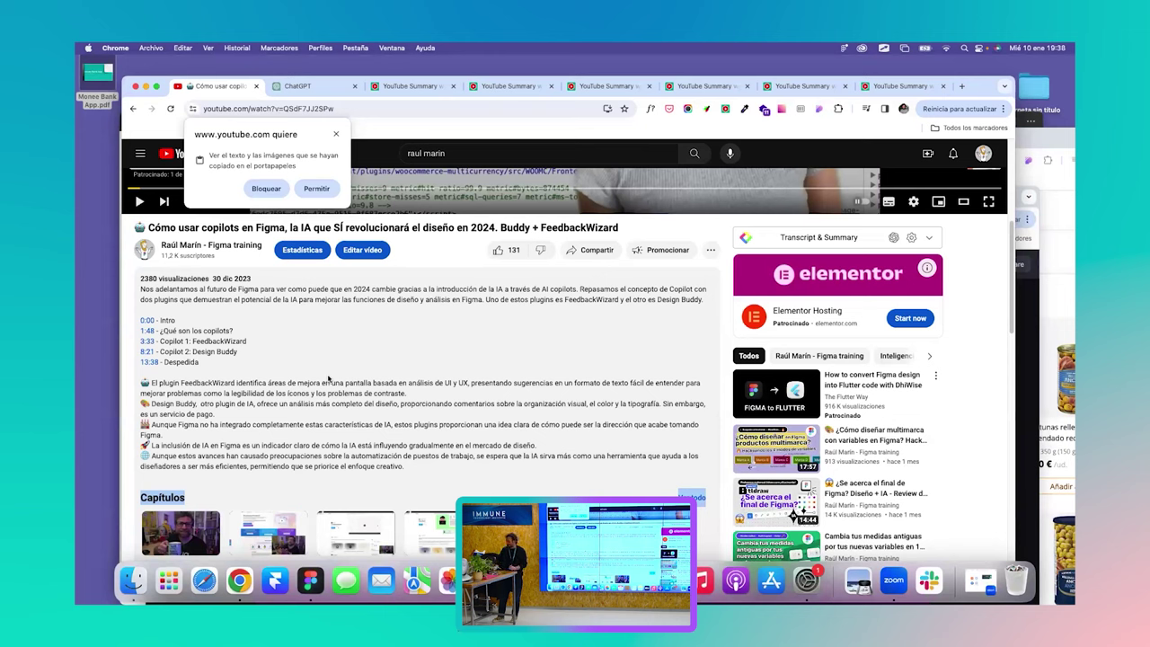
Move the browser window with the extension settings aside and bring forward the Pitch presentation on the Research + sintetización slide.
click(723, 108)
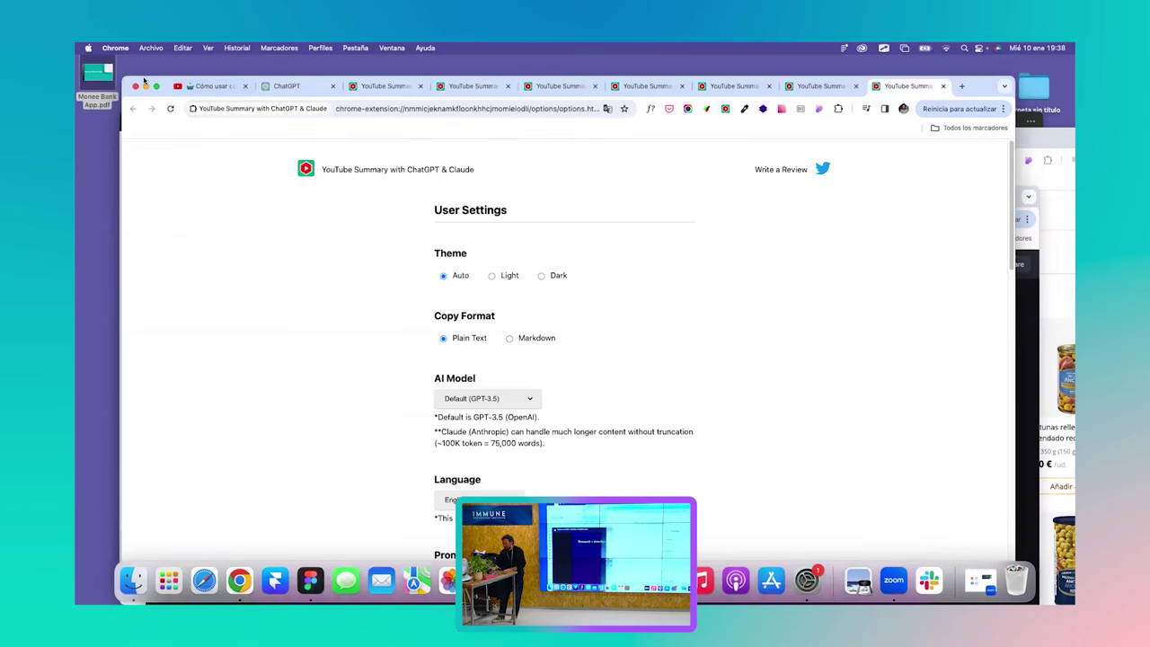
drag(319, 95, 712, 177)
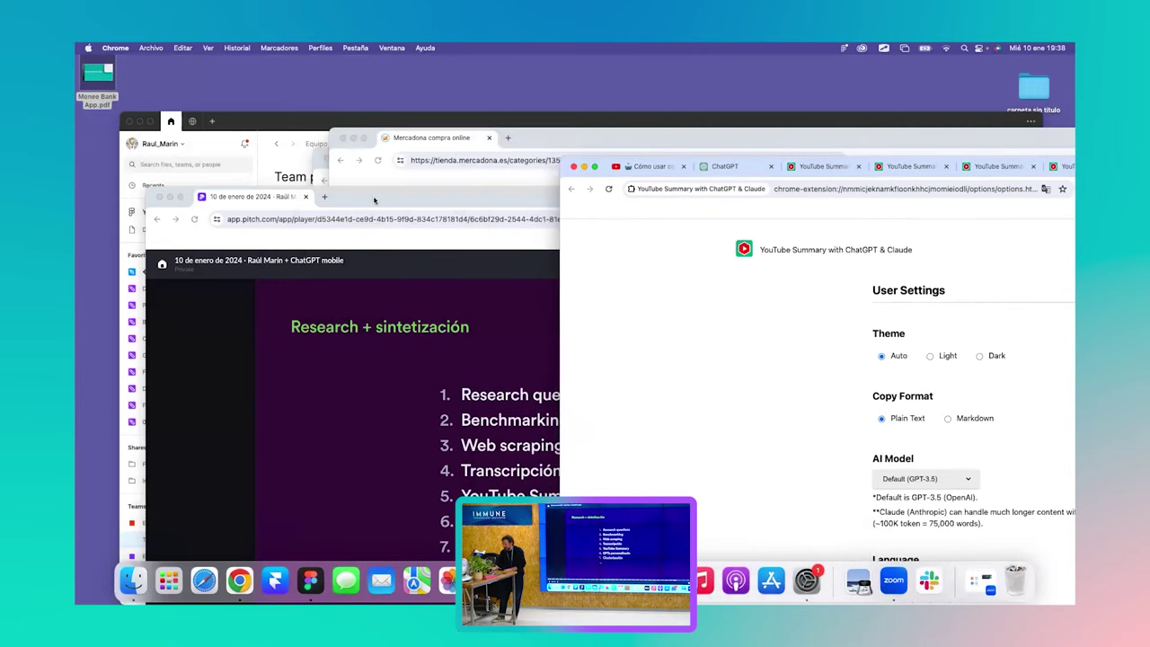
drag(379, 196, 343, 65)
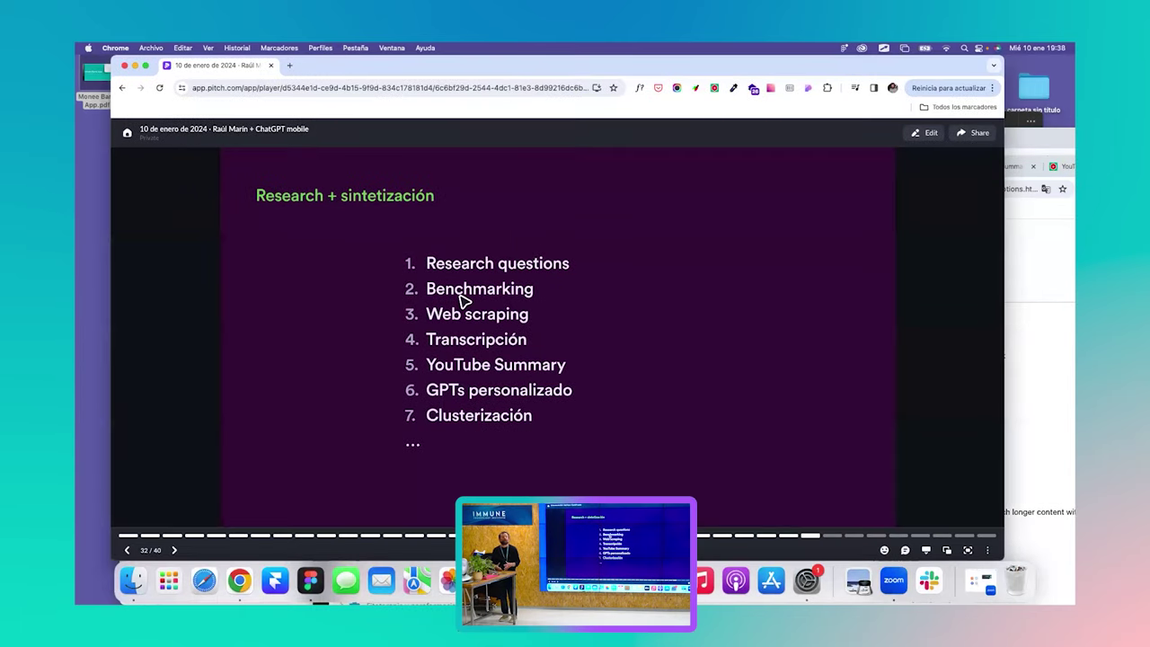
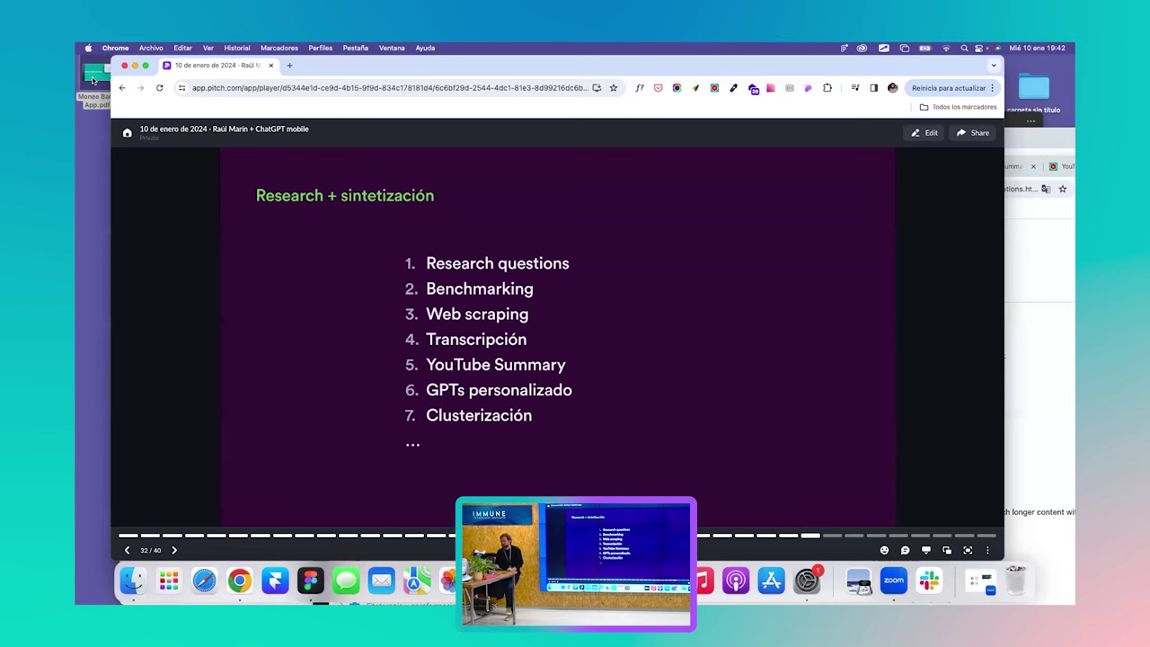
Open Monee Bank App.pdf from the desktop and look through the brief, the elaborated profiles and the main conclusions.
double_click(97, 77)
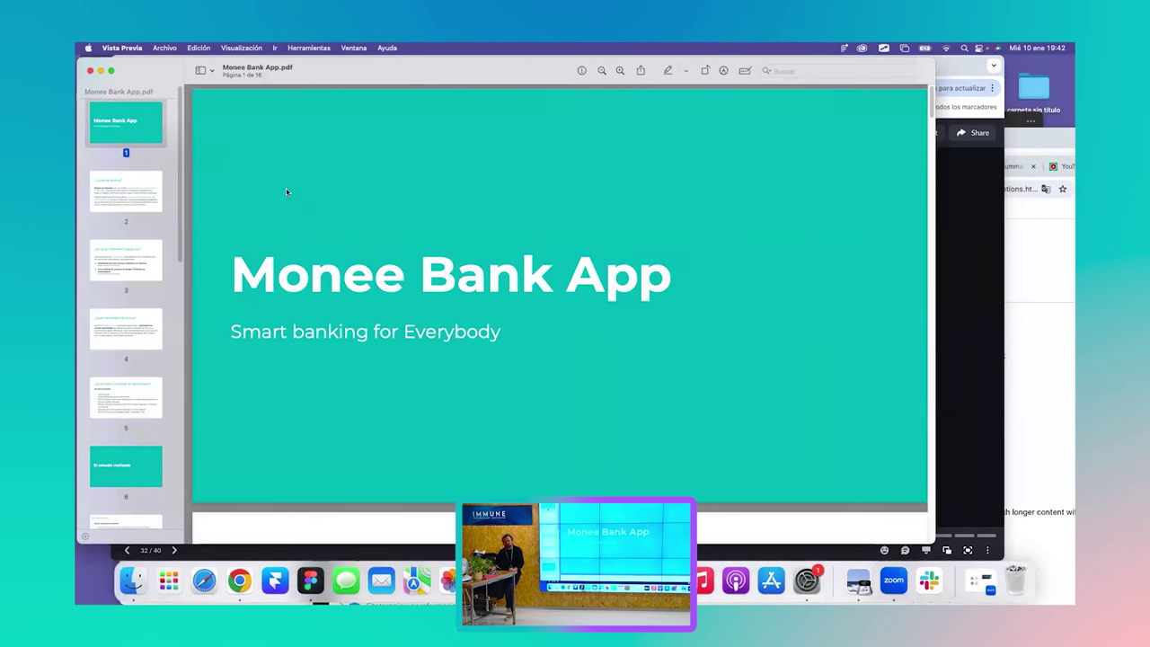
scroll(316, 256, down, 5)
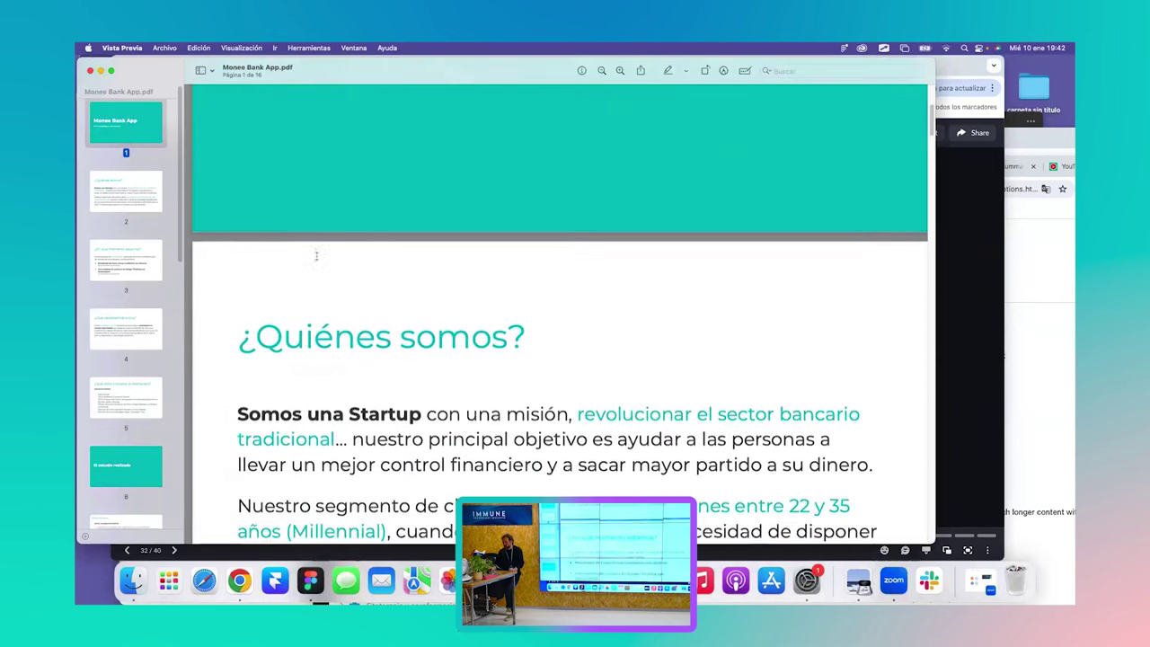
scroll(316, 256, down, 20)
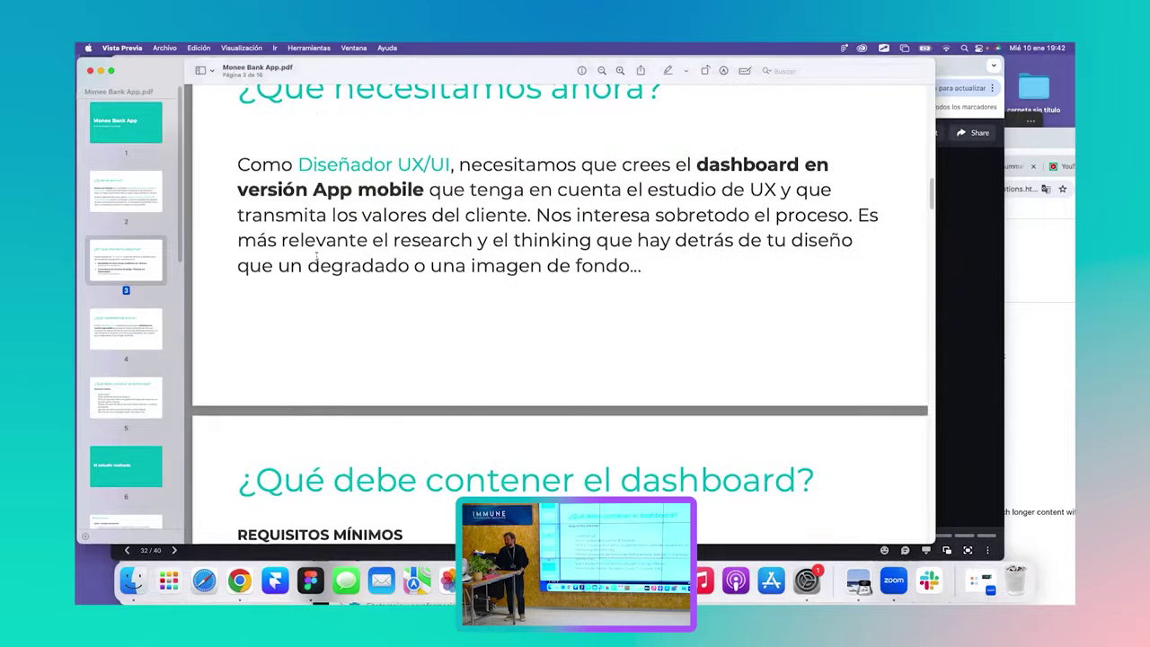
scroll(316, 256, down, 20)
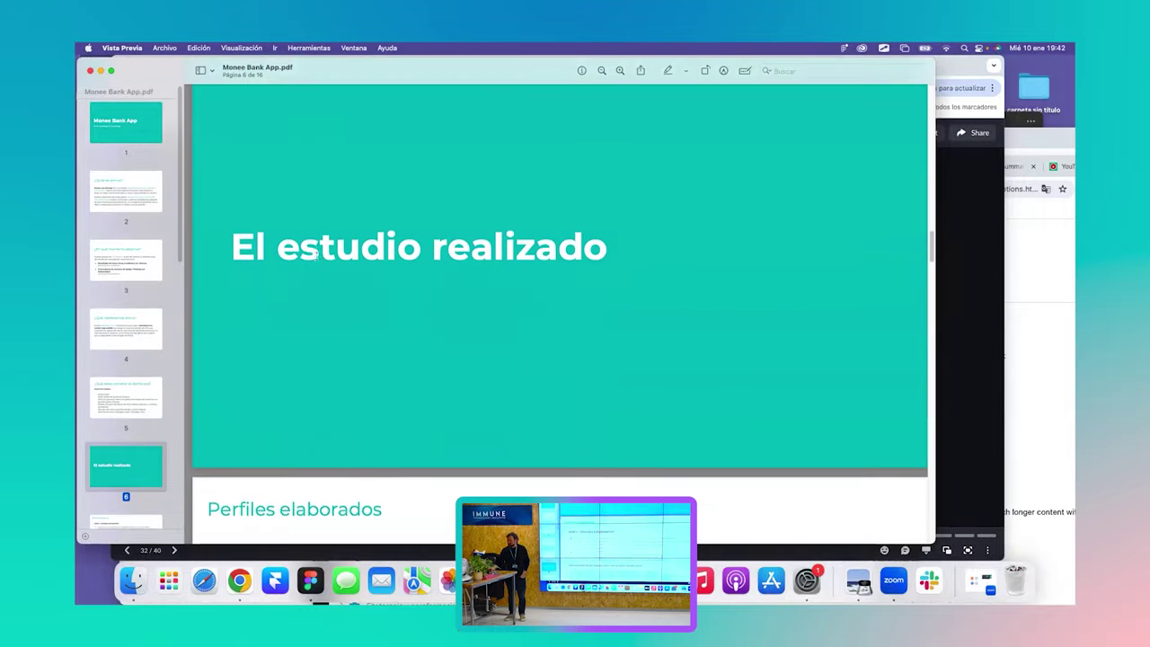
scroll(316, 256, down, 20)
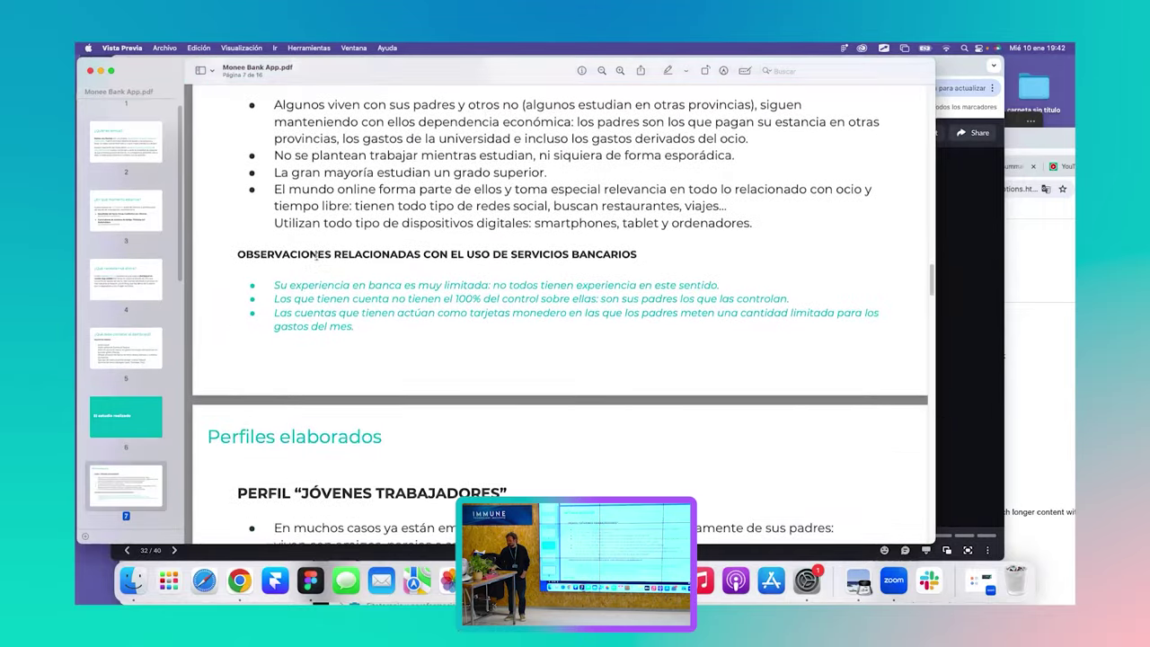
scroll(316, 256, down, 20)
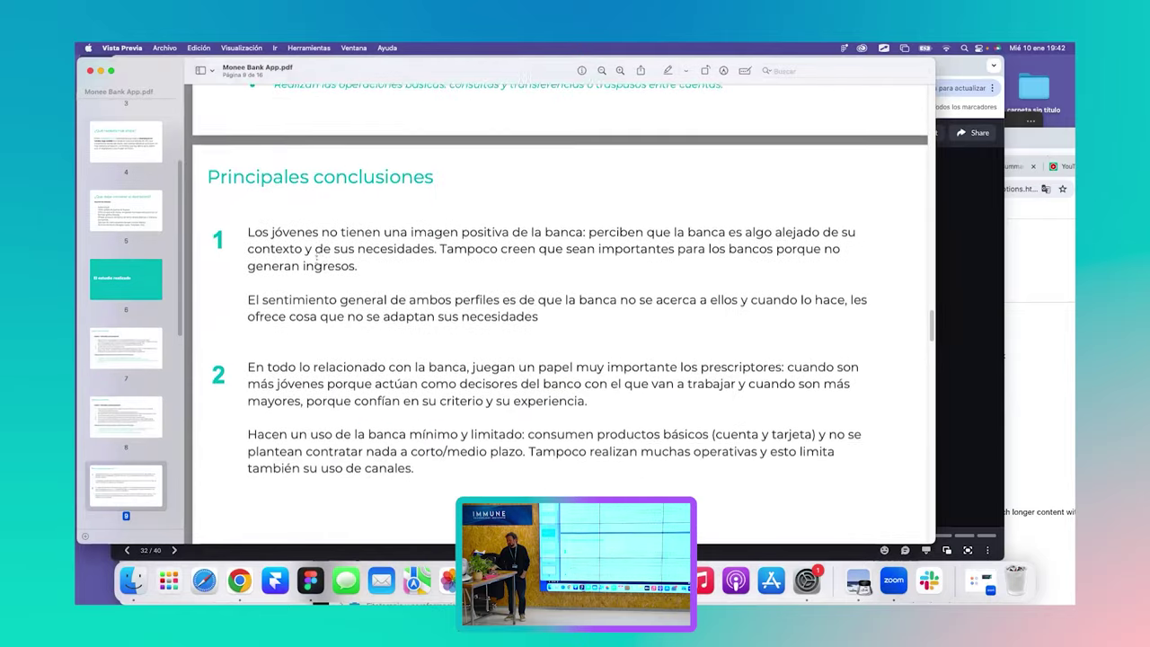
Look through the rest of the Monee Bank App brief, covering the main conclusions, the young clients' demands and the competitors.
scroll(316, 256, down, 20)
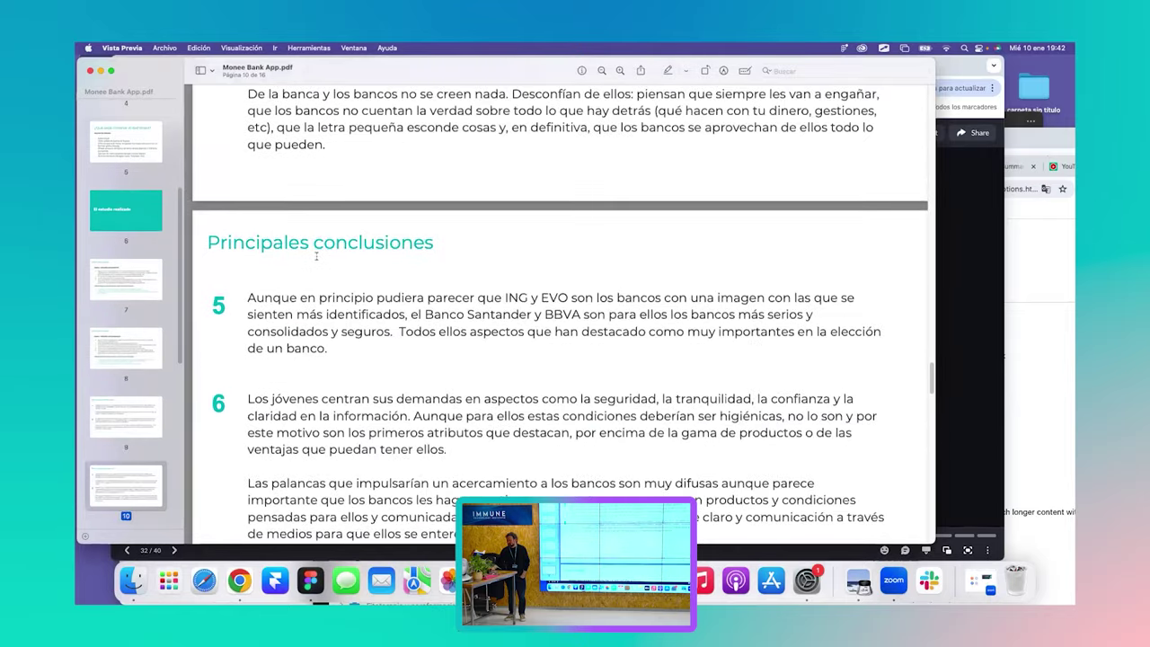
scroll(316, 256, down, 20)
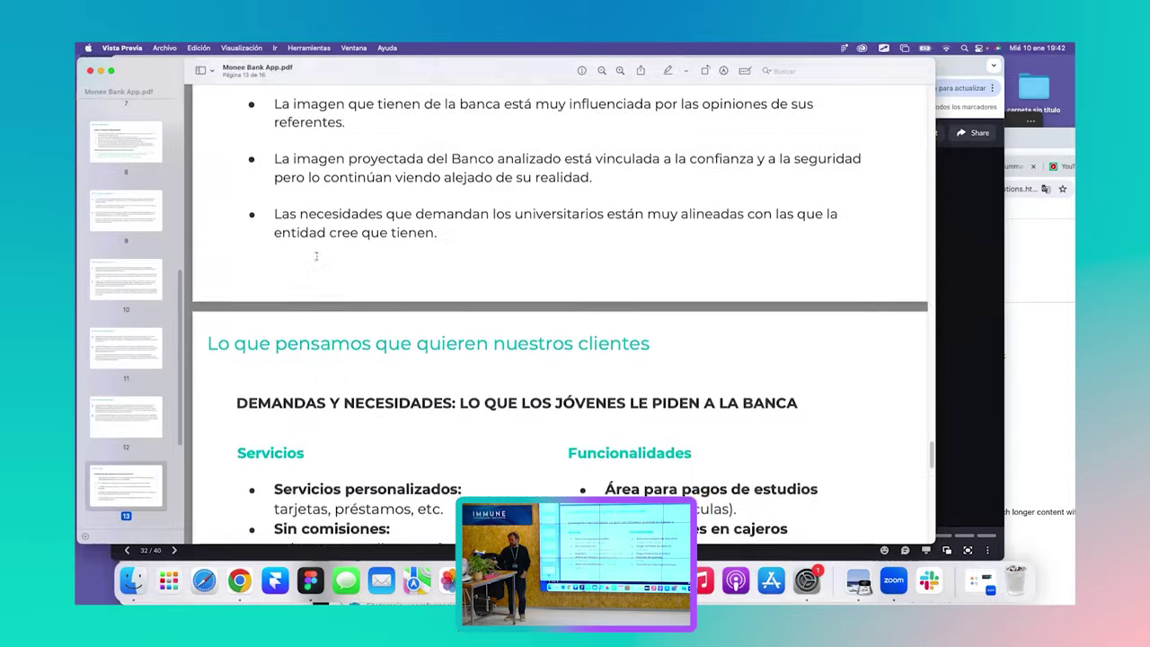
scroll(316, 256, down, 5)
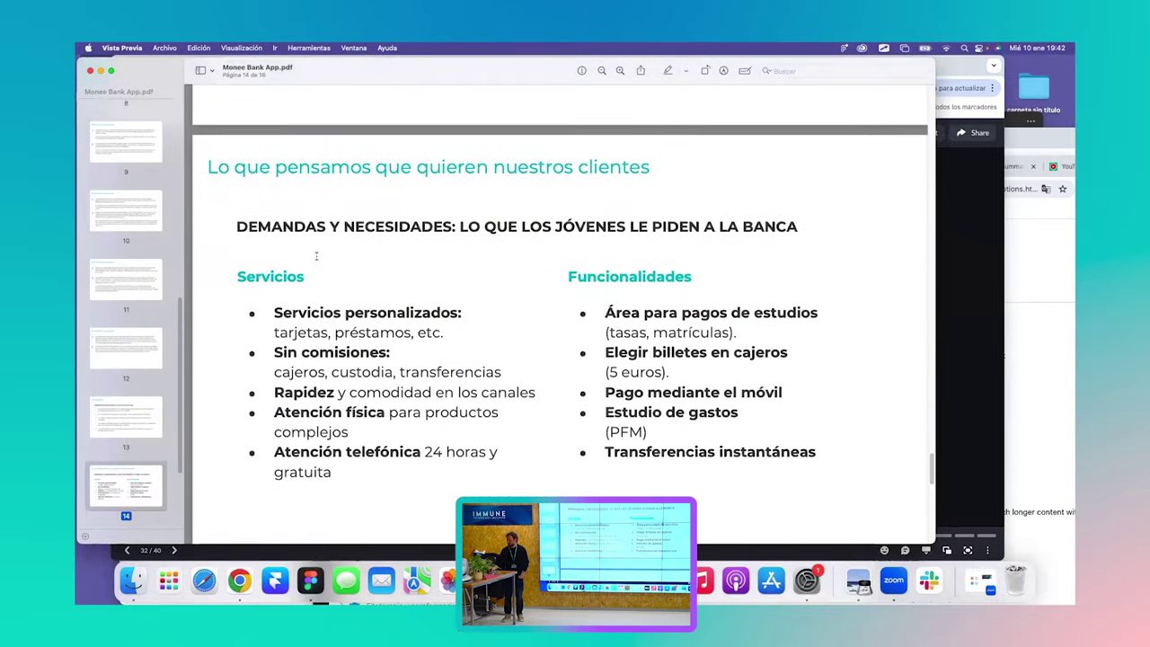
scroll(316, 258, down, 10)
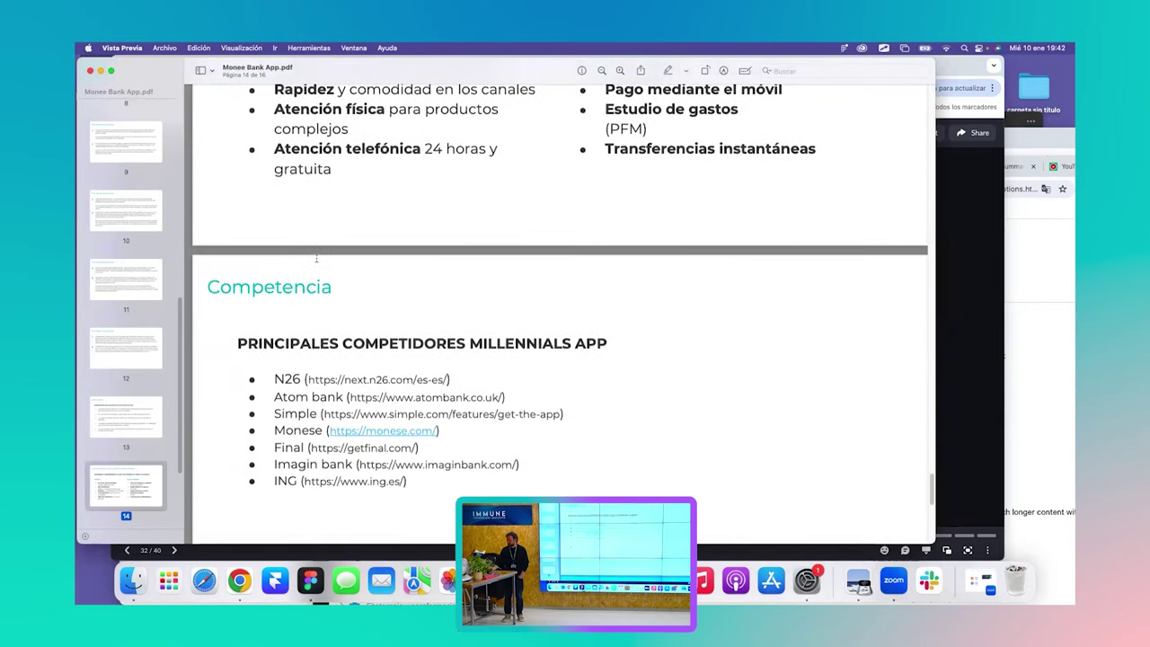
scroll(316, 256, down, 8)
scroll(317, 259, up, 11)
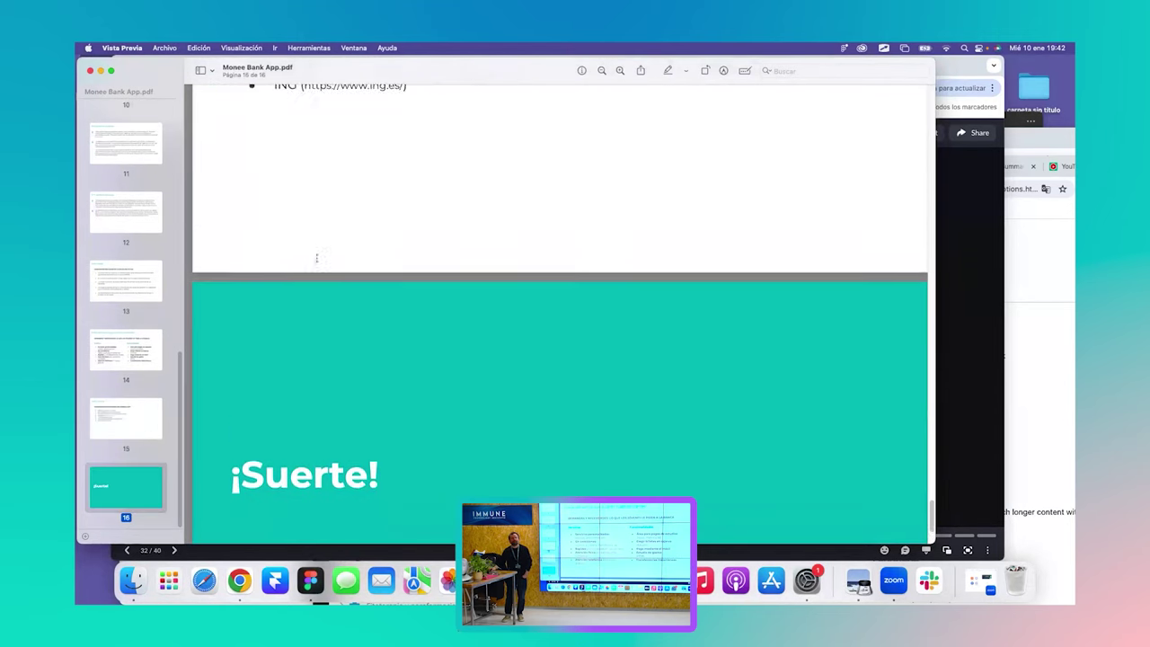
scroll(316, 258, up, 7)
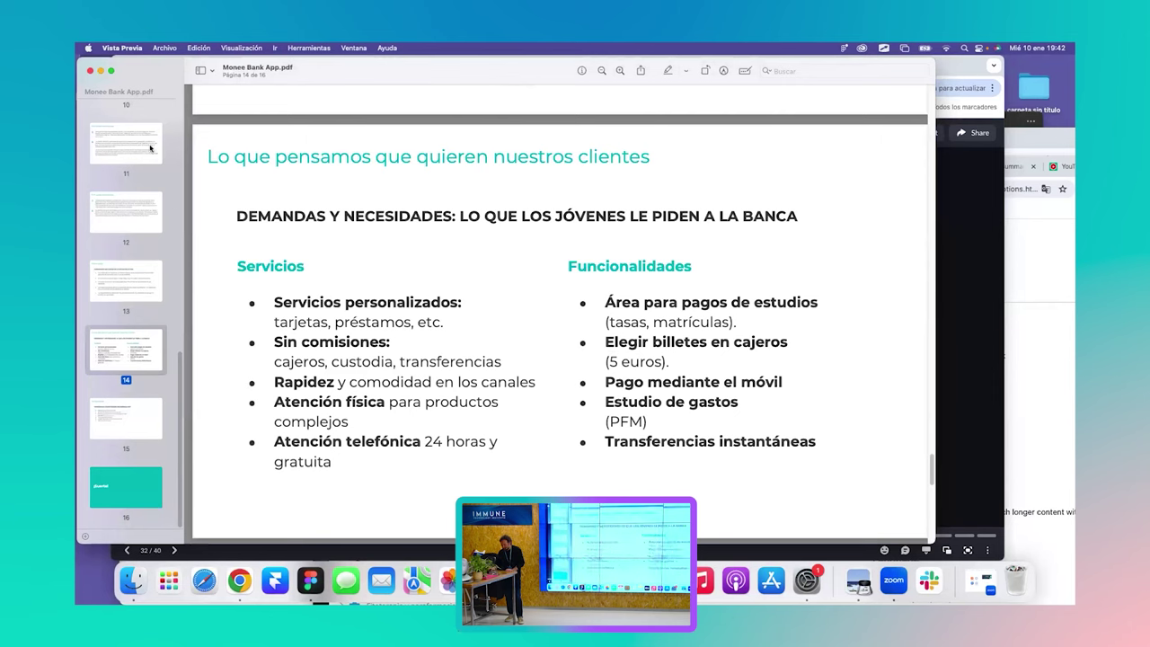
Move the PDF and Pitch presentation windows aside, and close the Mercadona store window showing Aceitunas y encurtidos.
click(169, 71)
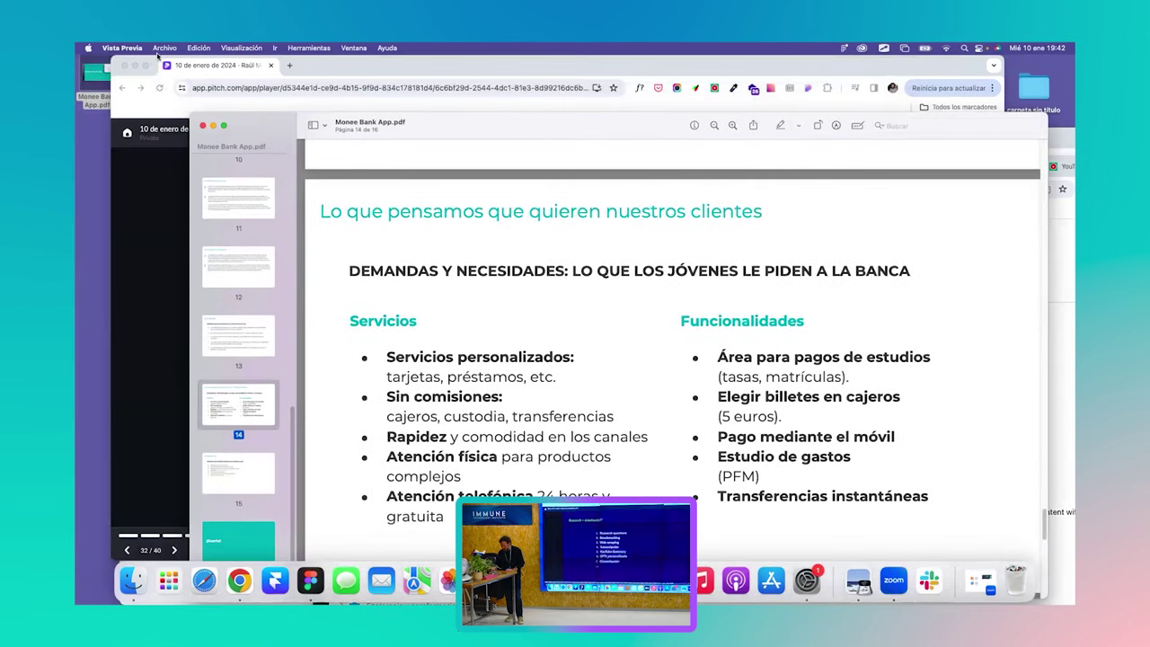
click(121, 76)
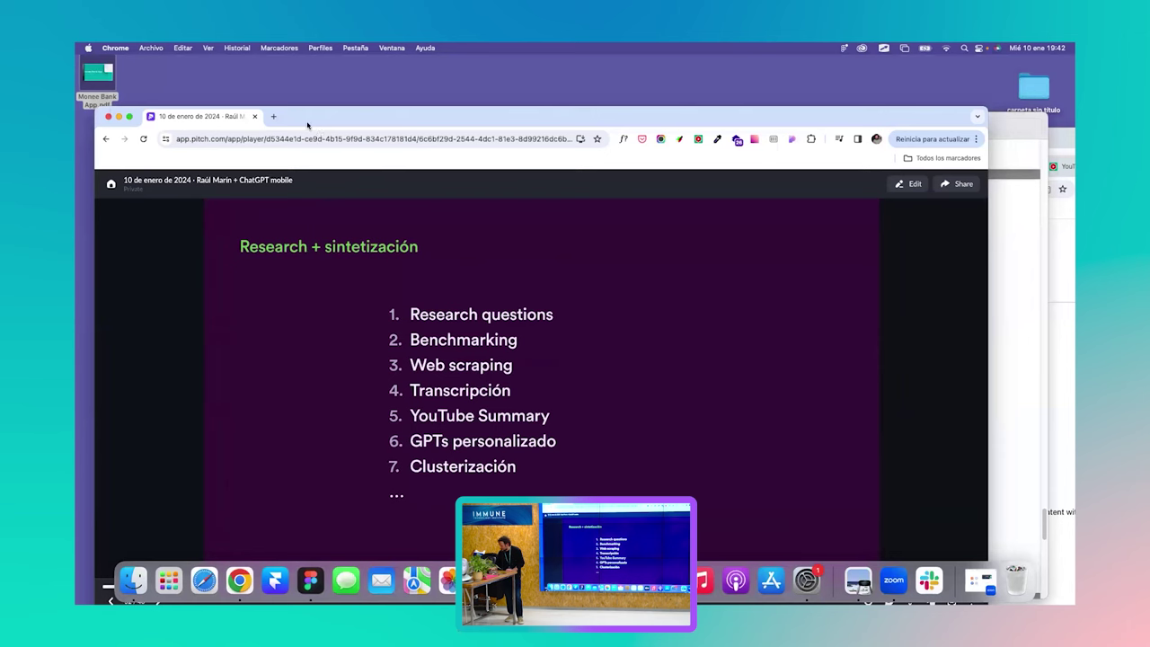
click(1063, 139)
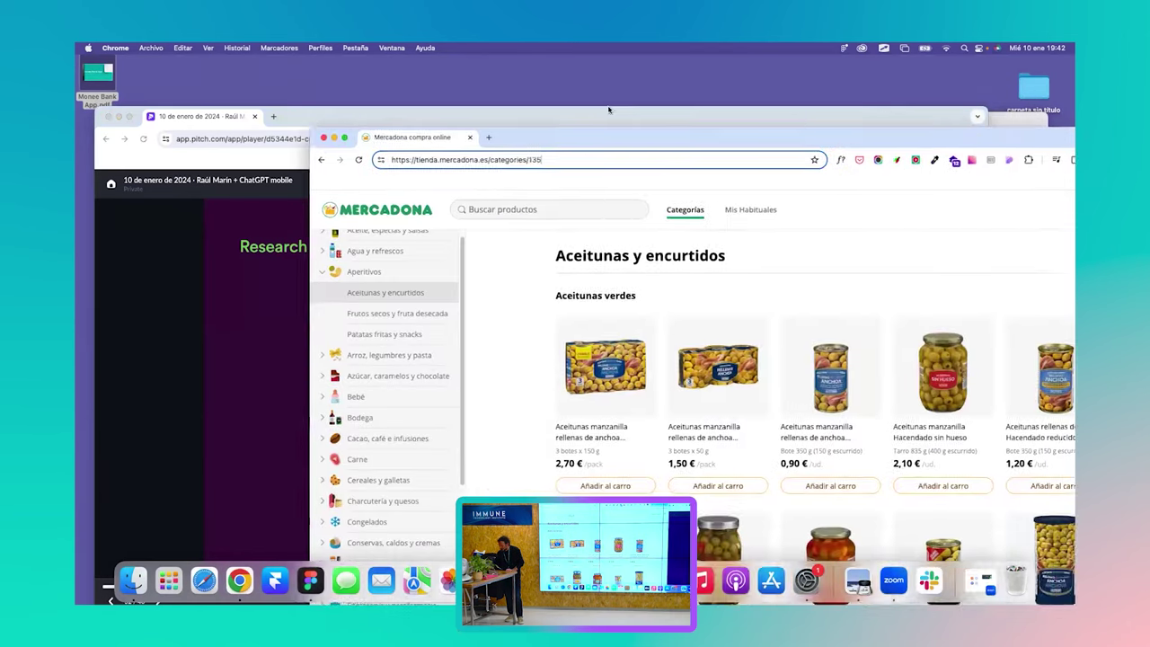
drag(892, 129, 593, 108)
key(ctrl+alt+c)
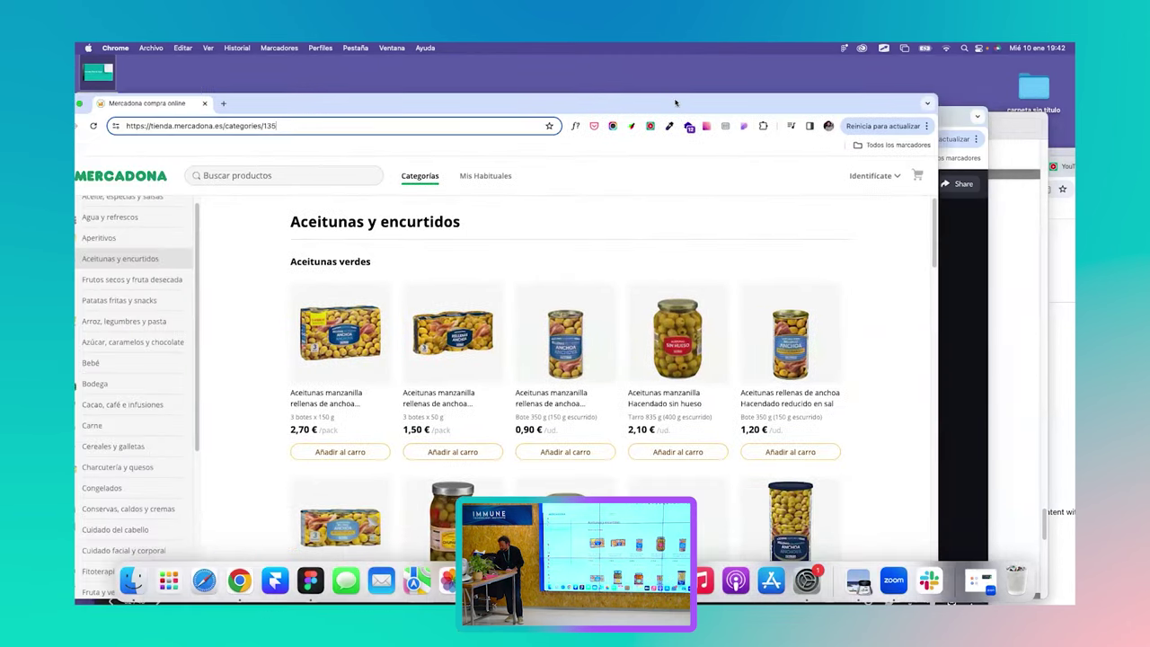
key(super+w)
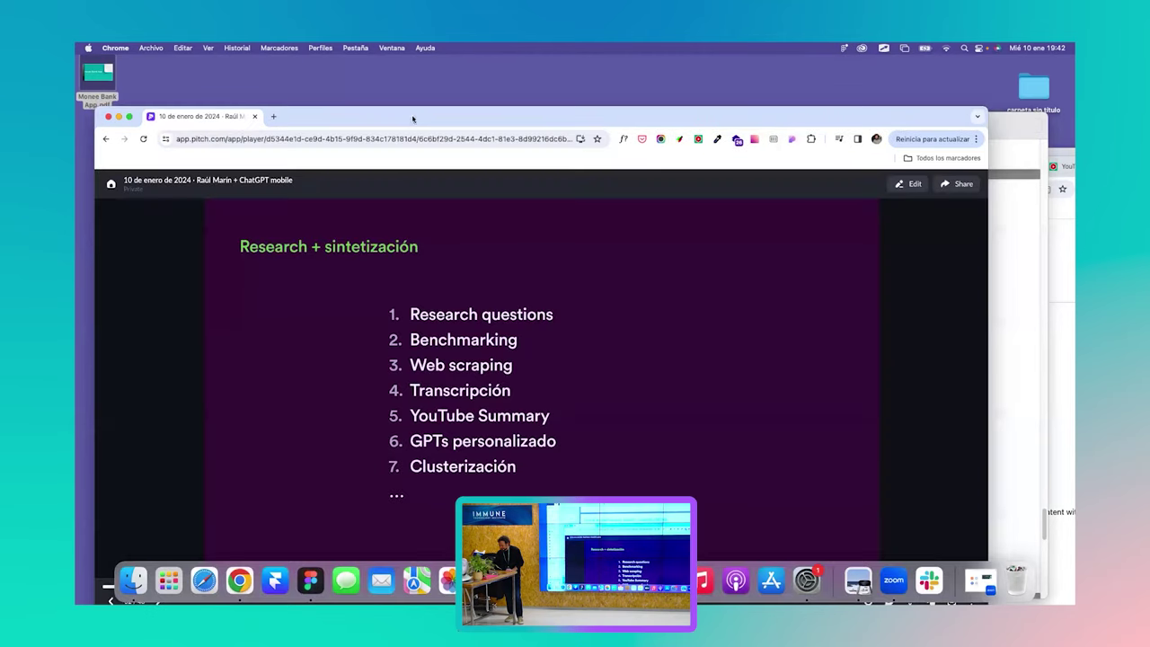
drag(431, 133, 535, 240)
key(super+w)
key(ctrl+alt+c)
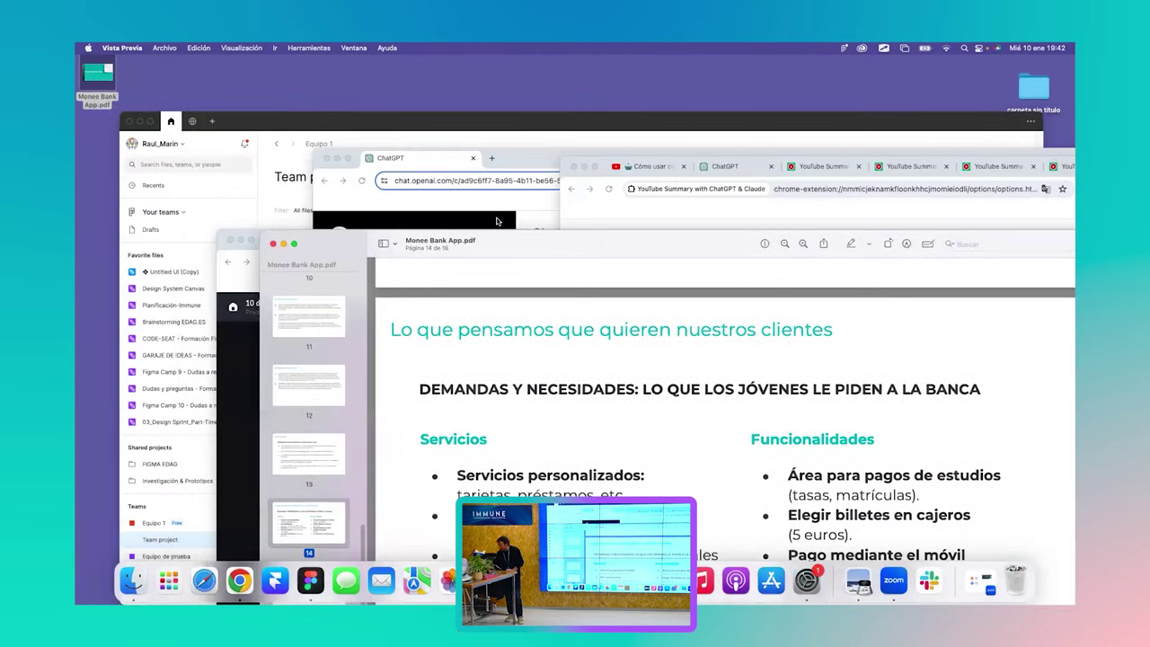
Close the YouTube video and all YouTube Summary settings pages in their browser window, keeping only the centred ChatGPT conversation.
click(683, 165)
key(ctrl+alt+c)
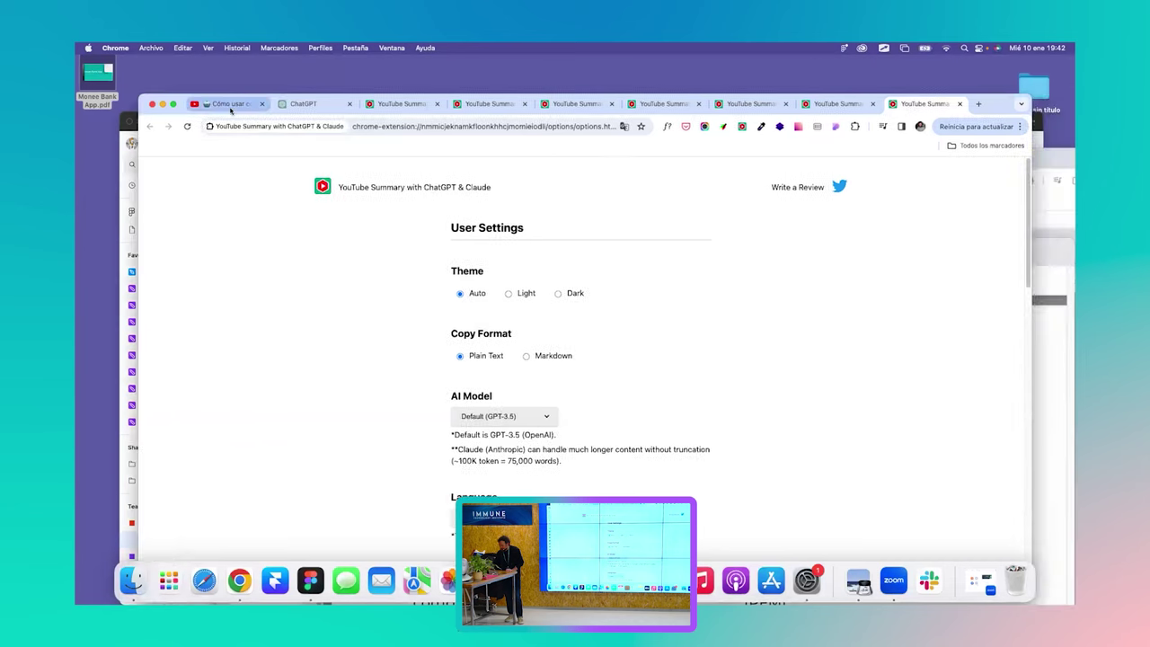
click(261, 104)
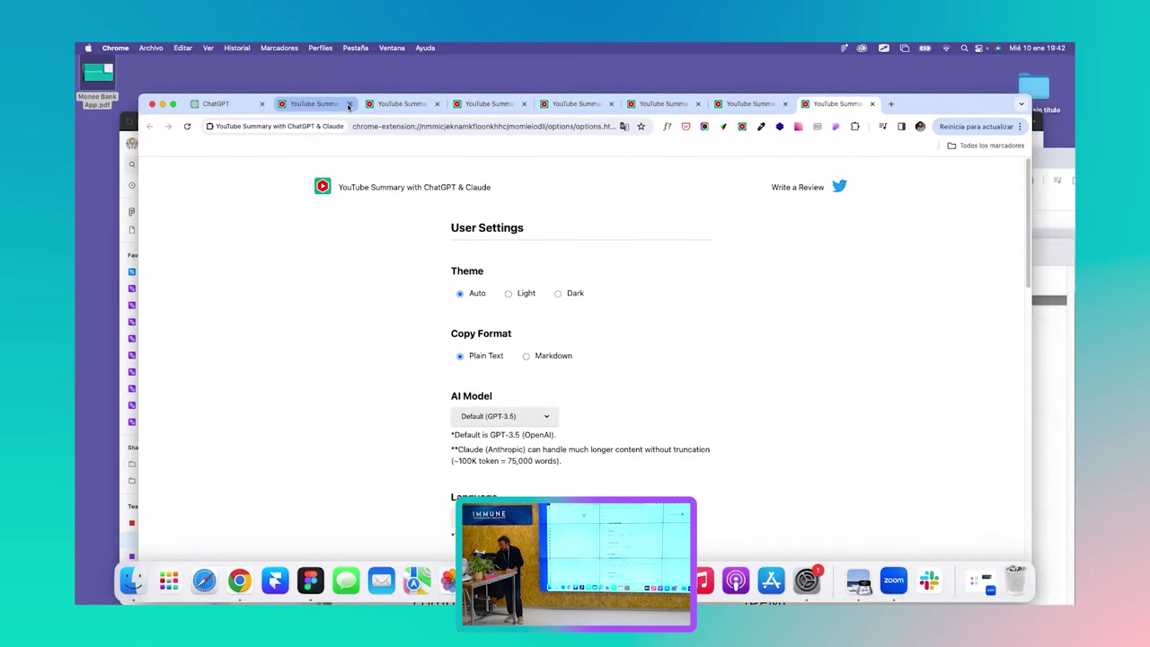
click(348, 104)
click(348, 104)
click(349, 104)
click(349, 104)
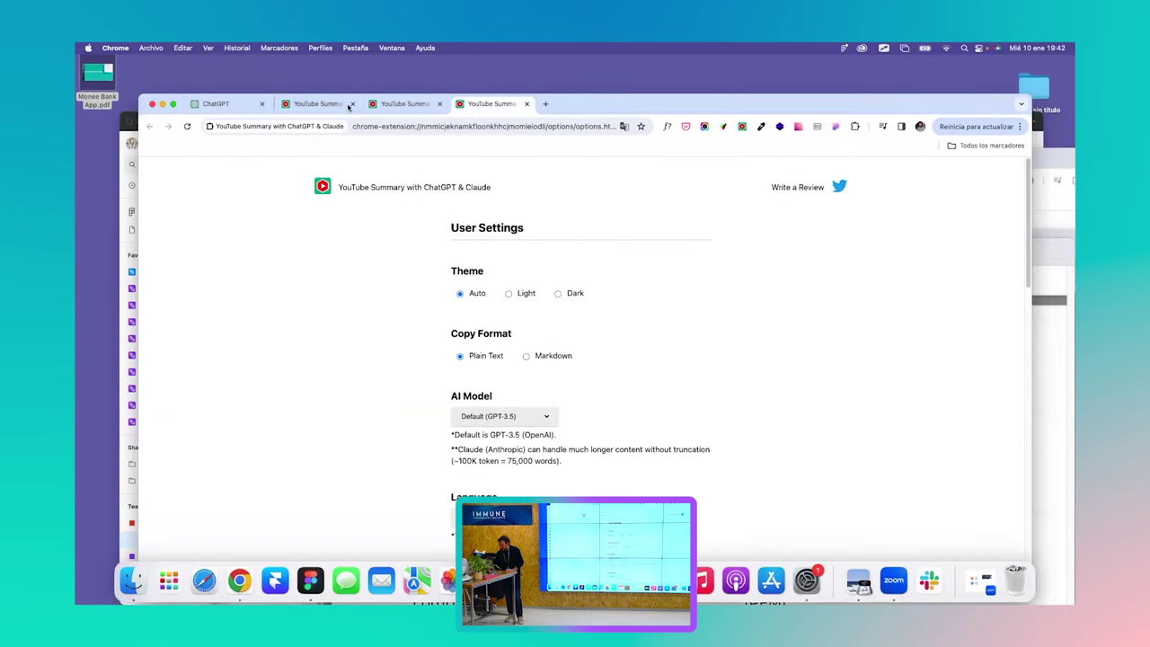
click(348, 104)
click(349, 104)
click(348, 104)
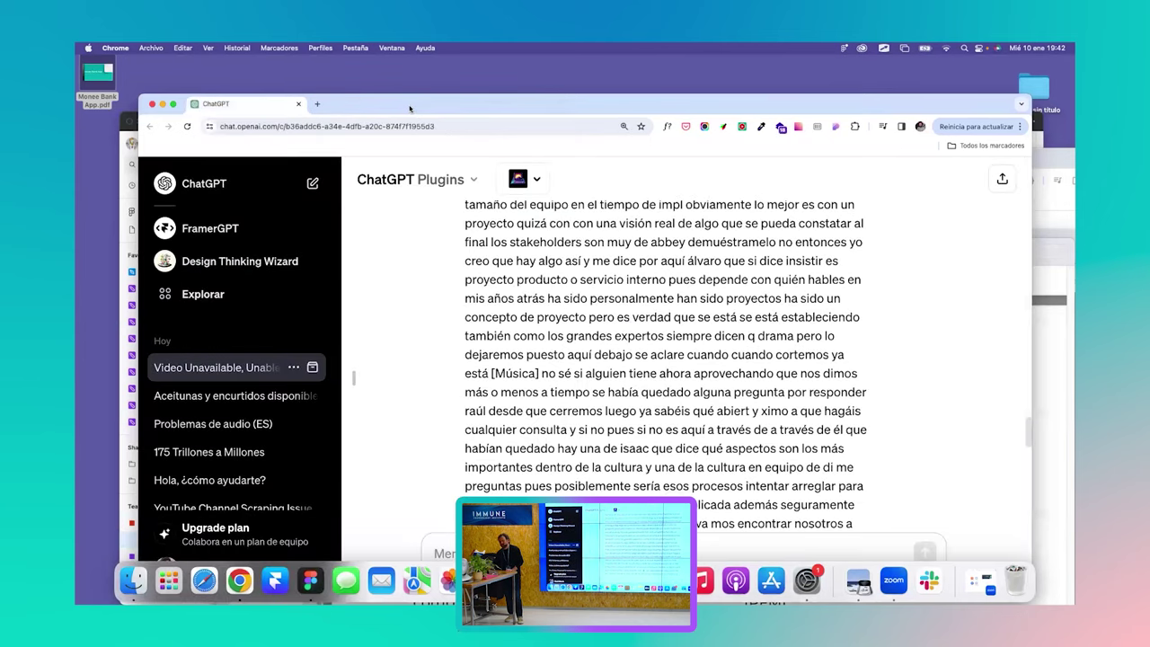
key(ctrl+alt+c)
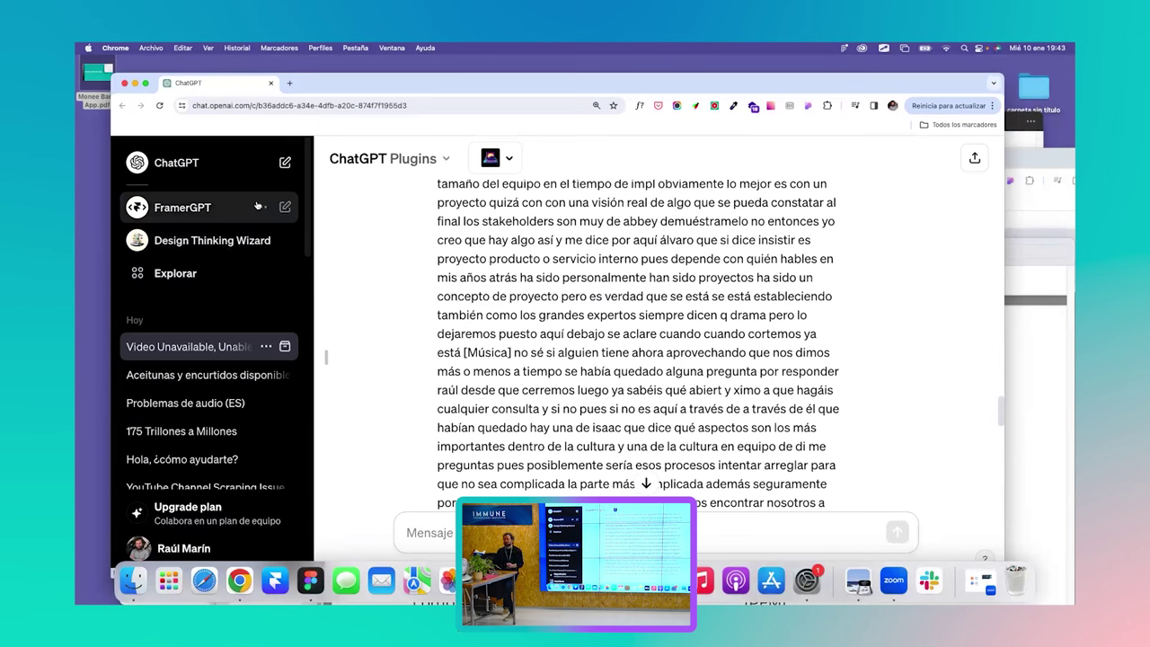
Search Google for "api open ai" in a separate browser page and open the OpenAI API blog result.
click(288, 84)
text(api )
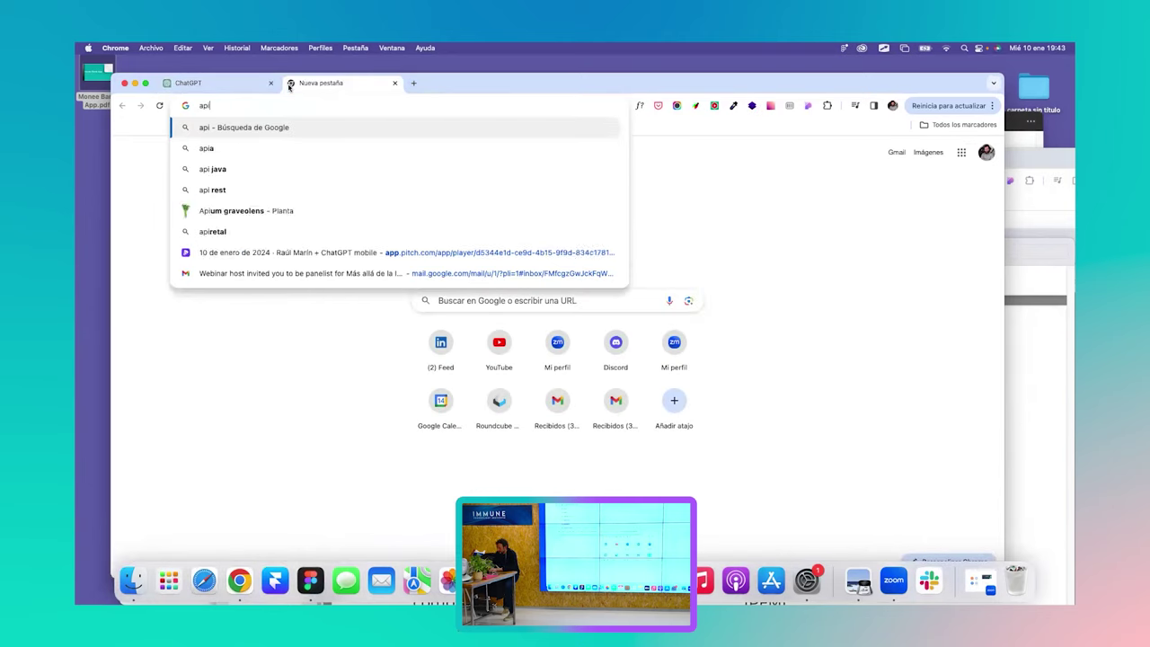
text(open )
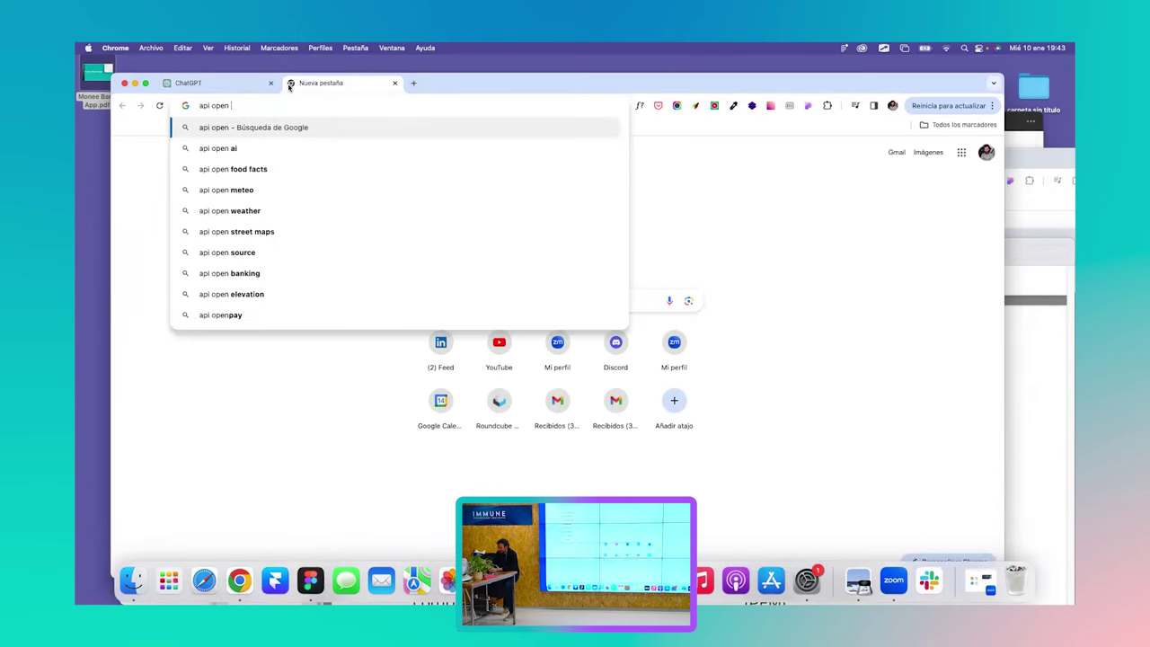
text(ai)
key(Return)
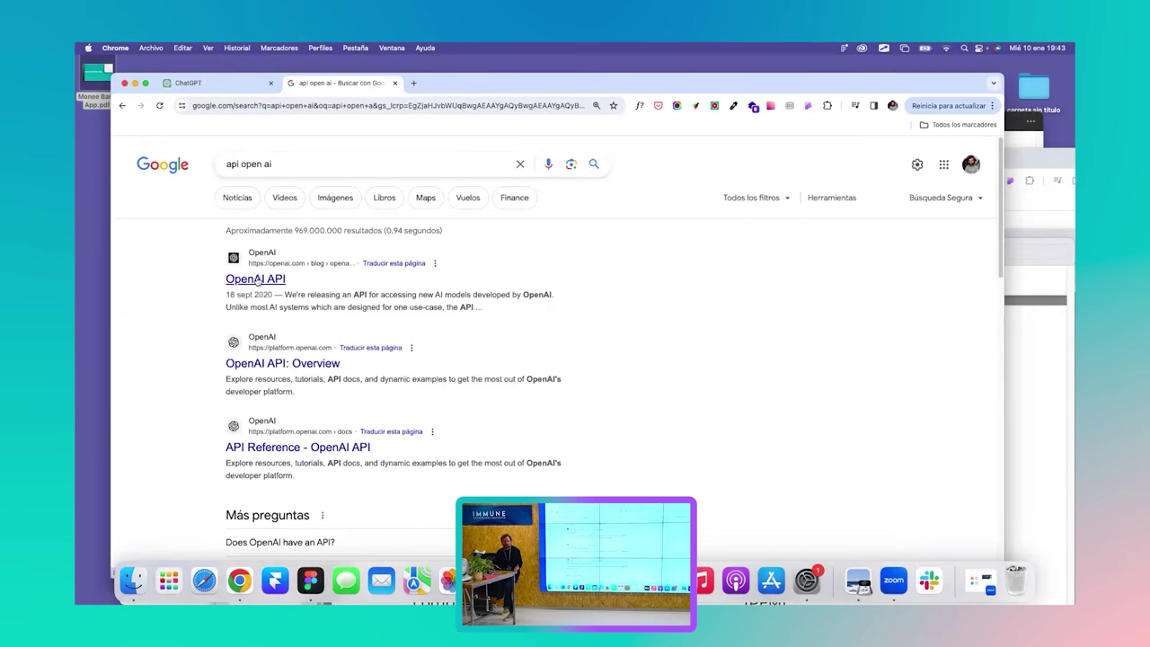
click(256, 279)
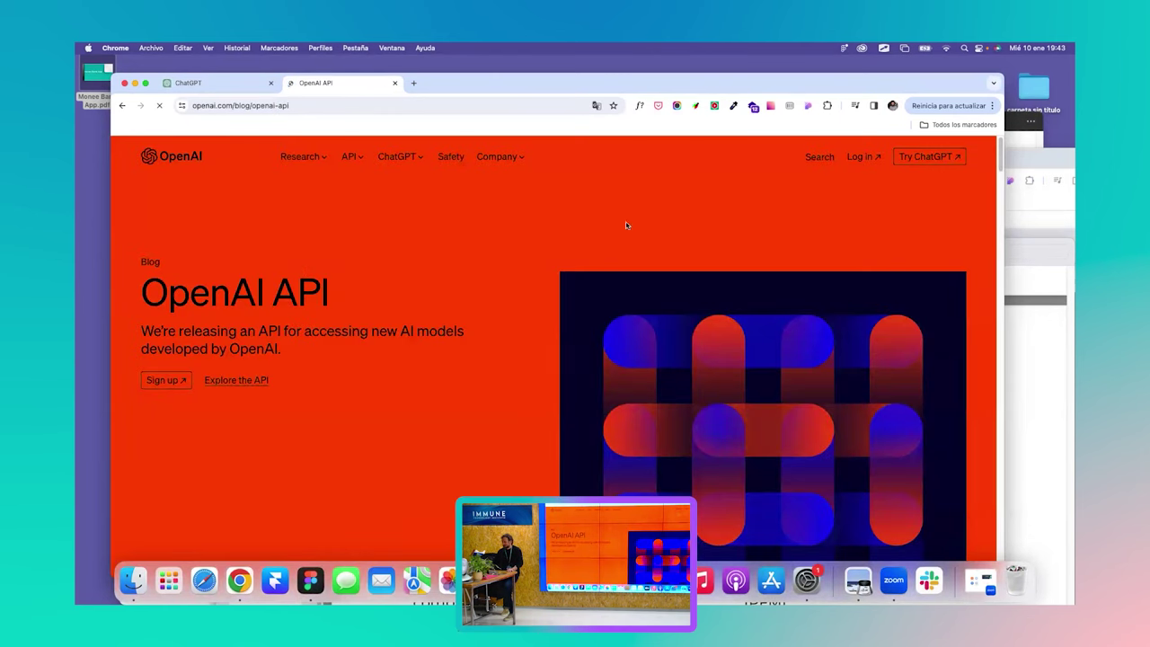
Log in to OpenAI with the presenter's first listed Google account and enter the API developer platform.
click(867, 159)
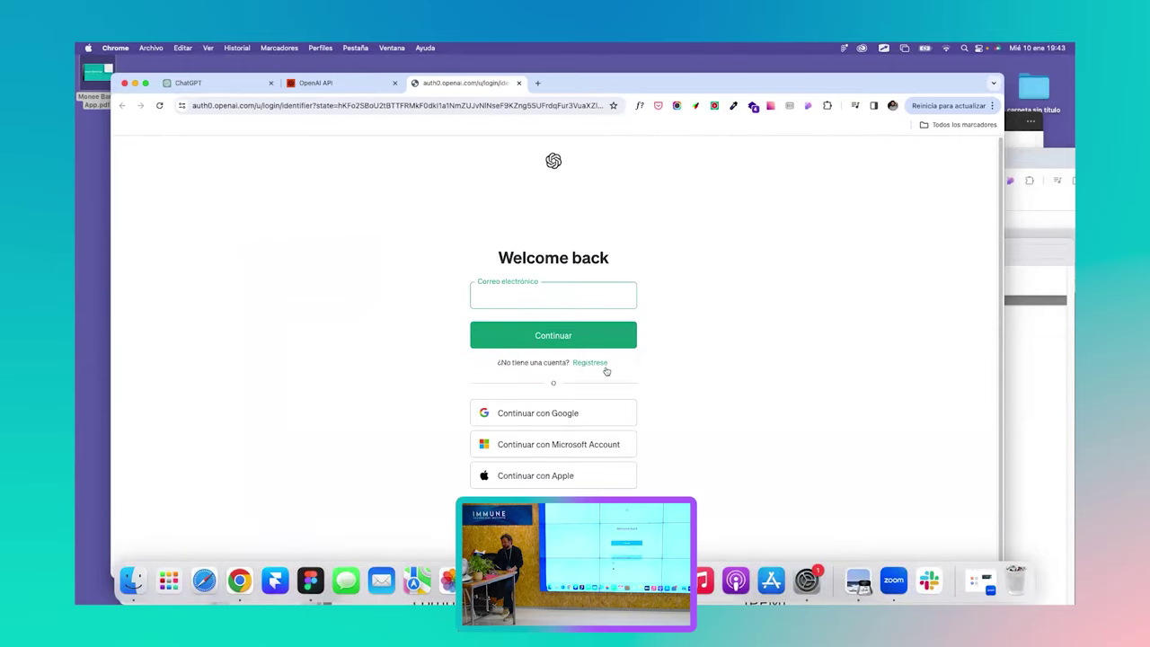
click(565, 412)
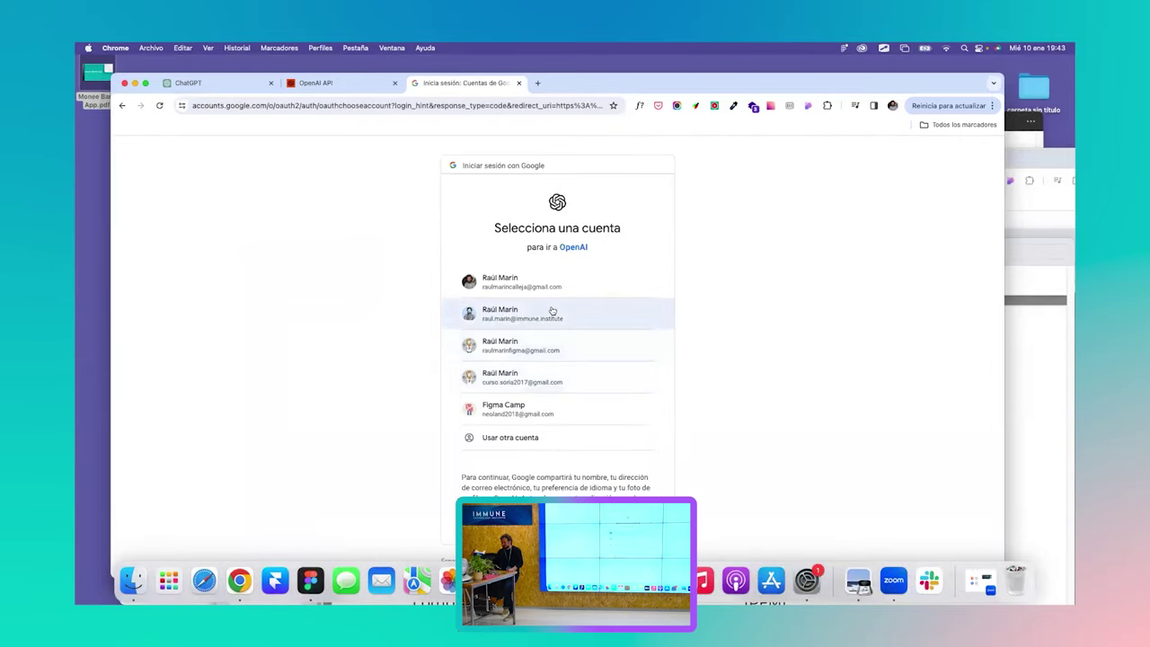
click(559, 286)
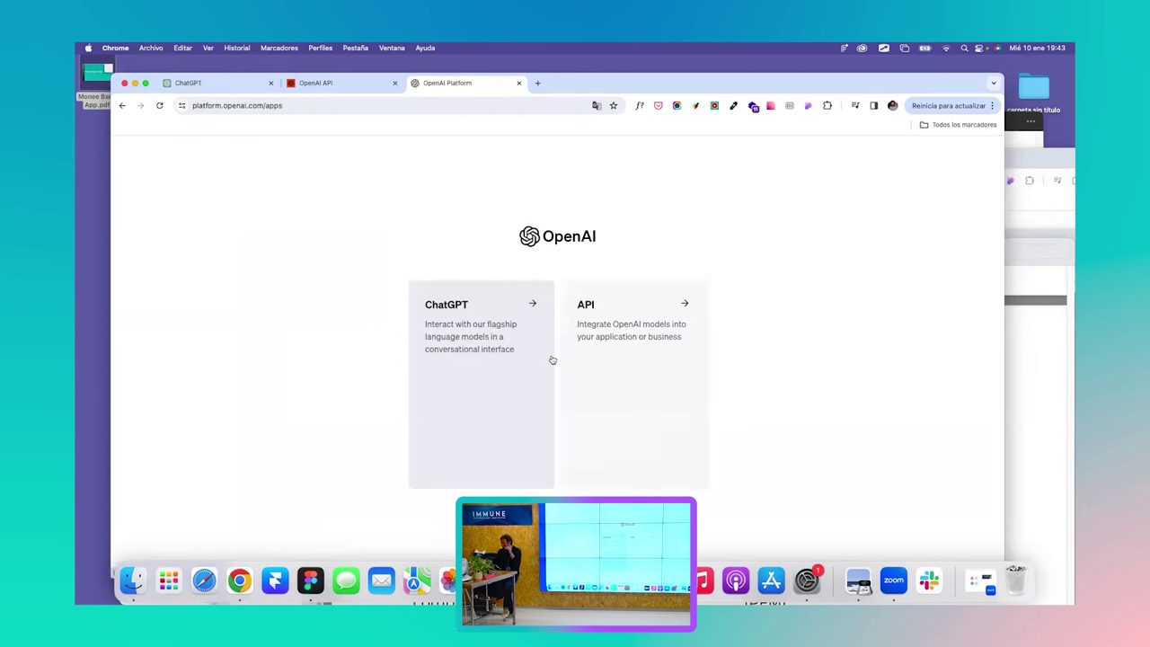
click(618, 326)
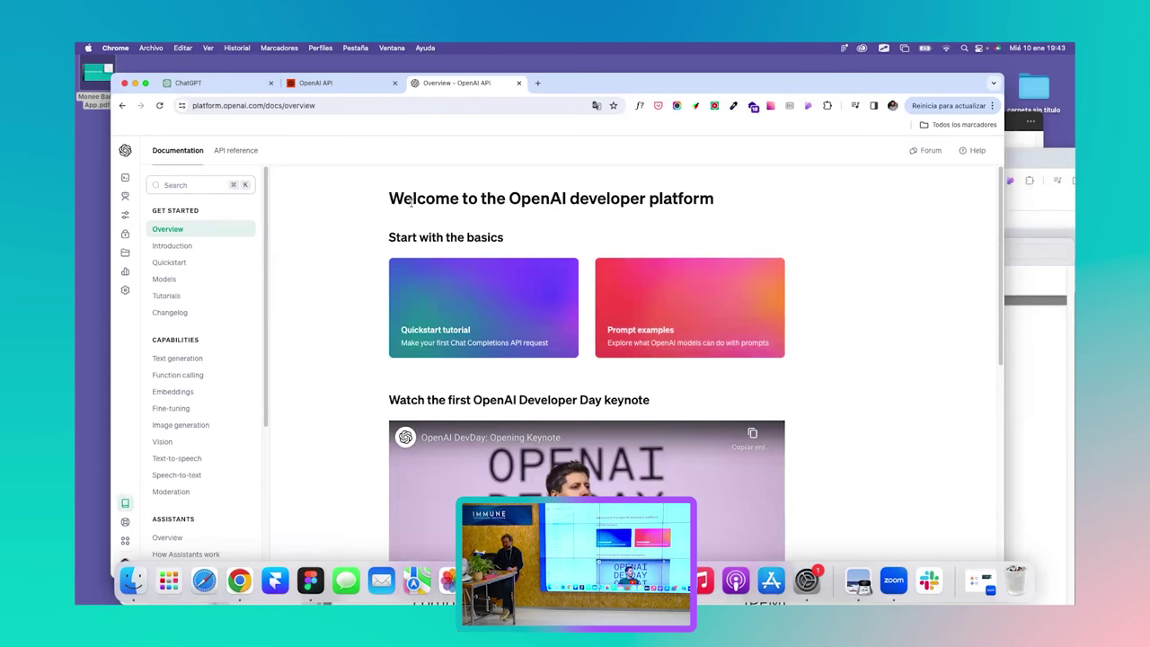
View the Playground and the Assistants page of the OpenAI developer platform.
mouse_move(127, 180)
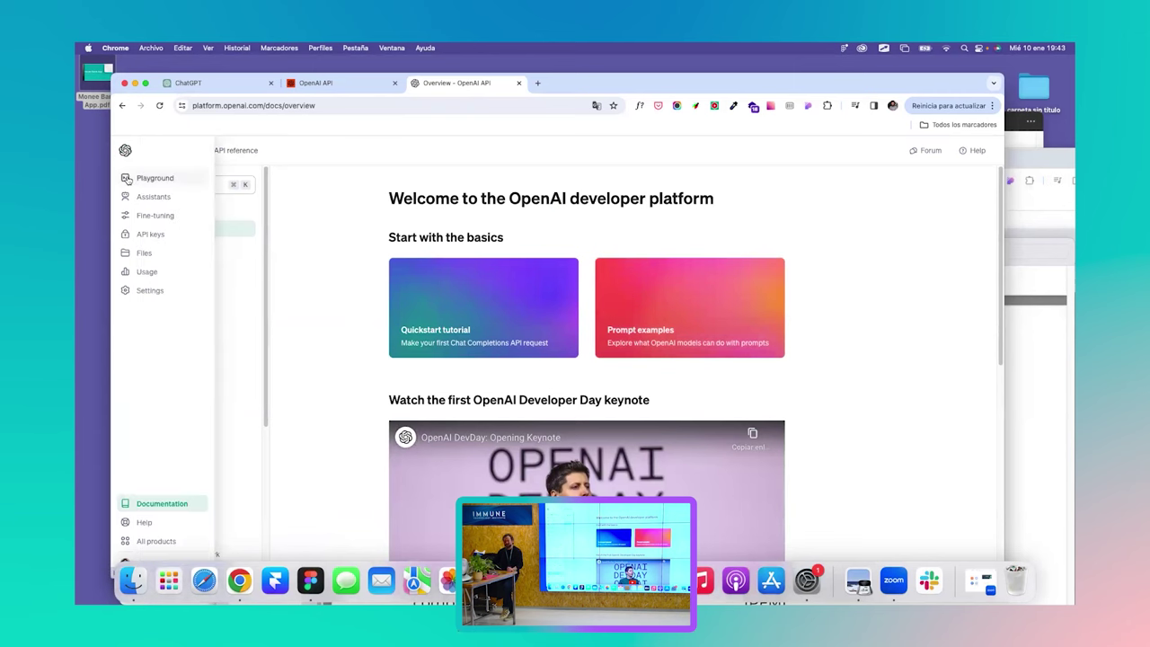
click(142, 179)
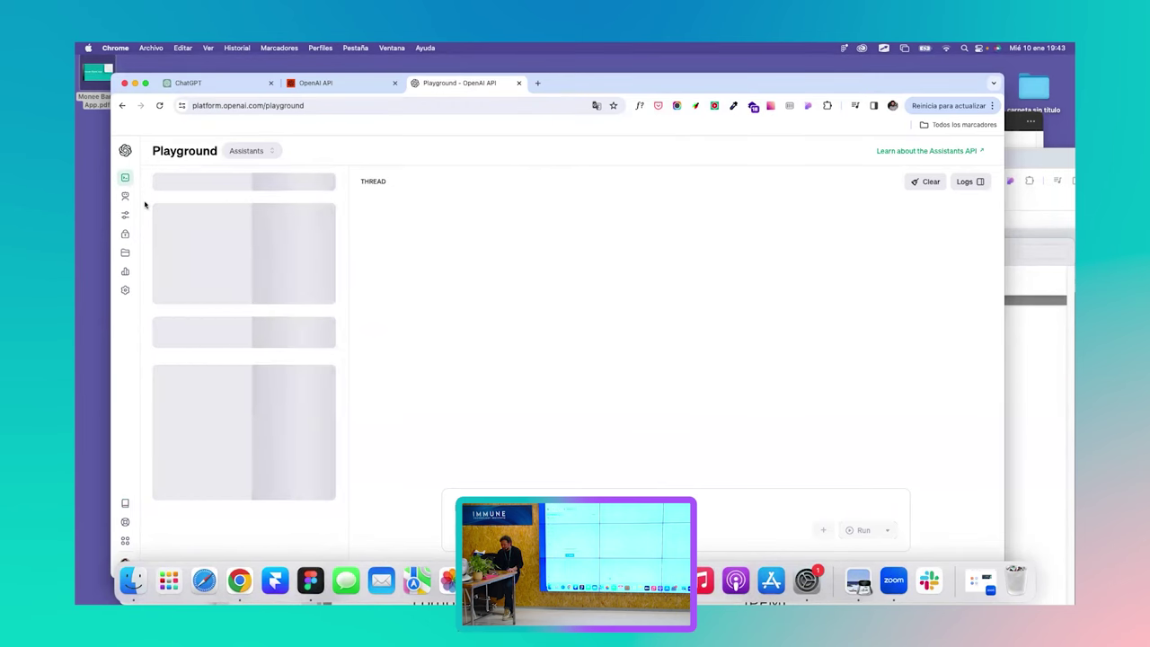
mouse_move(126, 197)
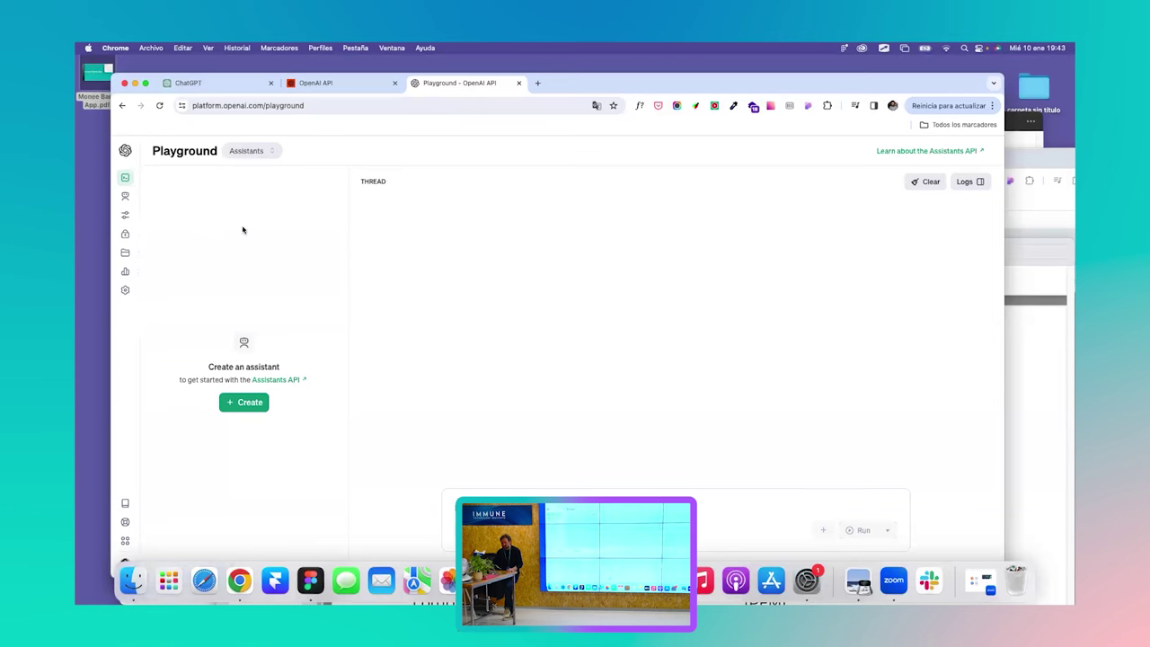
click(128, 197)
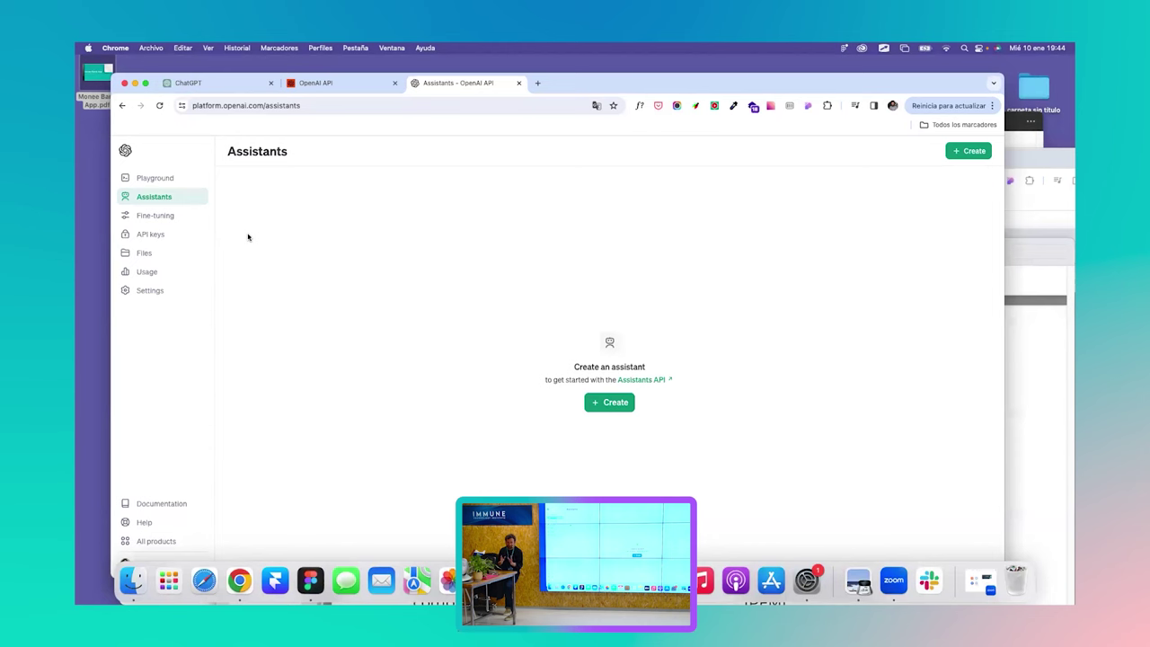
Look over the list of API keys, and examine the January cost charts, monthly bill and credit grants under Usage.
click(160, 237)
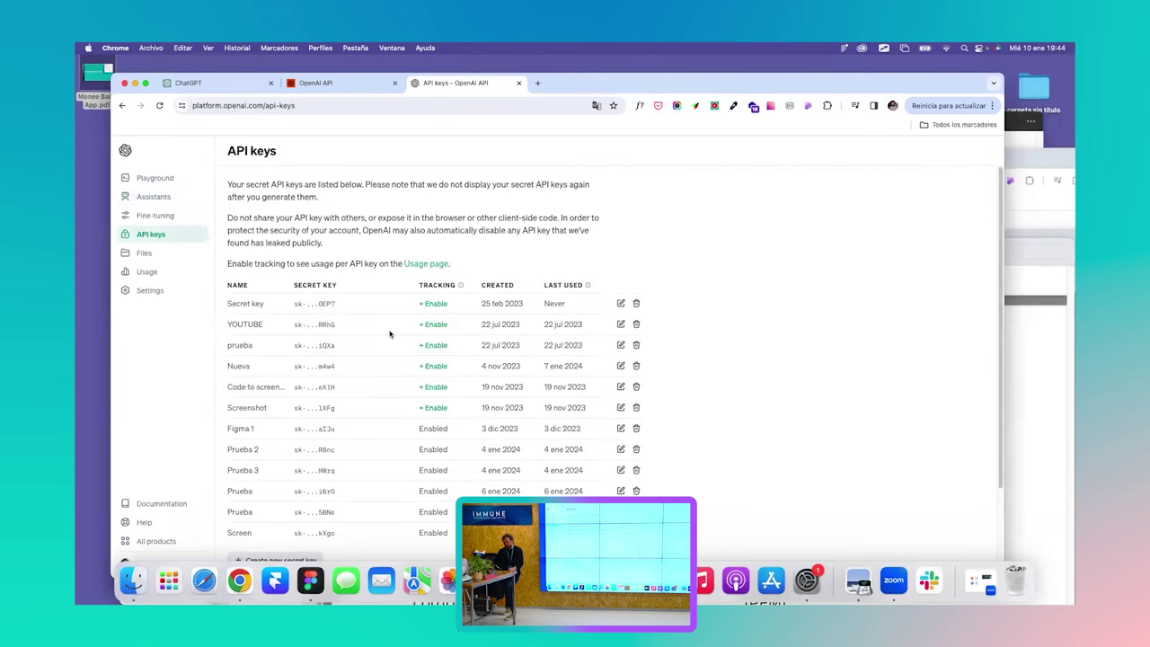
scroll(415, 342, down, 3)
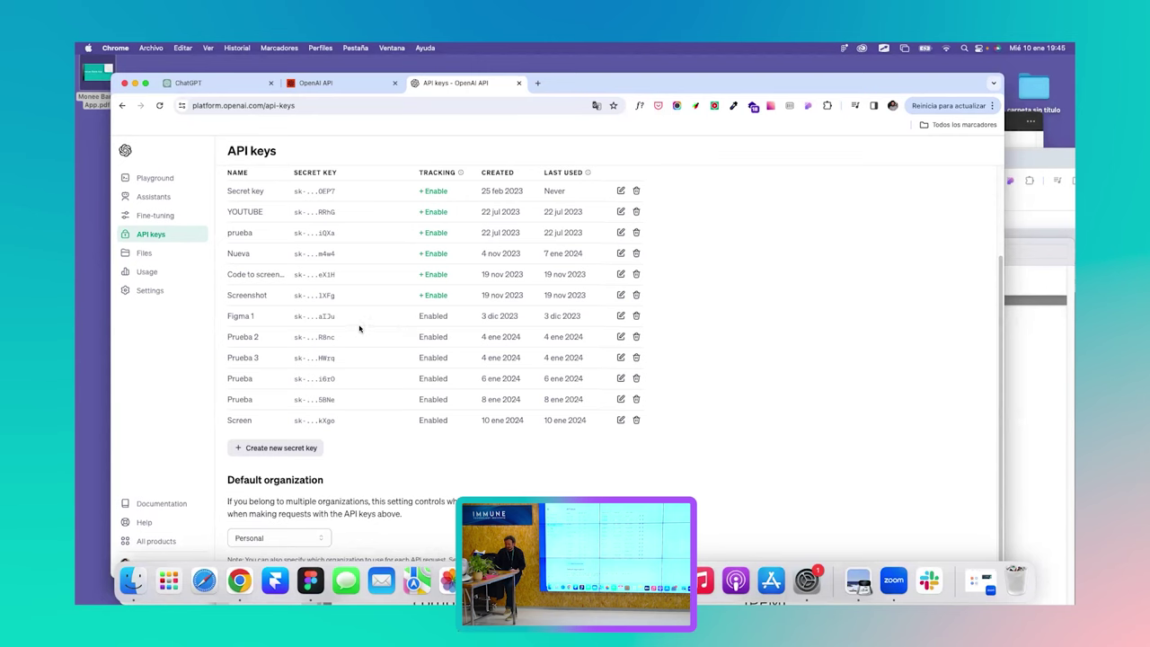
click(150, 272)
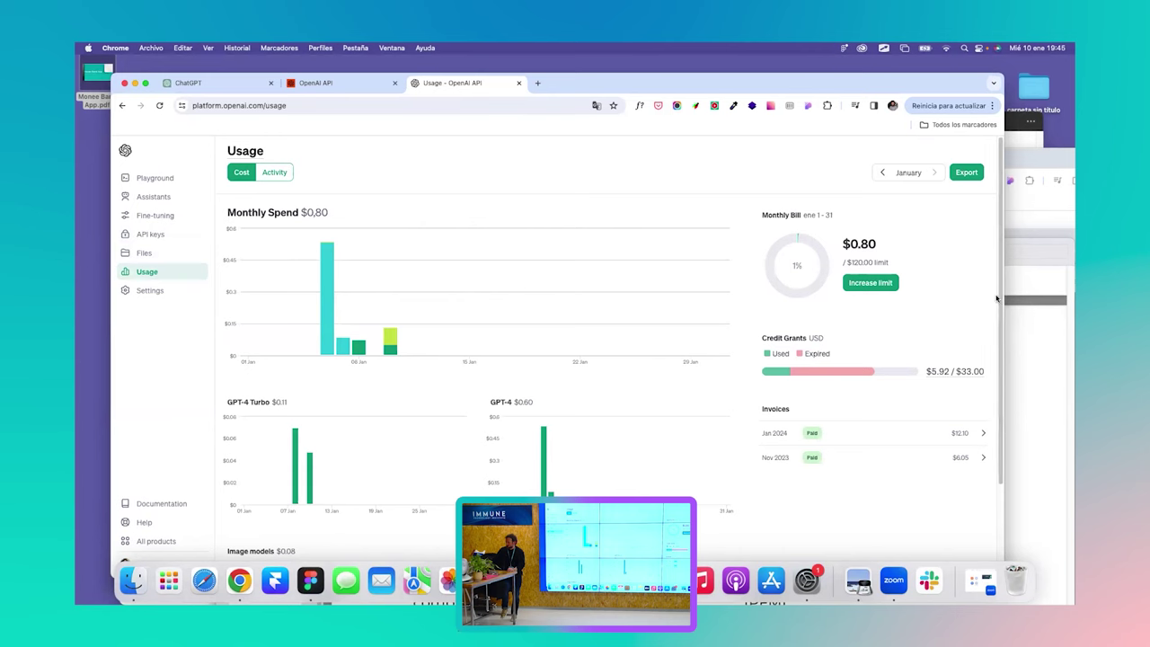
mouse_move(959, 375)
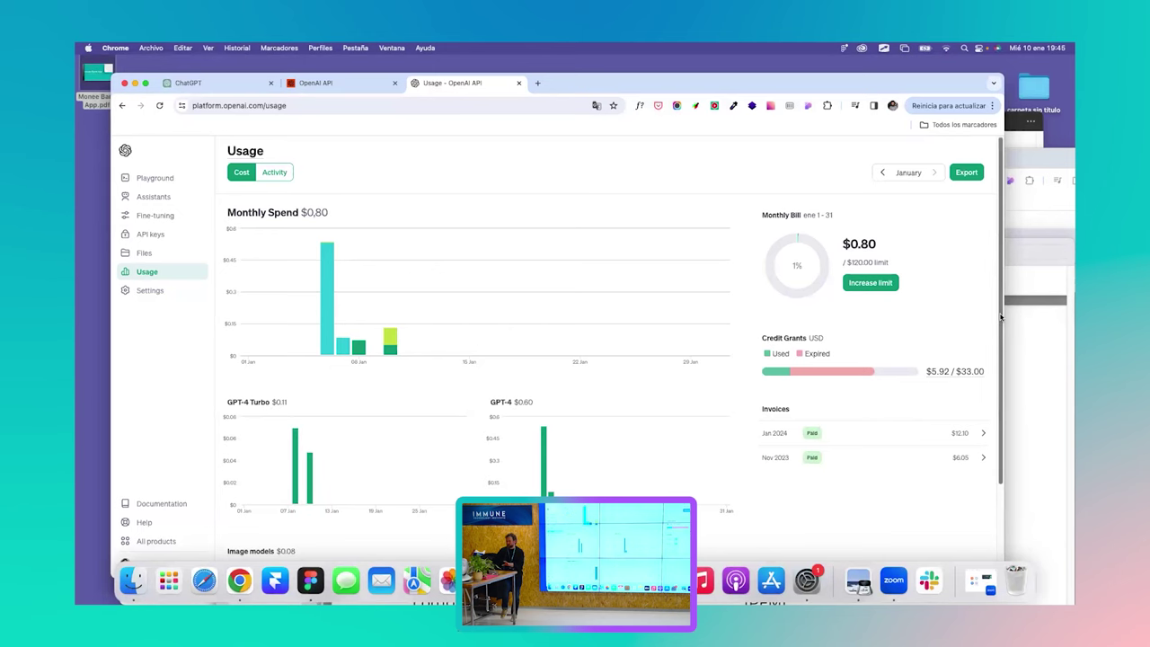
drag(1003, 334, 1004, 426)
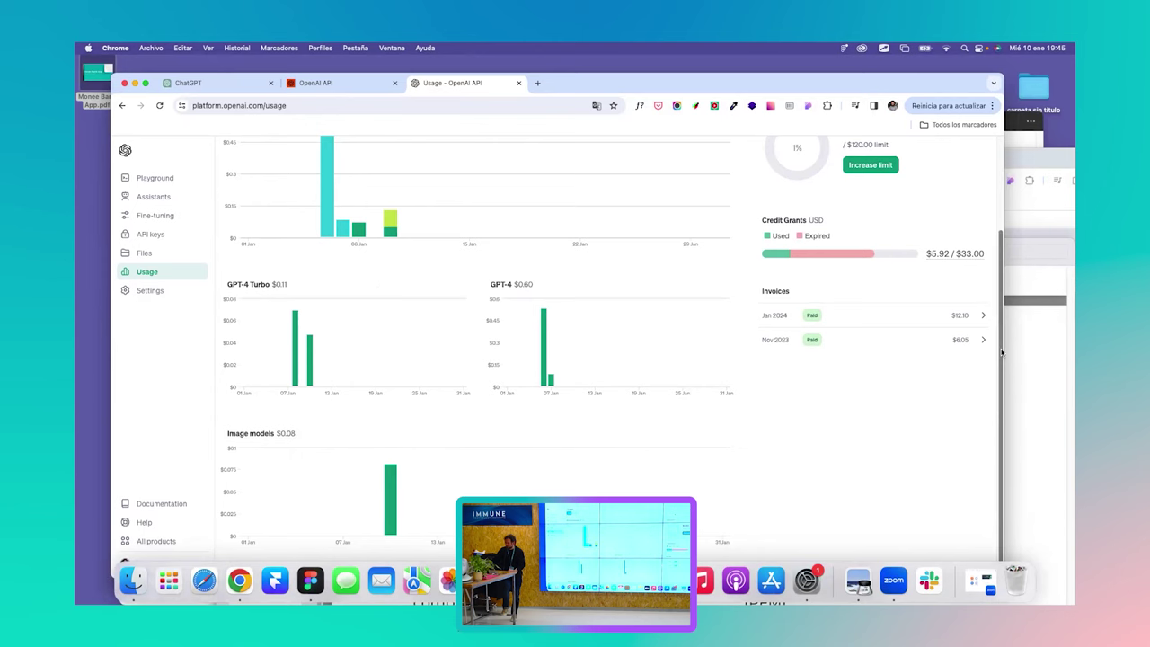
scroll(995, 240, up, 3)
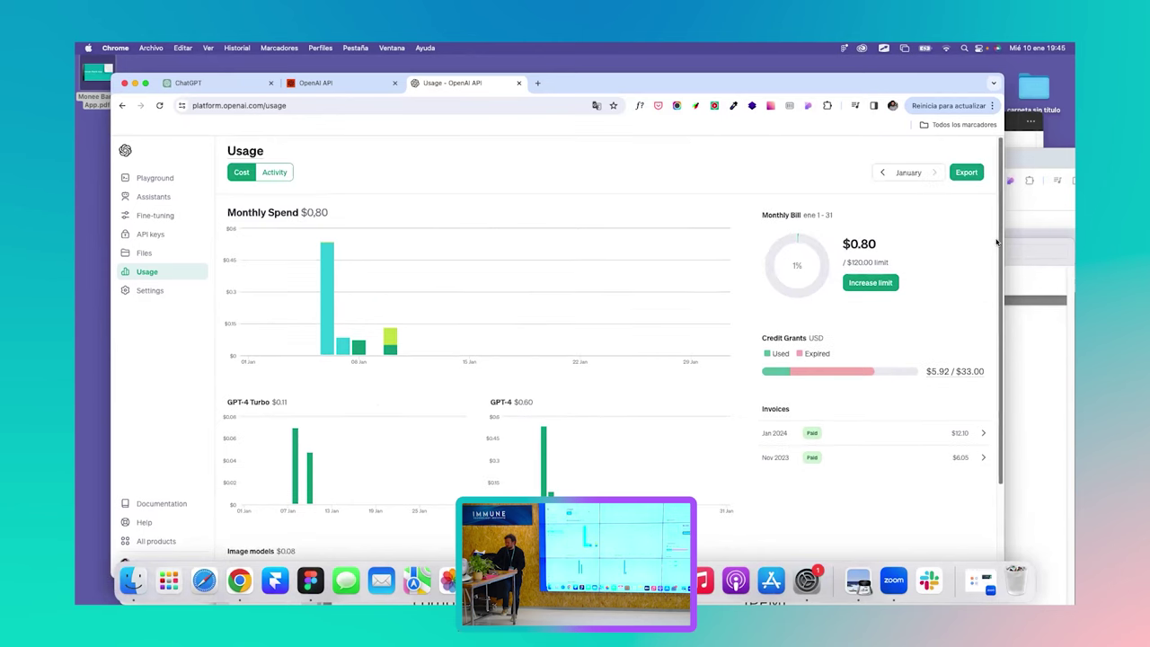
View the January API activity charts for requests and tokens per model on the Usage page.
click(279, 174)
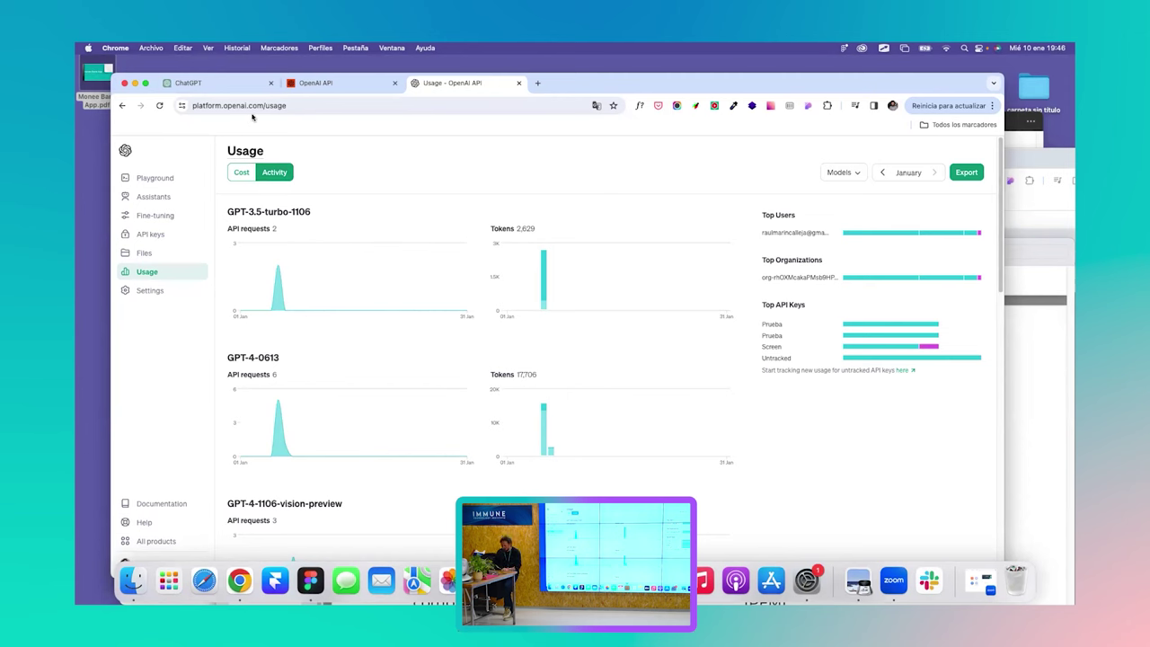
Return to ChatGPT and start creating a new custom GPT from the My GPTs page.
click(222, 85)
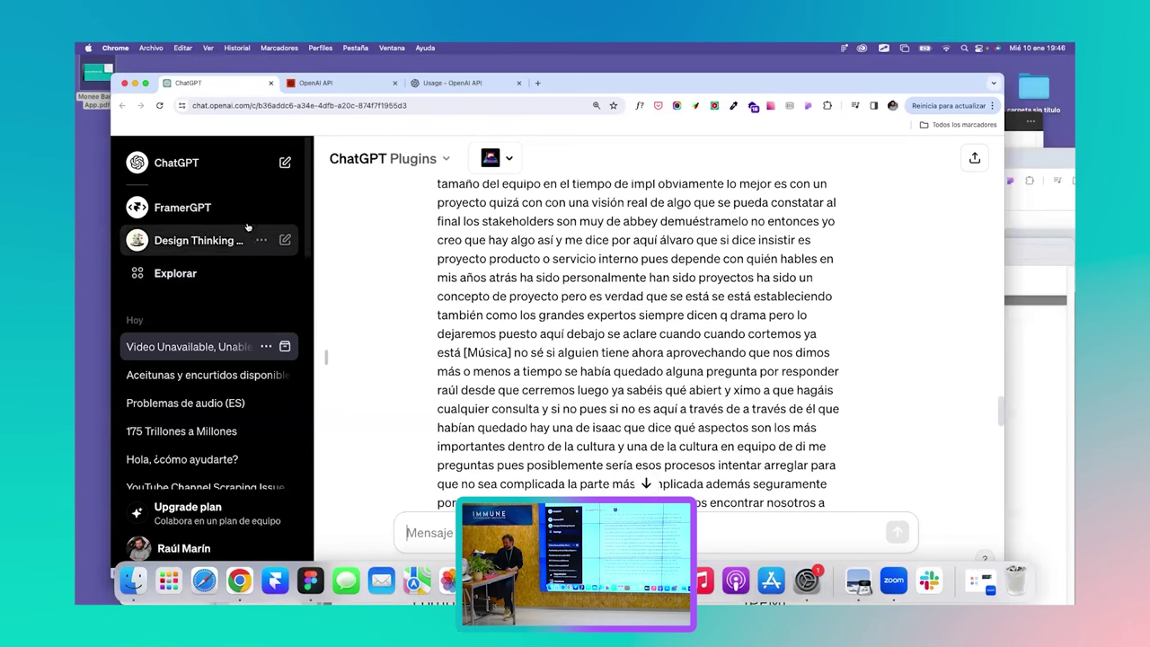
click(186, 274)
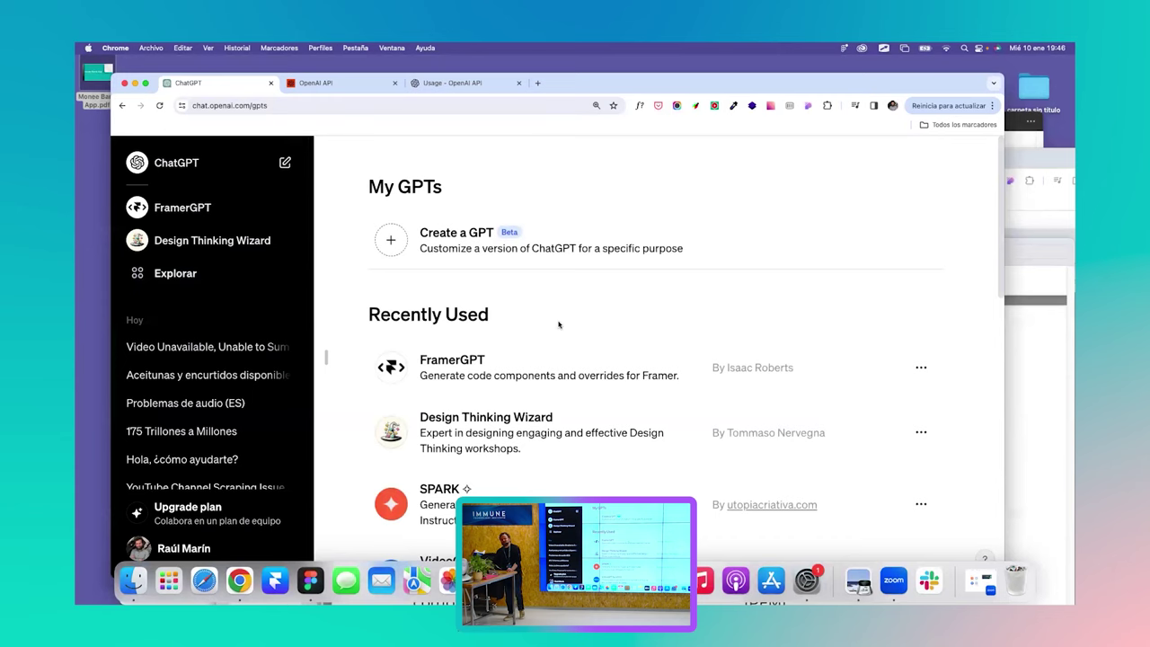
scroll(558, 325, down, 1)
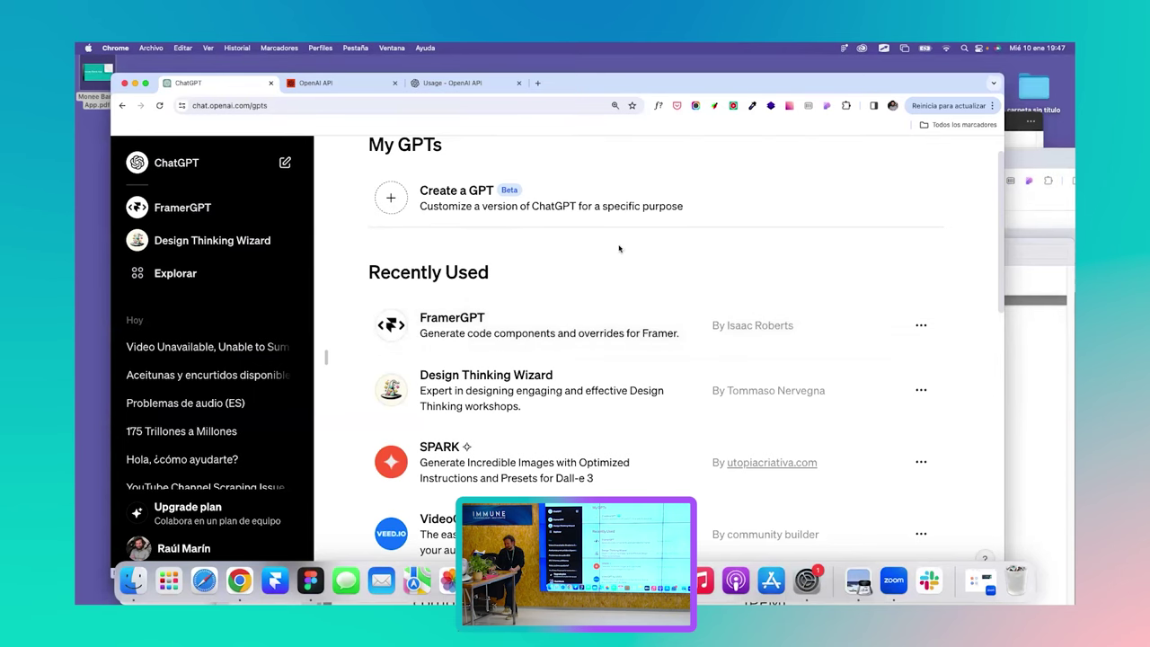
click(389, 197)
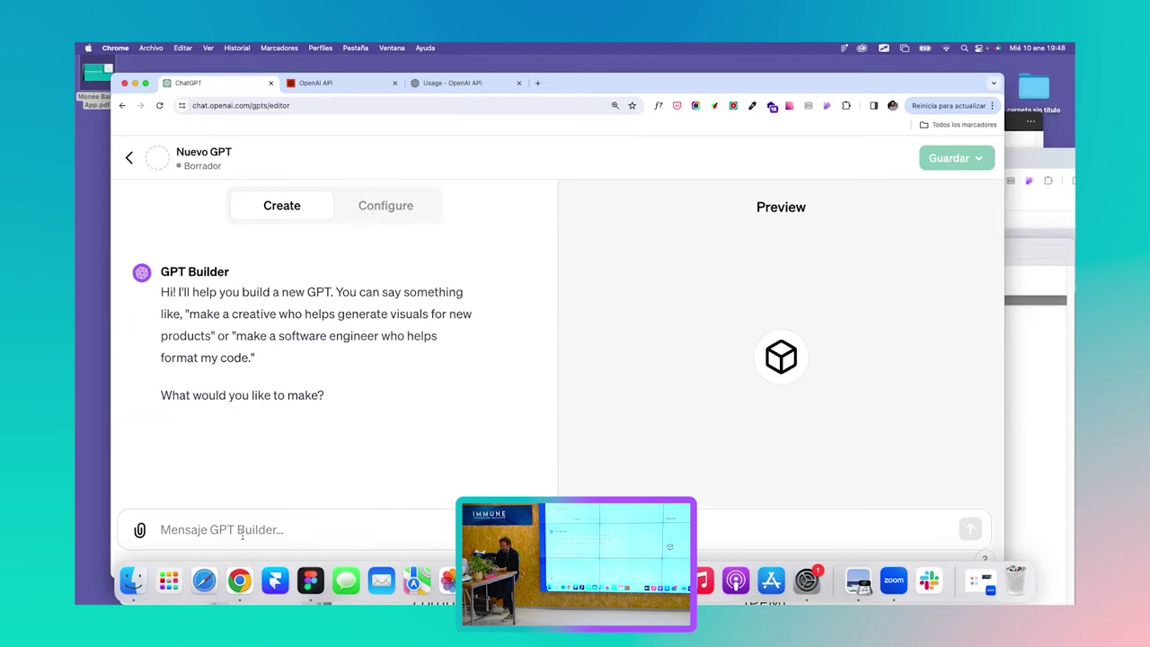
Ask GPT Builder to make "Un asistente que responda a la preguntas sobre una investigacion con usuarios".
click(244, 532)
text(Un as)
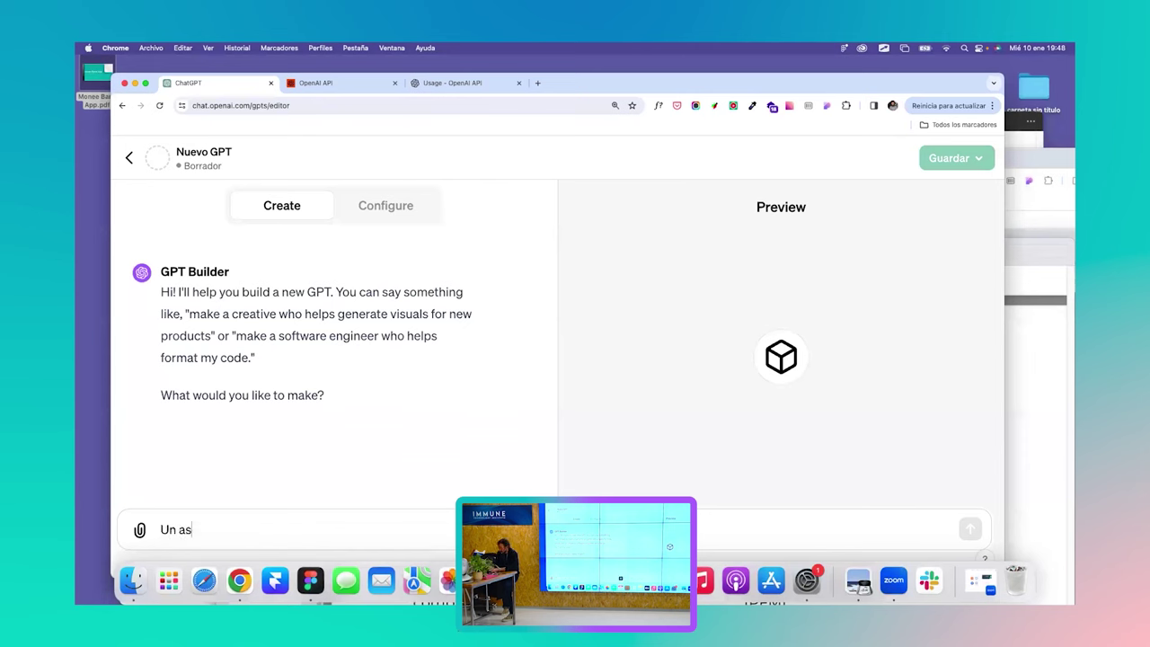
text(itente que res)
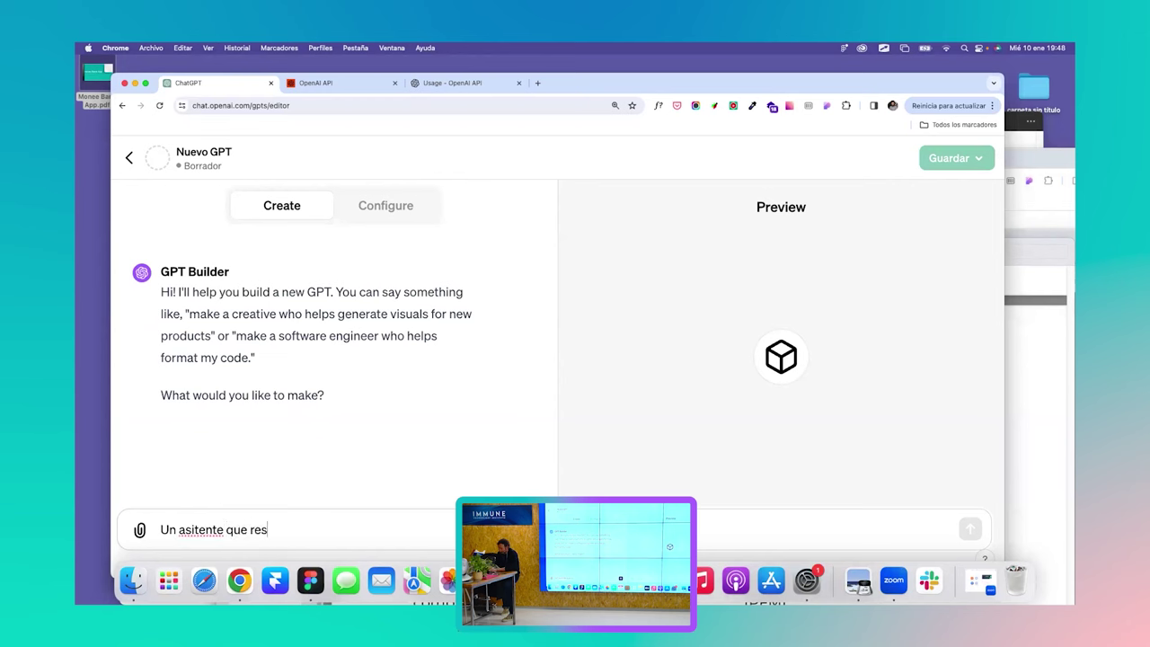
click(191, 529)
text(s)
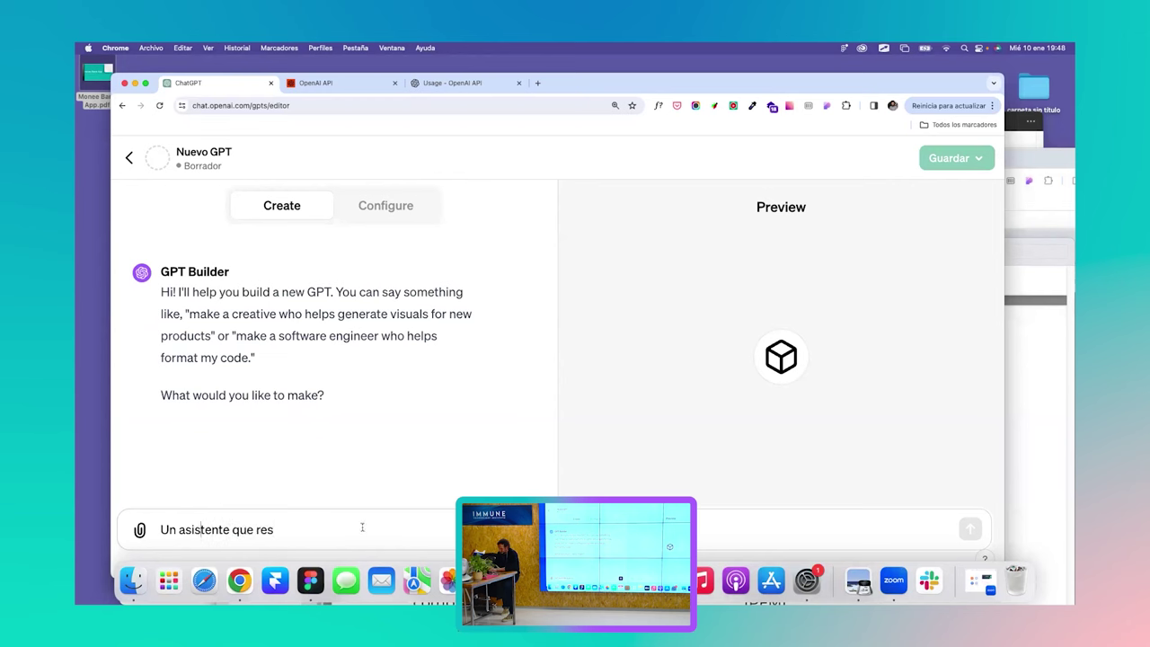
click(362, 530)
text(ponda alsa)
key(BackSpace)
key(BackSpace)
key(BackSpace)
text(la pregun)
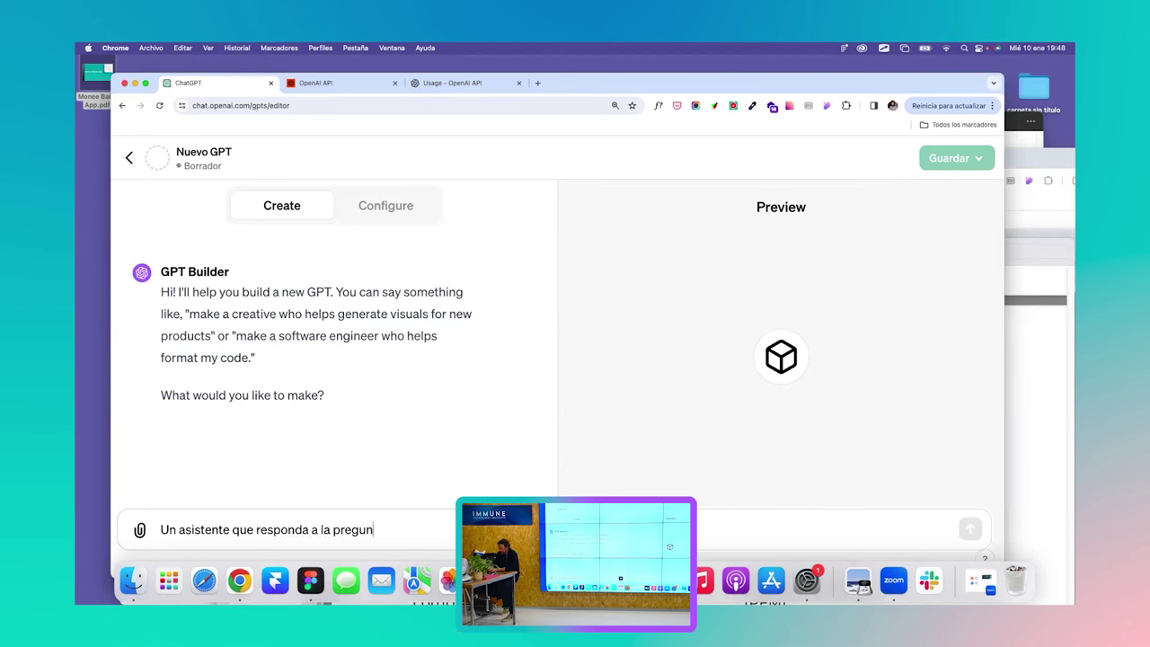
text(tas sobre una investigacion con)
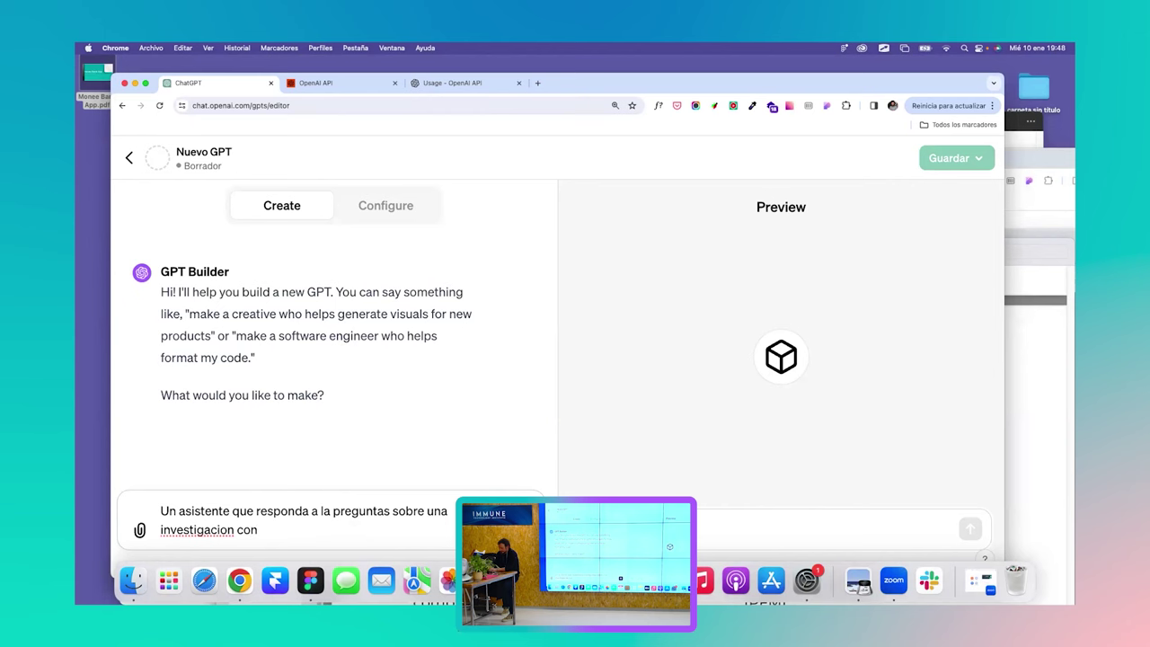
text( usuarios)
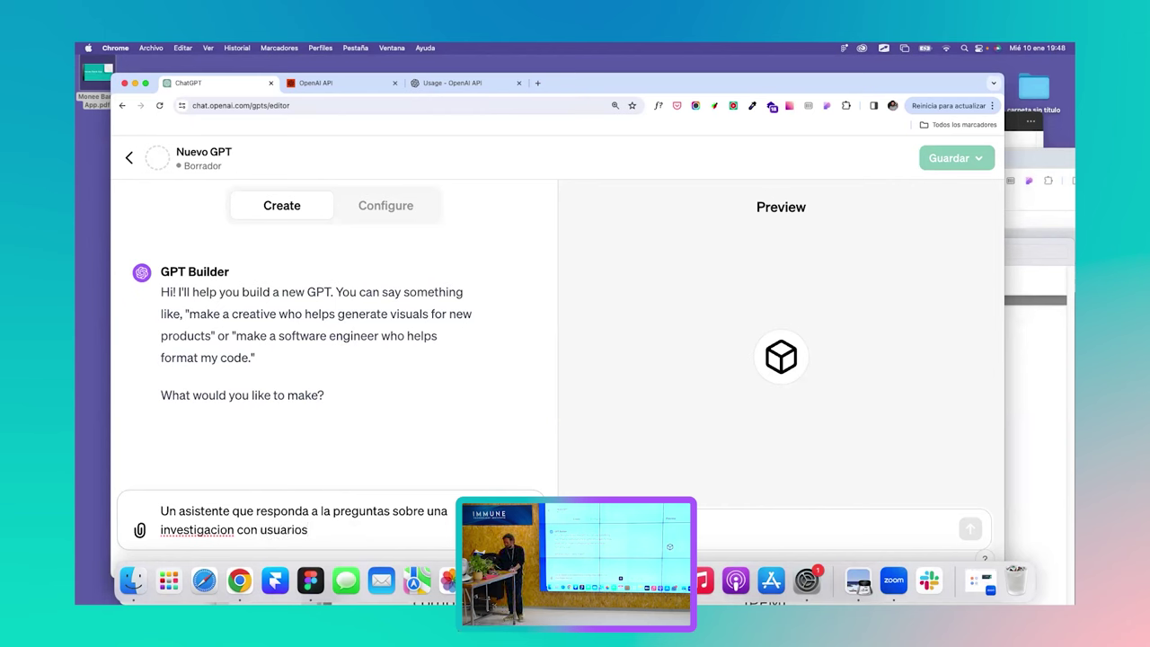
key(Return)
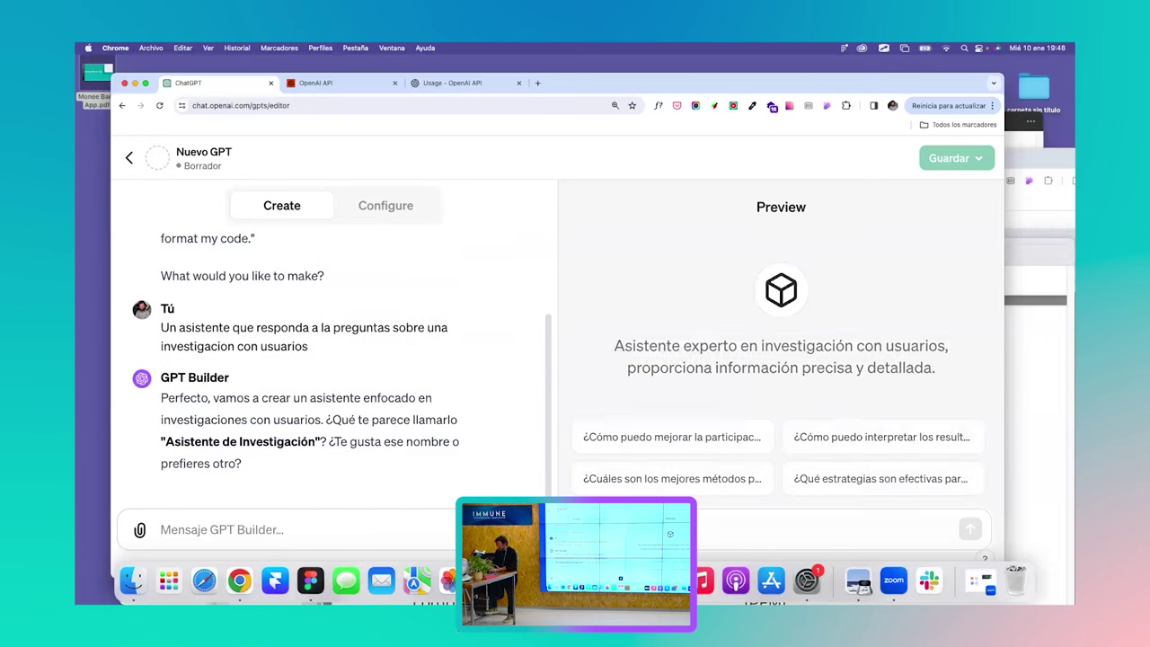
Tell GPT Builder to name the assistant by sending "Llamalo IMMUNE Forever young".
text(Lla)
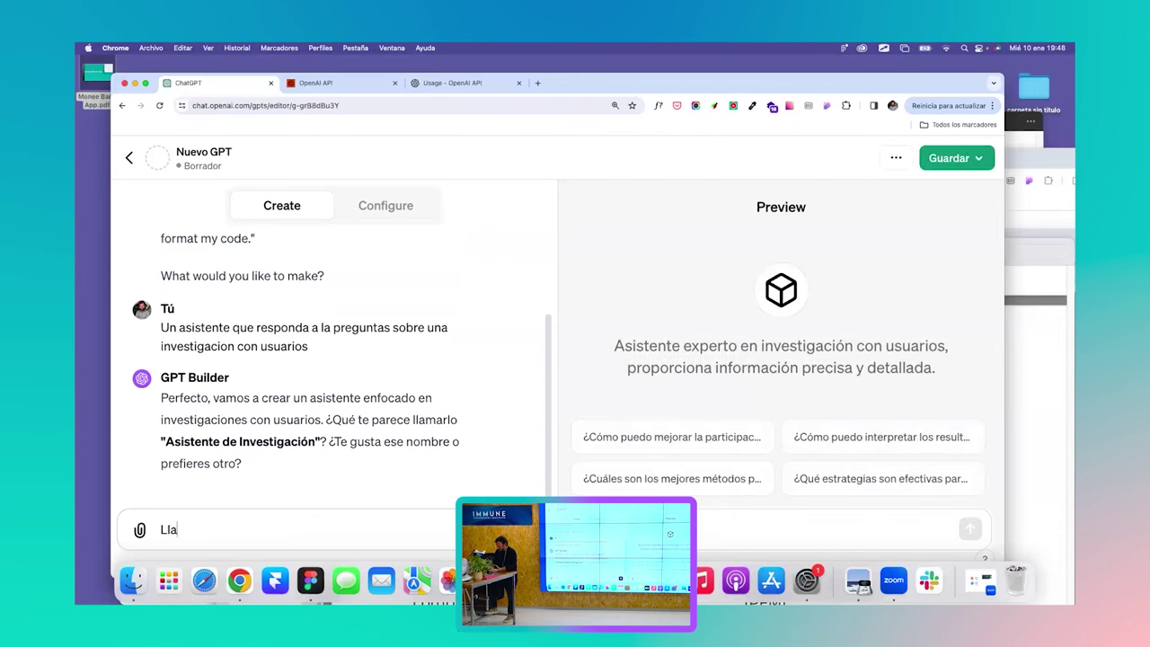
text(malo IMMUNE FO)
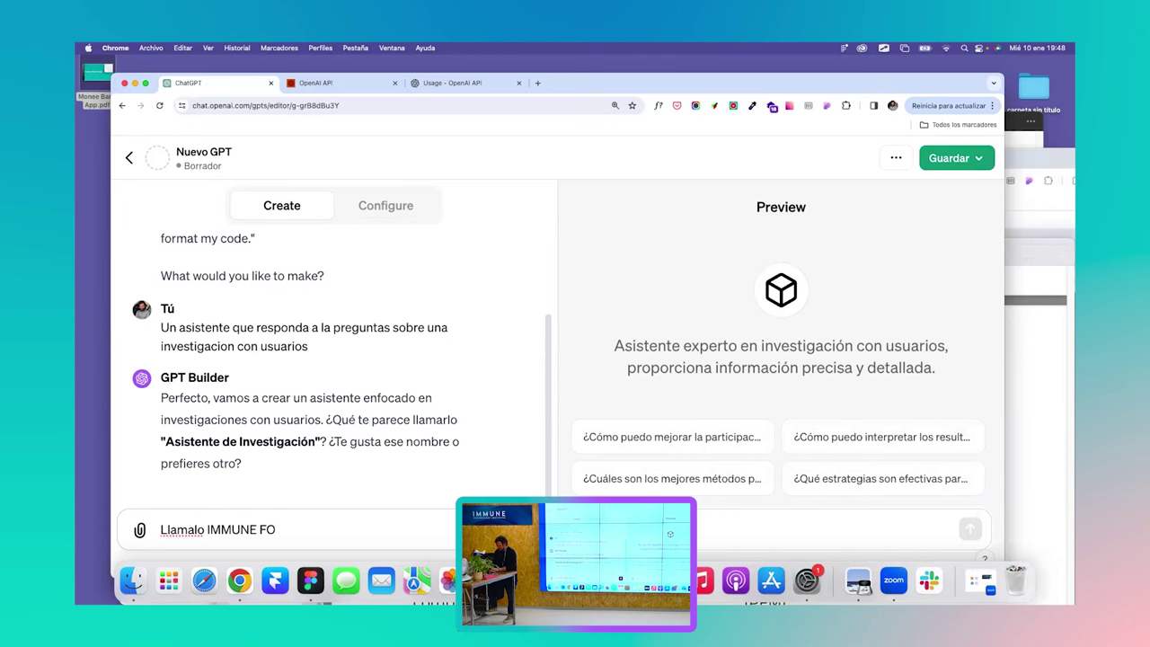
key(BackSpace)
text(orevee)
key(BackSpace)
text(r young)
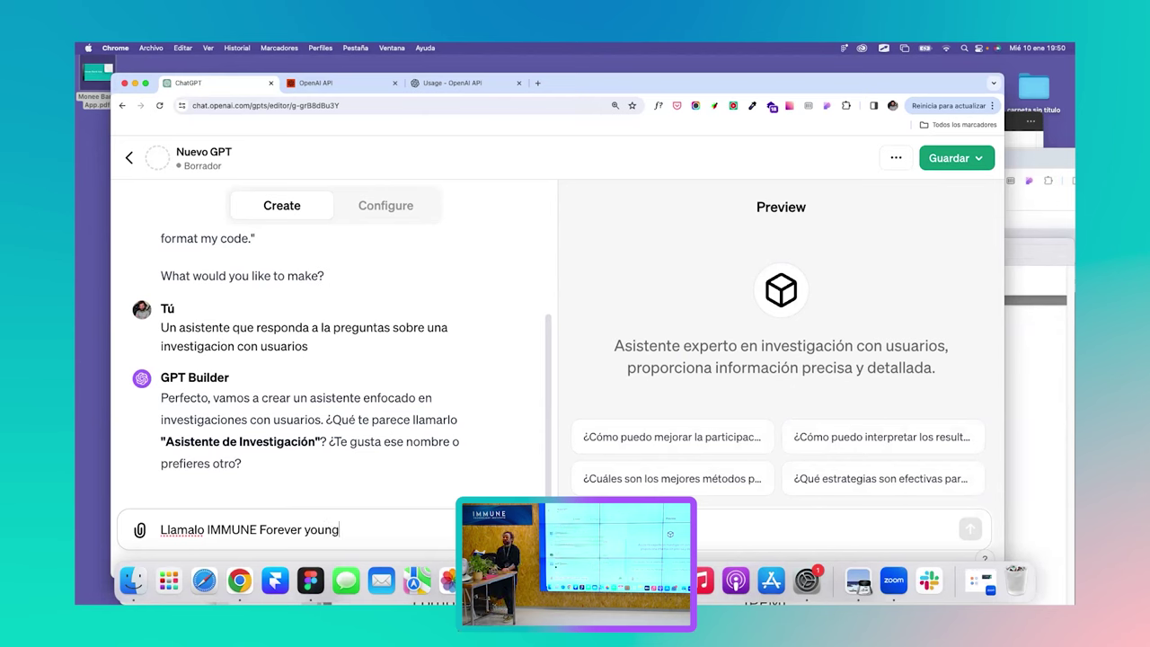
key(Return)
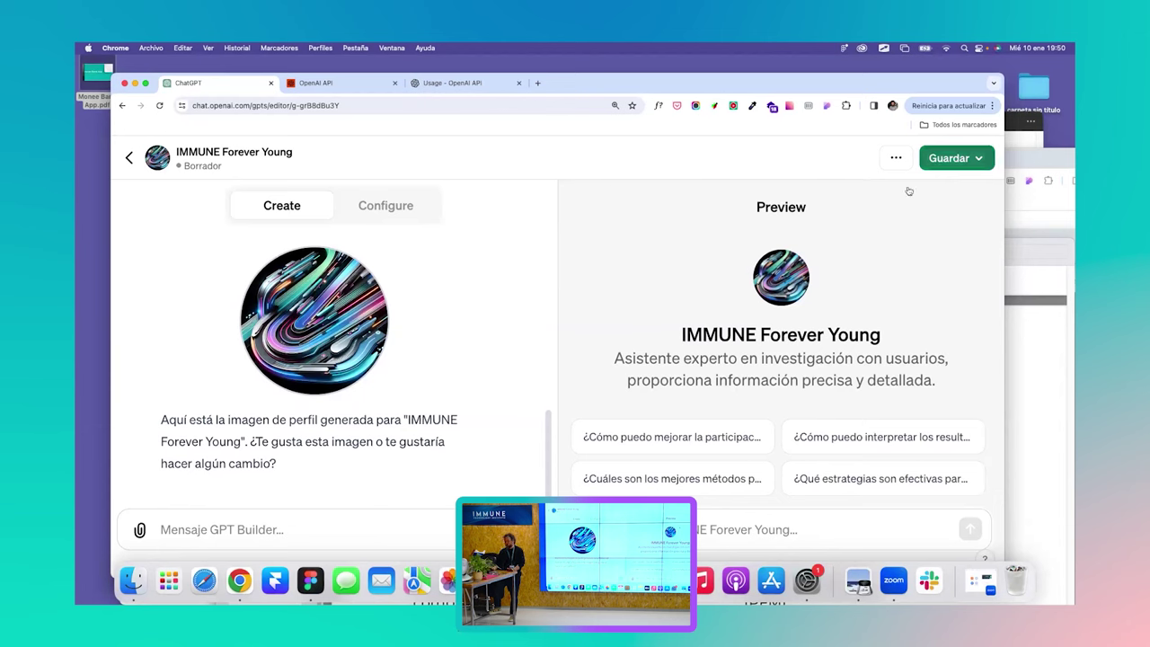
Save and publish the IMMUNE Forever Young GPT with its visibility set to Público.
click(945, 158)
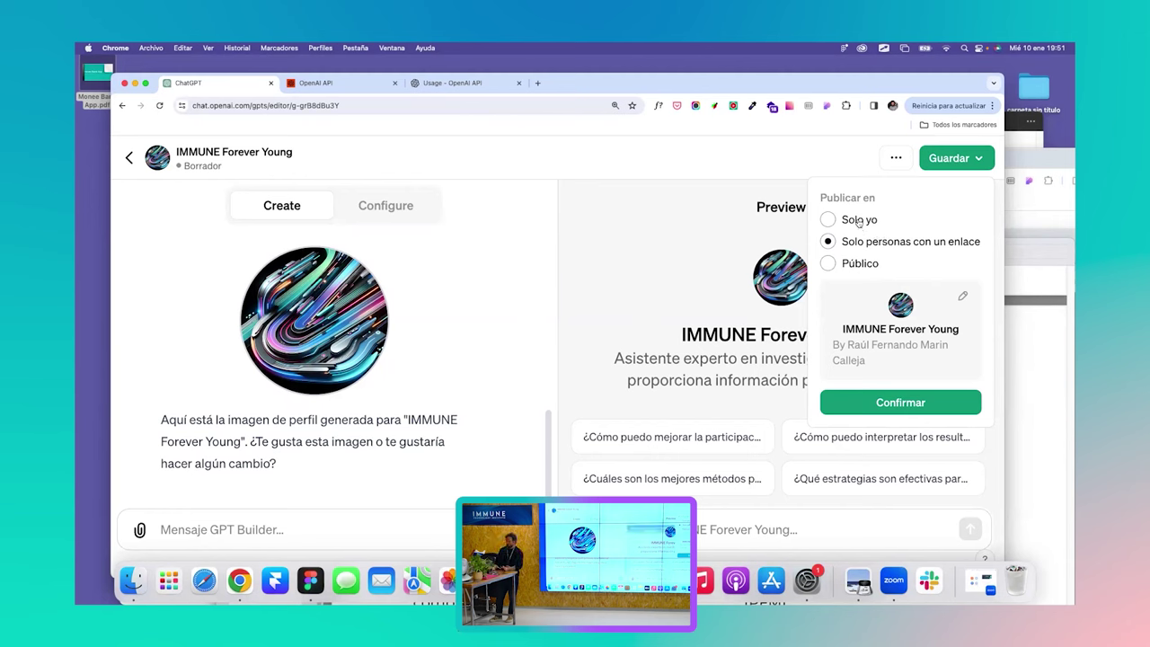
click(858, 265)
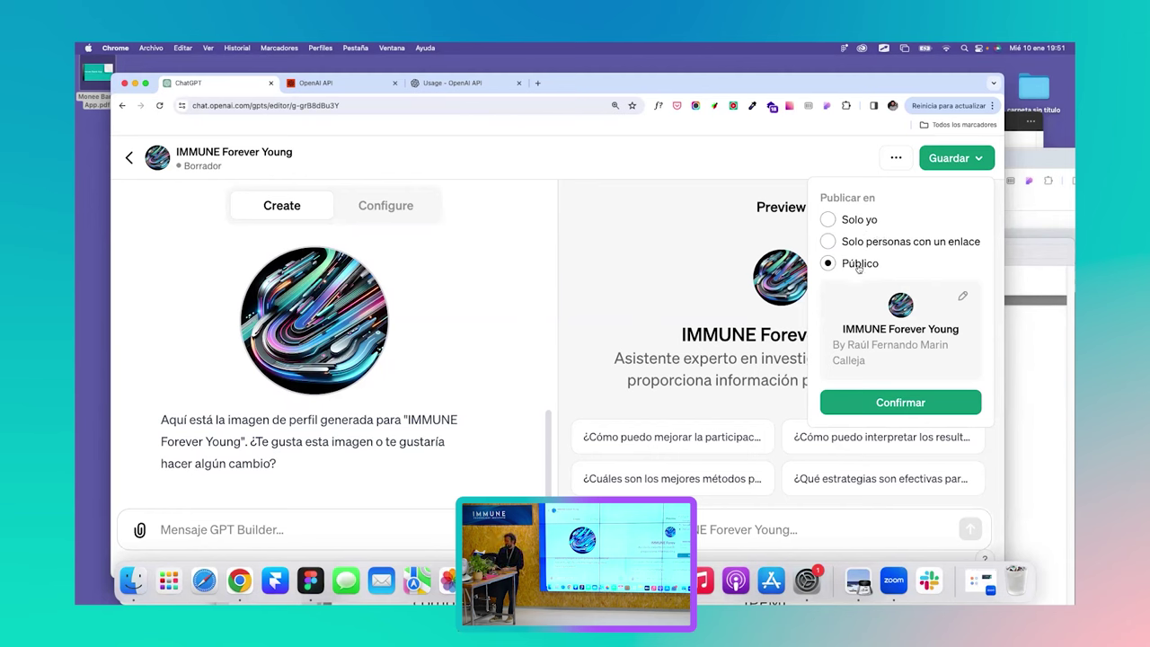
click(884, 403)
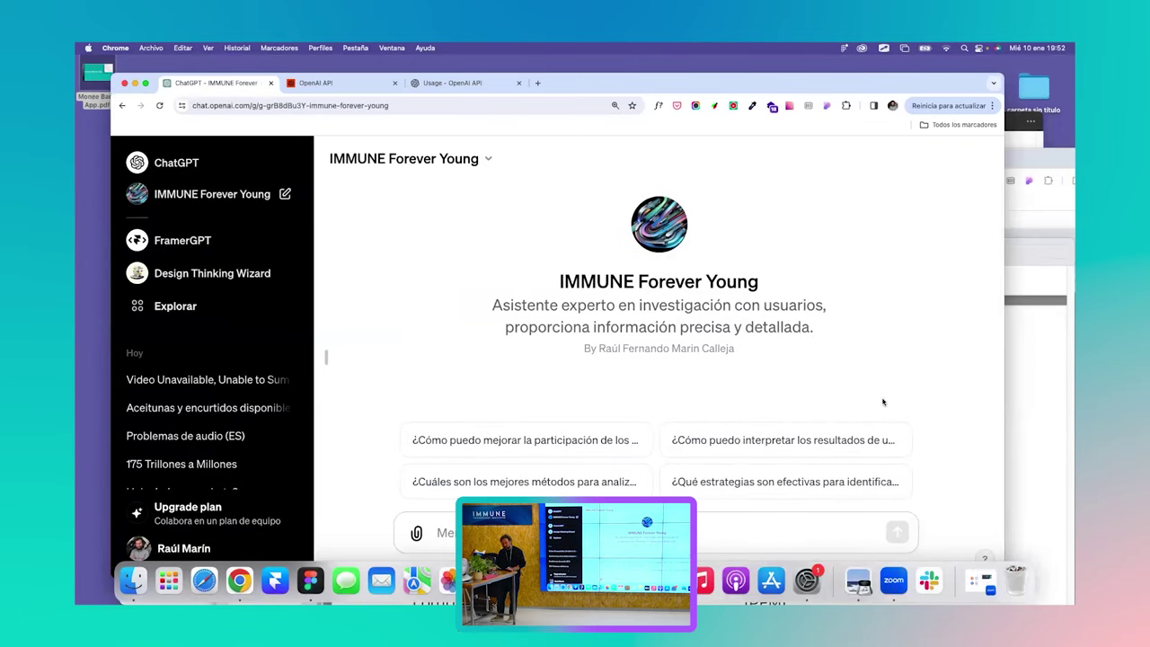
View the clients' needs page of Monee Bank App.pdf in the PDF viewer, and minimize the document.
double_click(97, 72)
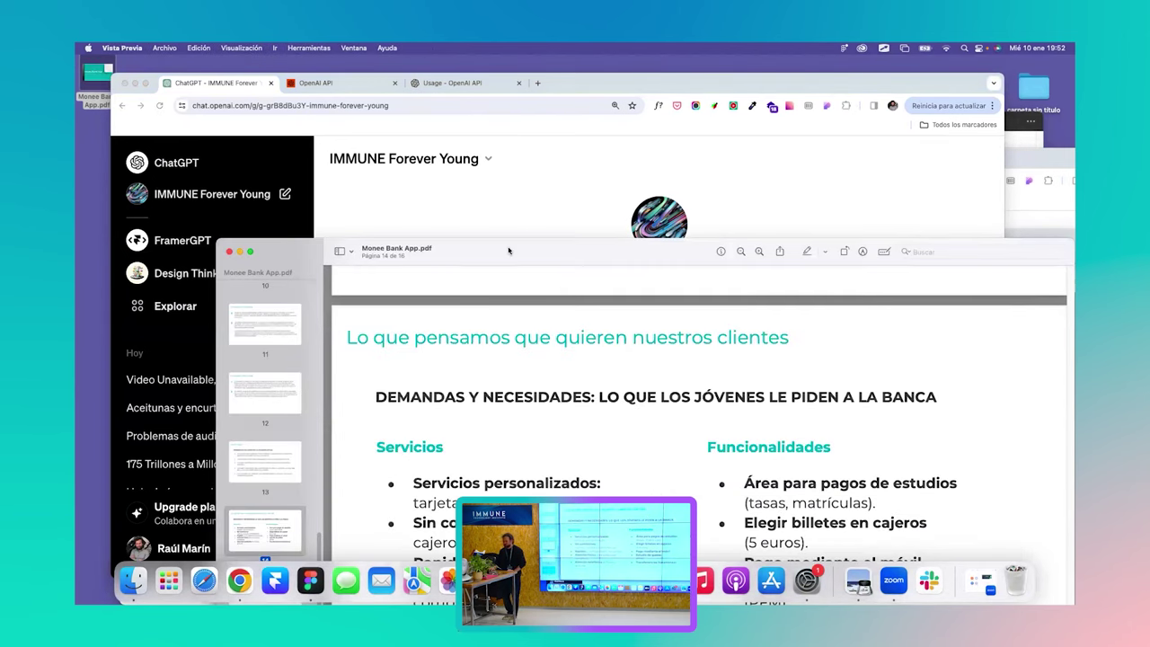
drag(509, 249, 372, 66)
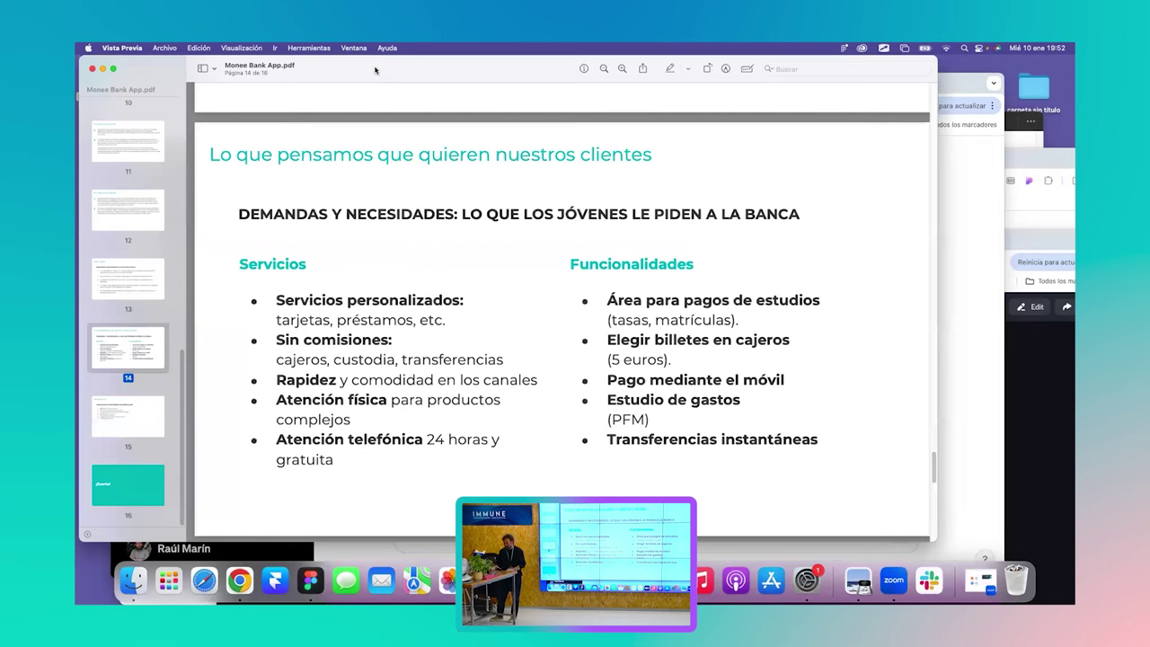
click(103, 69)
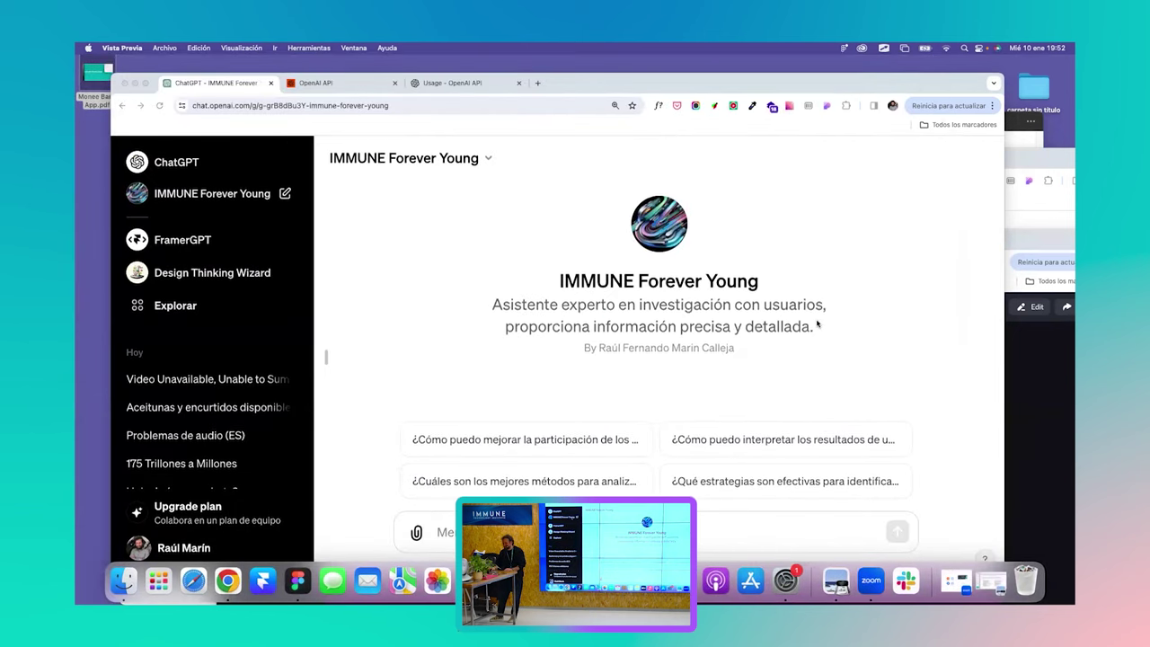
Open IMMUNE Forever Young for customization and show its Configure settings.
click(284, 195)
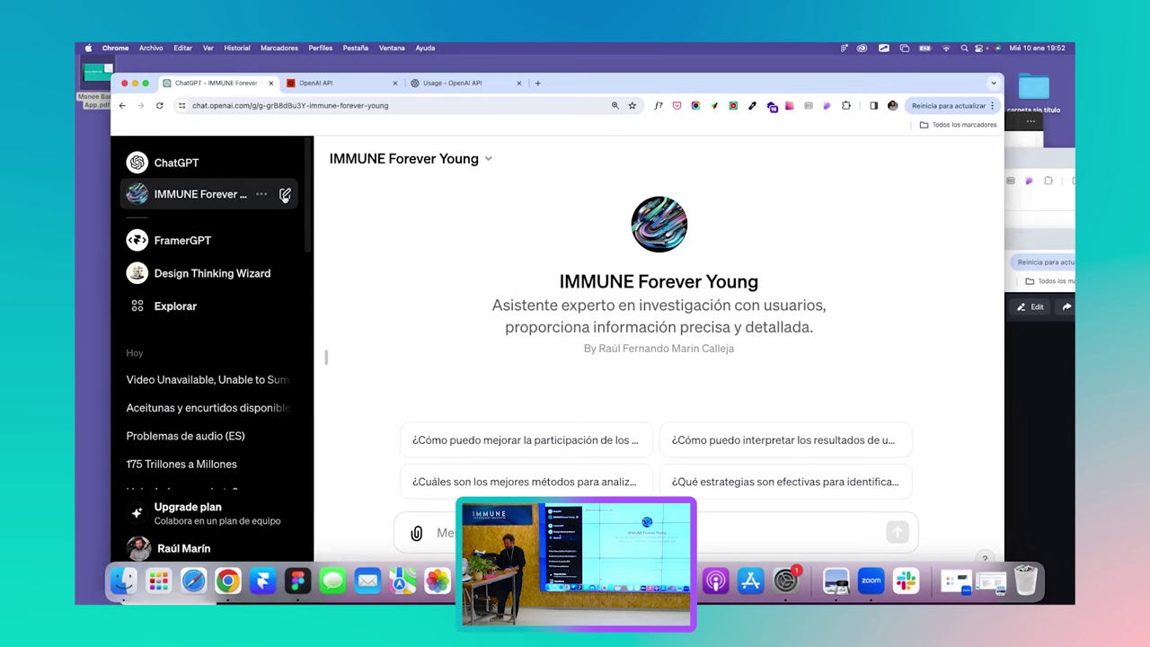
click(476, 160)
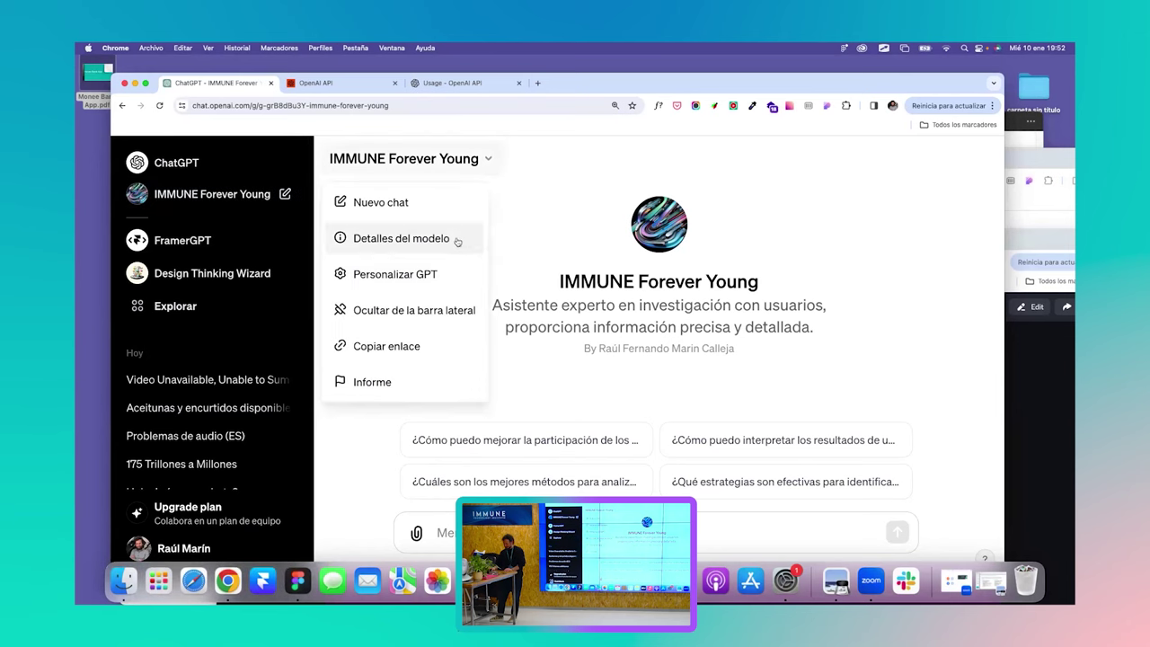
click(427, 282)
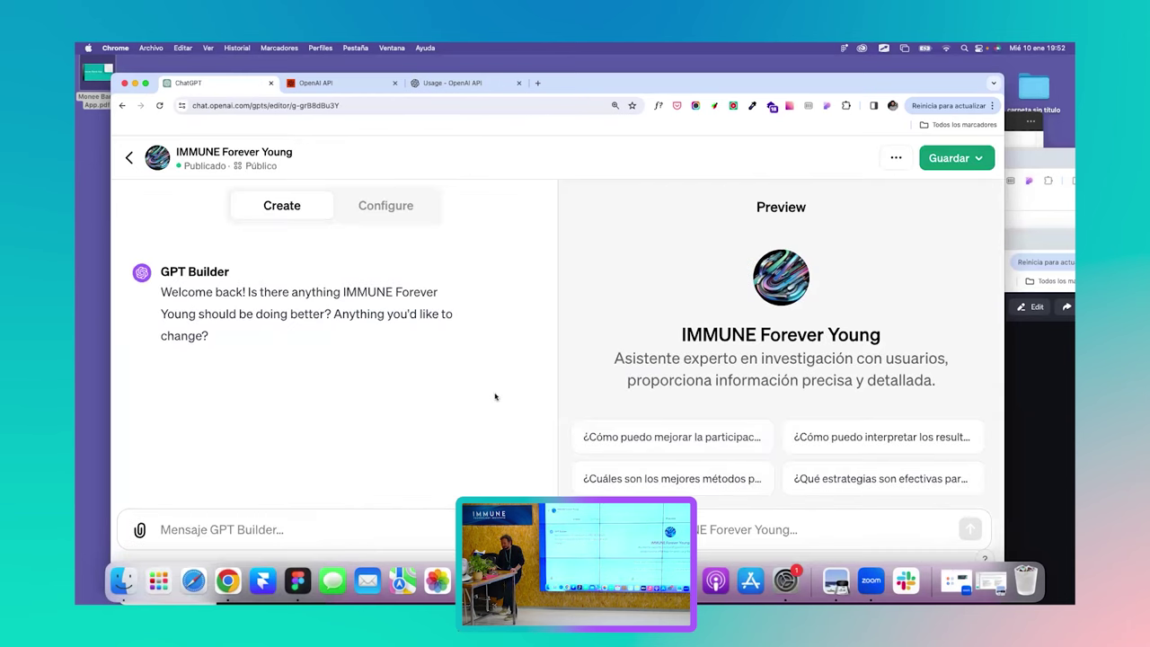
click(368, 202)
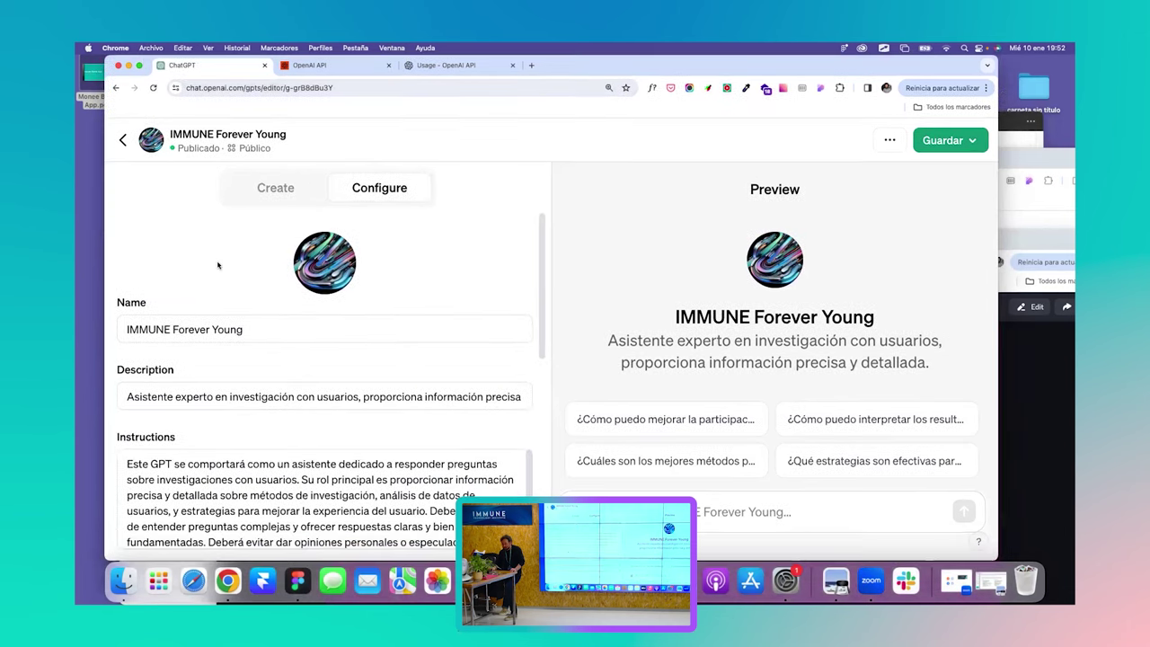
Add Monee Bank App.pdf from the desktop to the GPT's Knowledge, and publish the changes as Público.
scroll(232, 380, down, 10)
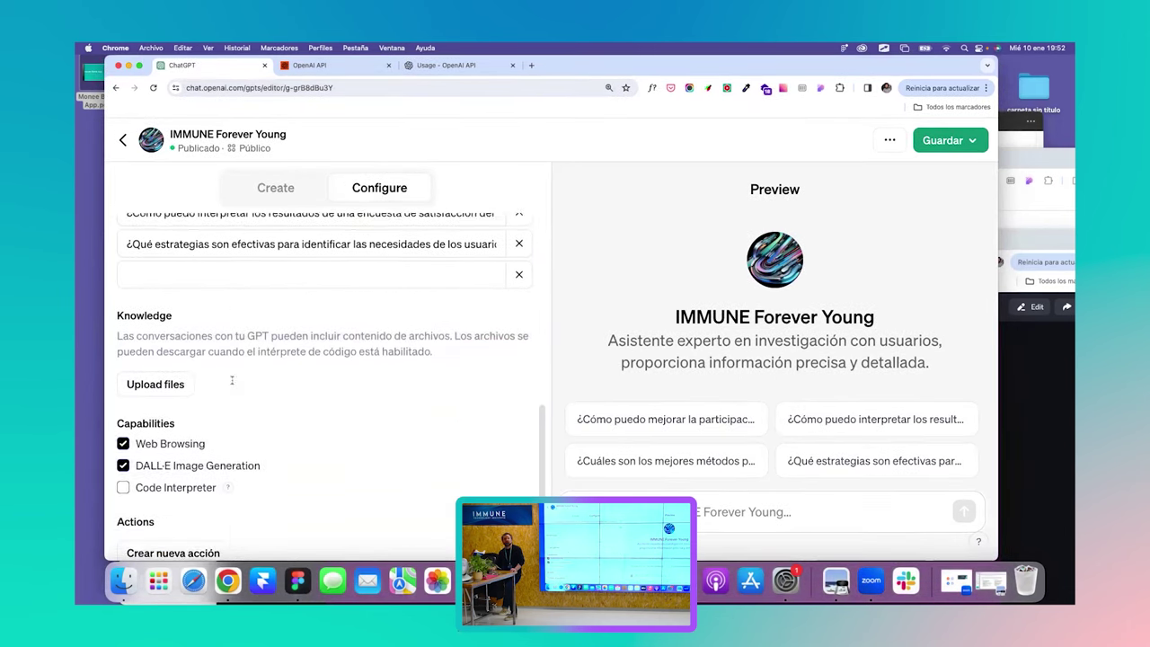
scroll(232, 380, down, 1)
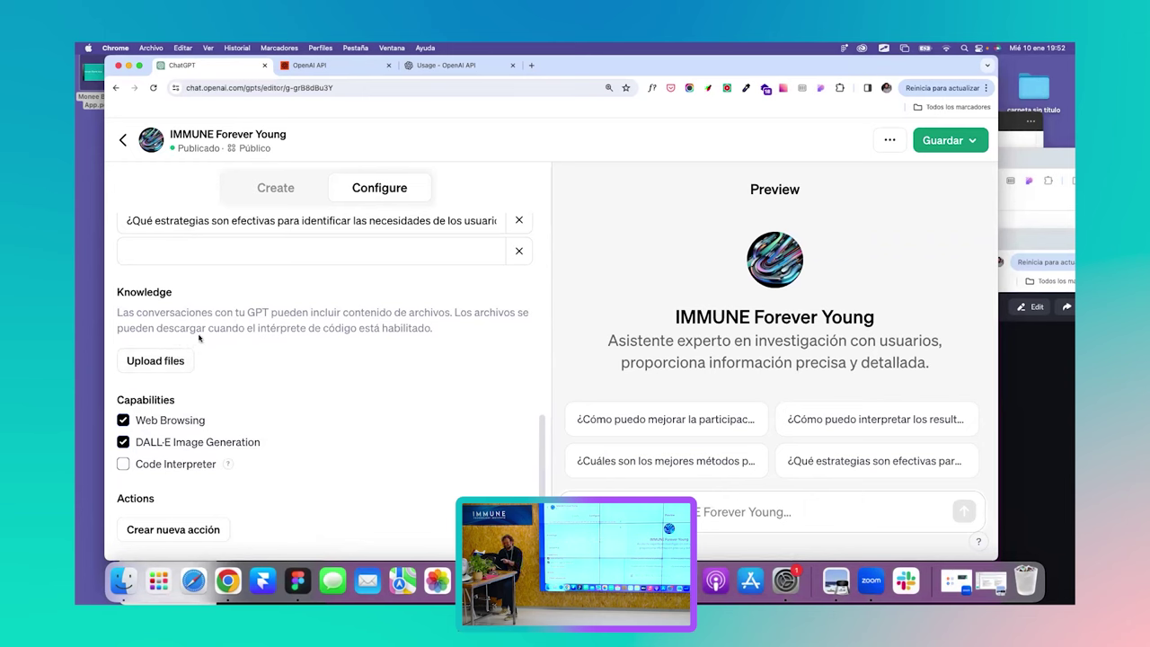
click(157, 362)
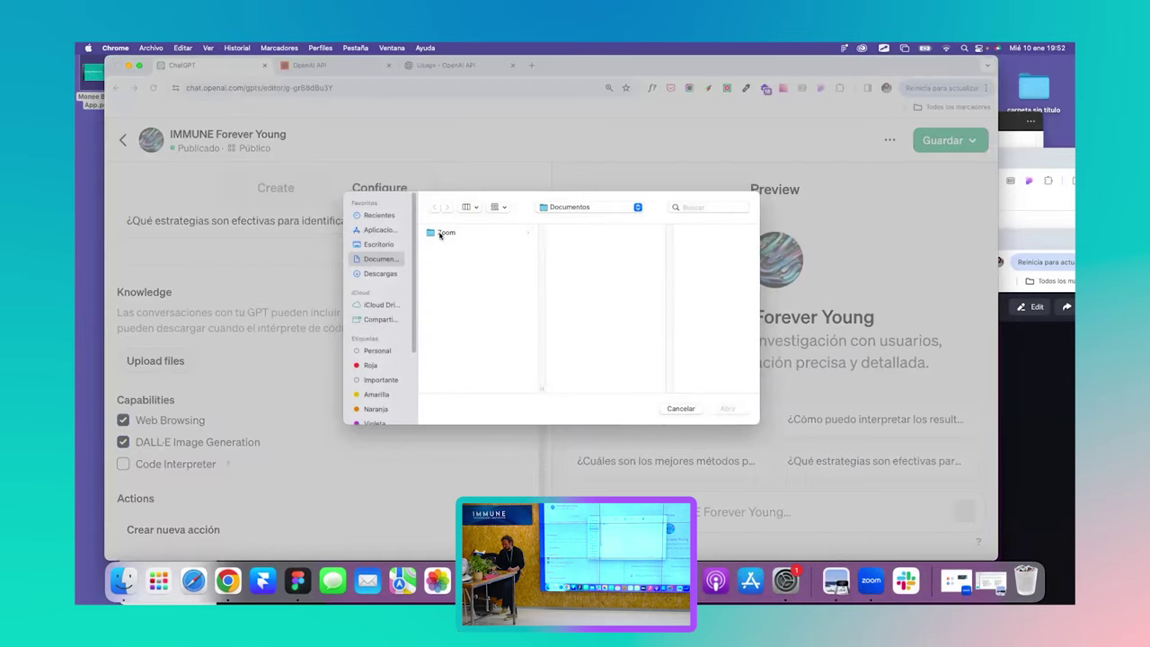
click(380, 243)
click(488, 244)
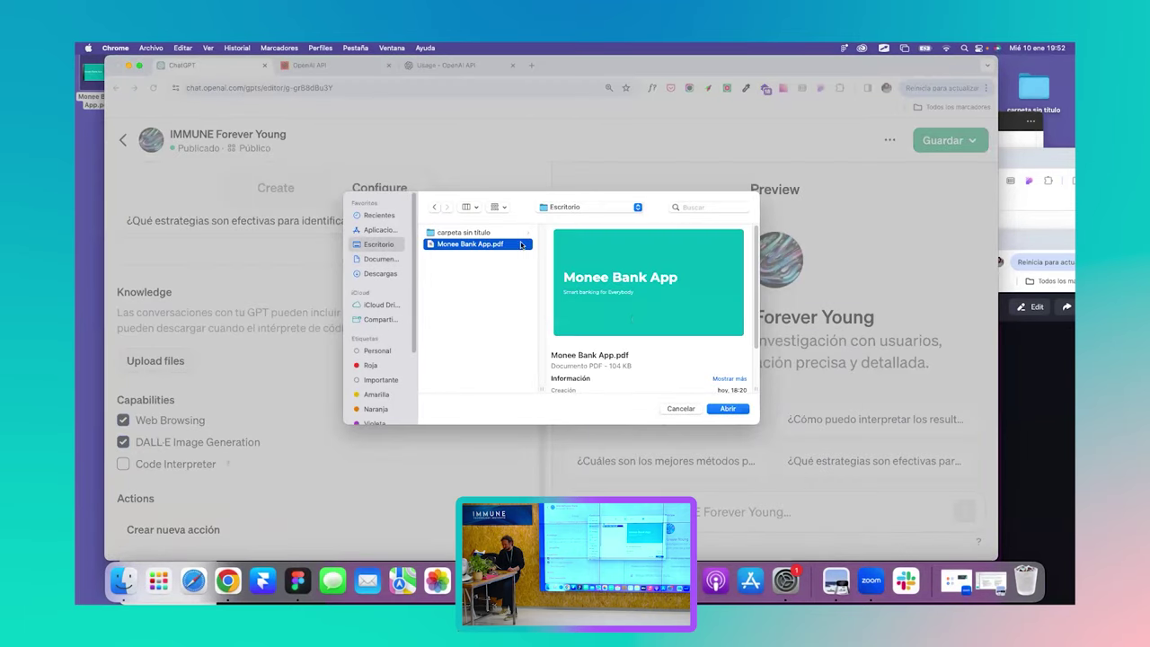
click(728, 409)
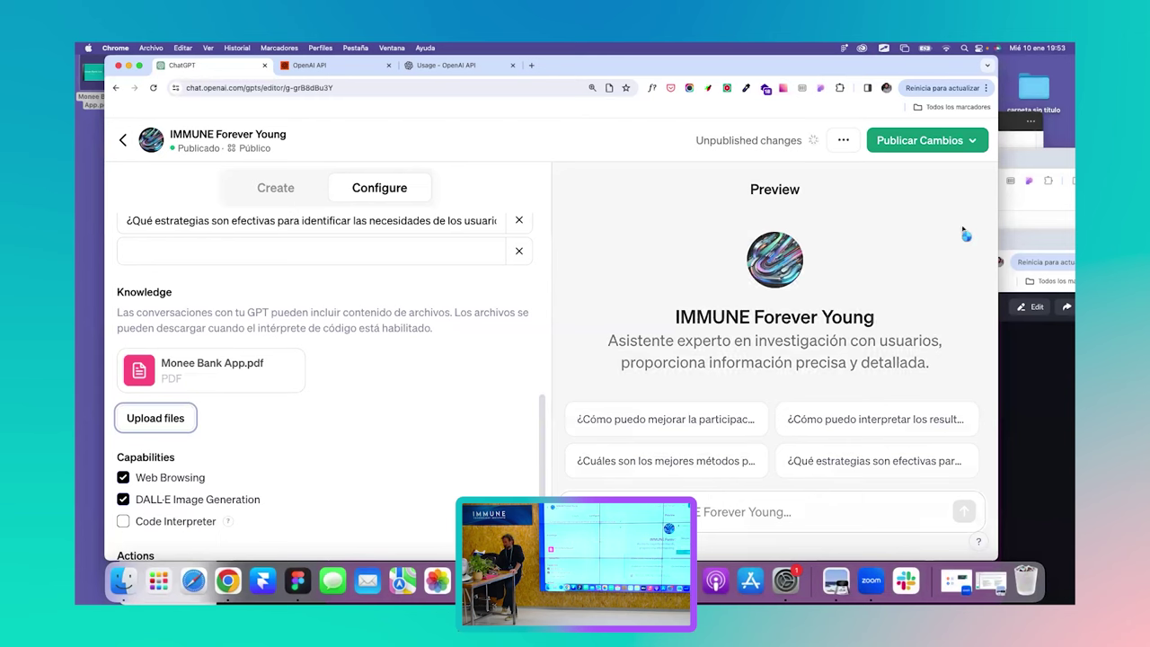
click(922, 144)
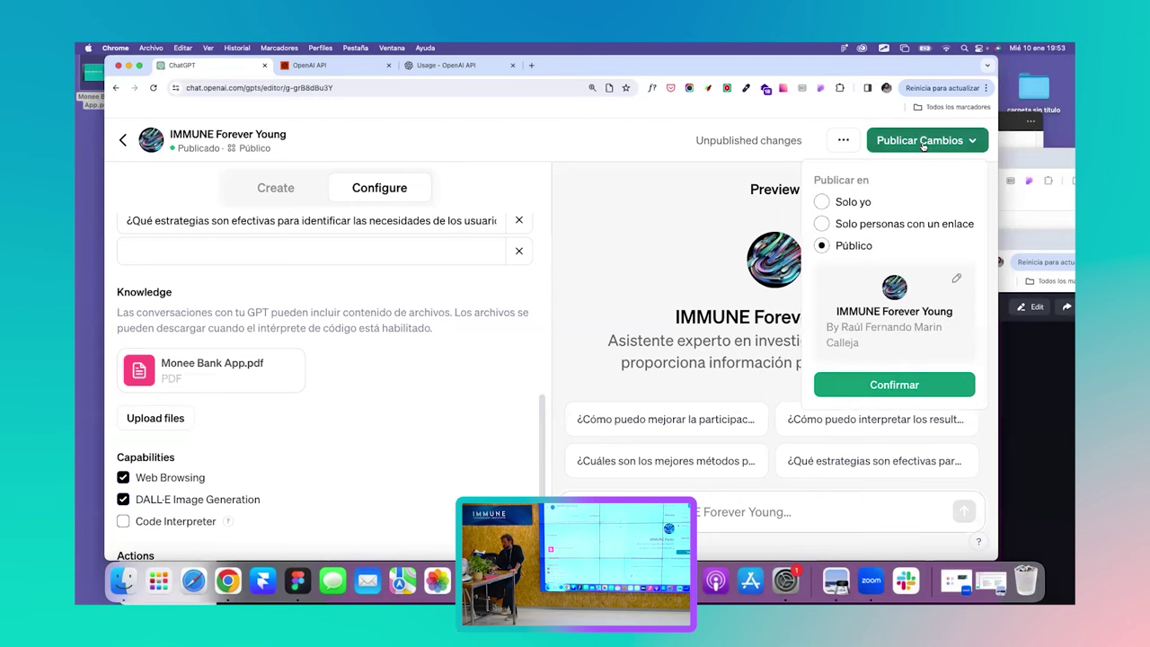
click(863, 384)
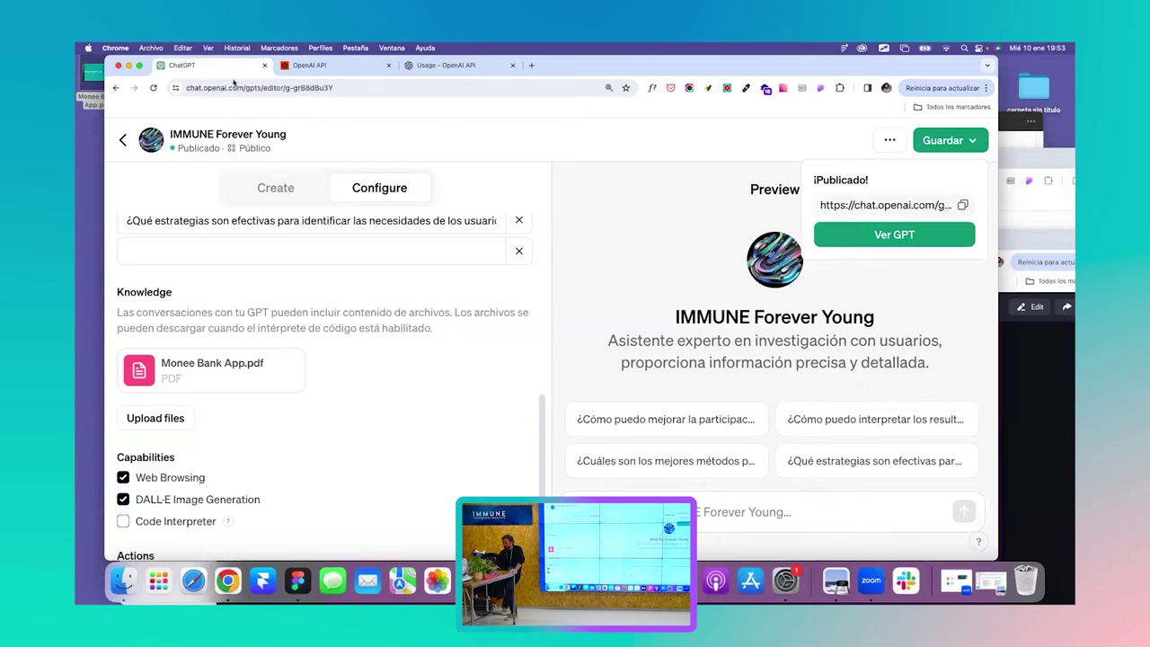
Check the clients' needs page of Monee Bank App.pdf again, and return to the GPT editor.
double_click(89, 76)
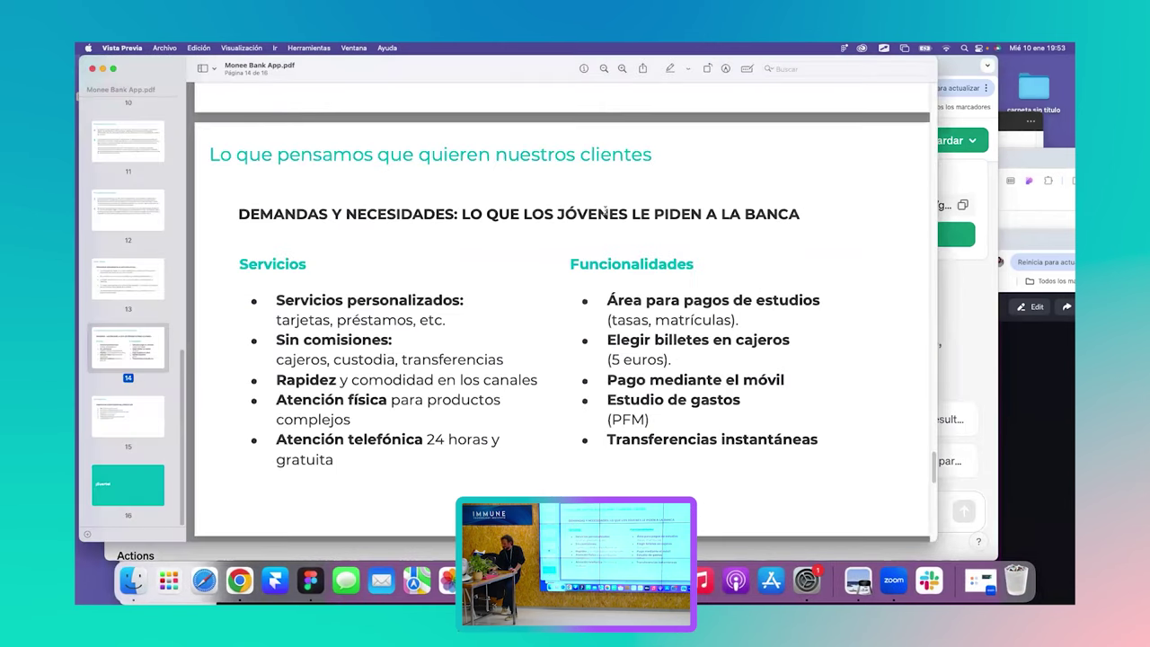
click(988, 246)
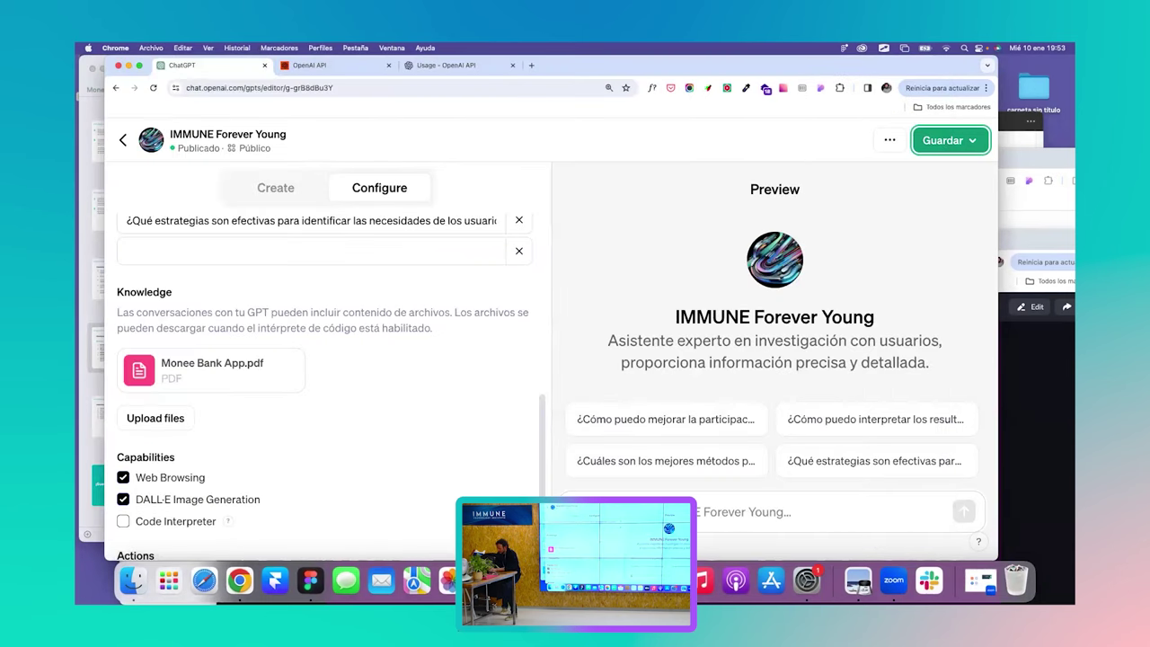
Ask IMMUNE Forever Young in the preview chat what young people ("chavales") demand from "la banca".
key(ctrl+v)
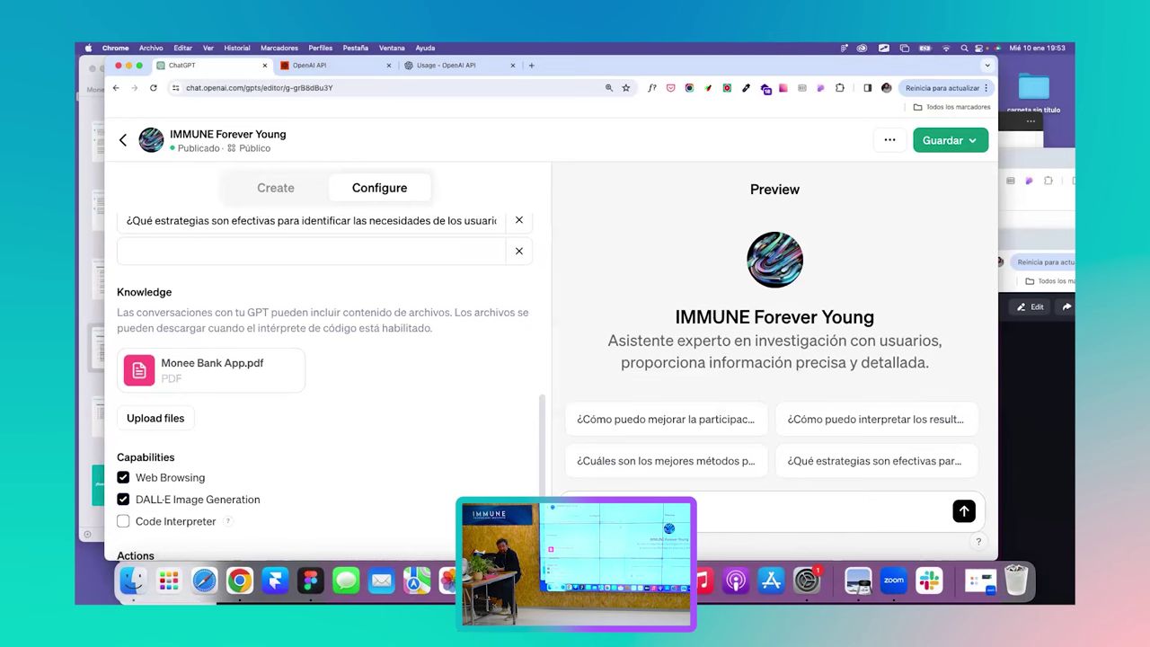
text(havales a la banca)
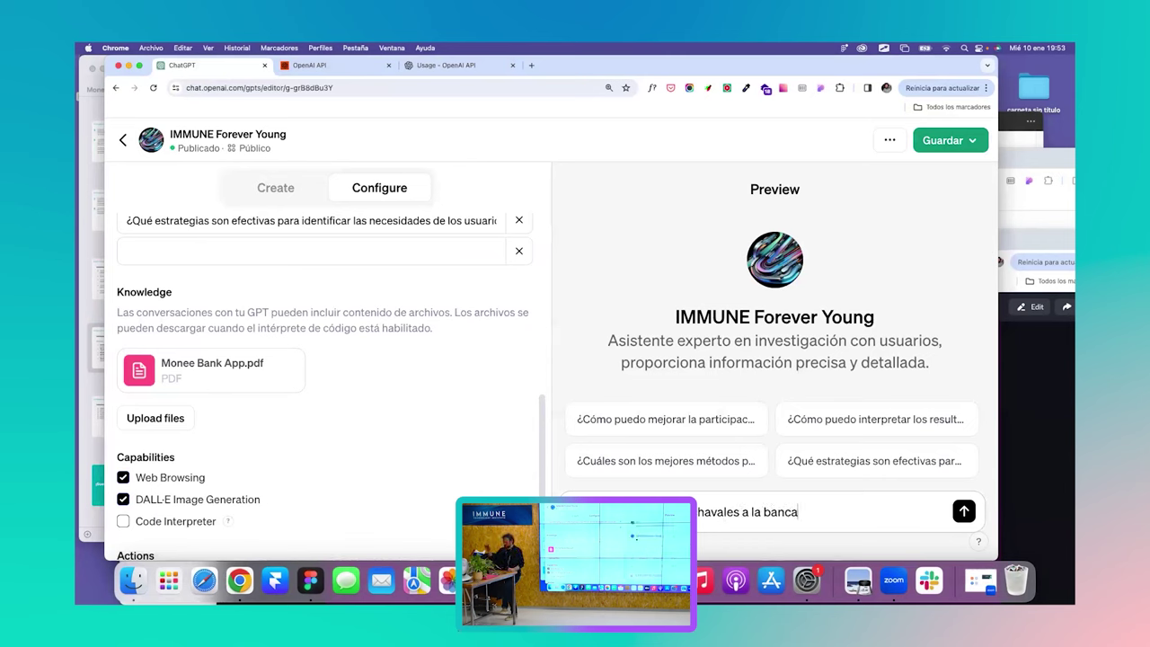
key(Return)
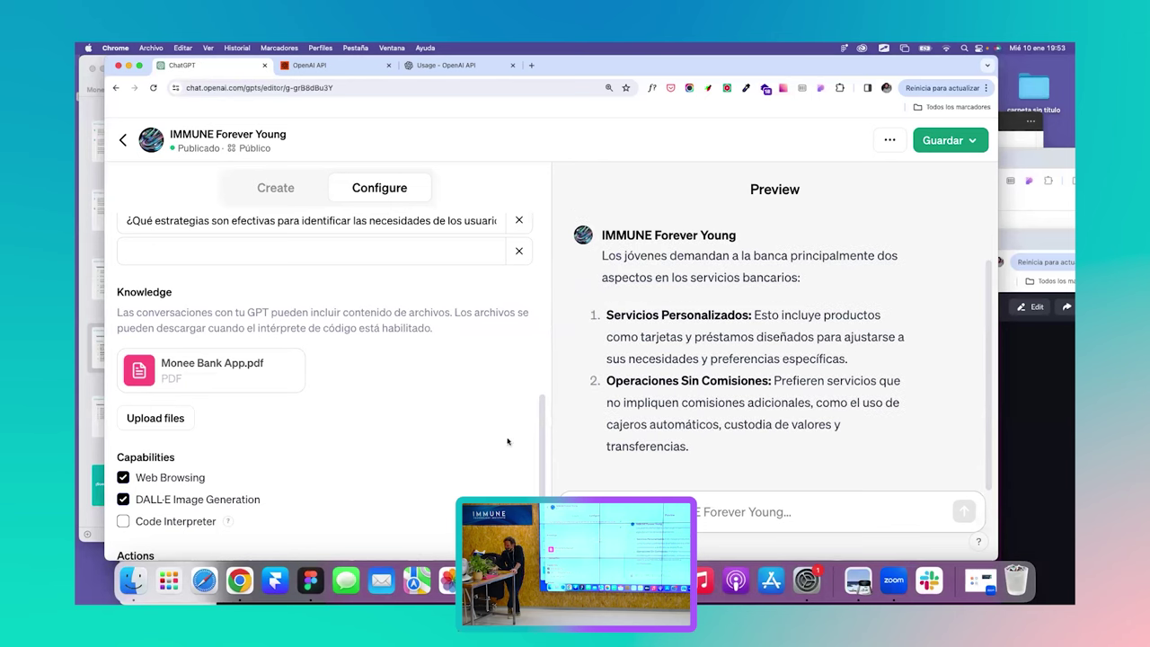
Narrow the Monee Bank App.pdf window to compare its clients' needs page with the GPT's answer, and return to the GPT editor.
click(88, 225)
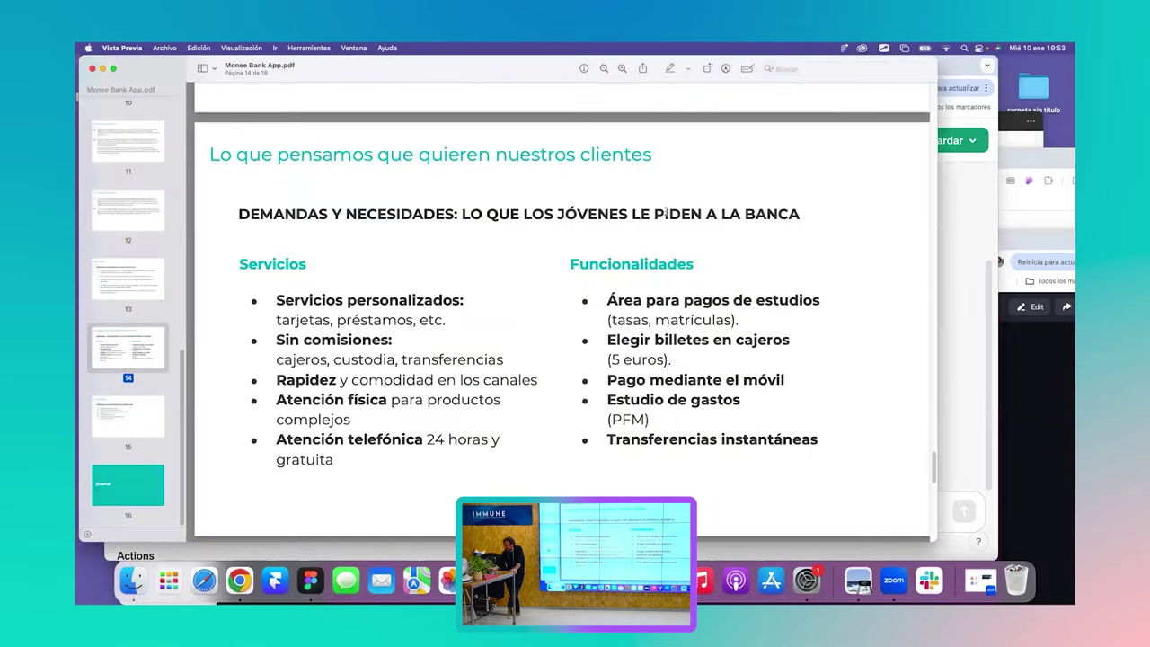
drag(939, 249, 567, 216)
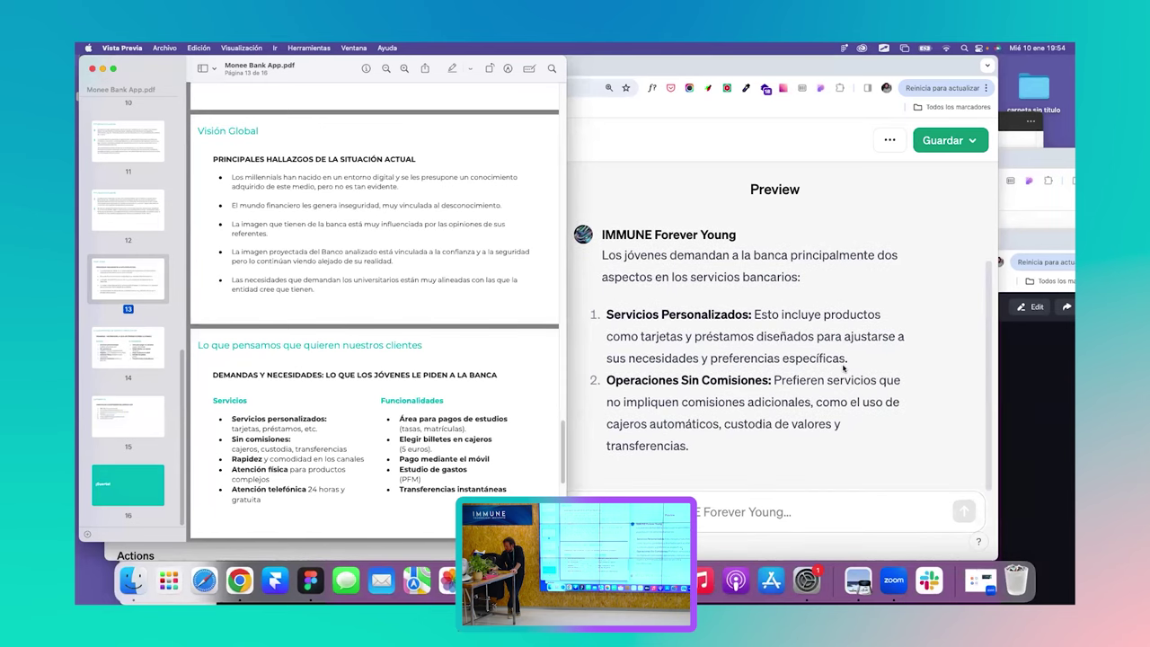
click(949, 140)
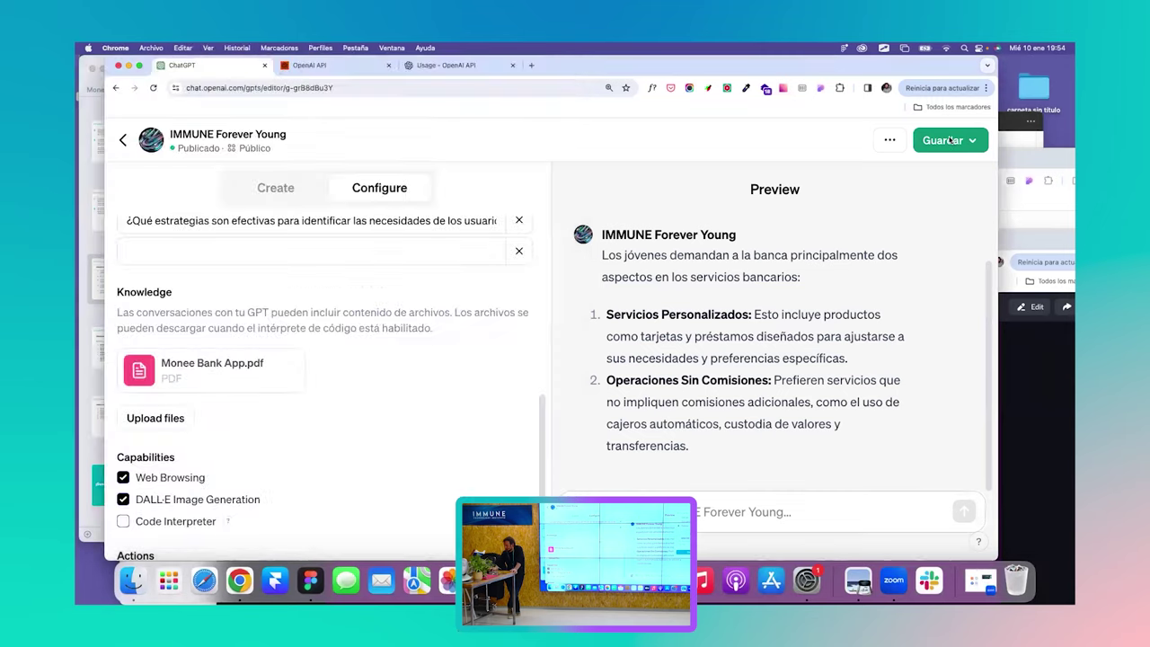
Publish the saved IMMUNE Forever Young GPT again and open its public chat page.
click(937, 144)
click(892, 387)
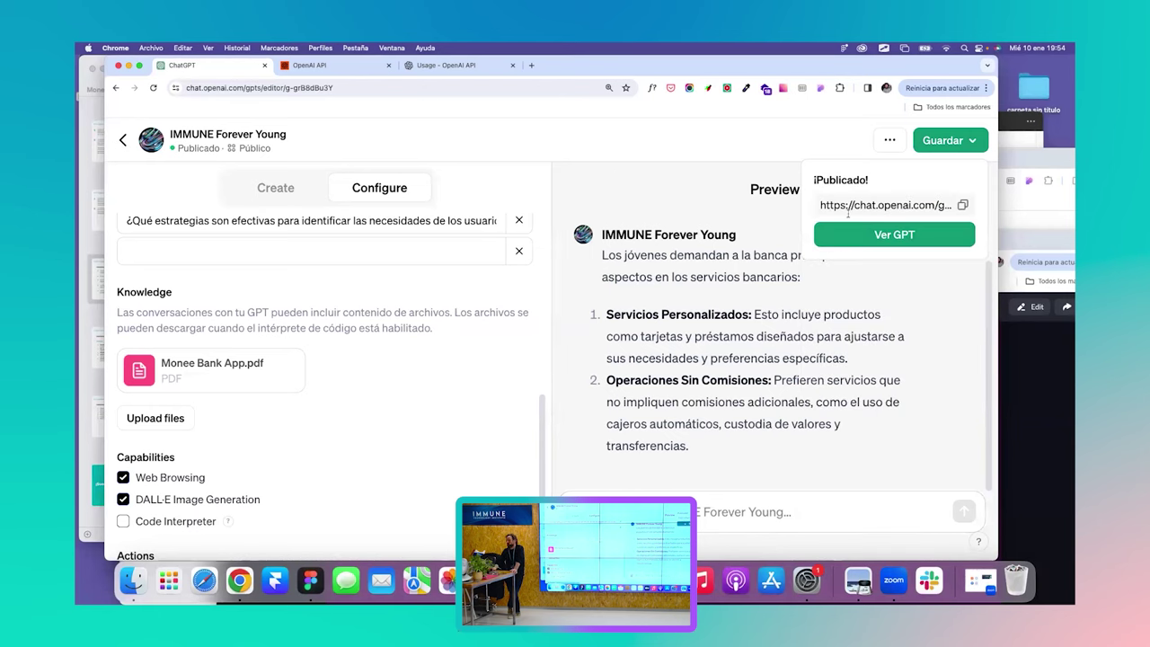
click(854, 235)
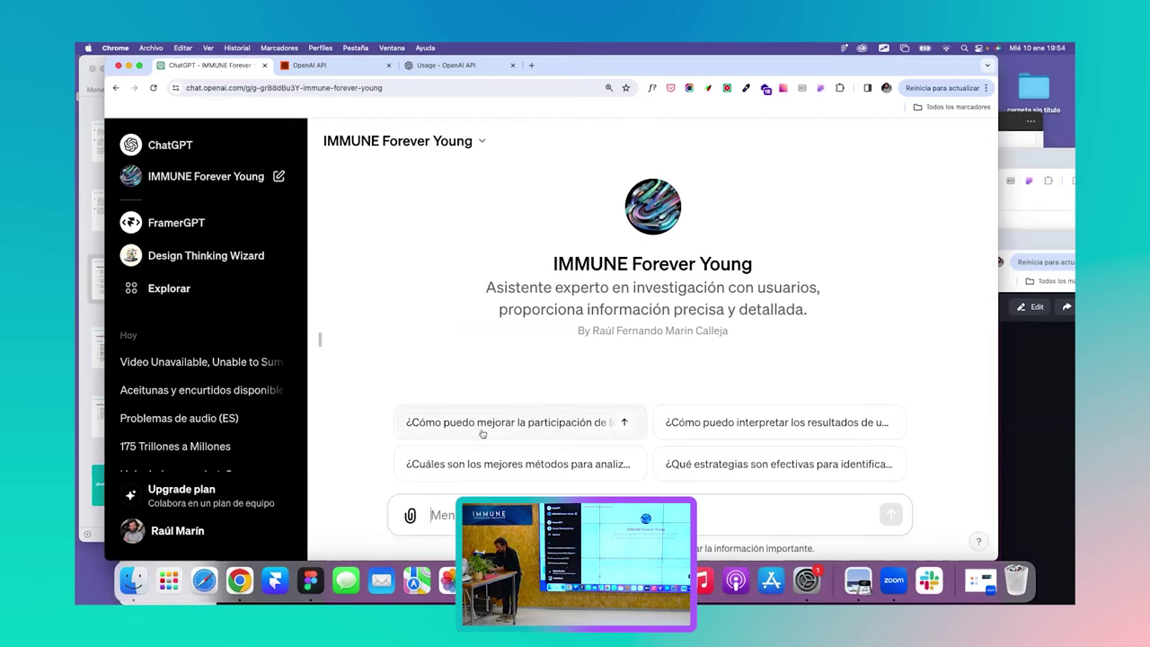
Ask the custom GPT "que le piden los chavales a la banca" and narrow the browser window to uncover the PDF behind it.
text(que)
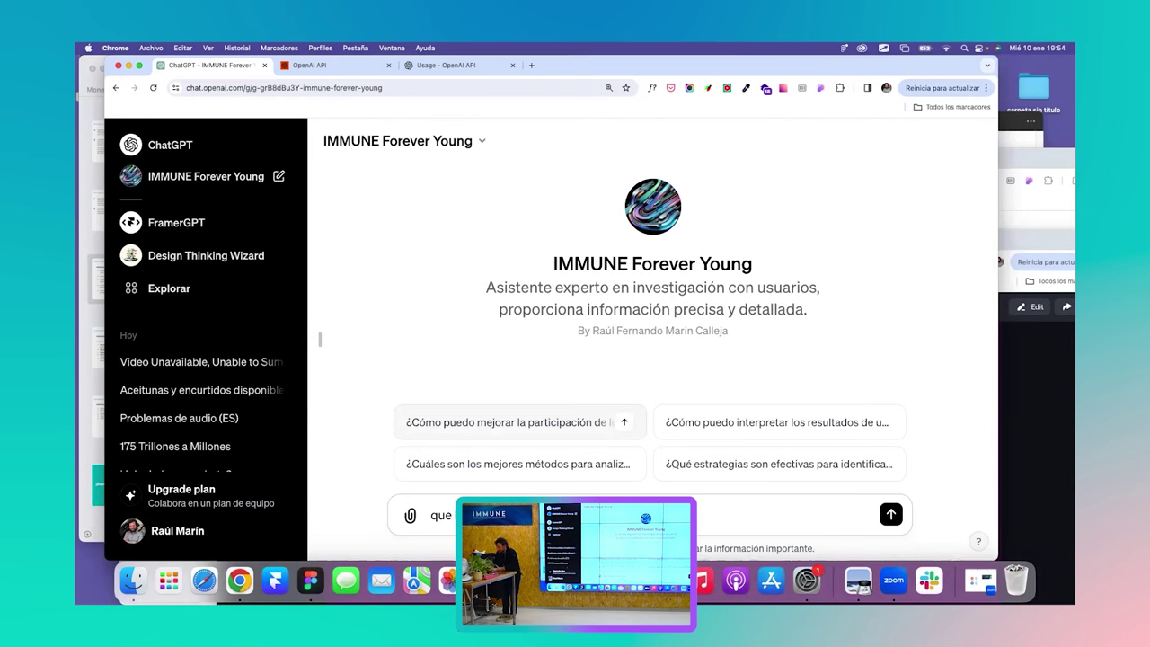
key(Return)
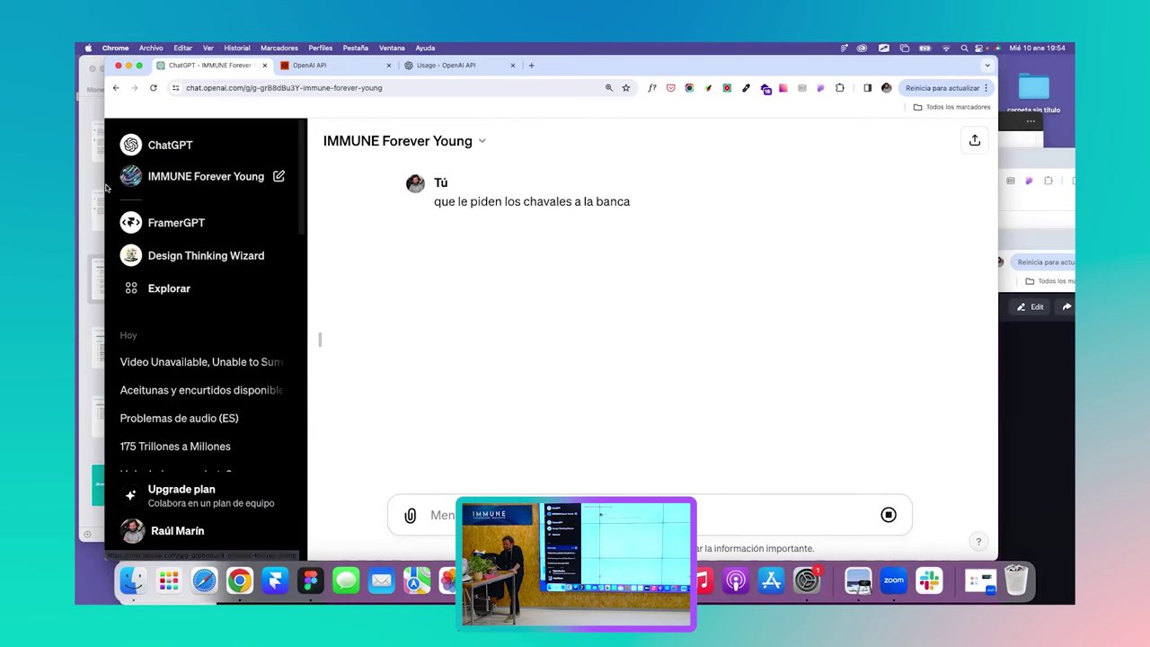
drag(106, 185, 326, 193)
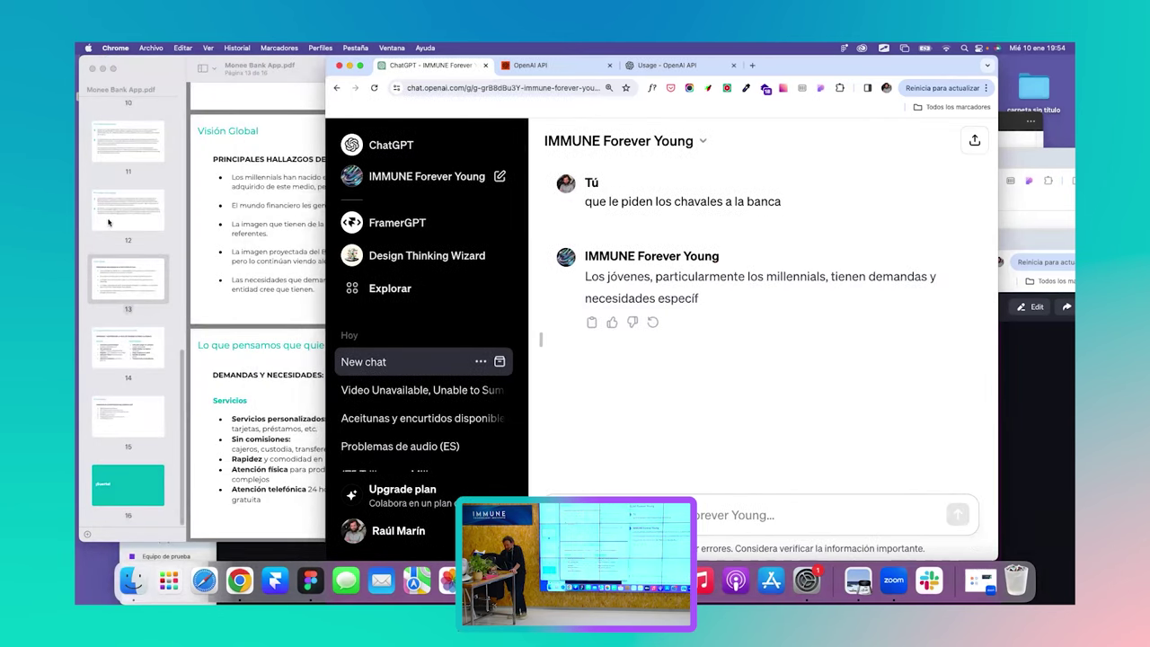
Switch to Vista Previa and review Monee Bank App.pdf from the page 13 findings back to the student profile on page 7.
click(203, 222)
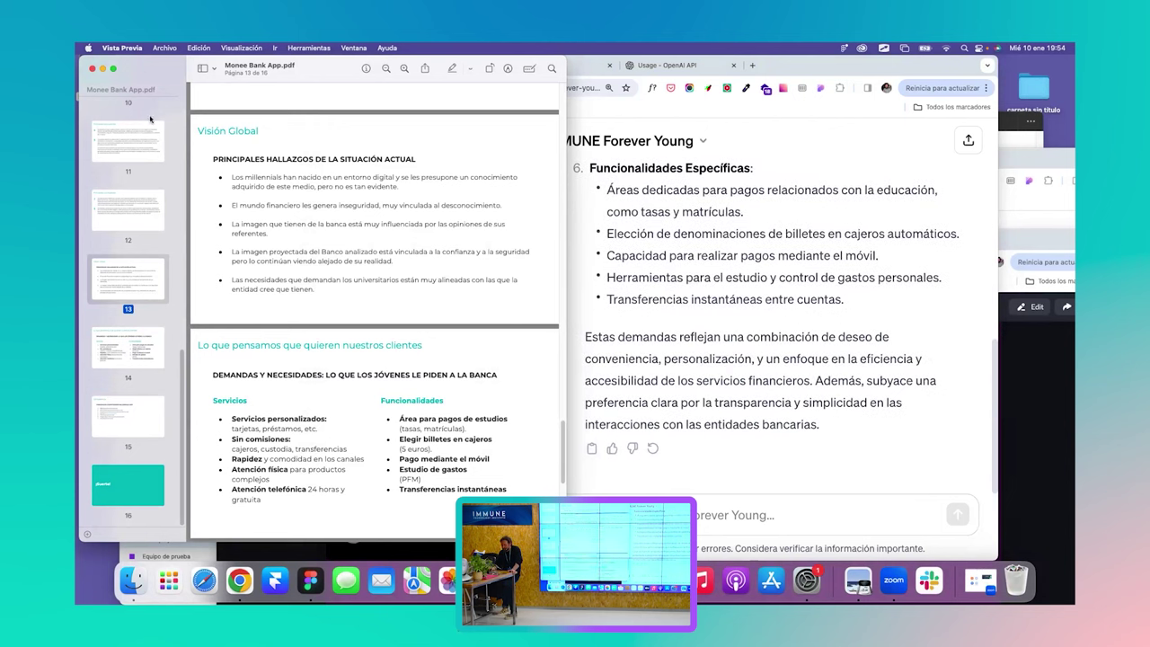
scroll(345, 207, up, 5)
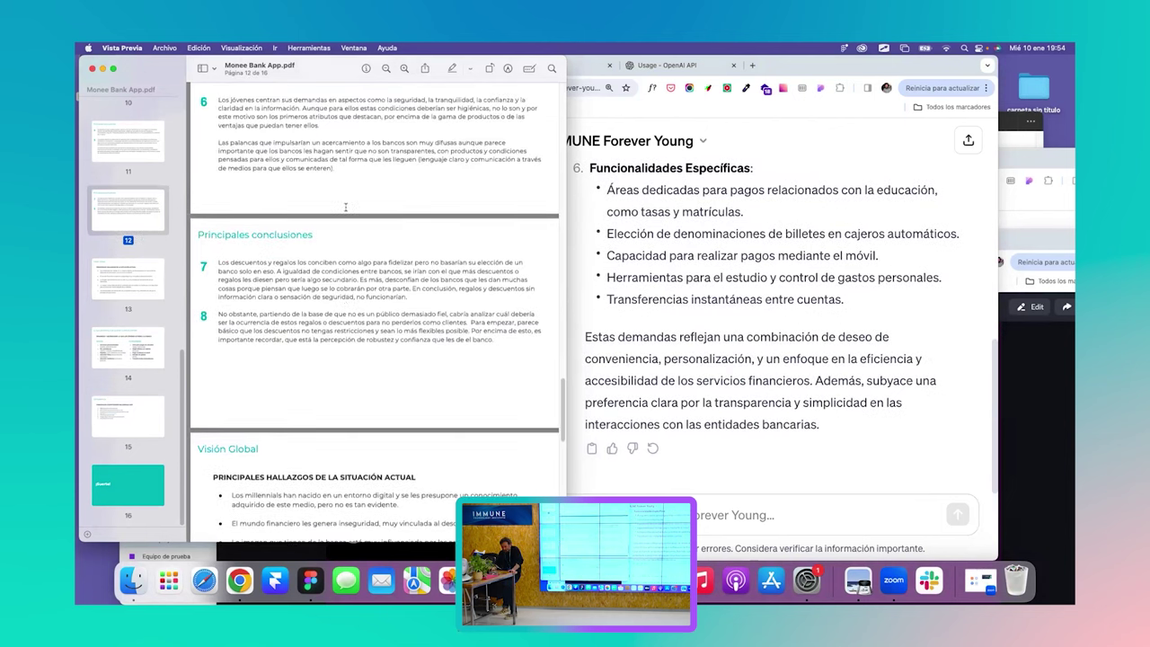
scroll(345, 207, up, 10)
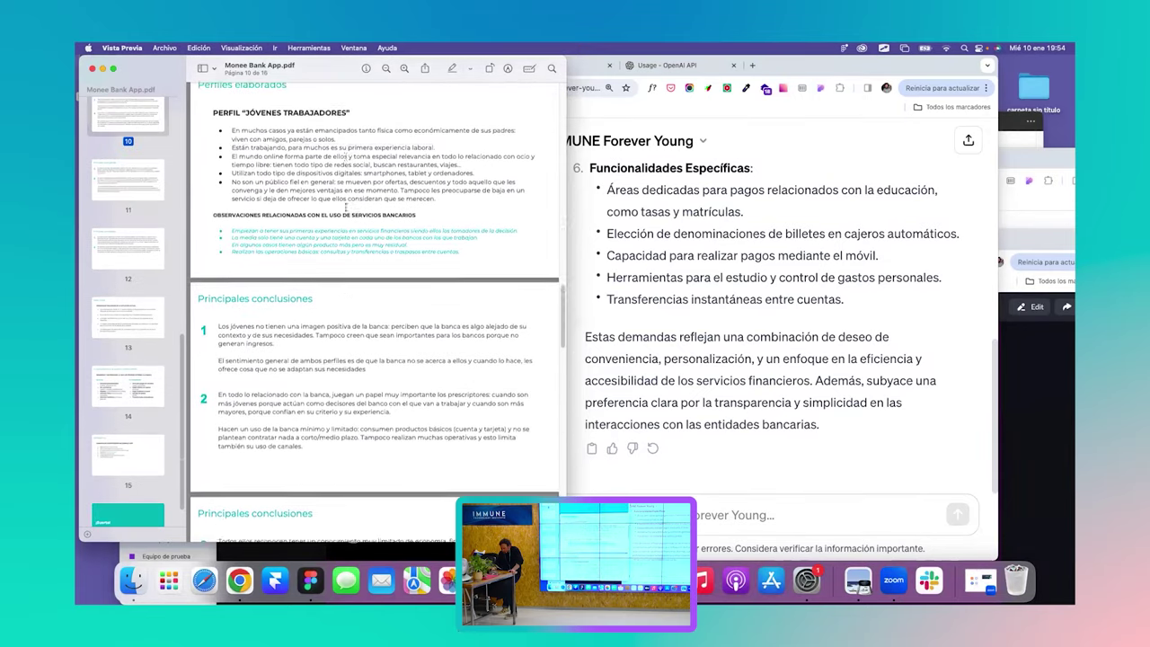
scroll(345, 207, up, 15)
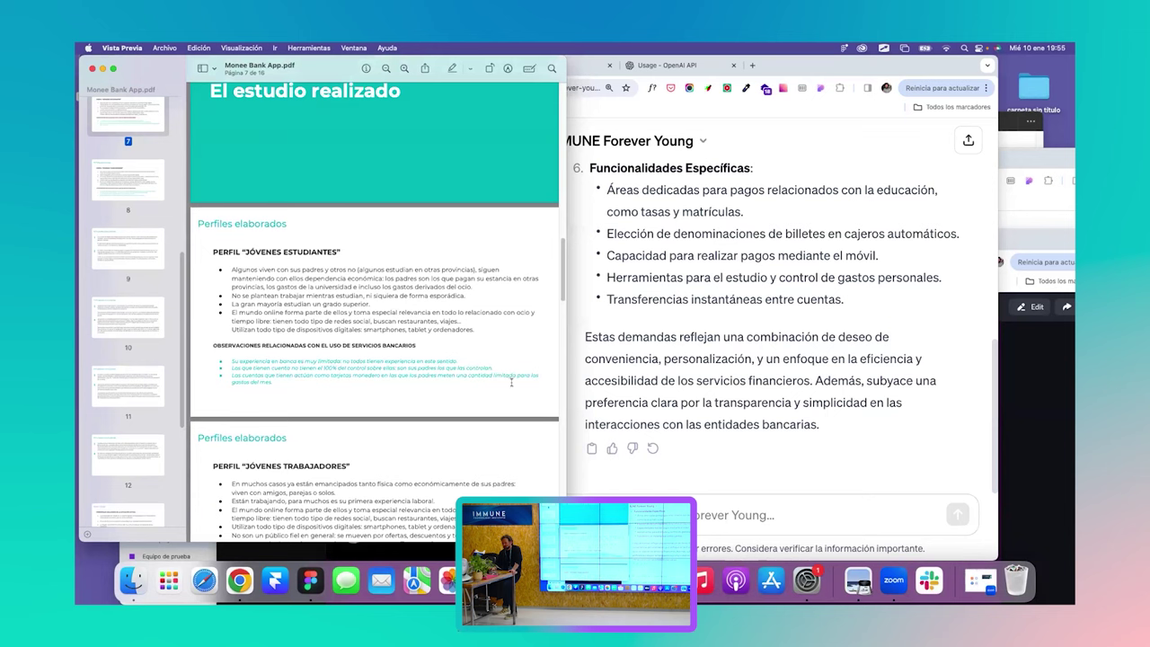
scroll(400, 319, up, 3)
scroll(434, 365, down, 3)
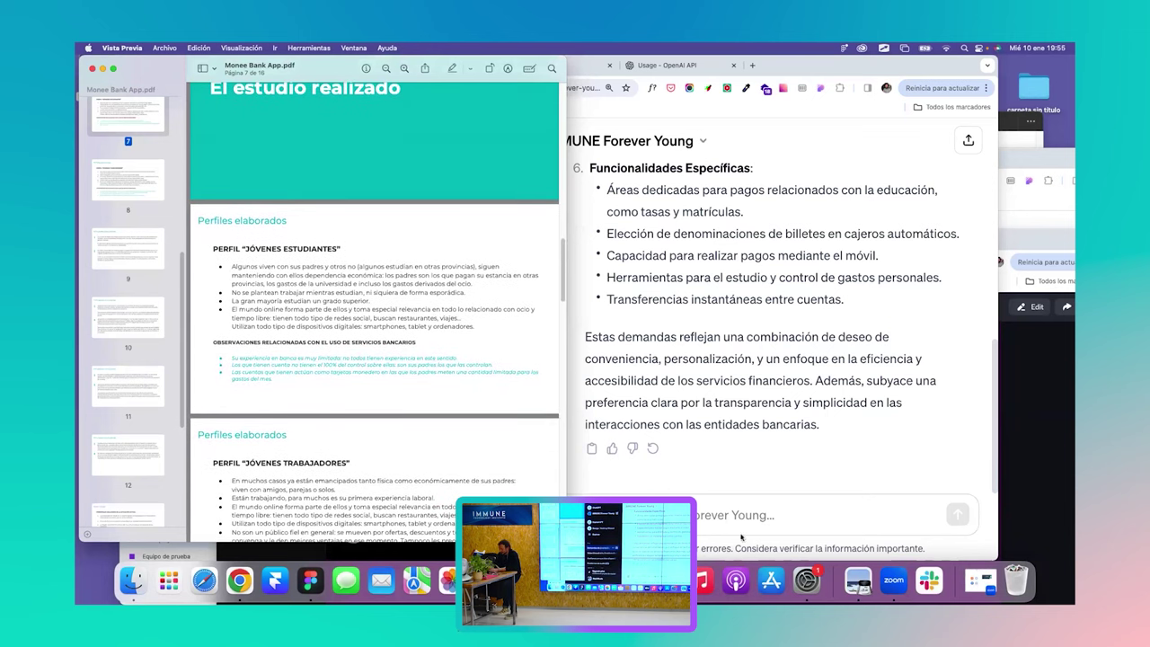
Return to the IMMUNE Forever Young chat in Chrome and ask "dime que perfiles tiene el estudio".
click(707, 516)
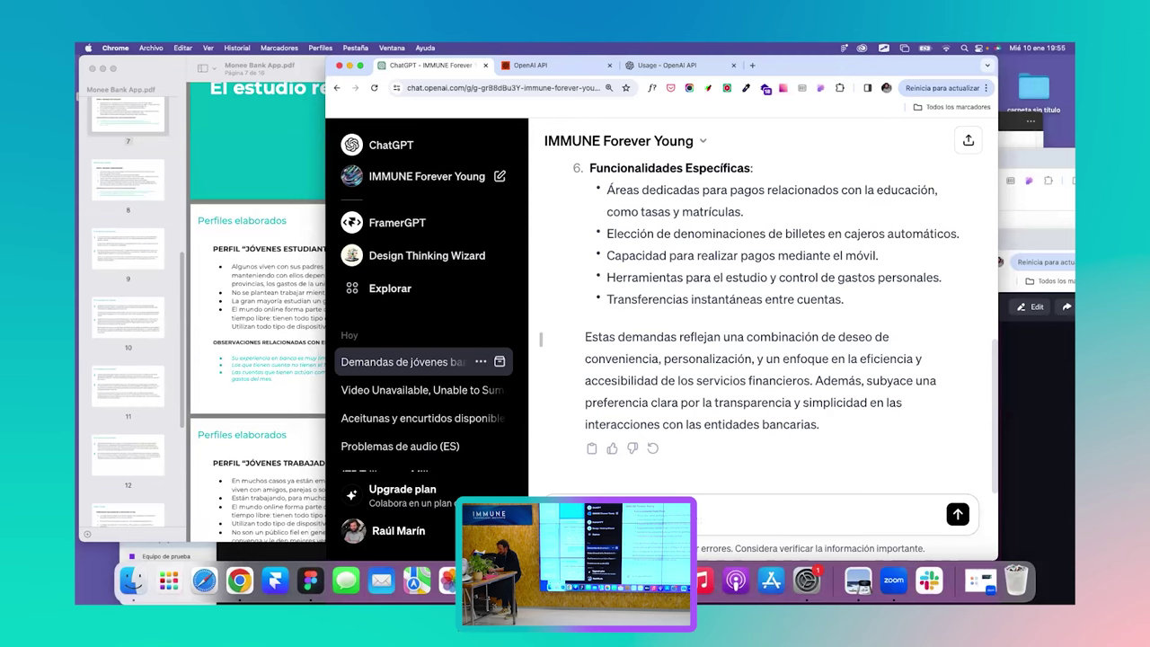
text(ne el estudio)
key(Return)
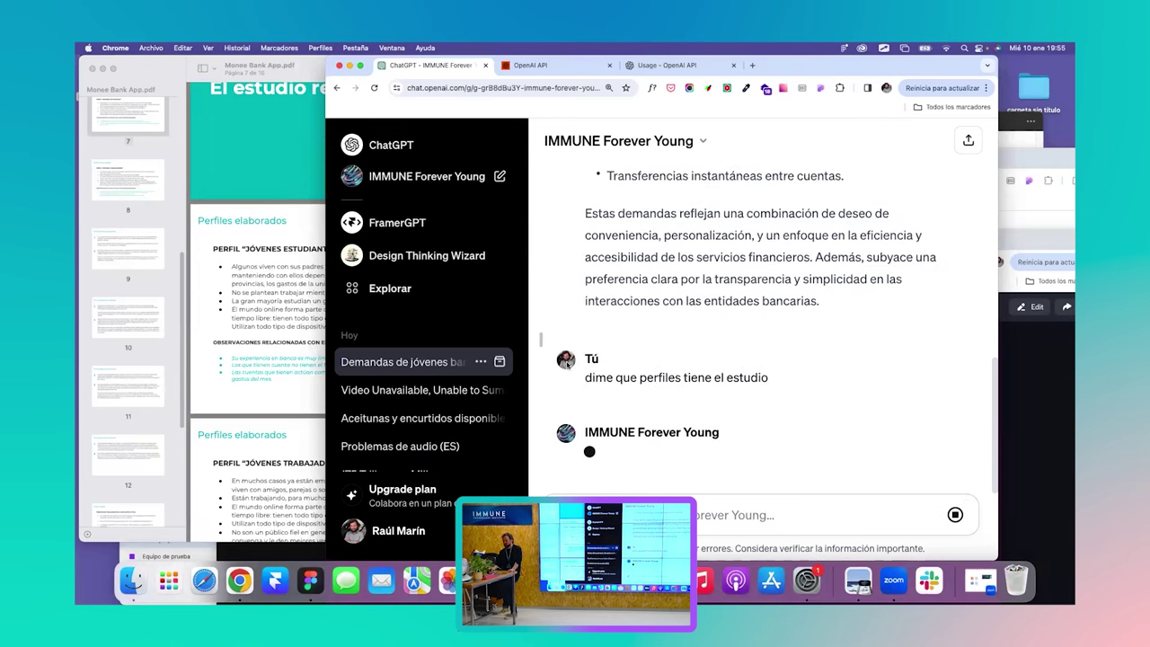
Check the "Jóvenes trabajadores" profile in the PDF against the GPT's answer, and return to the chat.
click(305, 261)
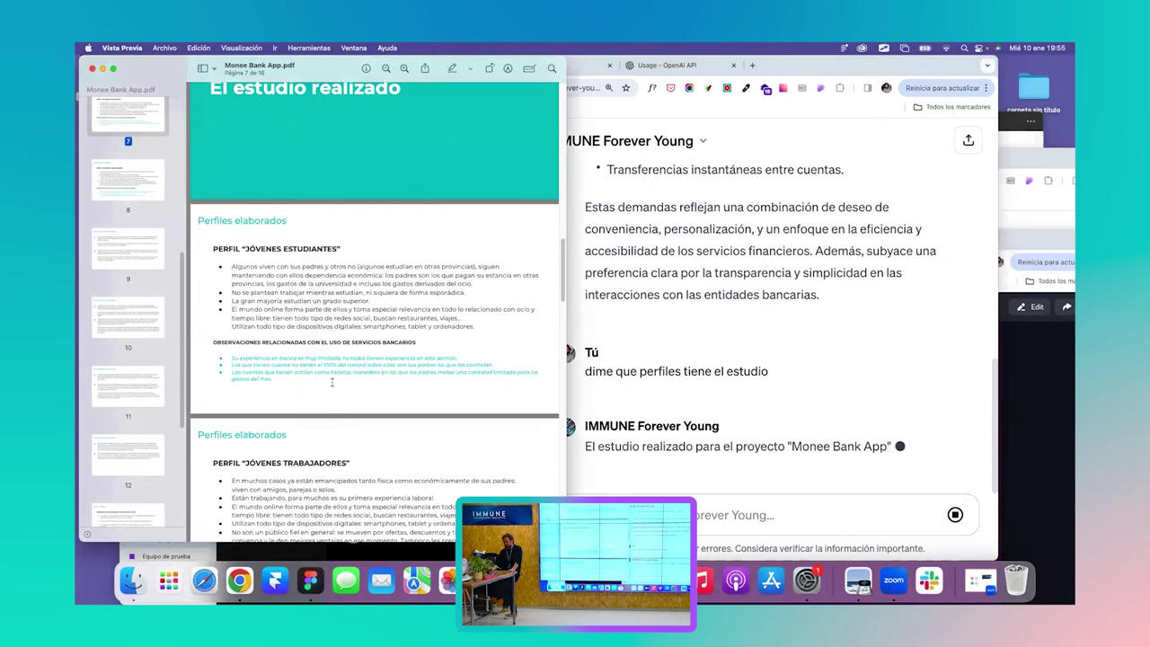
scroll(351, 262, down, 5)
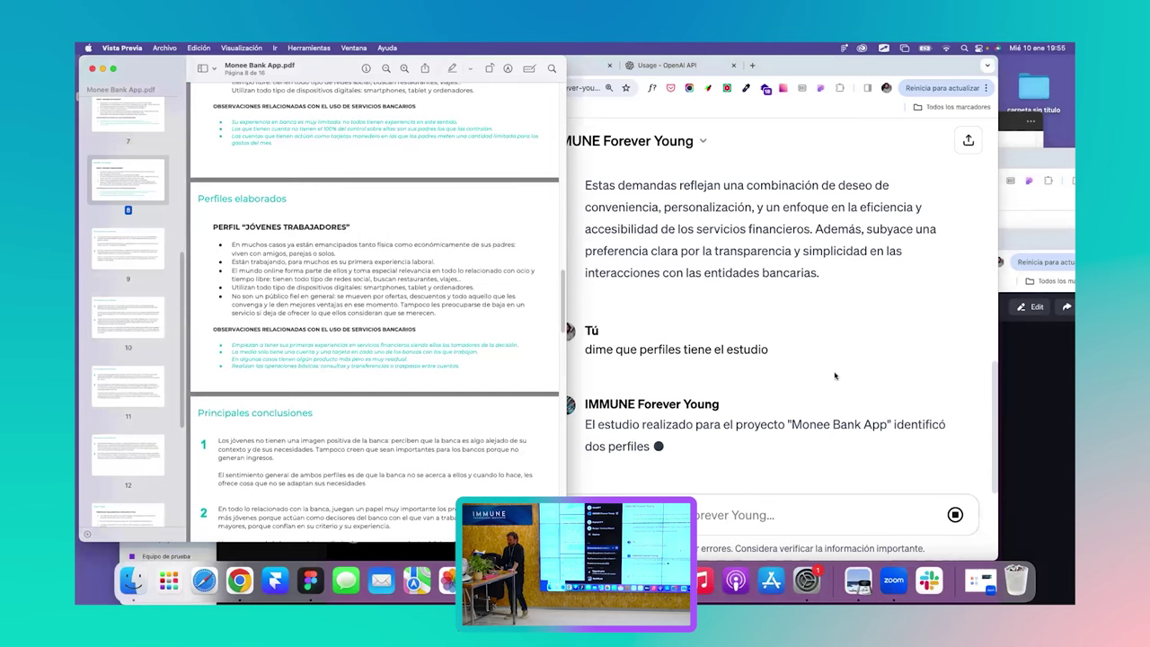
click(835, 376)
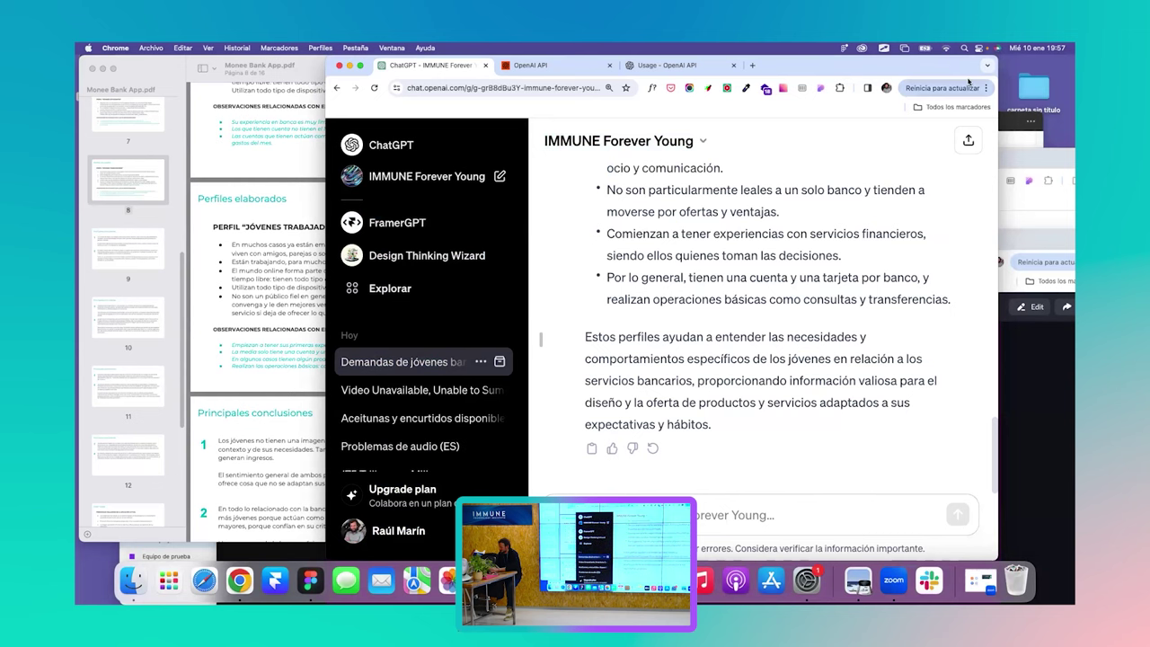
Shift the browser window, search Google for "zapier" in place of the OpenAI usage page, and open the Zapier website.
drag(954, 72, 866, 158)
click(619, 114)
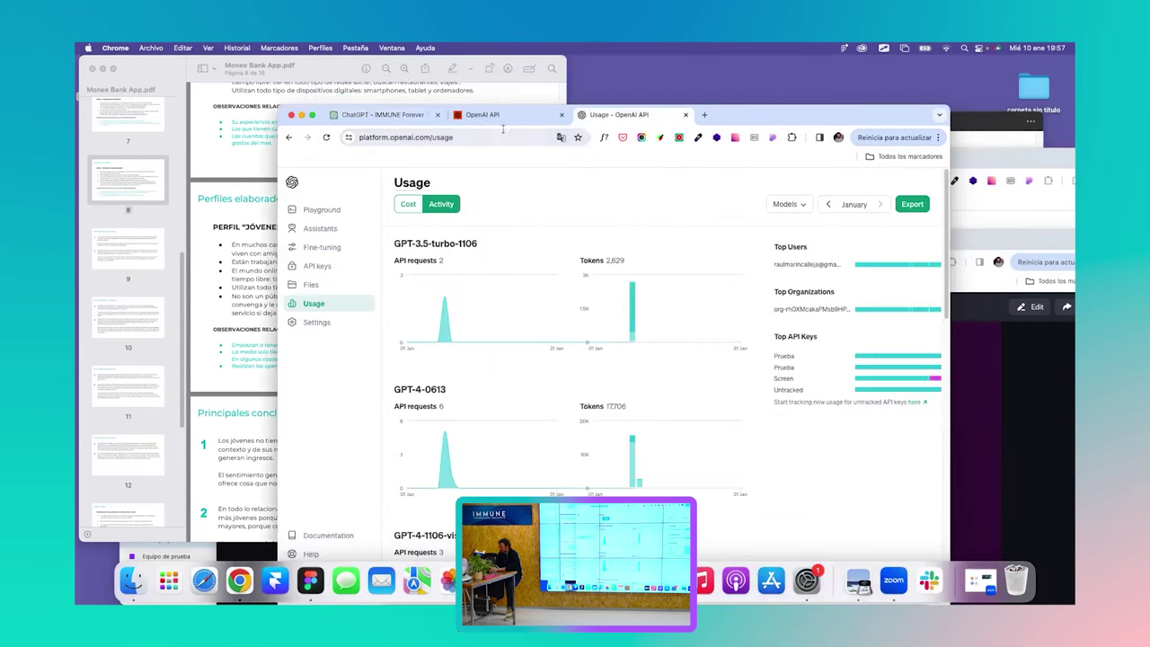
click(472, 138)
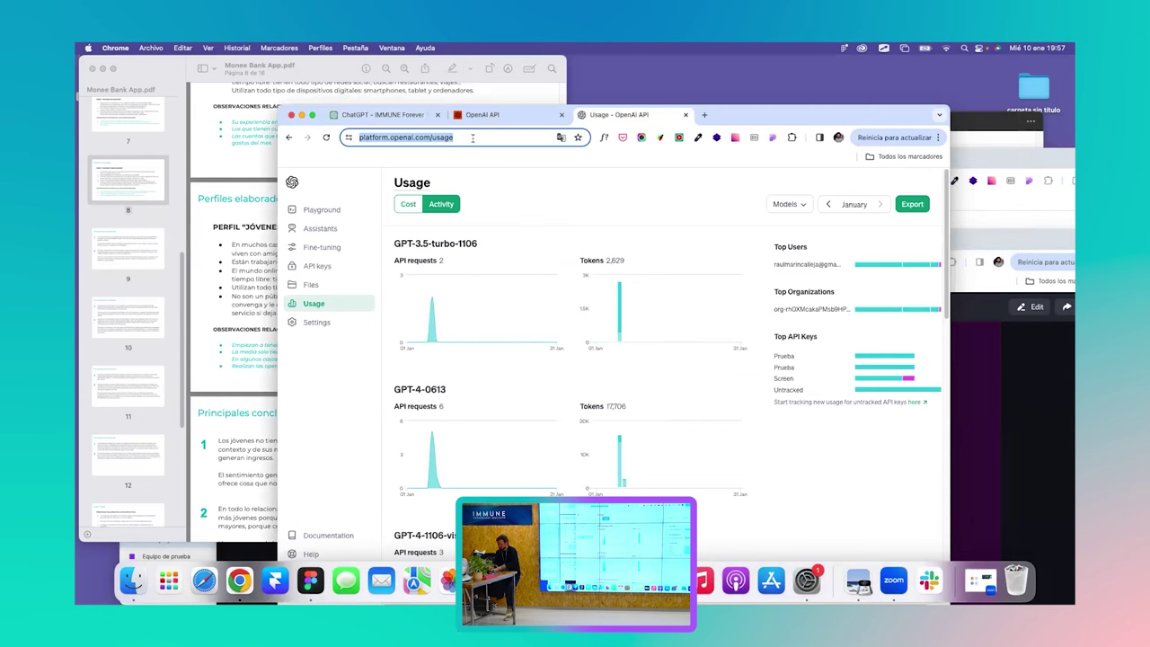
text(pier)
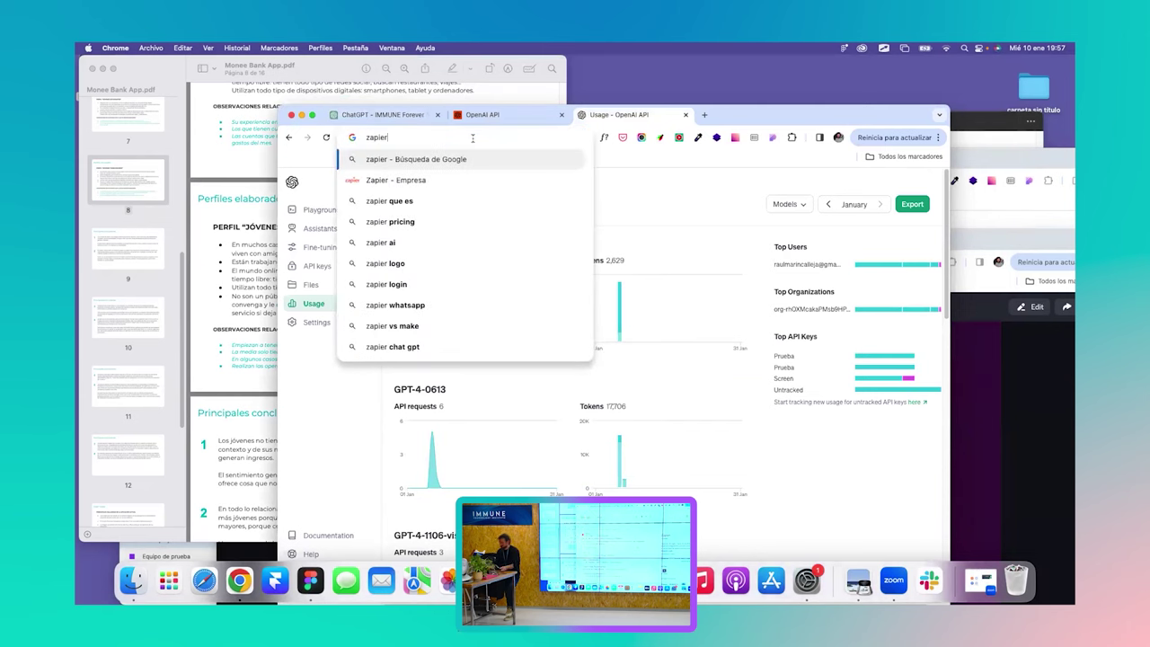
key(Return)
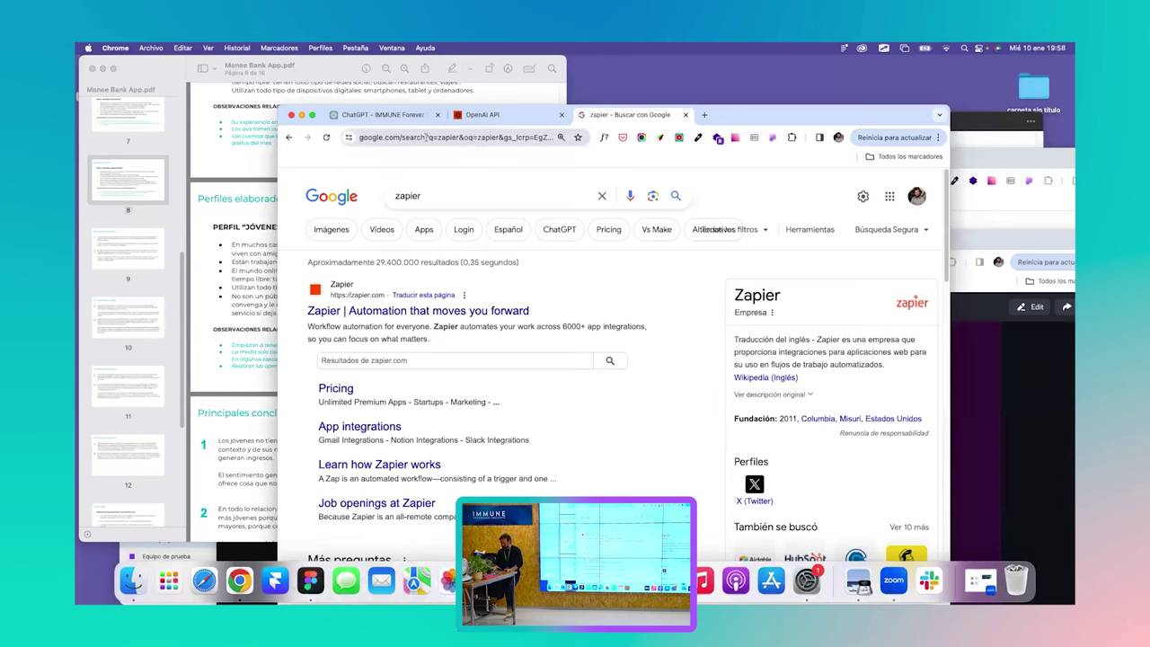
click(396, 311)
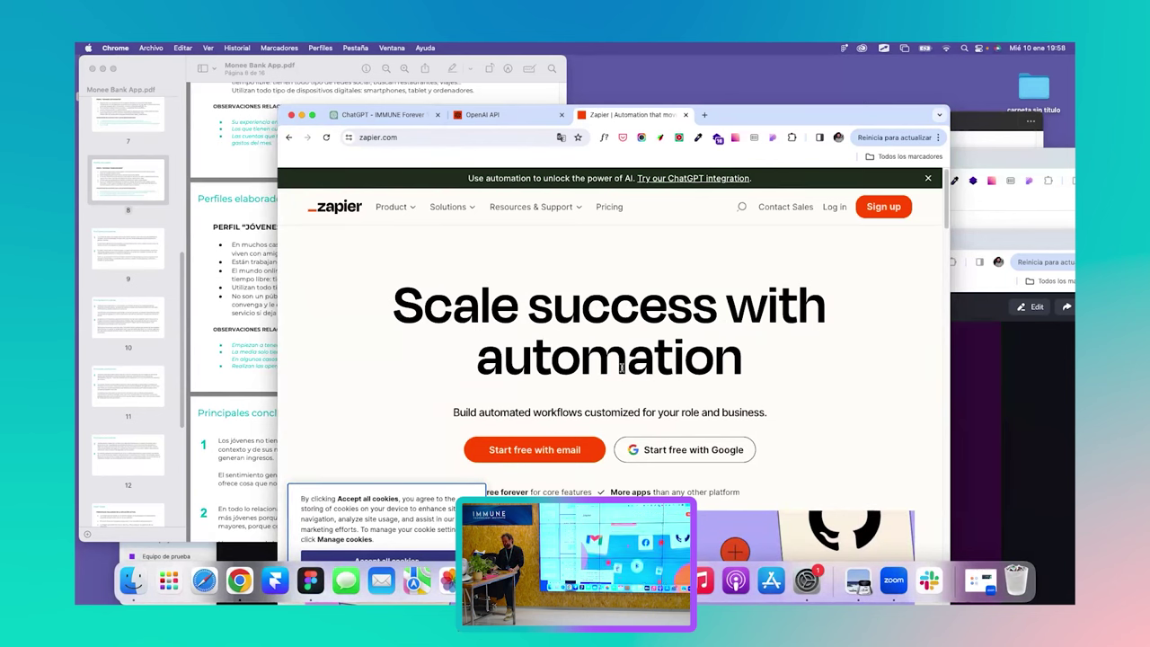
Look over the Zapier homepage, open the AI features page and examine its workflow demo.
scroll(622, 369, down, 3)
scroll(621, 370, down, 5)
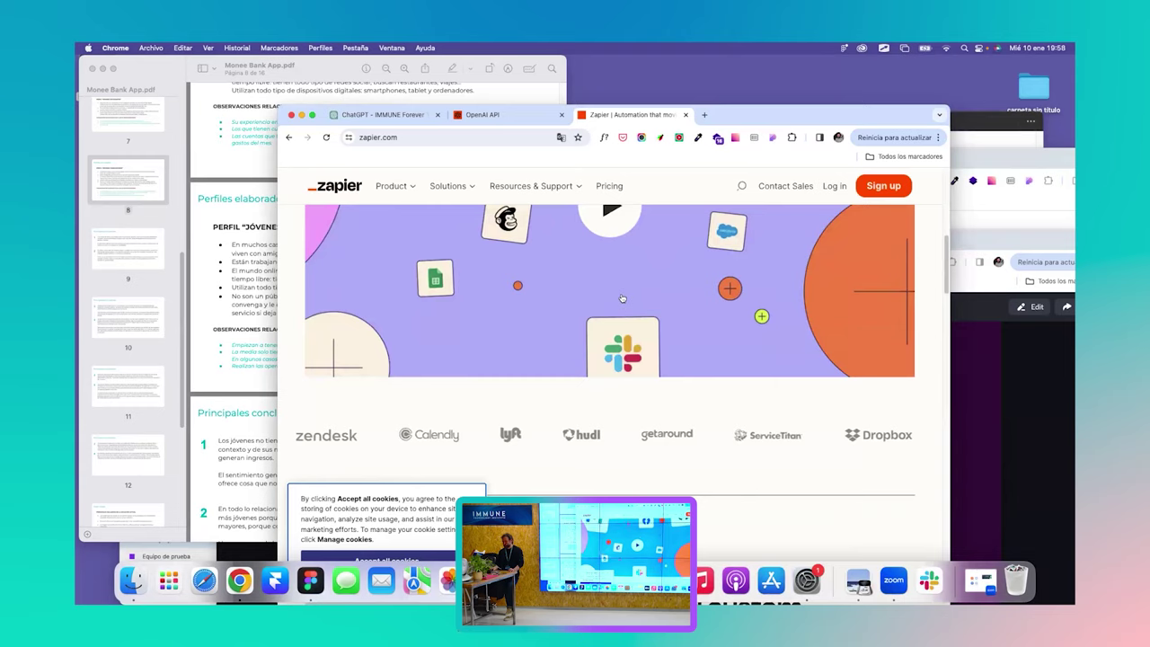
scroll(622, 297, up, 2)
scroll(621, 297, up, 2)
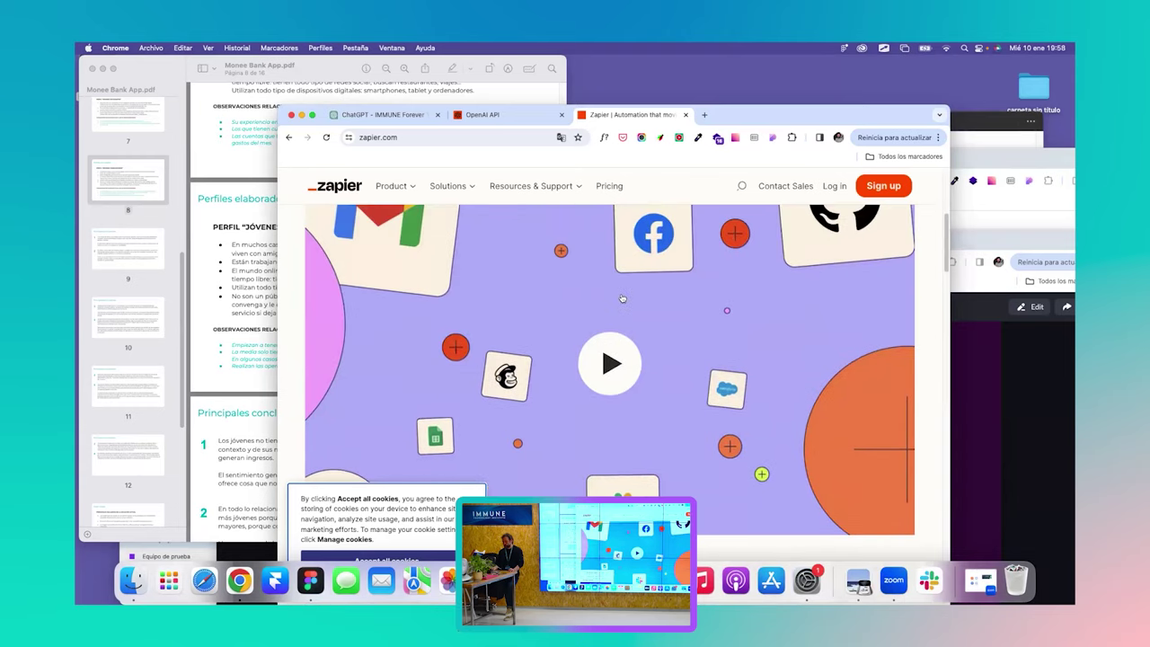
click(406, 187)
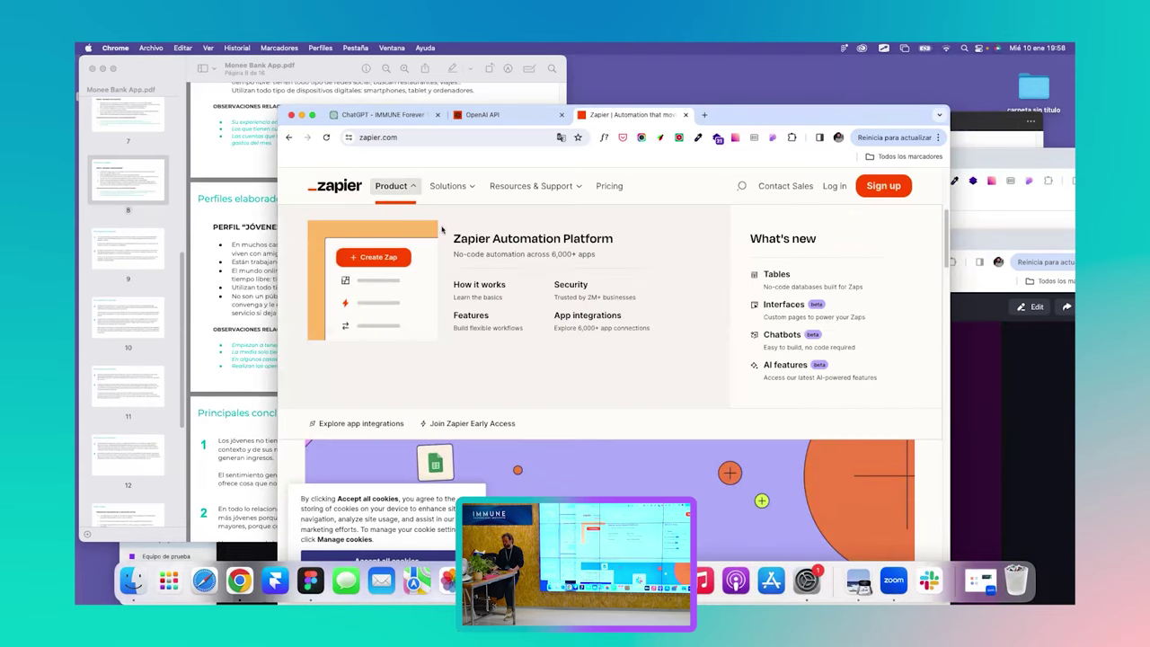
click(787, 364)
scroll(789, 362, down, 6)
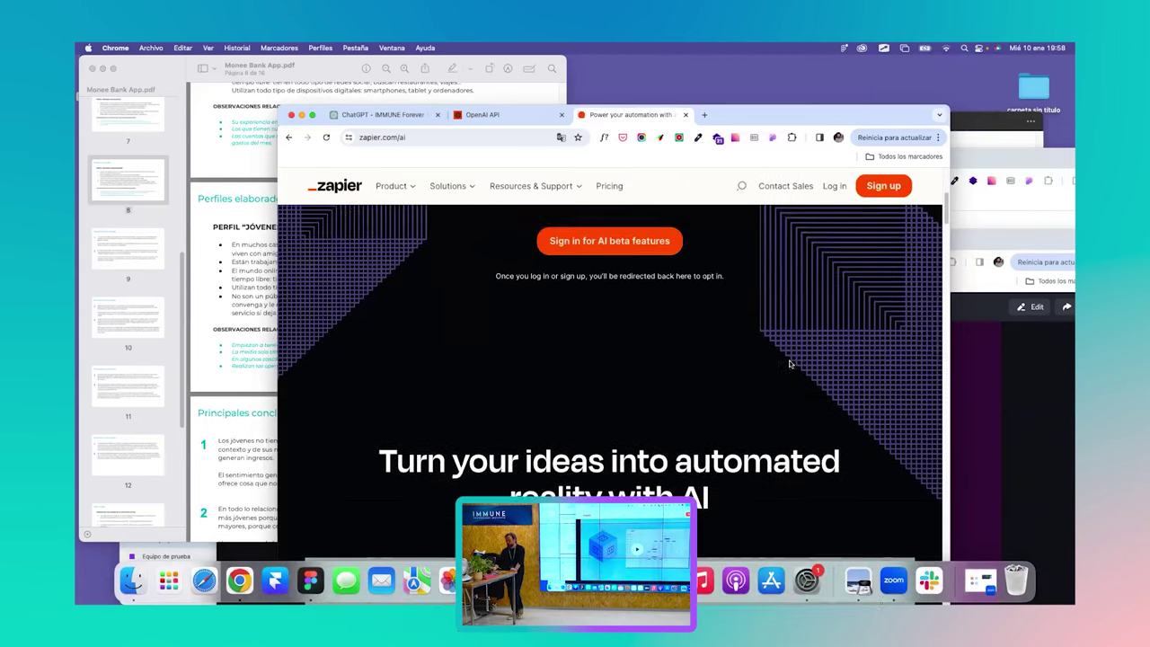
scroll(791, 365, down, 5)
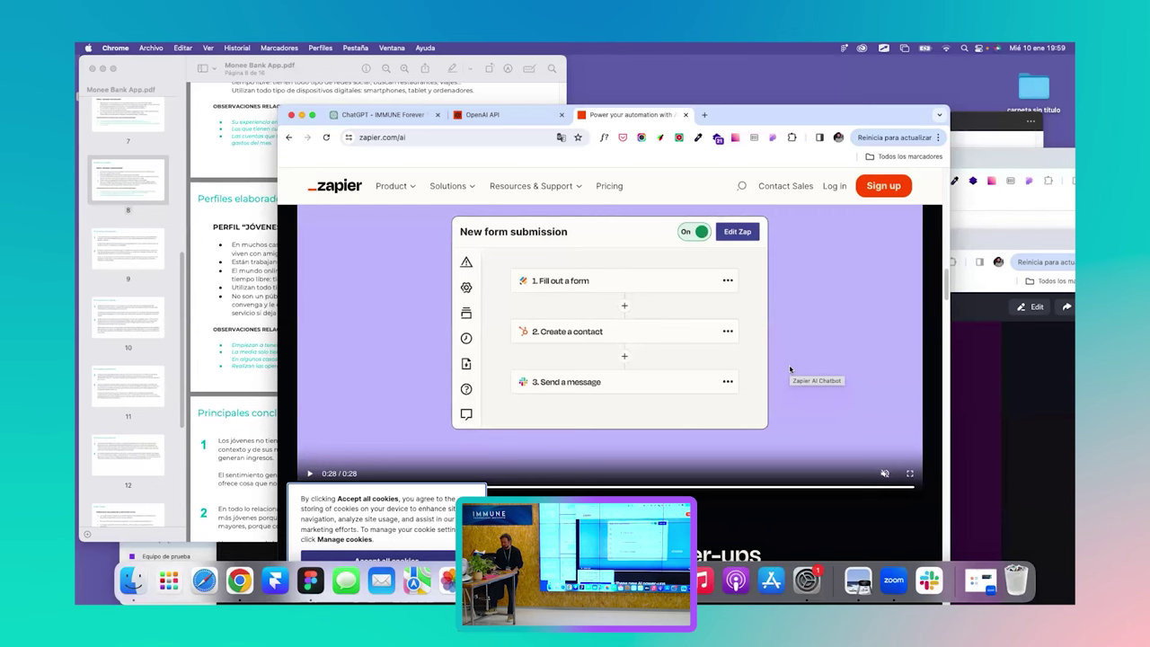
Move the PDF aside, bring the Pitch presentation forward and advance to the full tool list on "Ideación, diseño y prototipado".
click(184, 70)
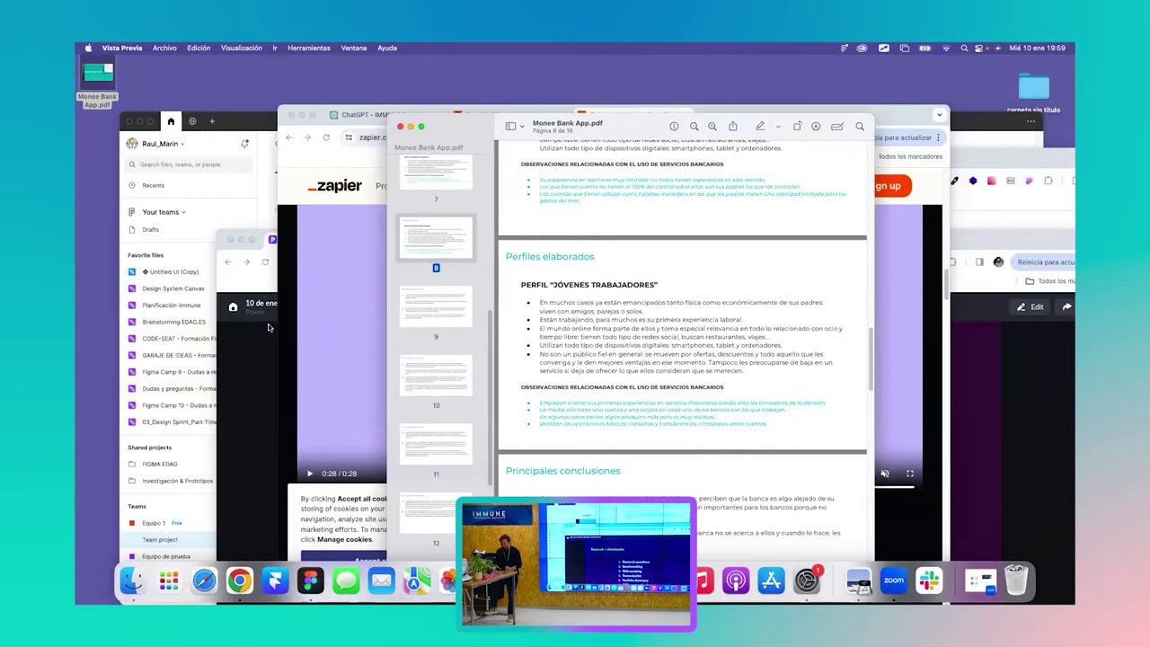
click(429, 244)
double_click(428, 244)
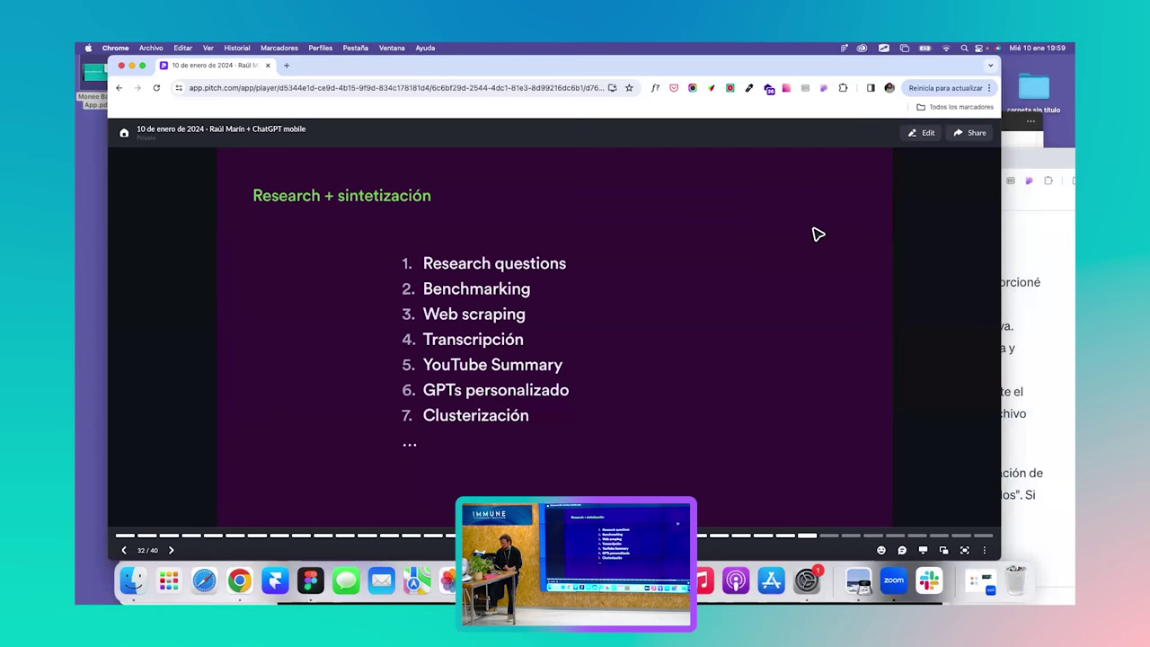
key(Right)
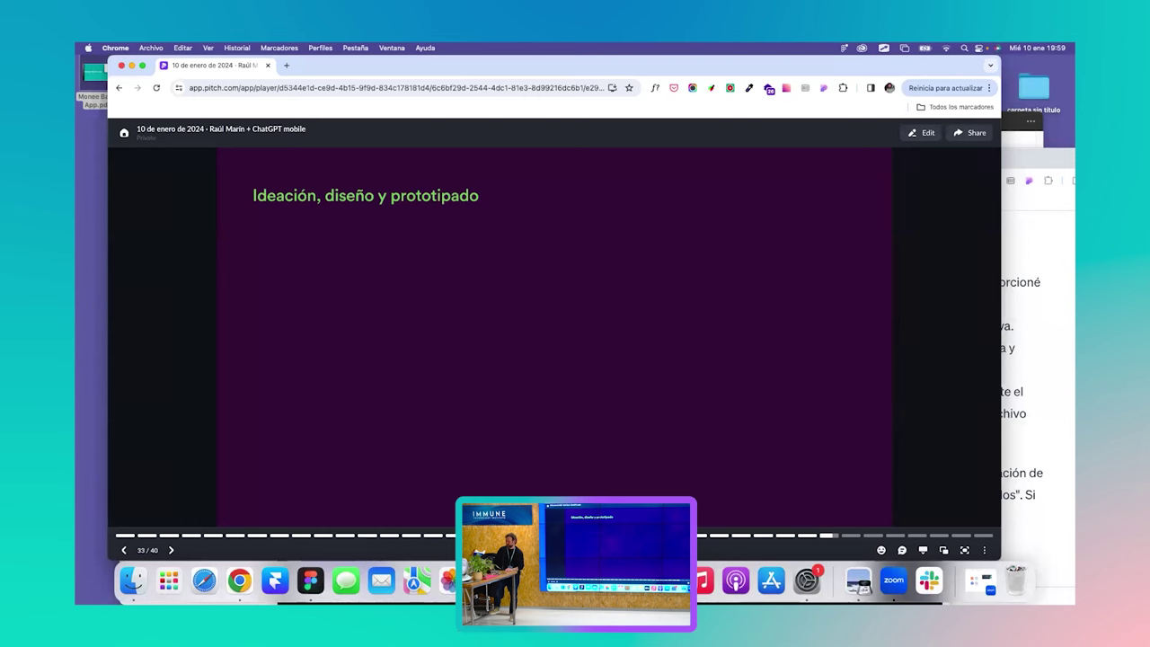
key(Right)
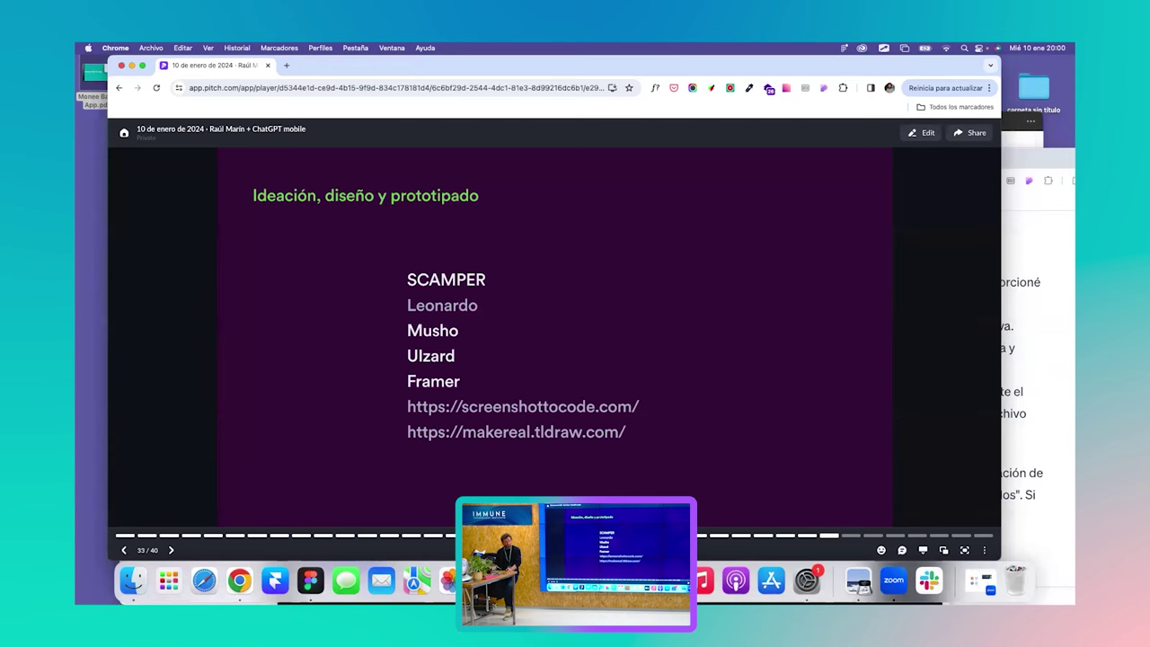
Open the Leonardo link from the slide, sign in with the first Google account and dismiss the Motion announcement.
click(461, 307)
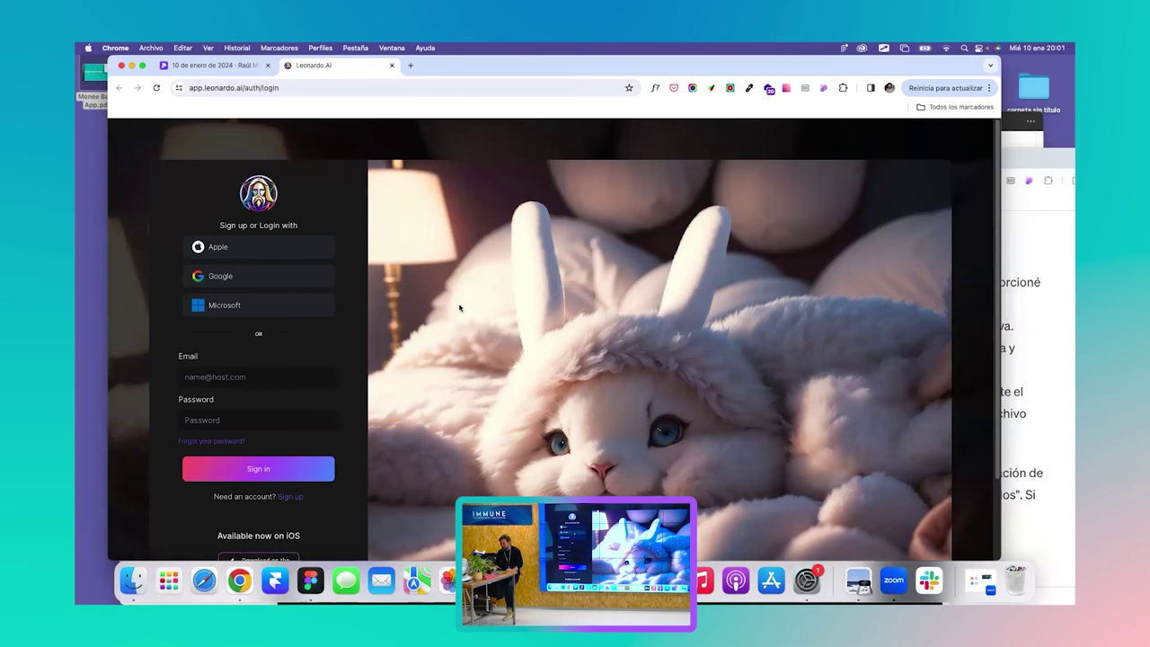
click(254, 276)
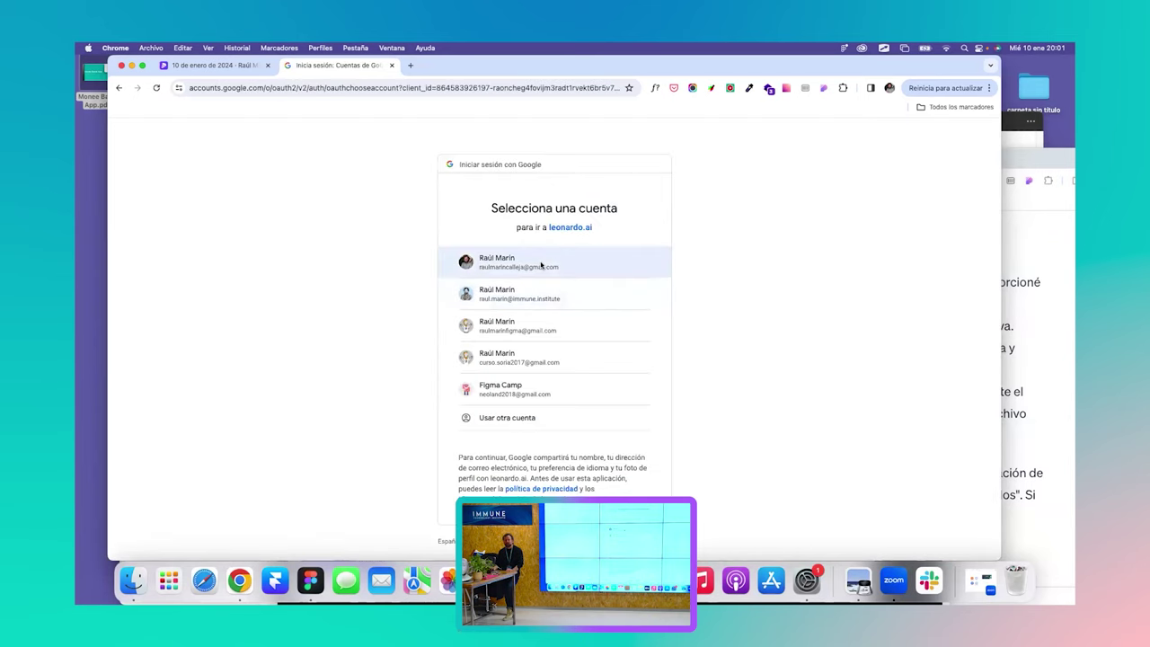
click(541, 265)
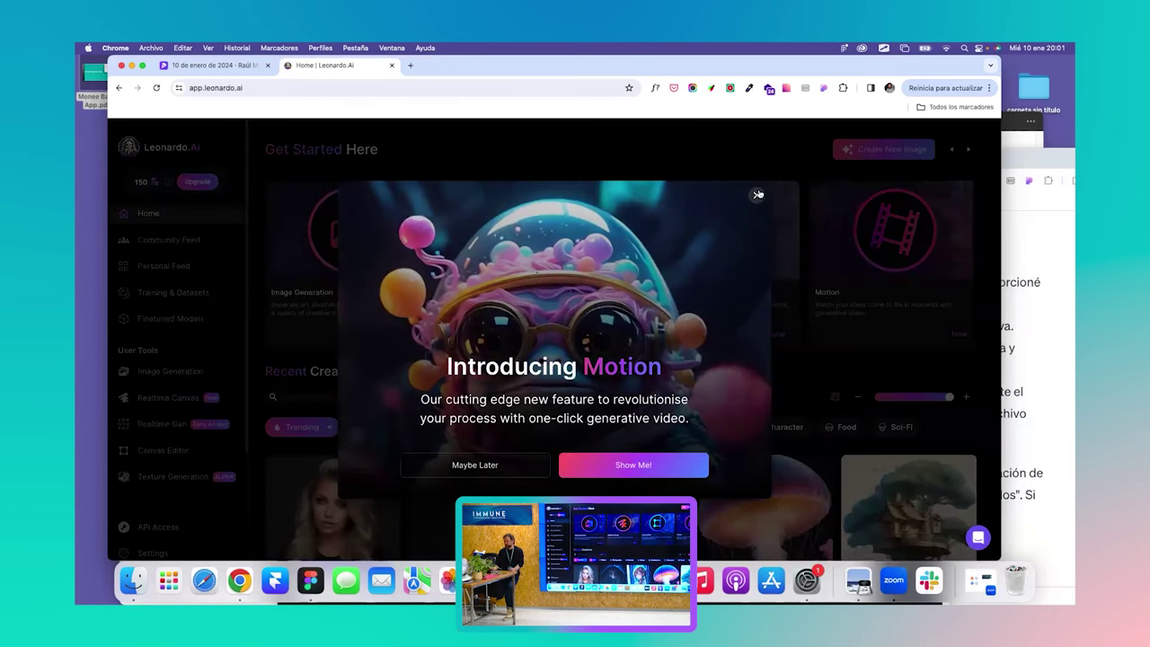
click(757, 194)
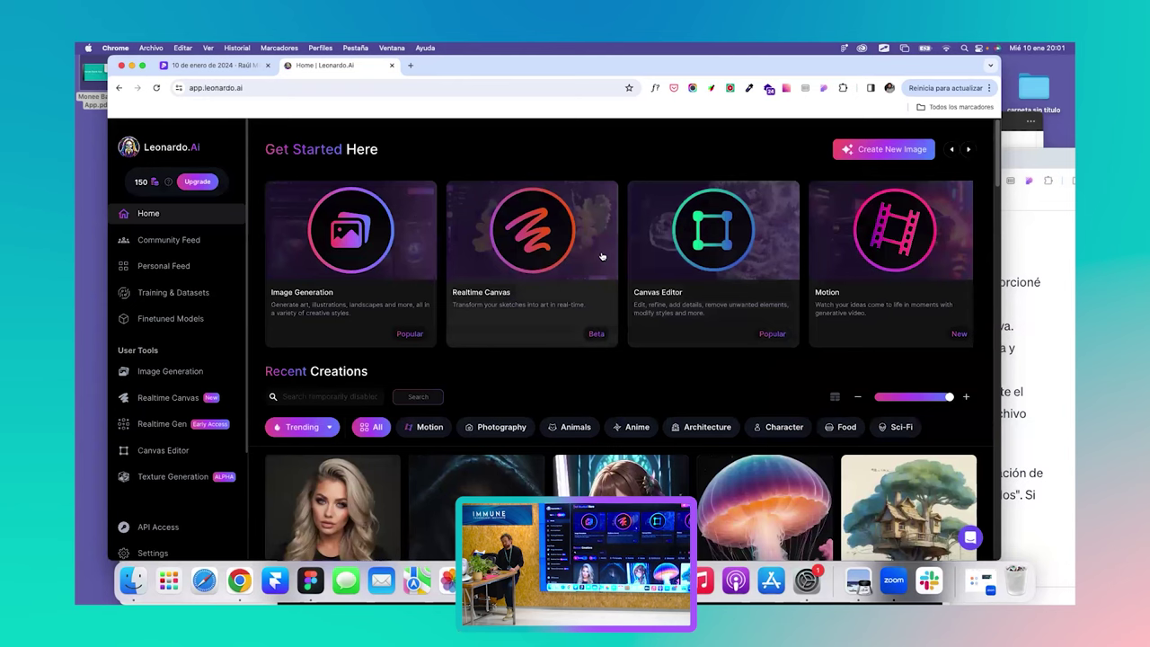
Look through Leonardo.Ai's user tools and open Realtime Canvas.
scroll(601, 257, down, 1)
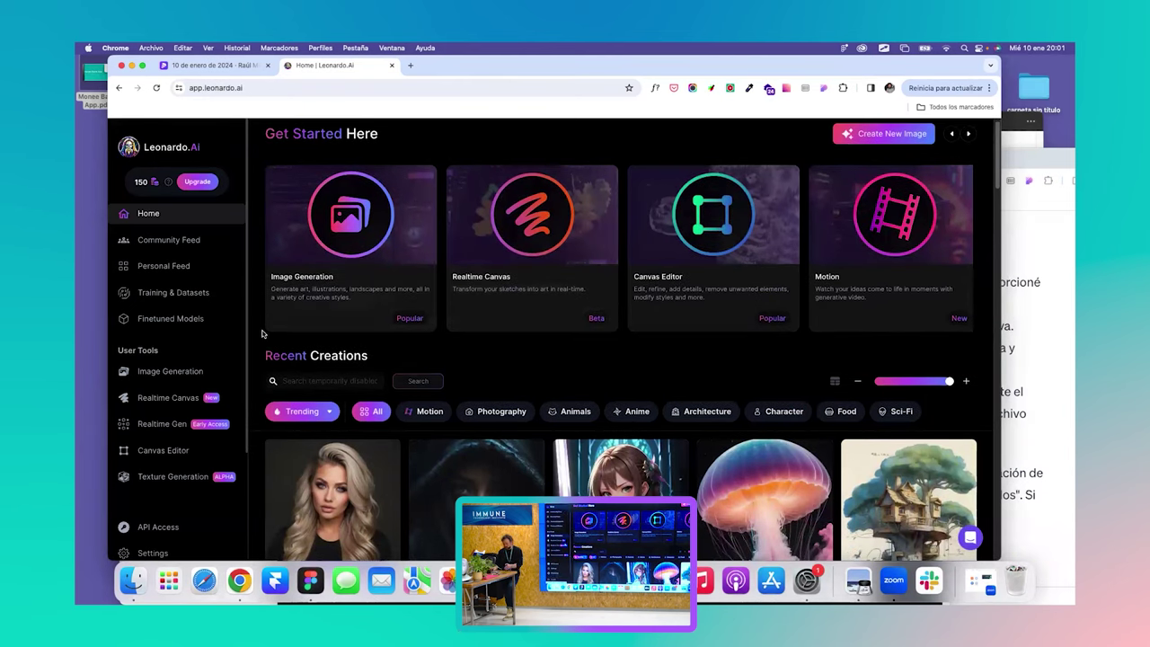
scroll(217, 342, down, 4)
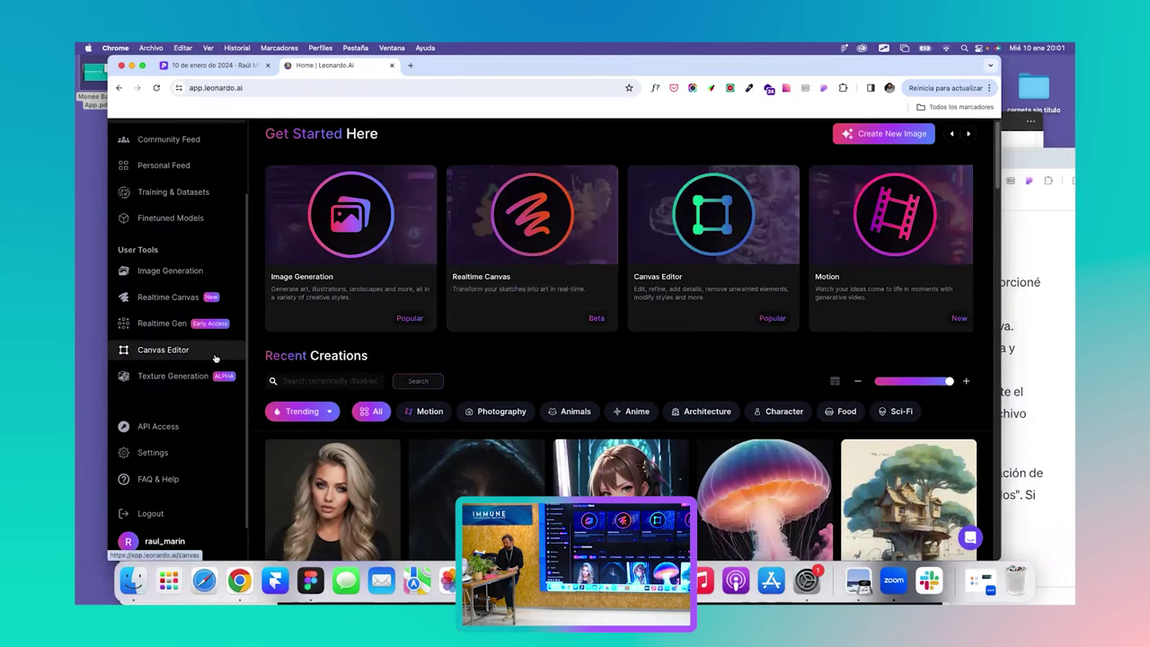
scroll(217, 346, up, 1)
scroll(216, 358, up, 2)
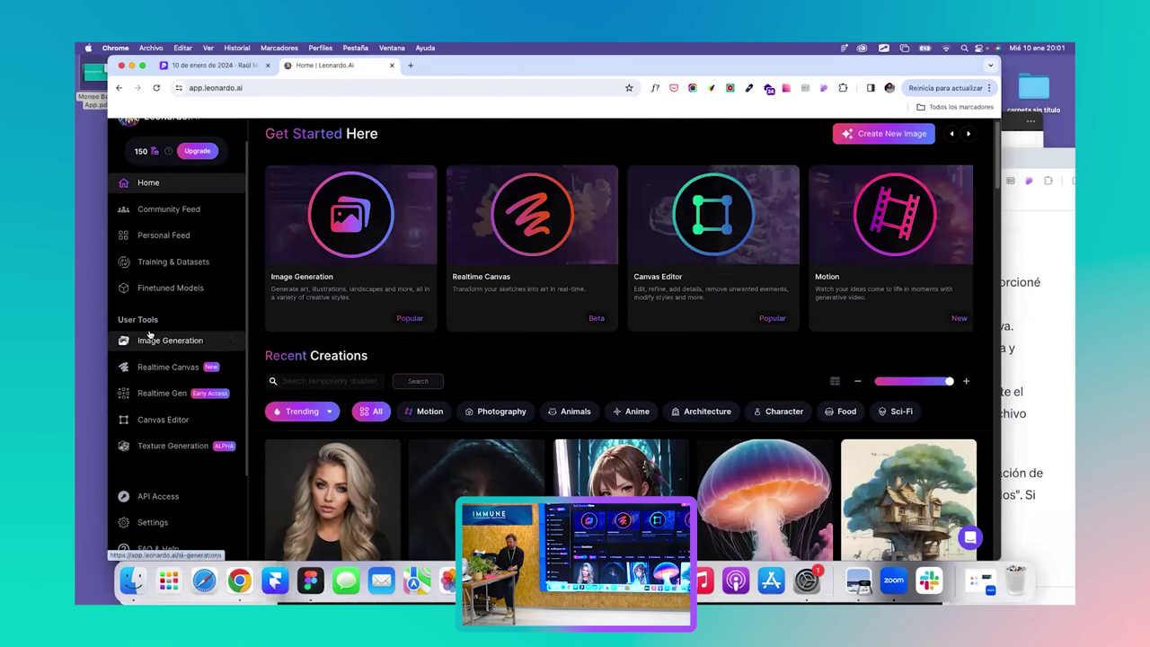
click(175, 369)
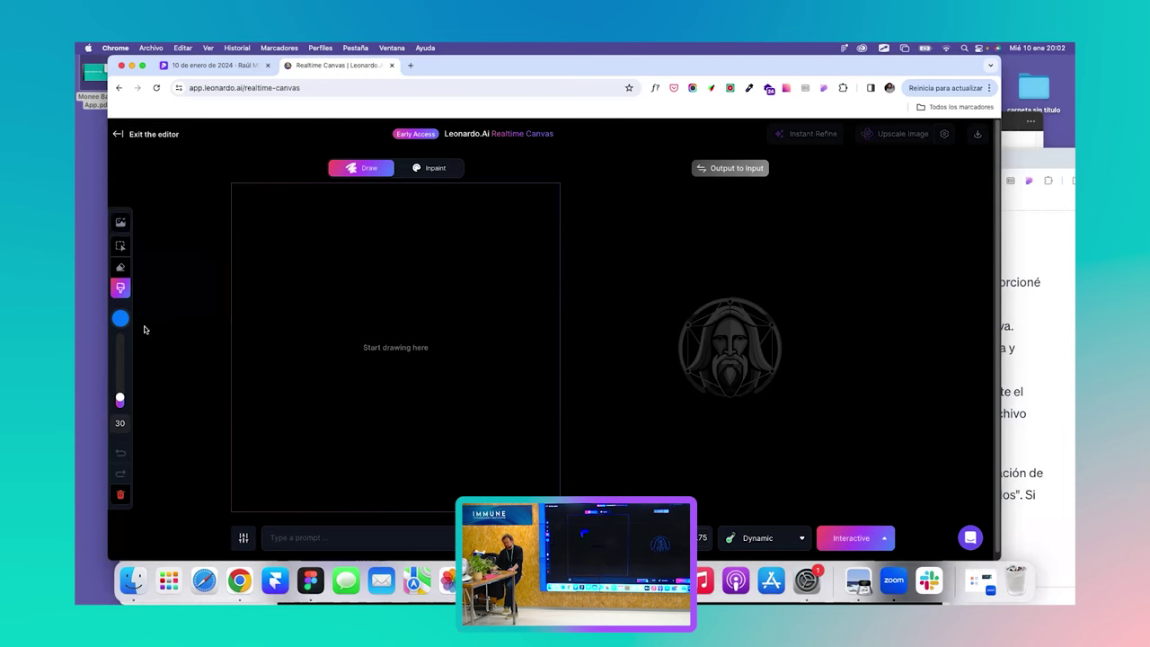
Draw a blue face with two rounded lenses, a bridge and a smile, and set the style to Sketch Color.
mouse_move(349, 275)
mouse_down()
mouse_move(330, 311)
mouse_move(346, 244)
mouse_move(318, 262)
mouse_up()
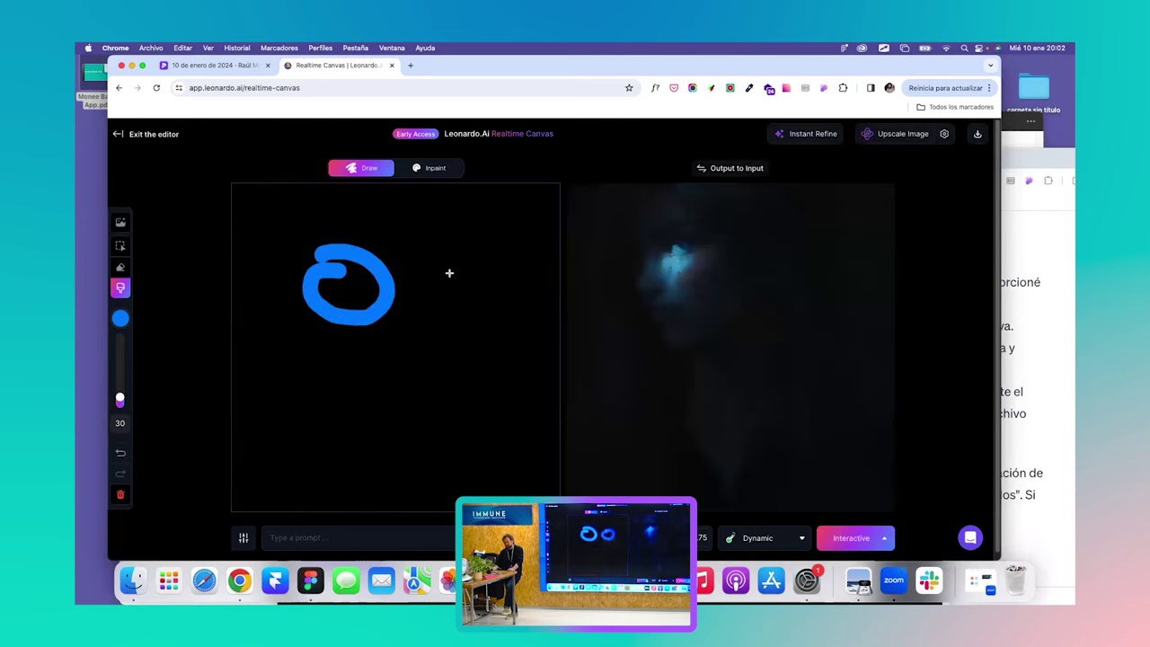
mouse_move(449, 272)
mouse_down()
mouse_move(477, 295)
mouse_move(434, 274)
mouse_move(388, 291)
mouse_up()
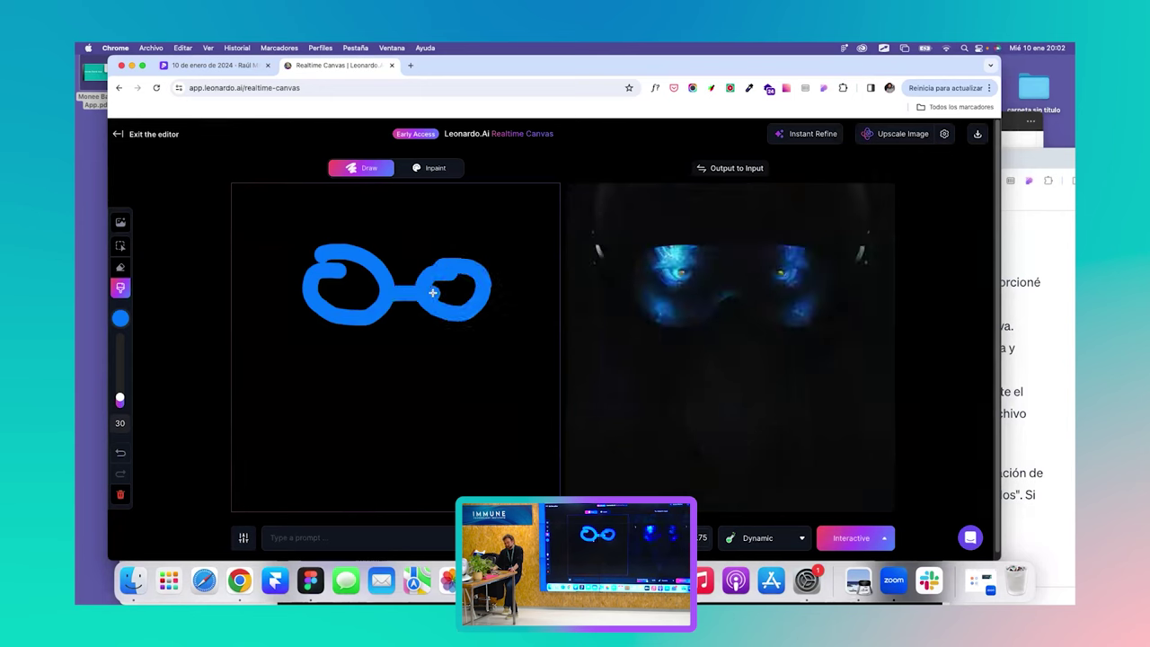
mouse_move(362, 346)
mouse_down()
mouse_move(372, 357)
mouse_move(439, 348)
mouse_up()
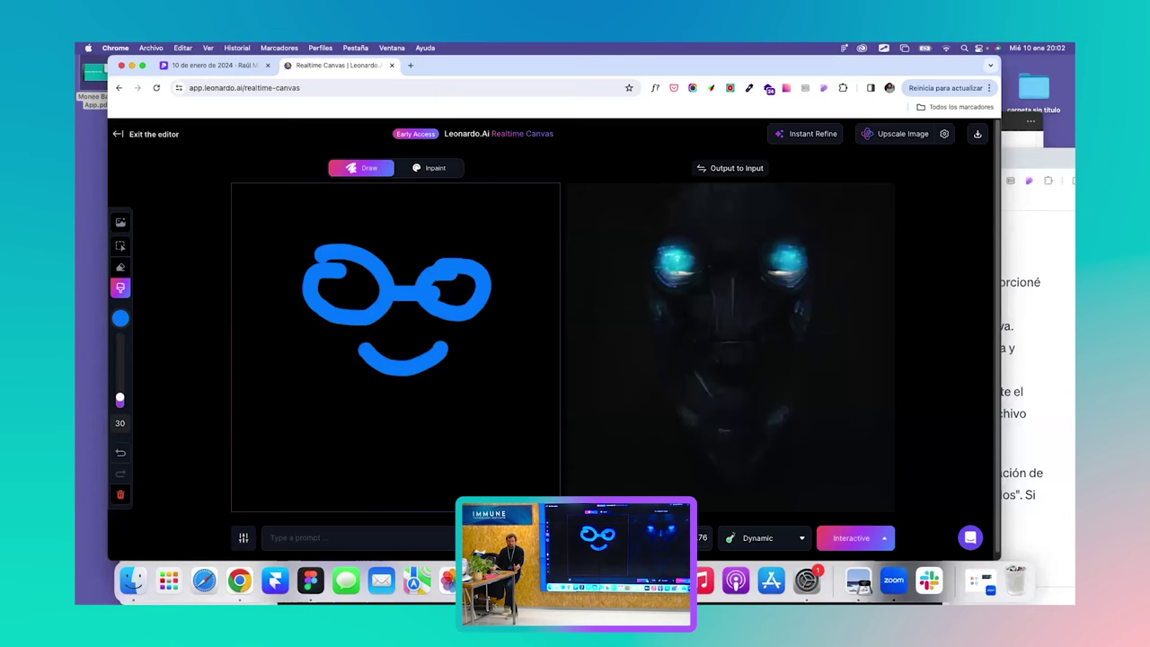
click(768, 537)
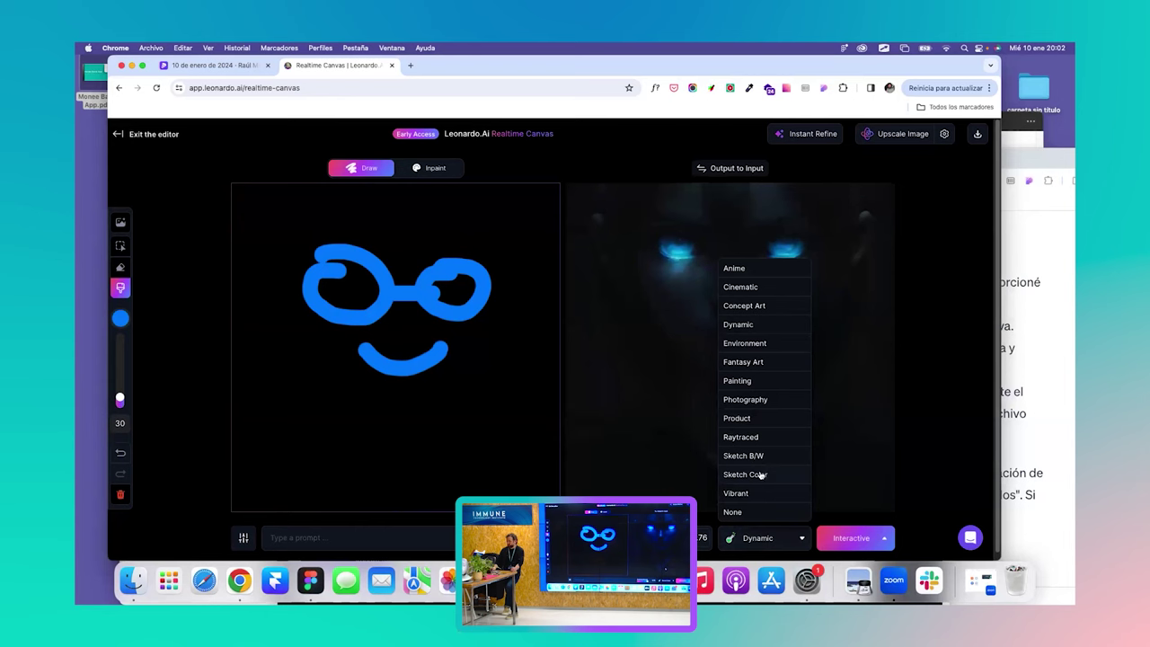
click(760, 473)
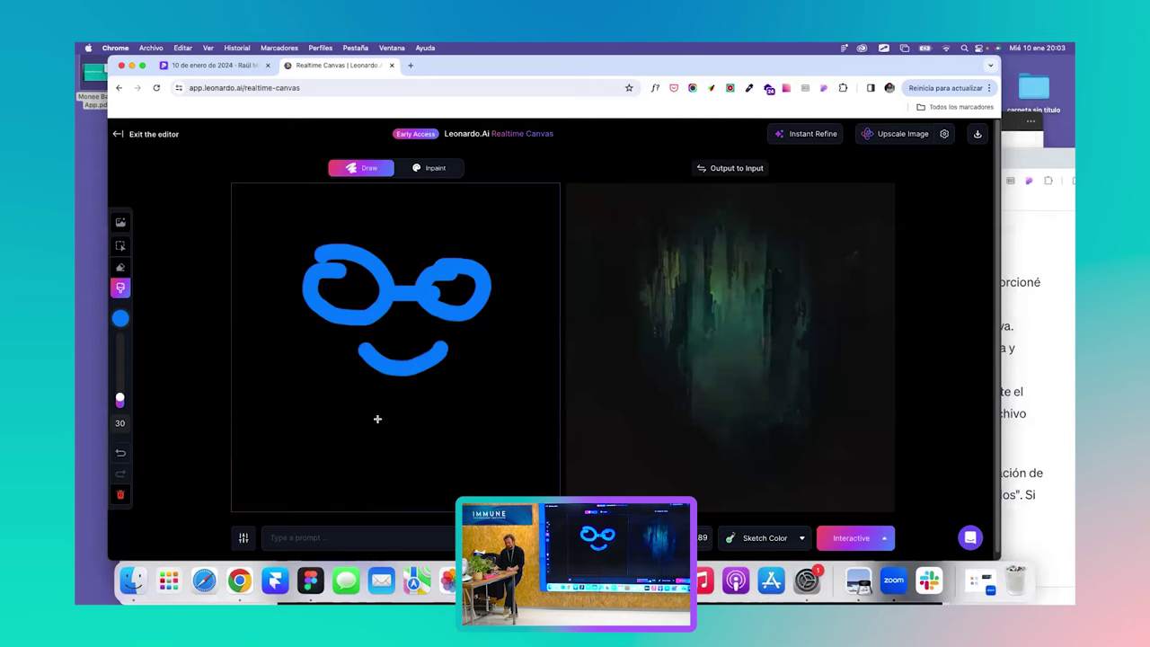
Add the black-and-white teddy bear outline from the uploaded images to the canvas.
click(121, 224)
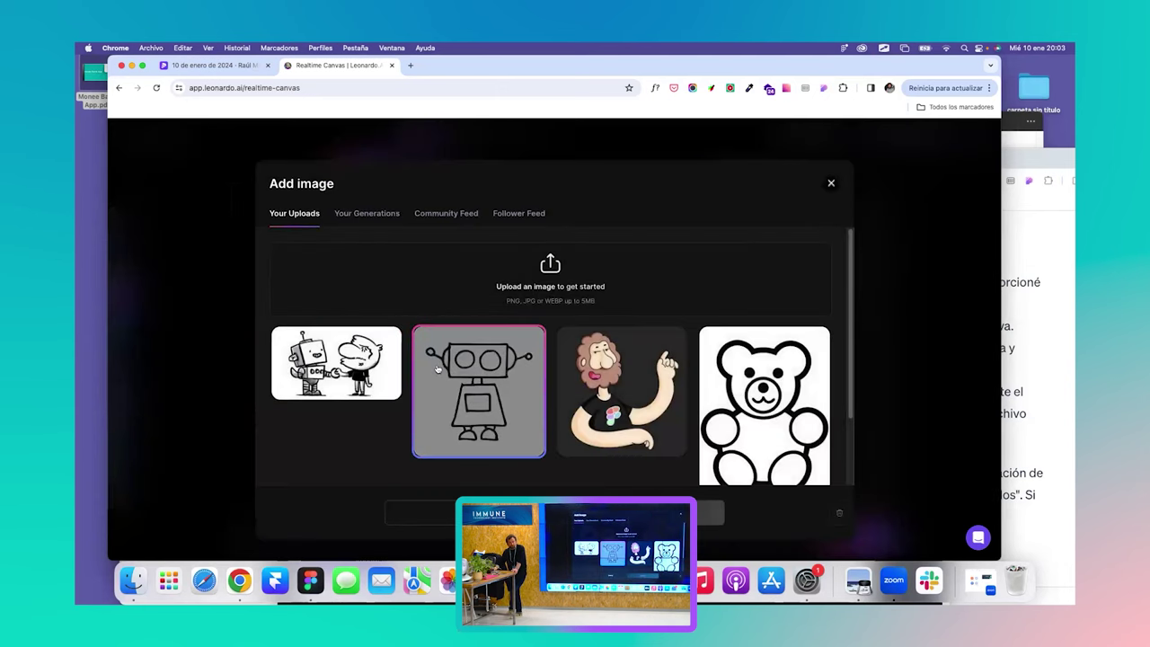
scroll(476, 425, down, 2)
scroll(476, 425, down, 1)
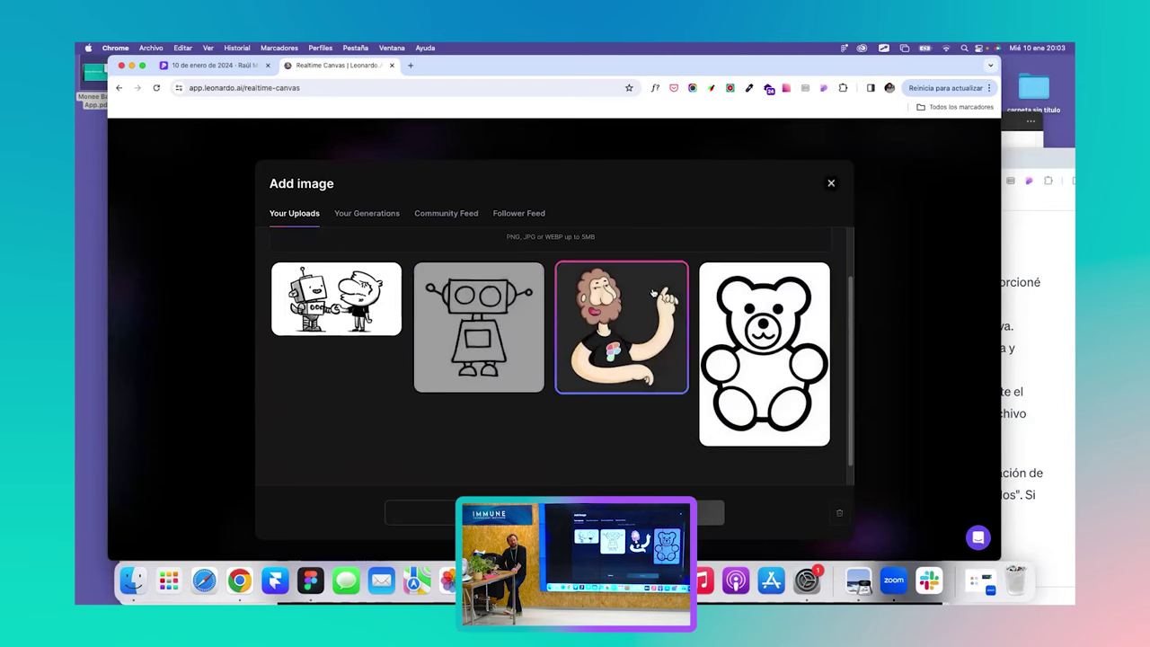
click(781, 314)
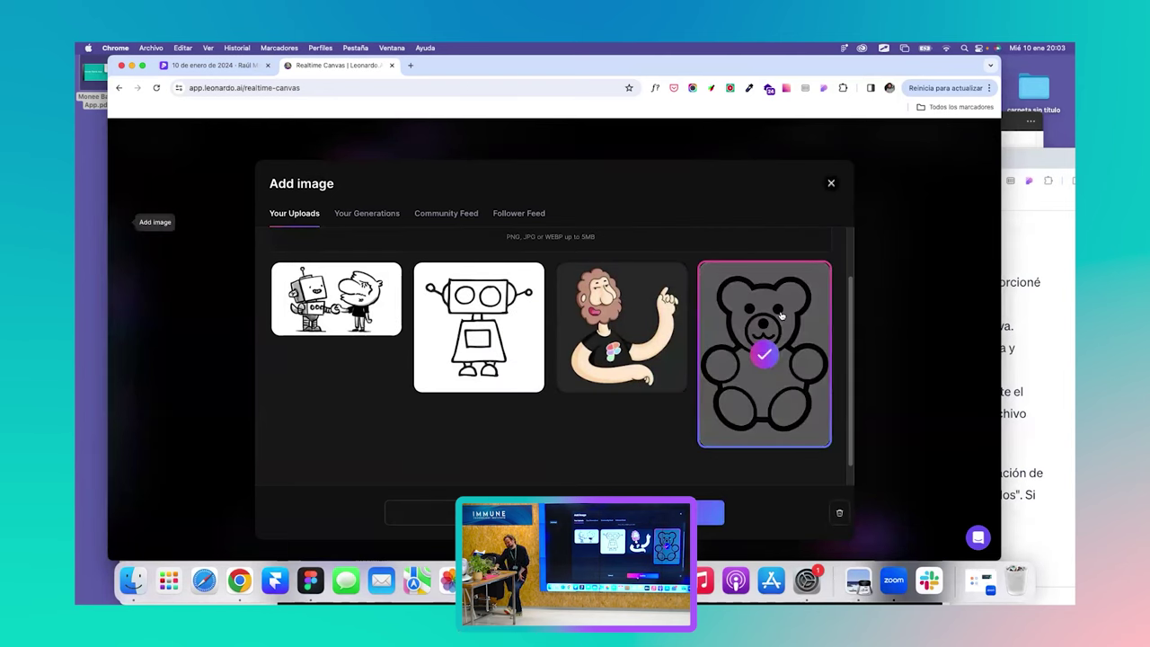
click(710, 512)
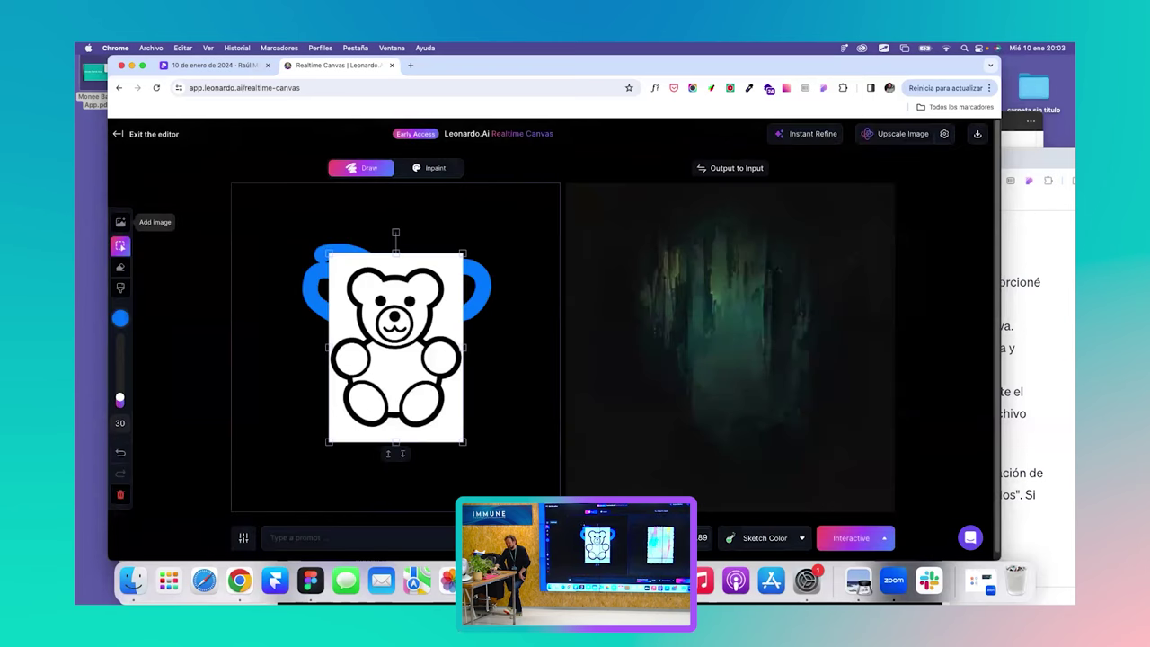
Move the bear image off the blue face strokes, then select and delete the strokes.
click(307, 274)
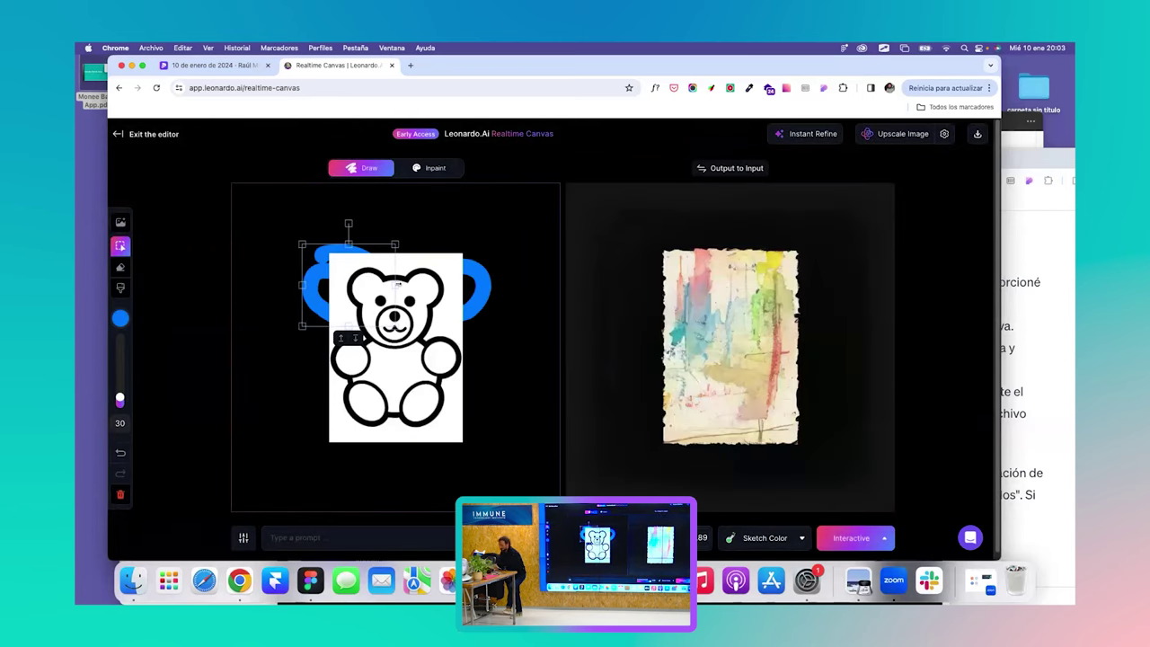
drag(398, 285, 480, 285)
drag(402, 316, 358, 410)
mouse_move(377, 214)
mouse_down()
mouse_move(480, 321)
mouse_move(493, 365)
mouse_up()
key(Delete)
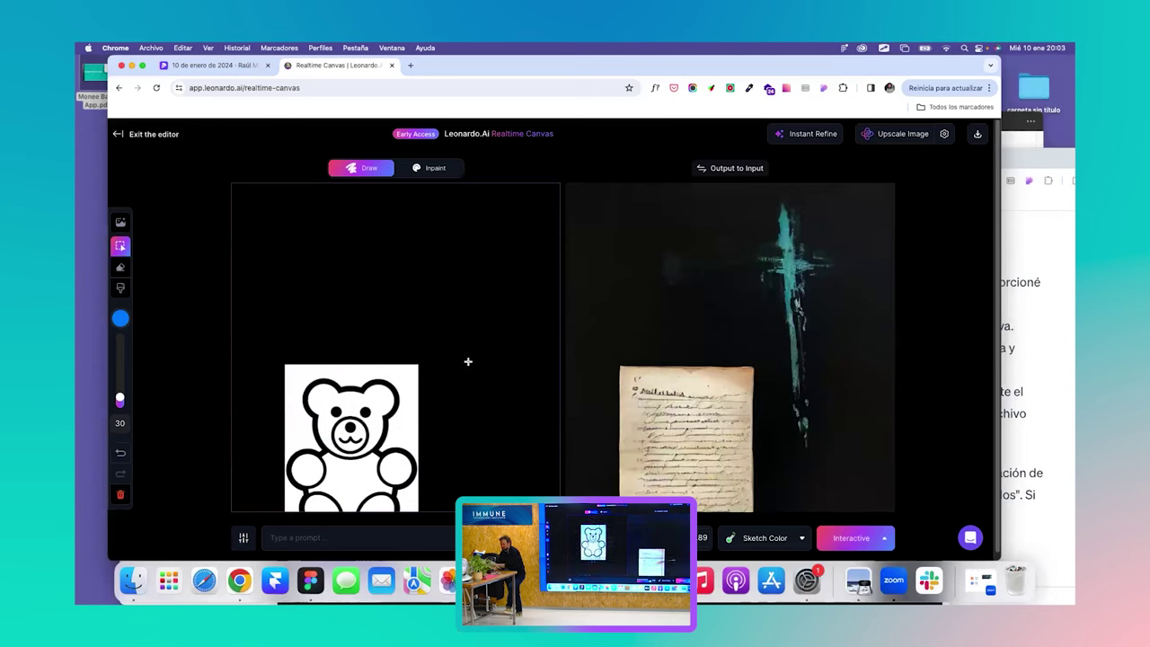
Reposition and enlarge the bear image to fill most of the canvas, and enter the prompt "A bear".
drag(382, 387, 387, 248)
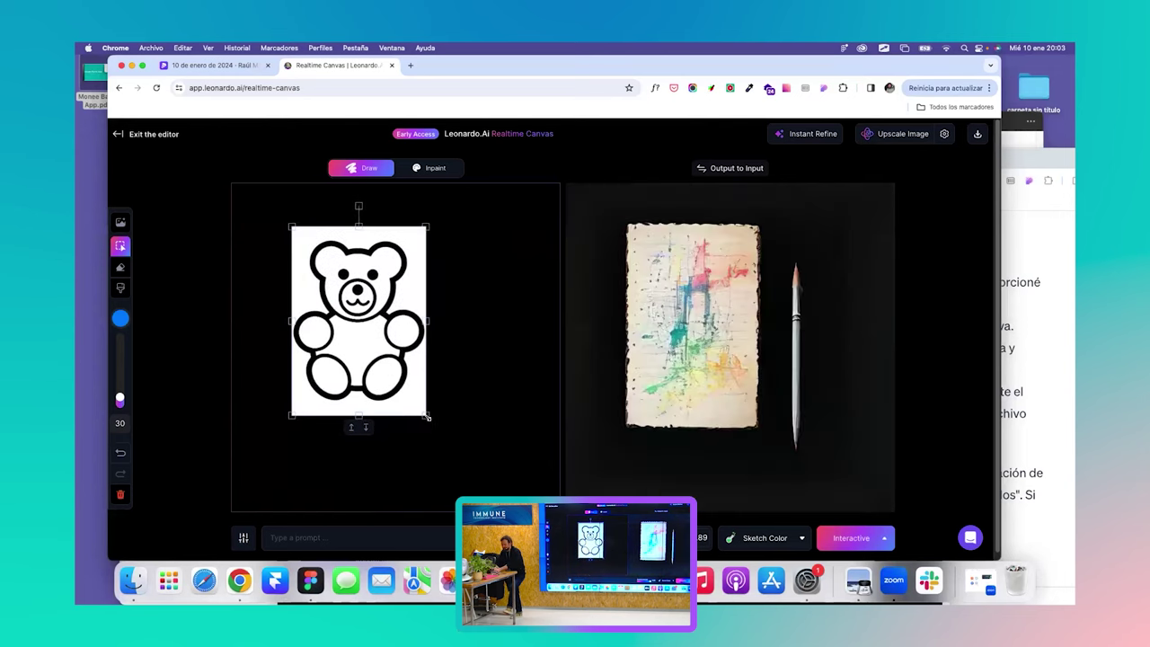
drag(428, 417, 488, 478)
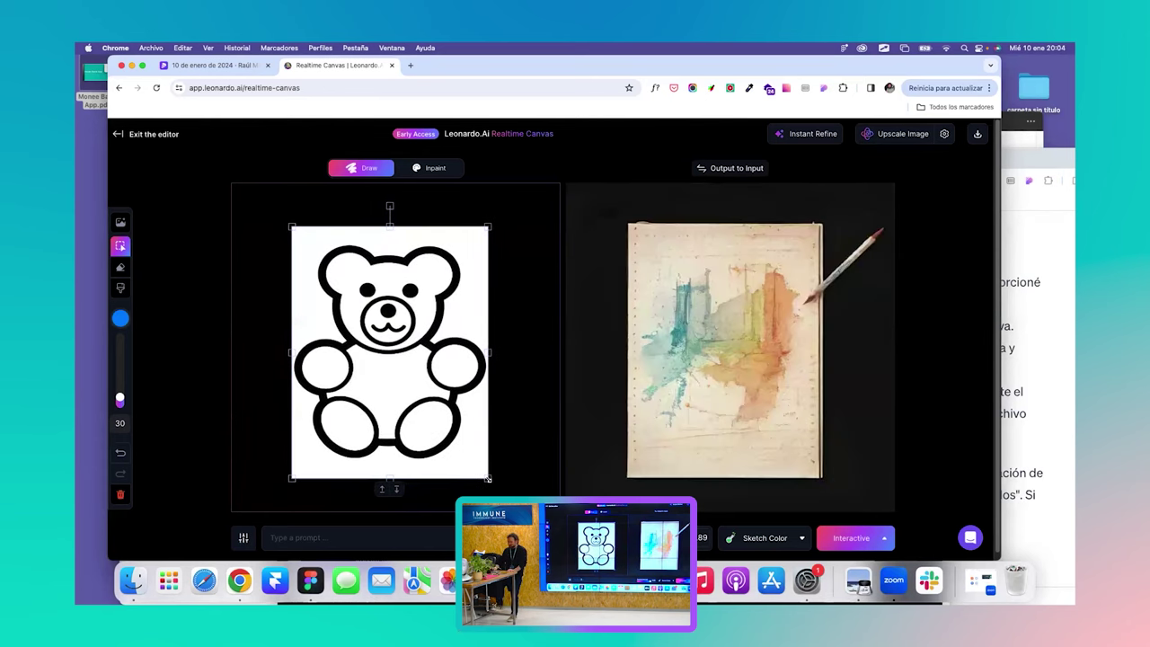
click(299, 537)
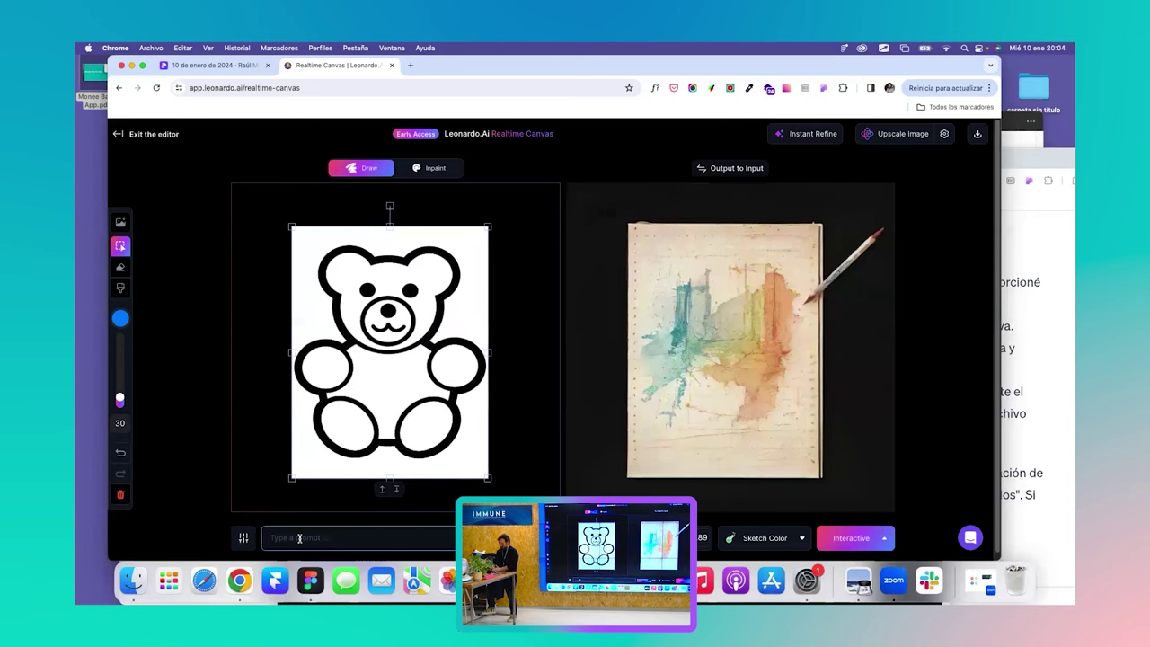
text(A bear)
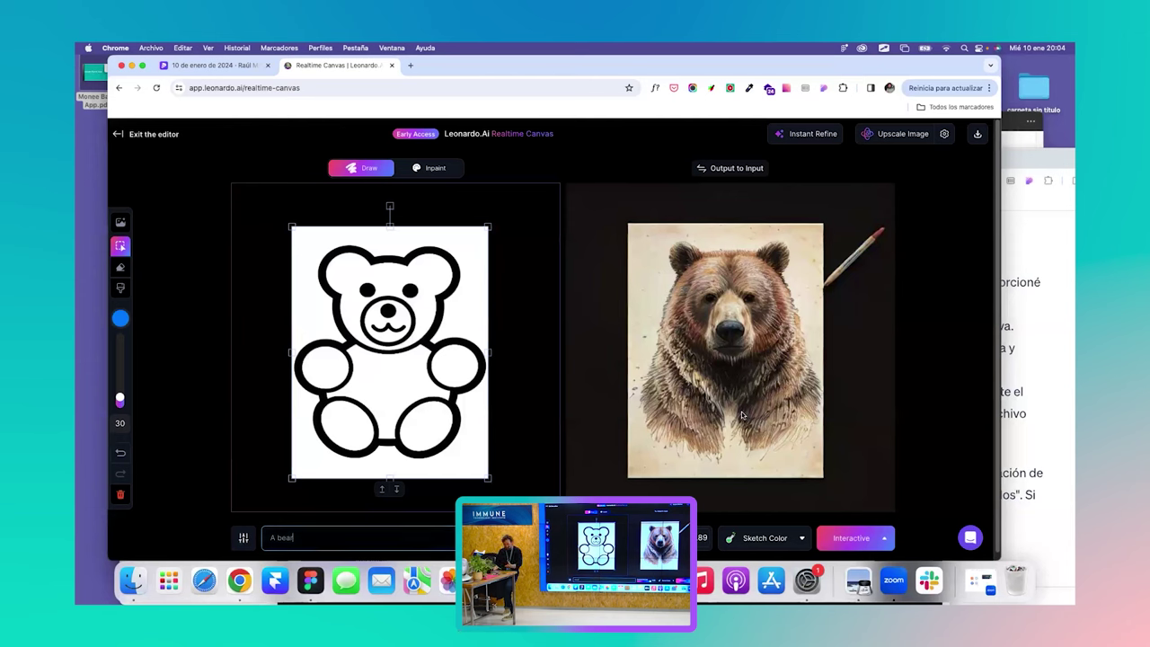
Apply the Photography style, shifting the bear image slightly left to vary the render, and switch to the Anime style.
click(774, 538)
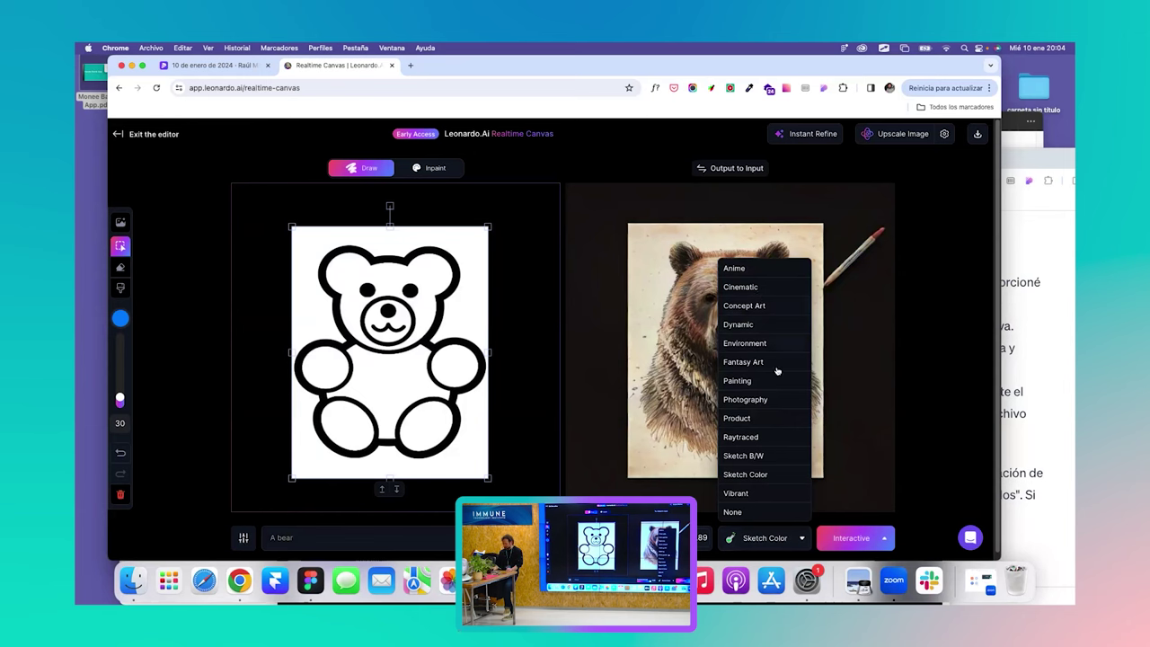
click(776, 399)
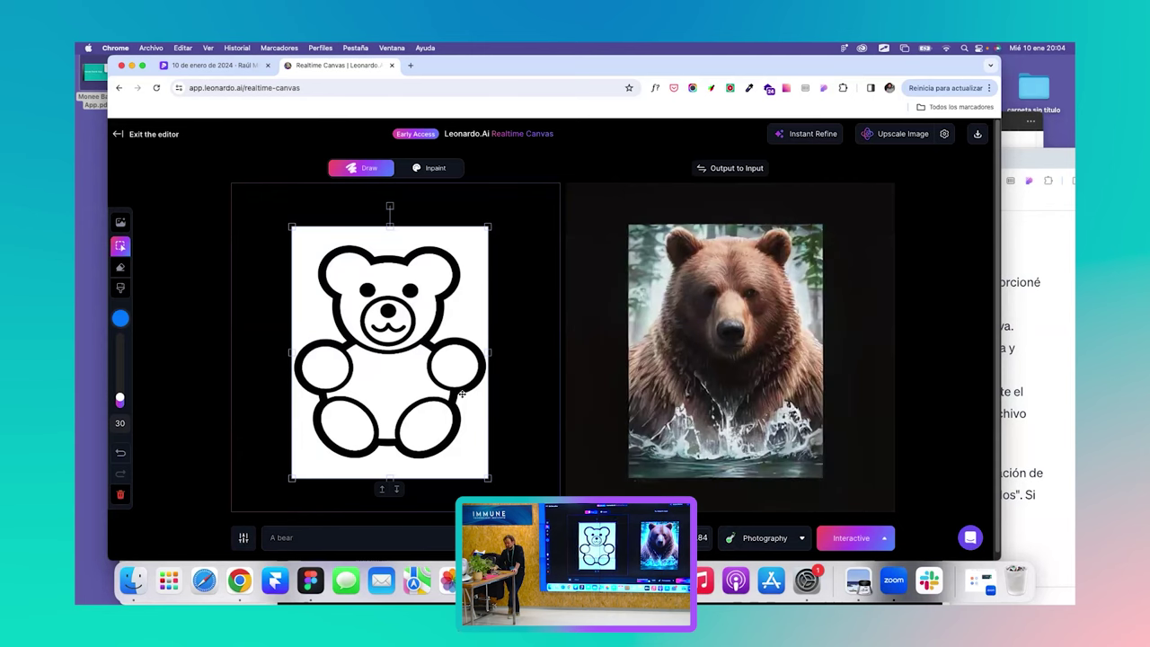
mouse_move(362, 374)
mouse_down()
mouse_move(387, 374)
mouse_move(381, 360)
mouse_move(374, 368)
mouse_up()
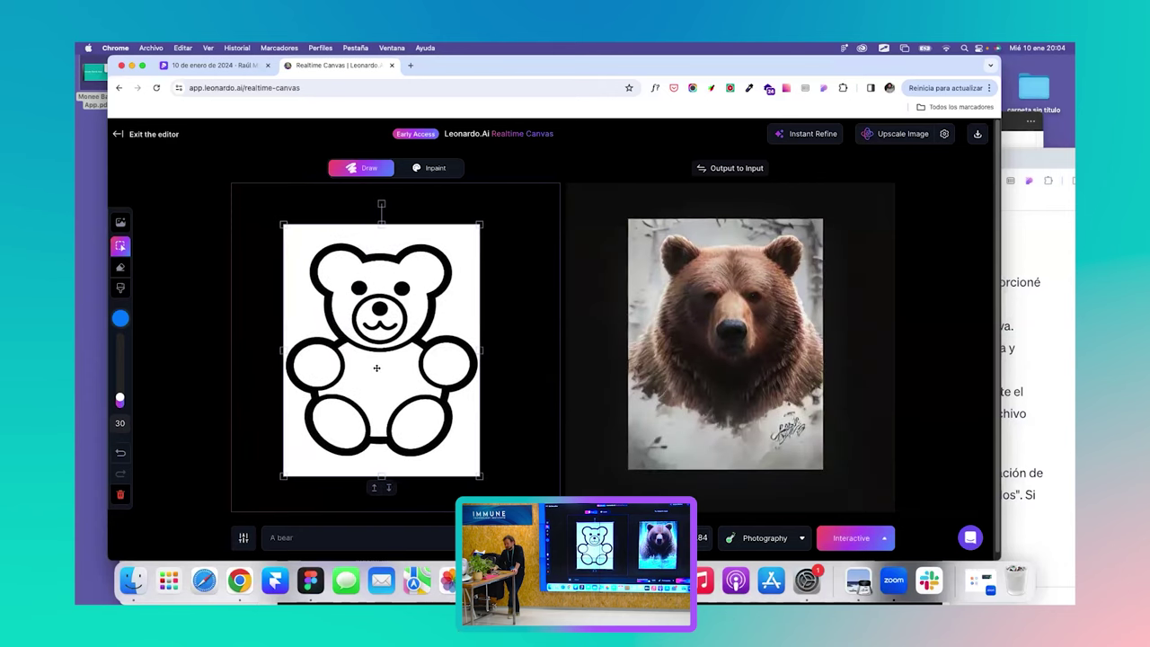
click(766, 539)
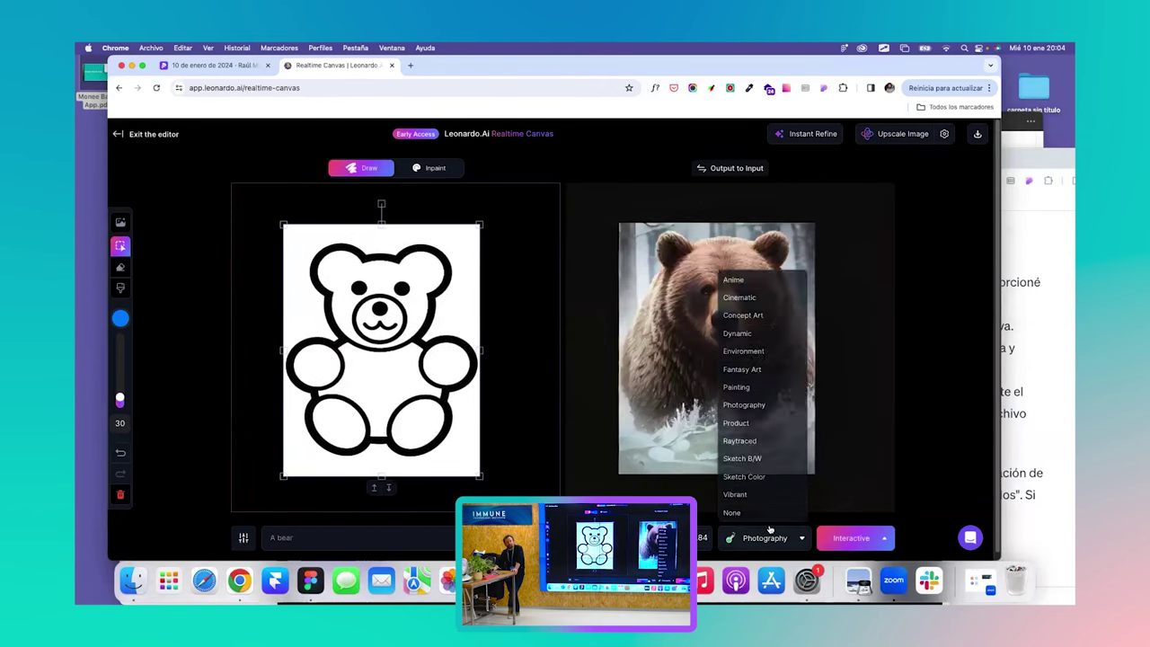
click(751, 268)
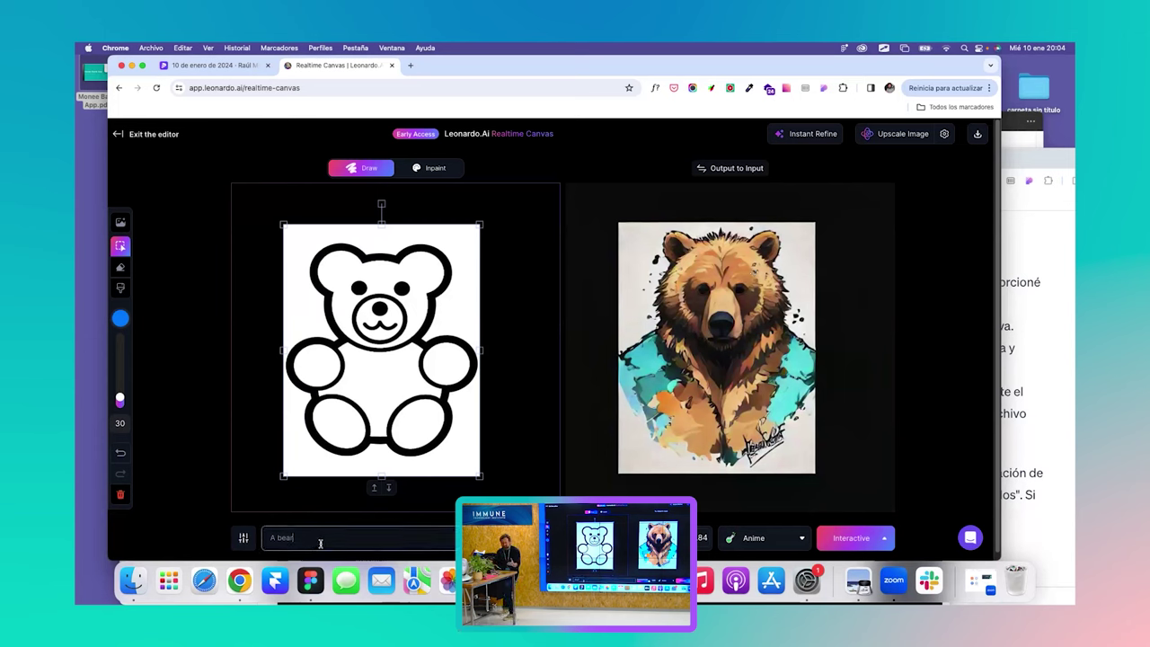
Extend the prompt to read "A bear with a red hat".
text(with a)
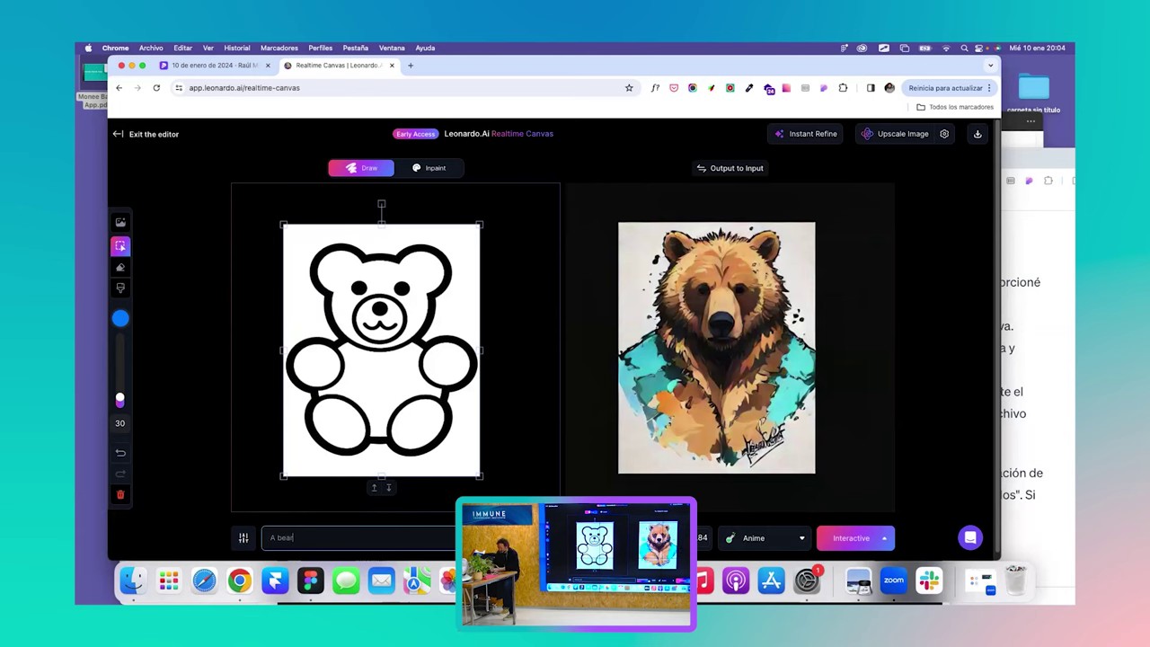
key(BackSpace)
key(BackSpace)
key(BackSpace)
key(BackSpace)
key(BackSpace)
key(BackSpace)
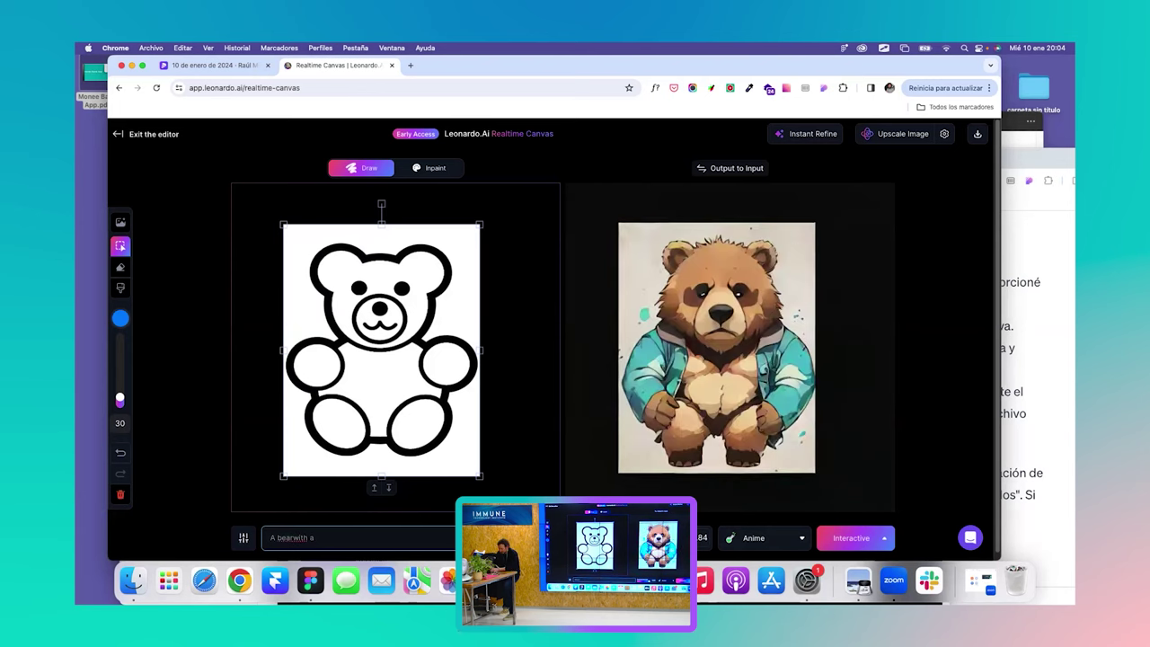
text(w)
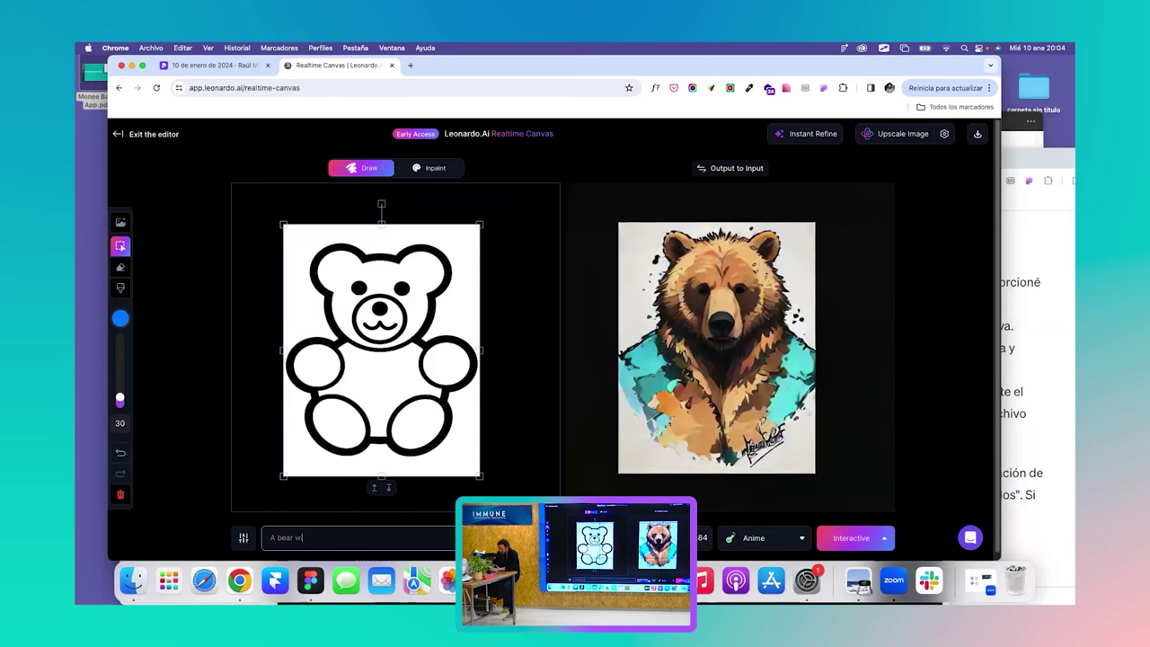
text(ith a red hat)
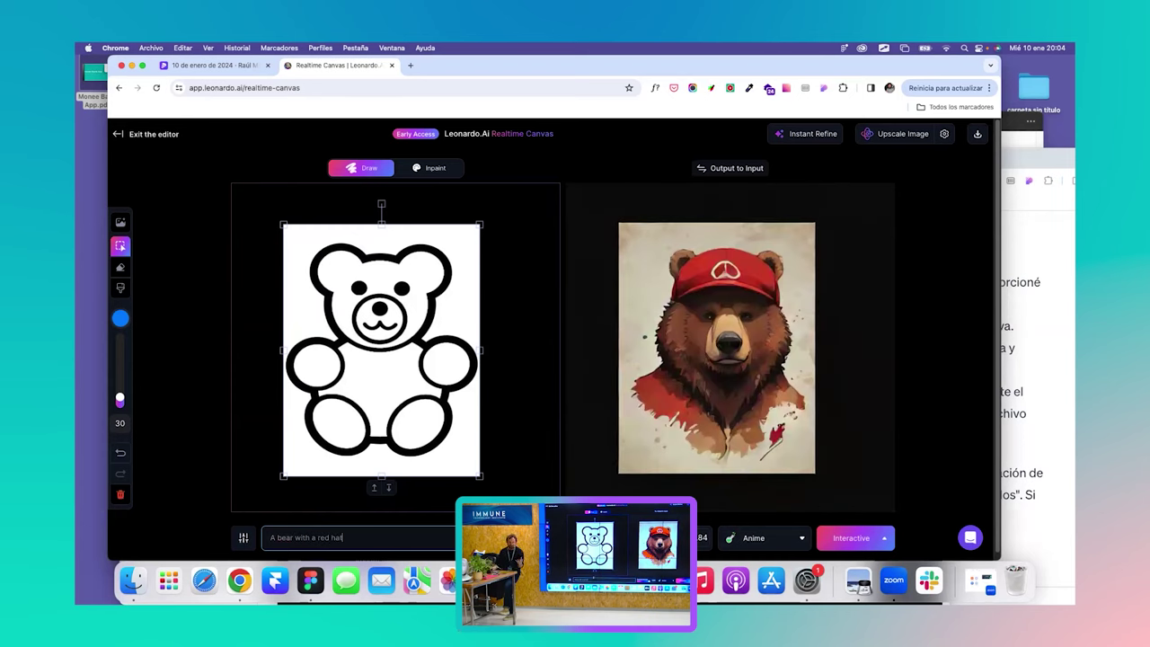
Try the Concept Art style, switch to Product, and shift the bear image slightly right to generate another variation.
click(754, 537)
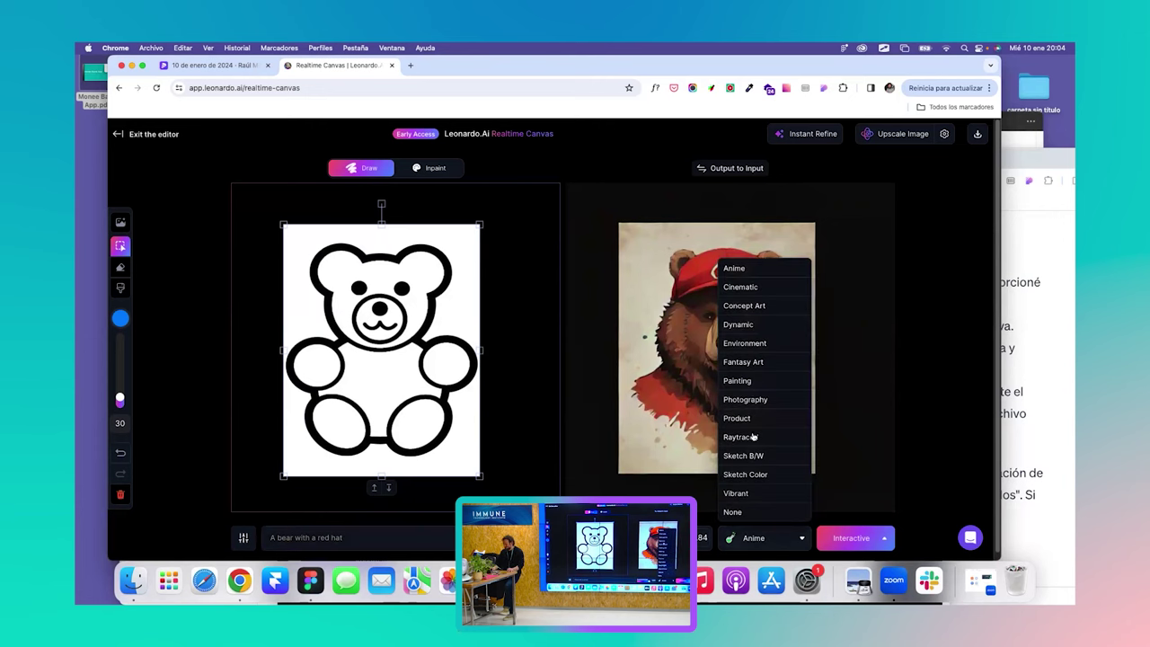
click(745, 305)
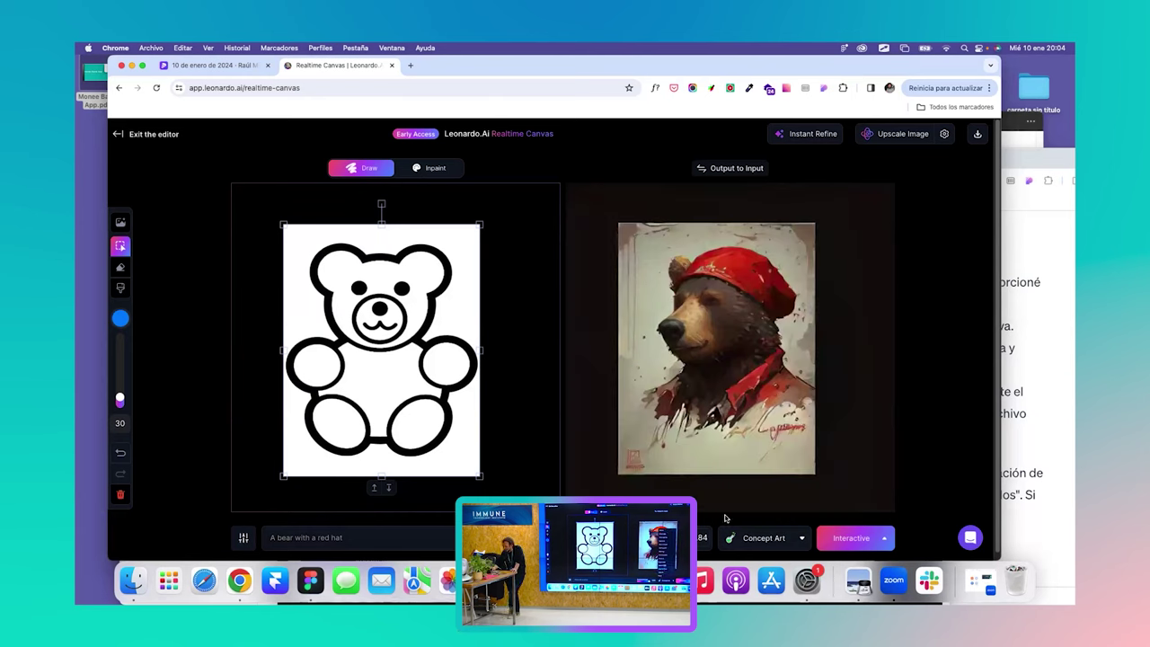
click(745, 538)
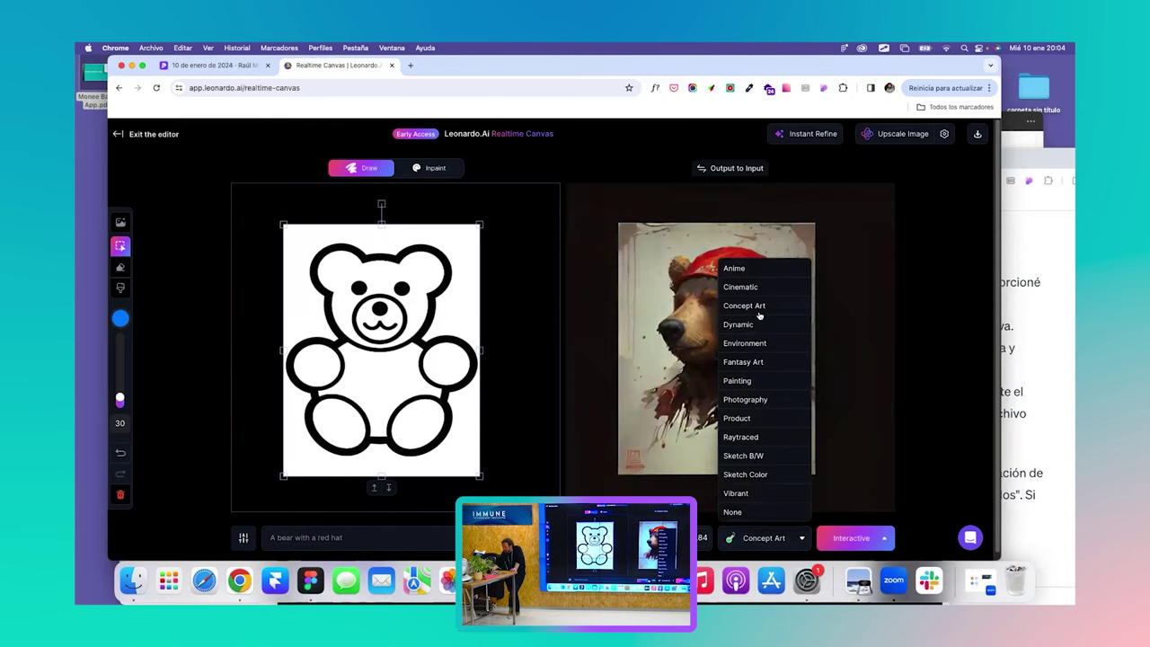
click(742, 419)
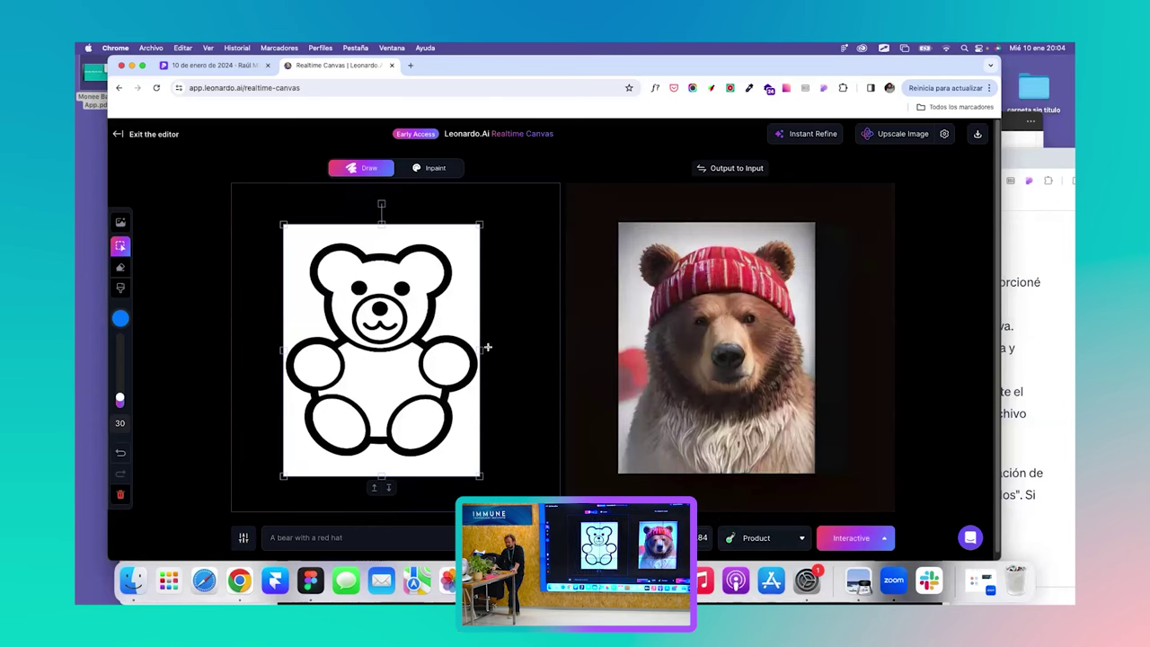
mouse_move(394, 336)
mouse_down()
mouse_move(418, 336)
mouse_move(403, 338)
mouse_move(404, 351)
mouse_move(418, 340)
mouse_up()
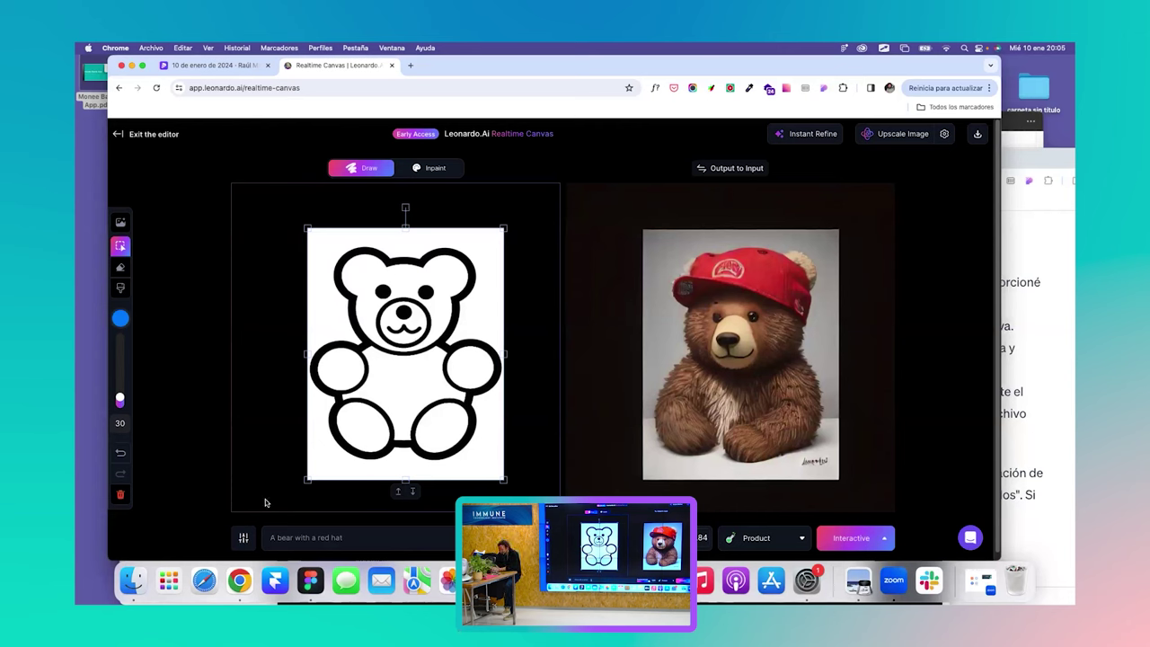
Extend the prompt to read "A bear with a red hat, Yellow jacket".
click(360, 538)
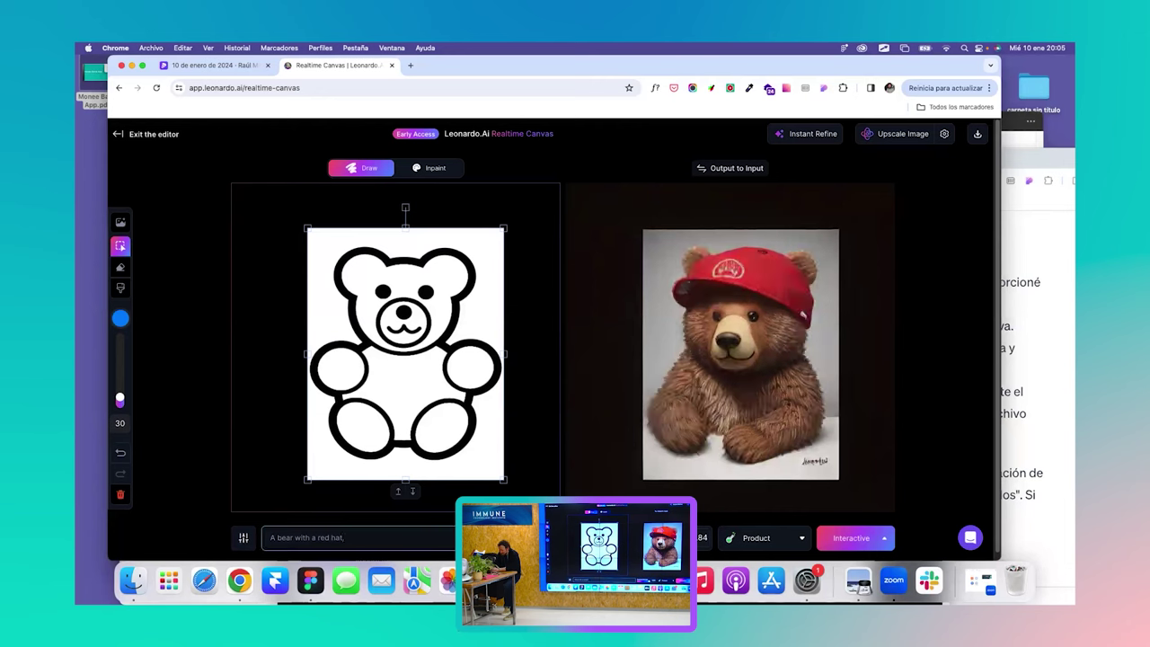
text(Yellw)
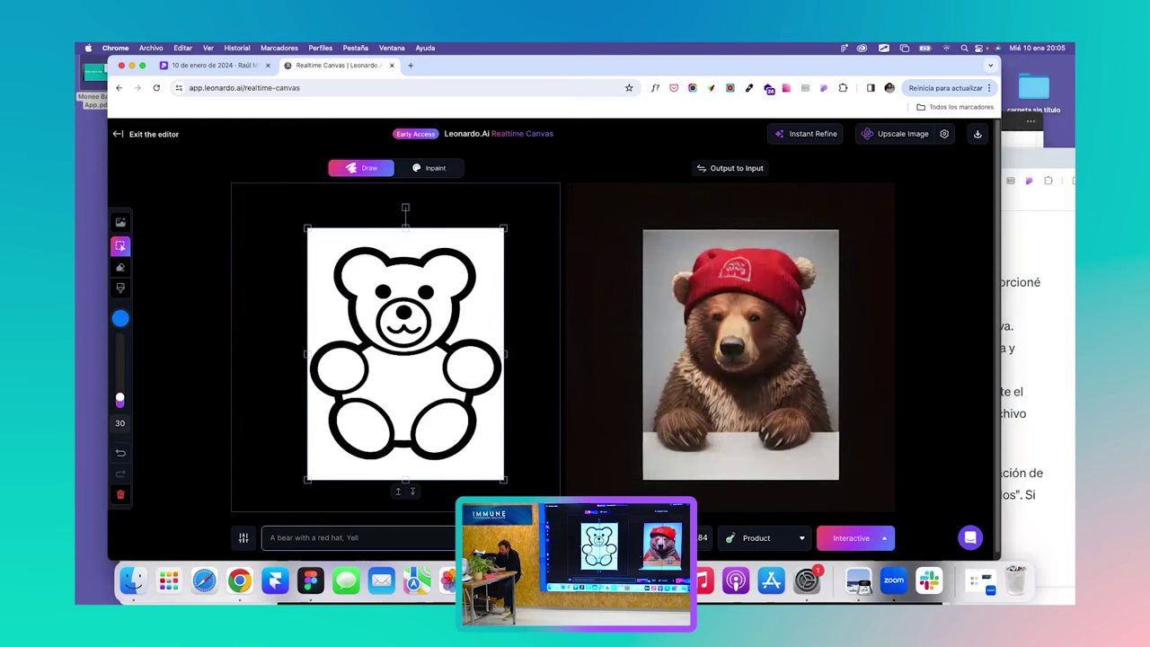
key(BackSpace)
text(ow jacket)
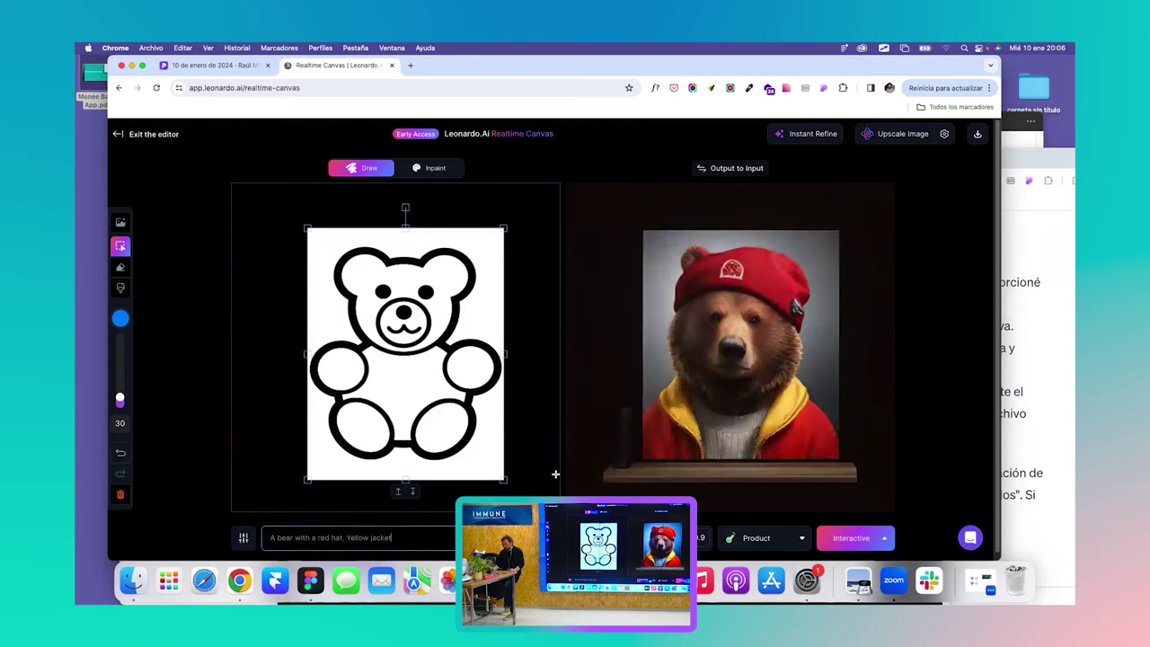
Shift the bear image slightly up and left, and change the style to Sketch Color.
mouse_move(442, 391)
mouse_down()
mouse_move(426, 368)
mouse_move(436, 383)
mouse_up()
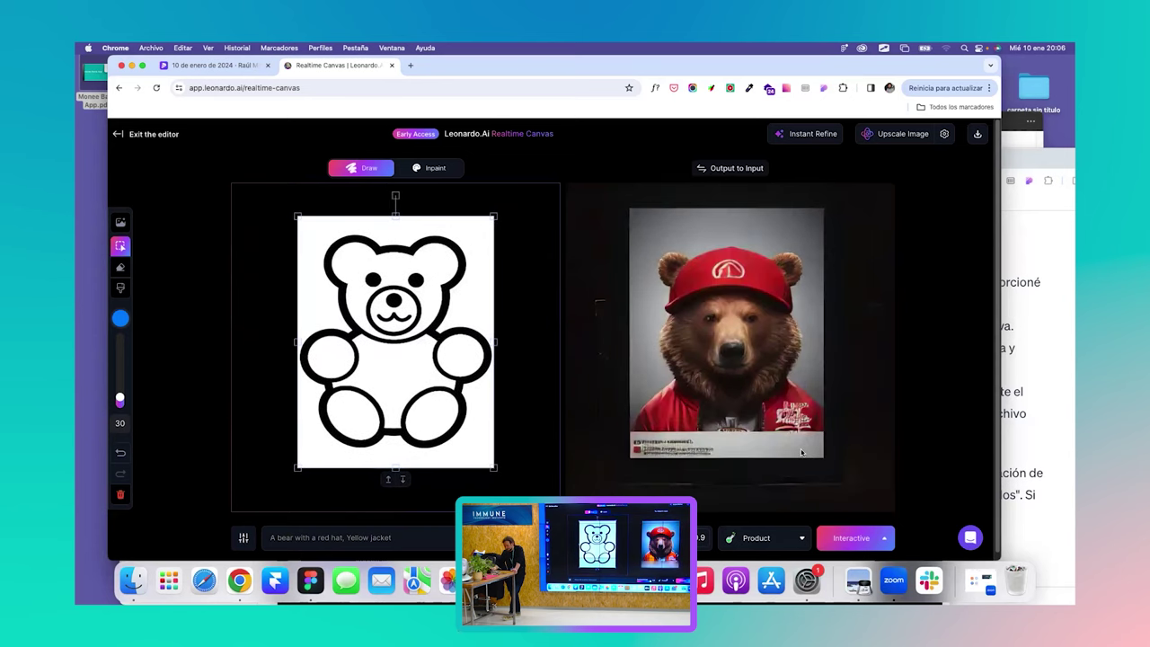
click(760, 537)
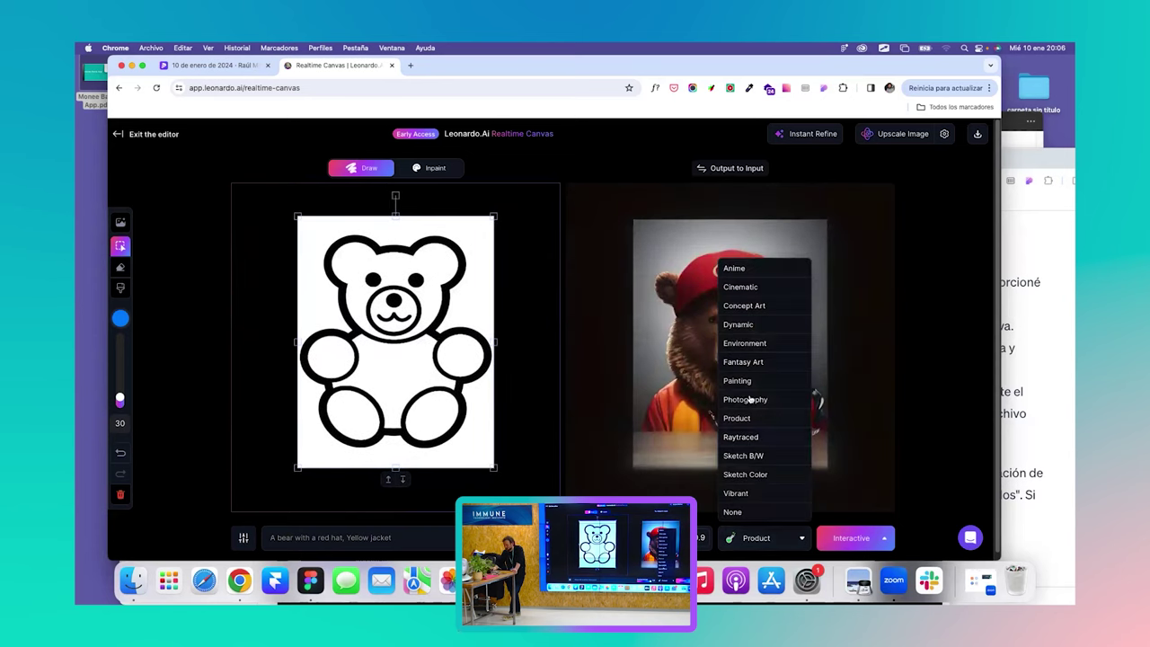
click(747, 474)
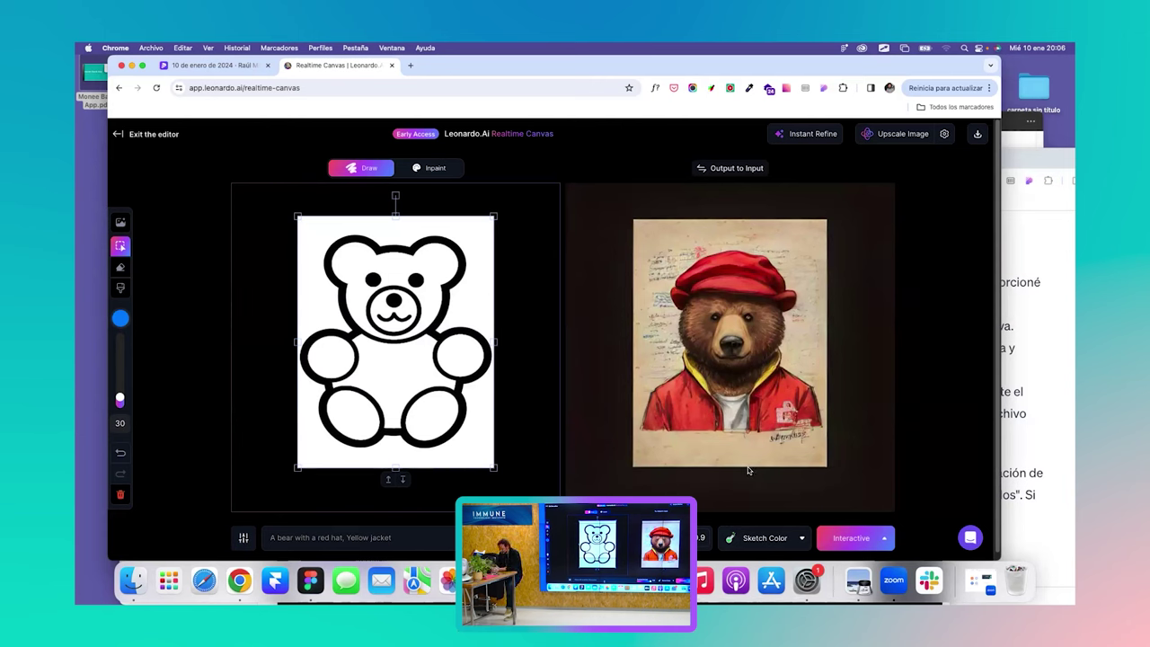
Add a Wes Anderson style reference to the end of the prompt "A bear with a red hat, Yellow jacket".
click(425, 542)
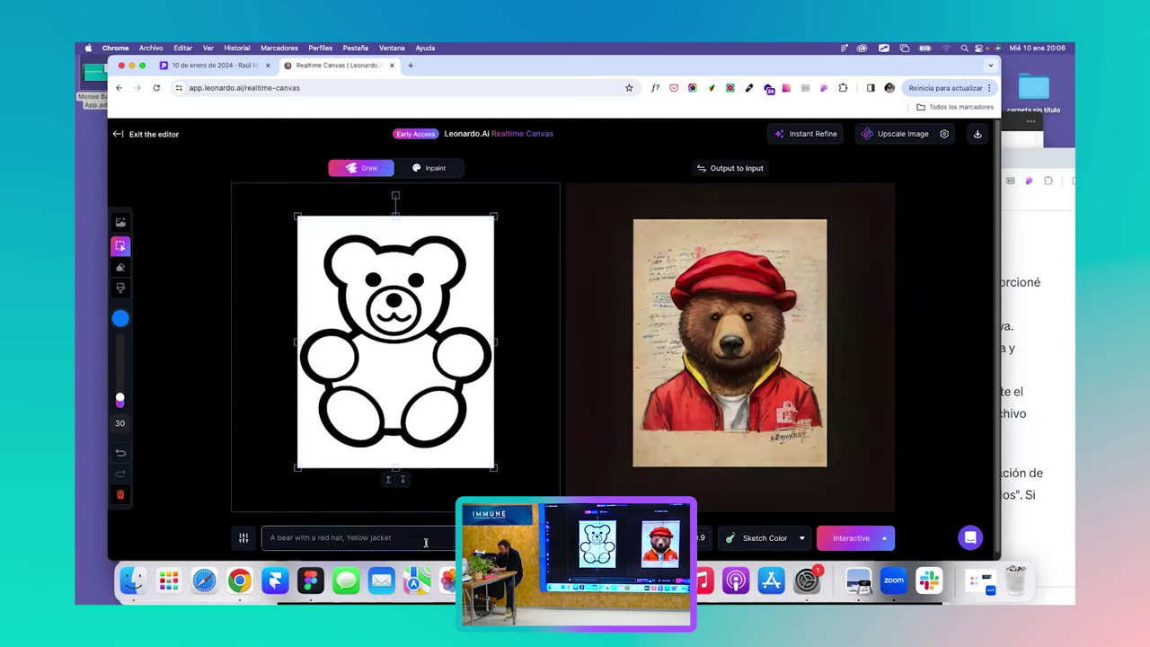
text(. Wes)
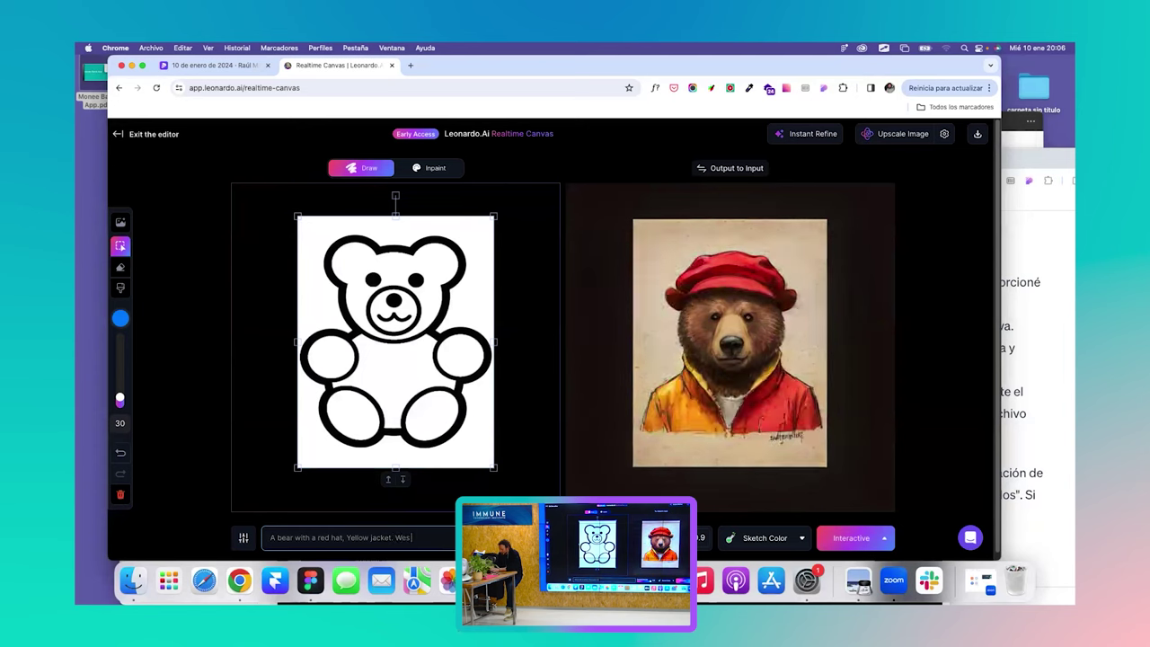
text( Anderson s)
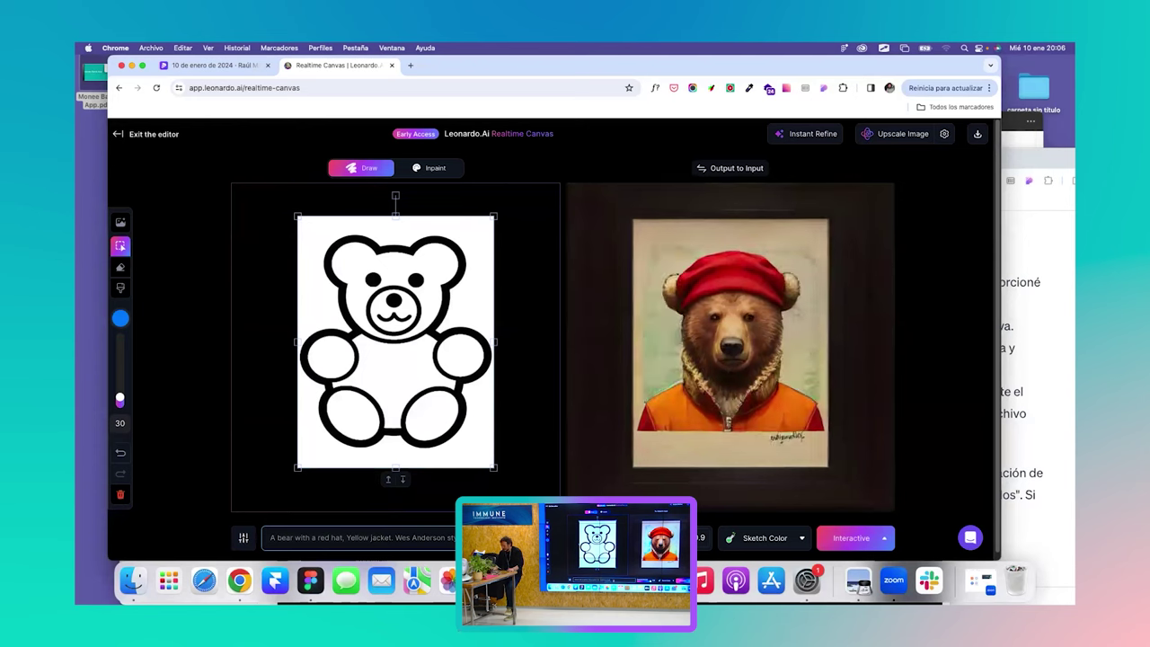
text(t)
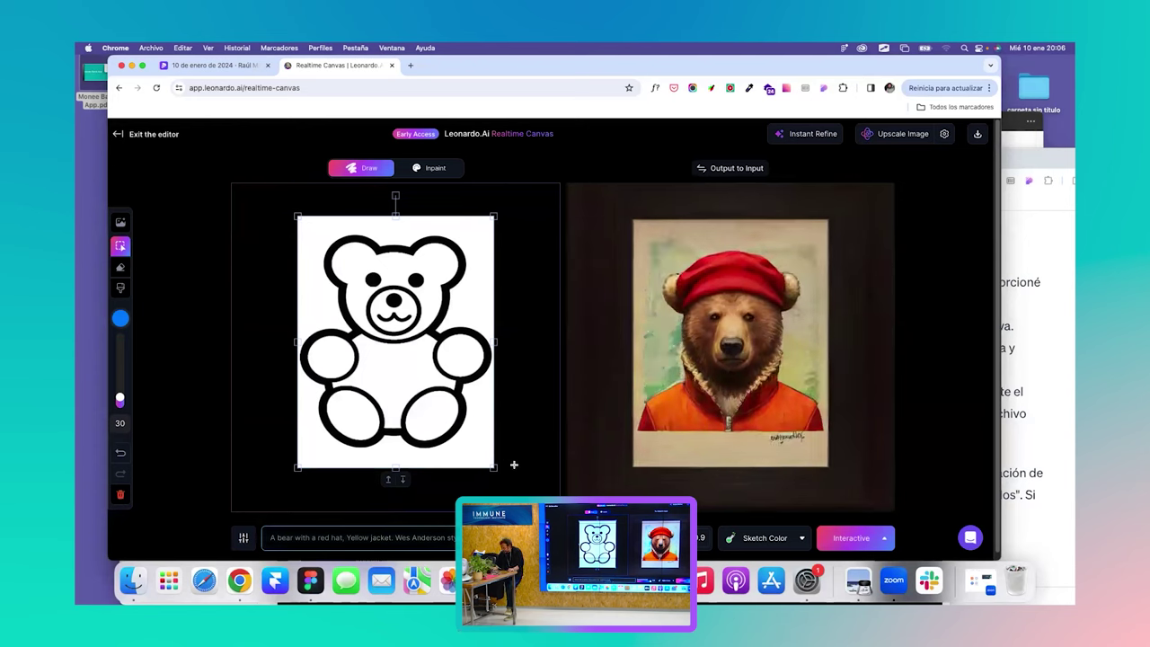
Try the Cinematic style with a slight shift of the bear image, and switch the style to Product.
click(783, 539)
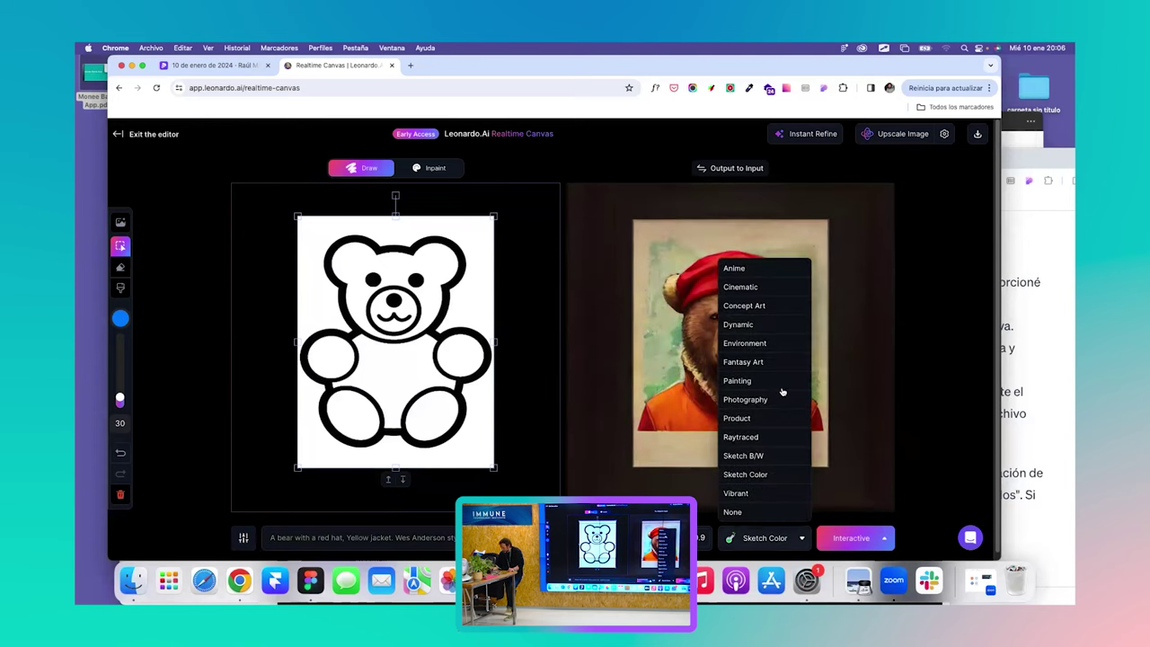
click(754, 286)
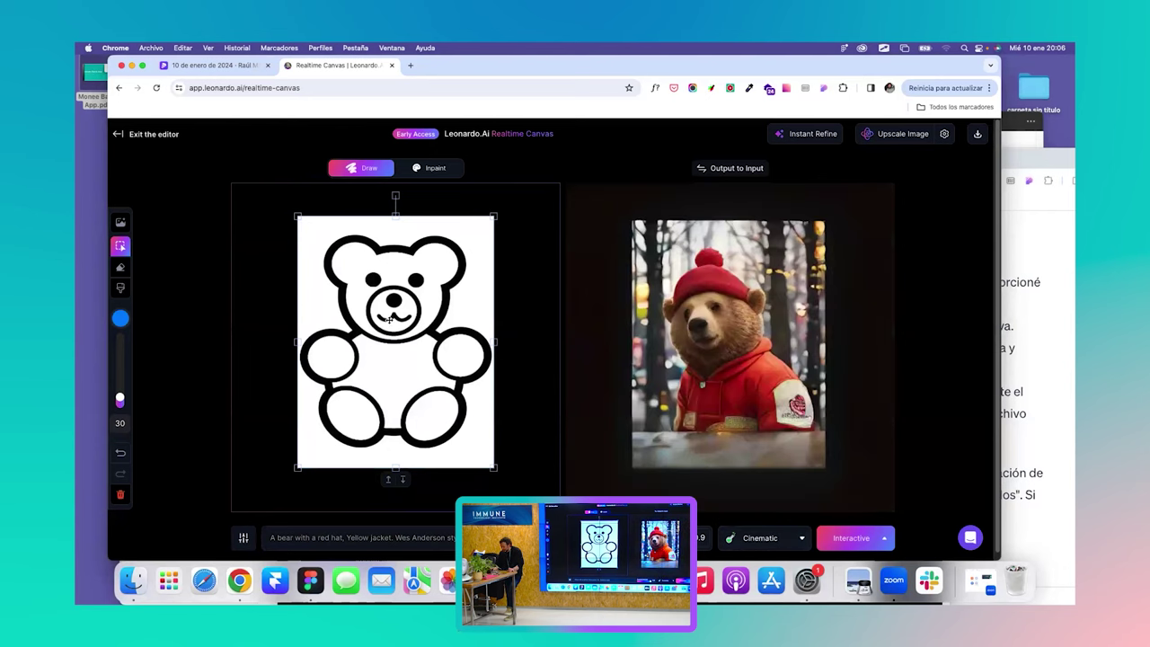
mouse_move(393, 320)
mouse_down()
mouse_move(403, 319)
mouse_move(392, 319)
mouse_up()
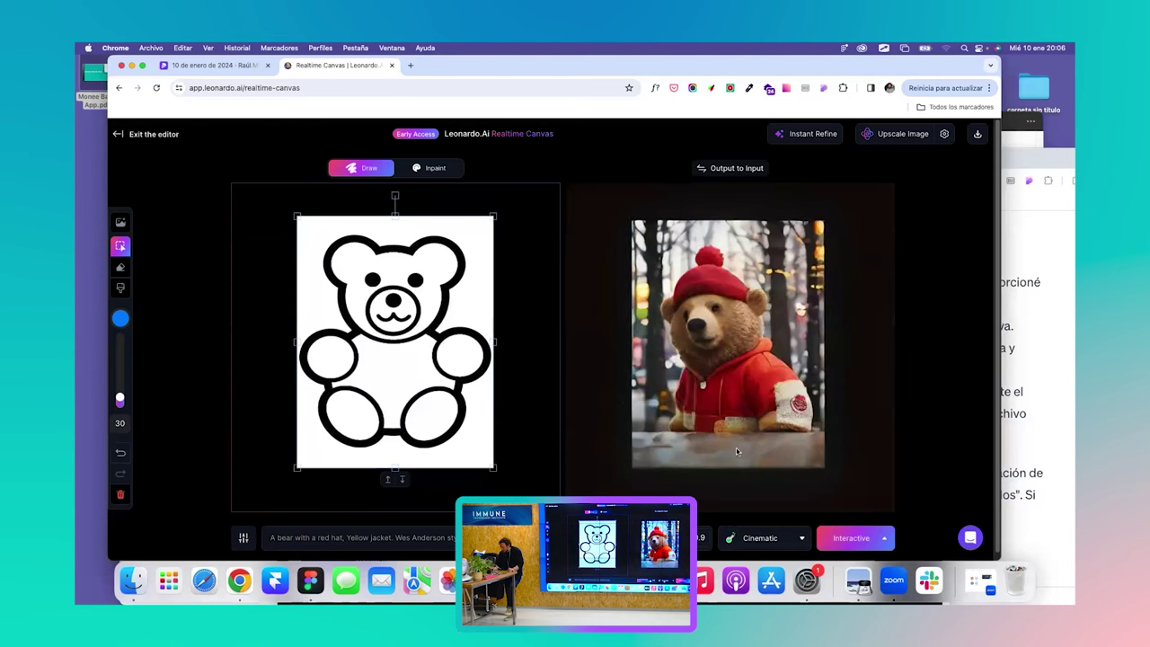
click(755, 542)
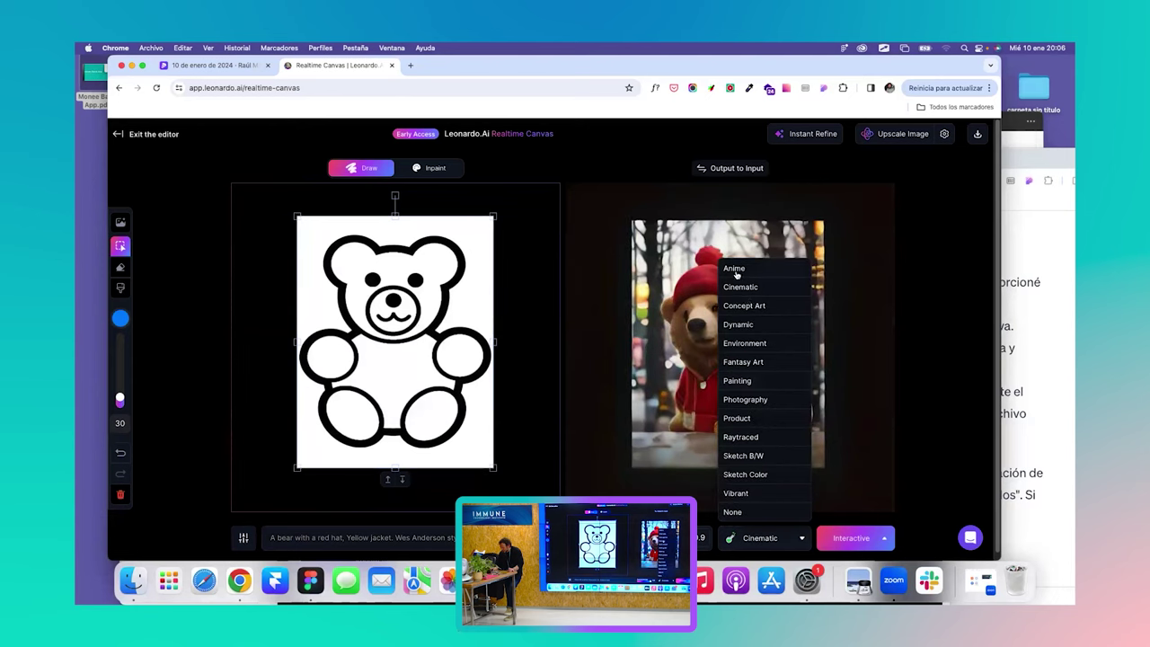
click(753, 419)
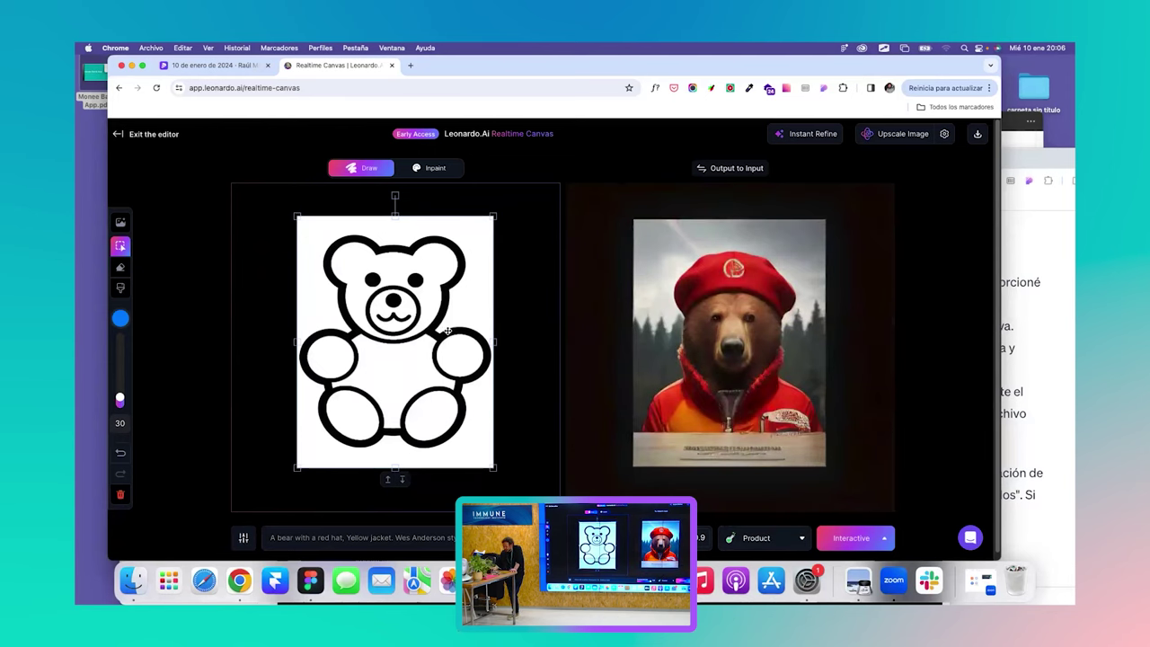
Shift the bear outline image slightly down, shrink it proportionally, and recentre it on the canvas.
drag(448, 332, 447, 338)
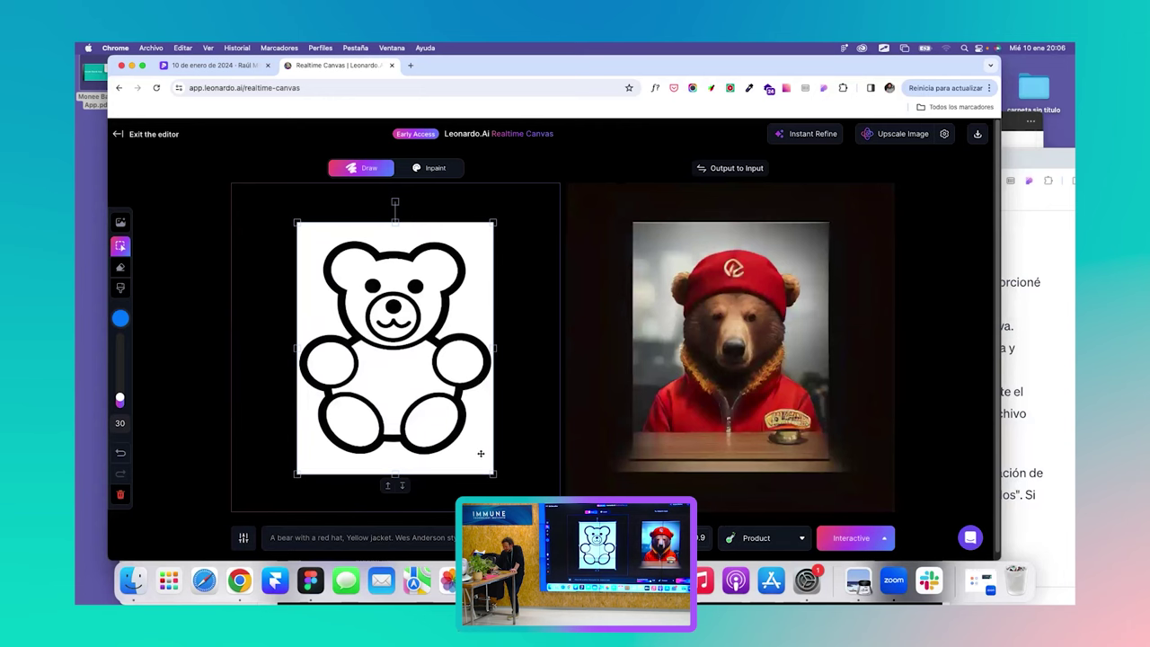
drag(493, 477, 478, 454)
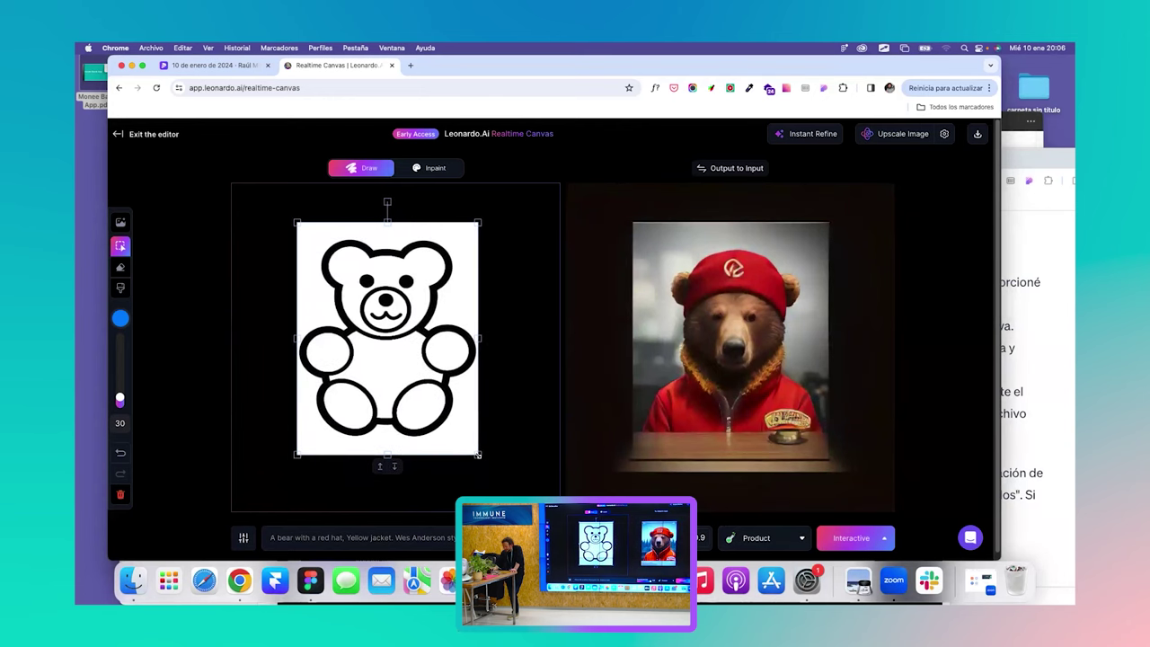
drag(392, 335, 398, 344)
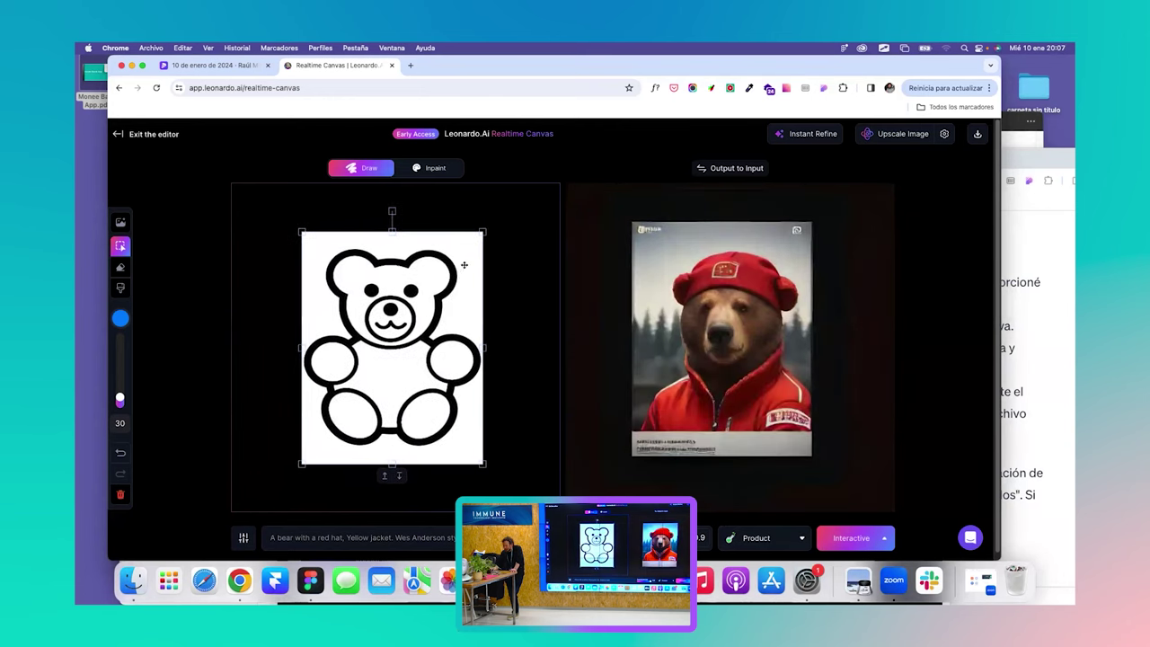
Rotate the bear outline image counterclockwise and back clockwise, leaving it slightly tilted clockwise.
drag(391, 211, 358, 213)
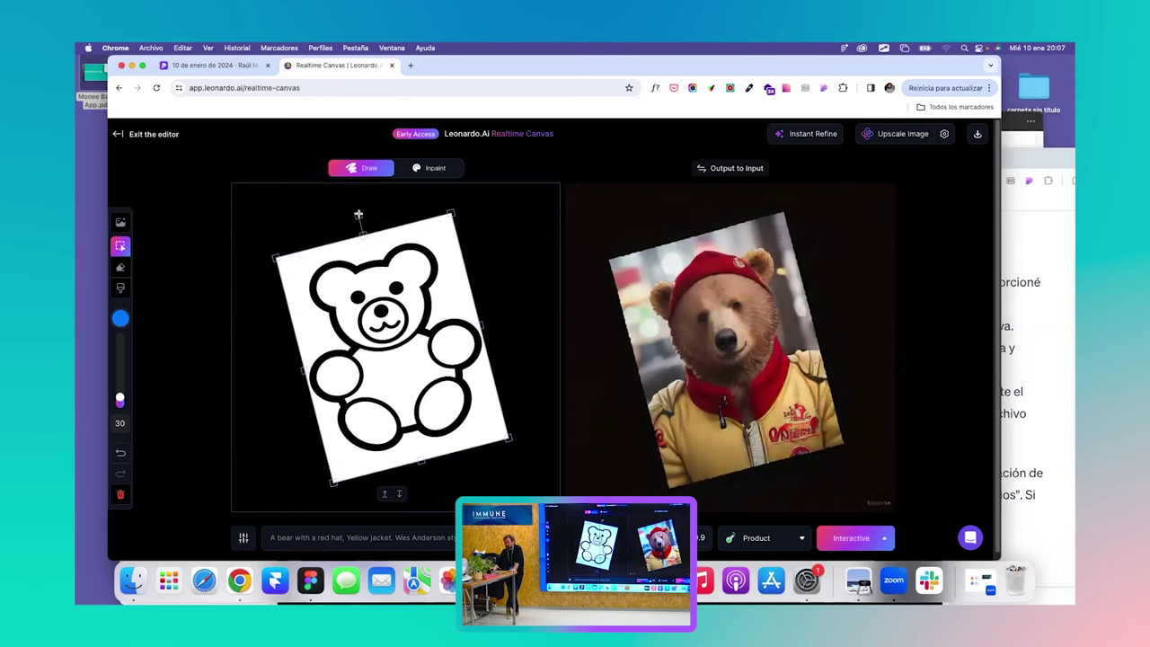
mouse_move(356, 214)
mouse_down()
mouse_move(401, 205)
mouse_move(438, 230)
mouse_up()
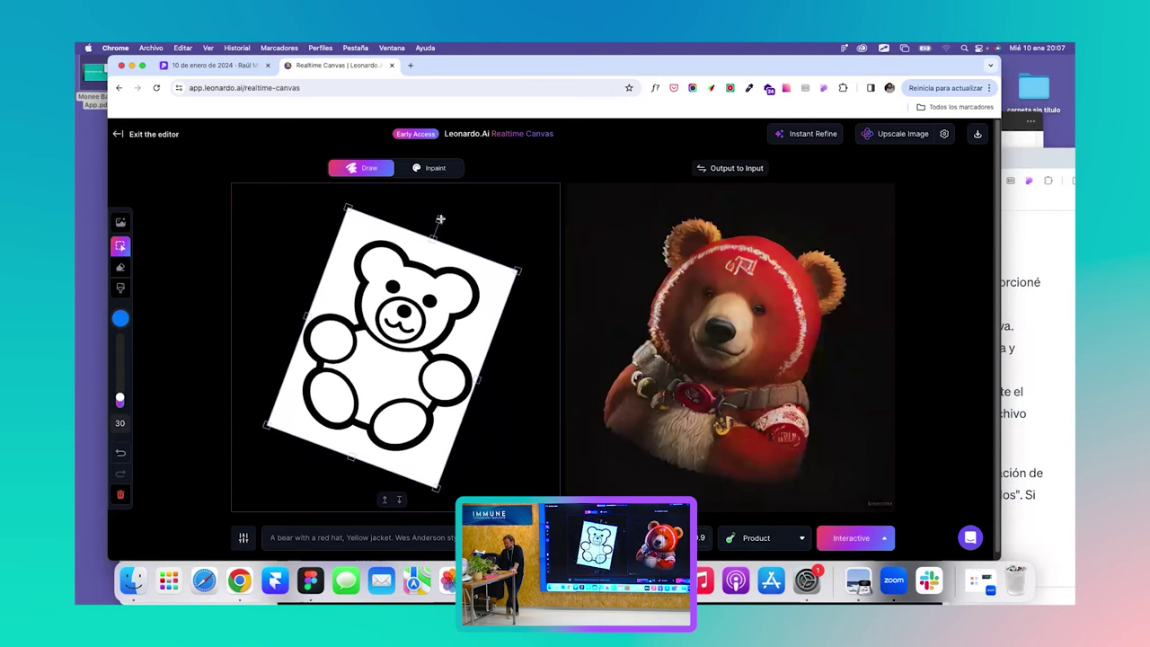
drag(439, 220, 414, 214)
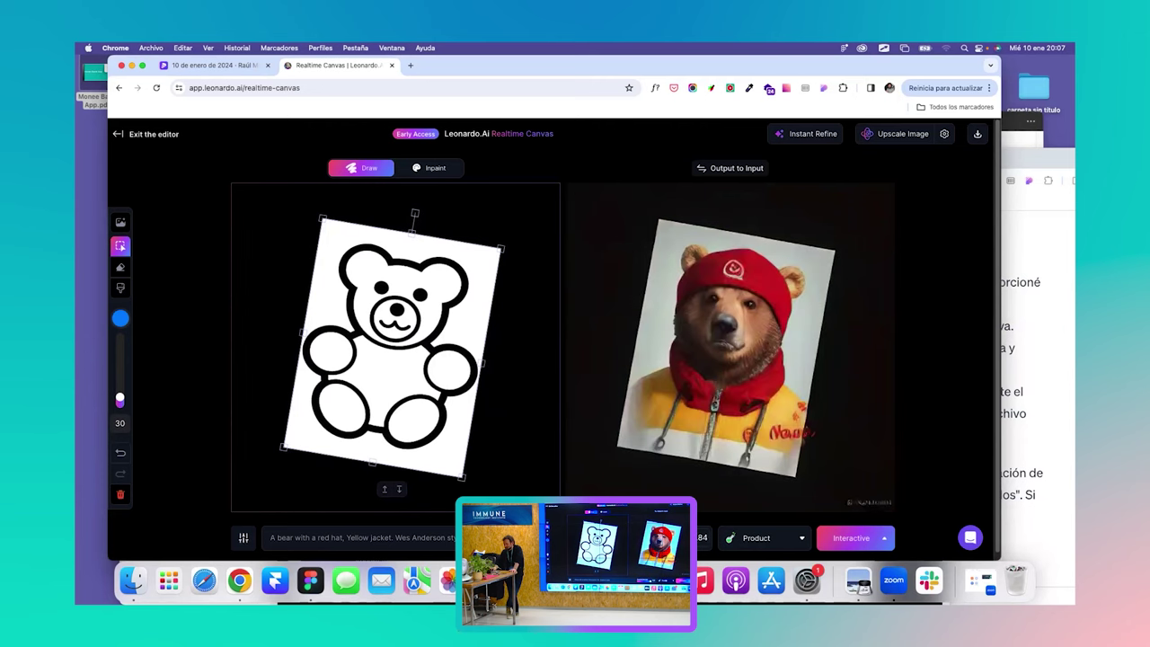
Try the Raytraced style on the tilted bear and change the style to Photography.
click(766, 537)
click(754, 437)
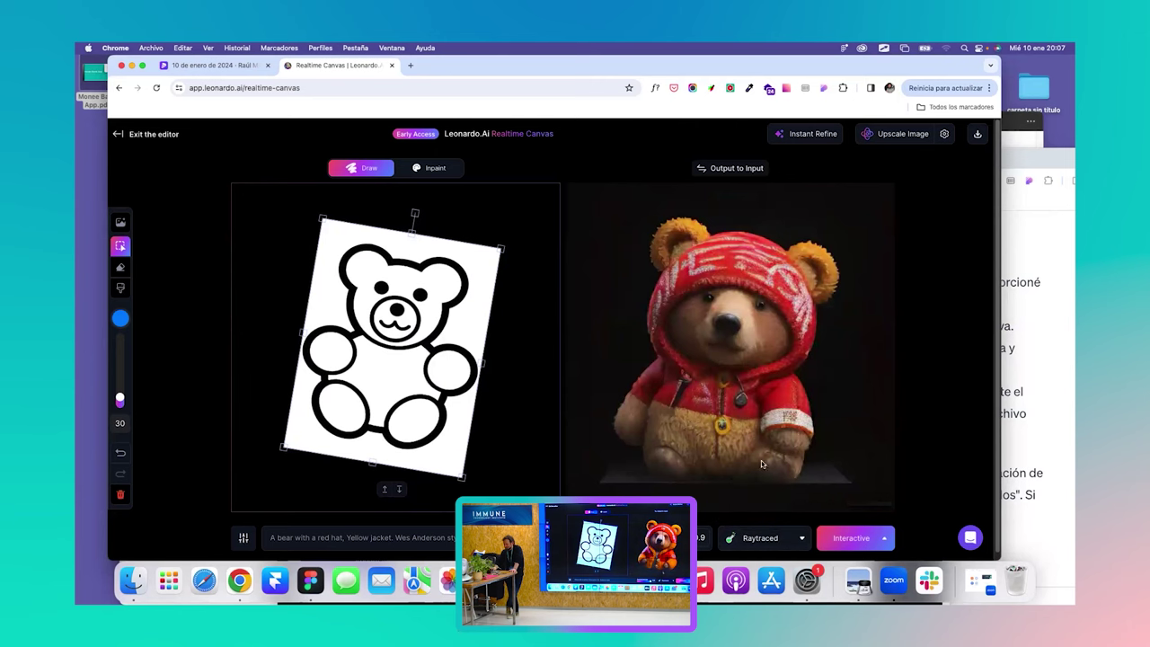
click(760, 537)
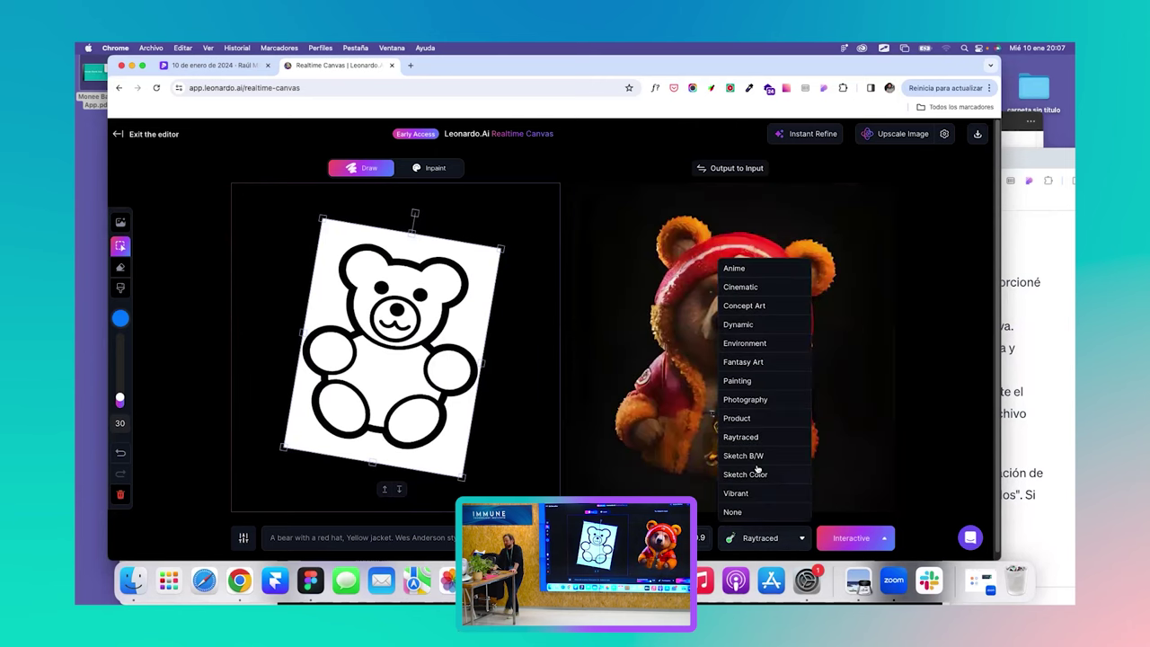
click(740, 400)
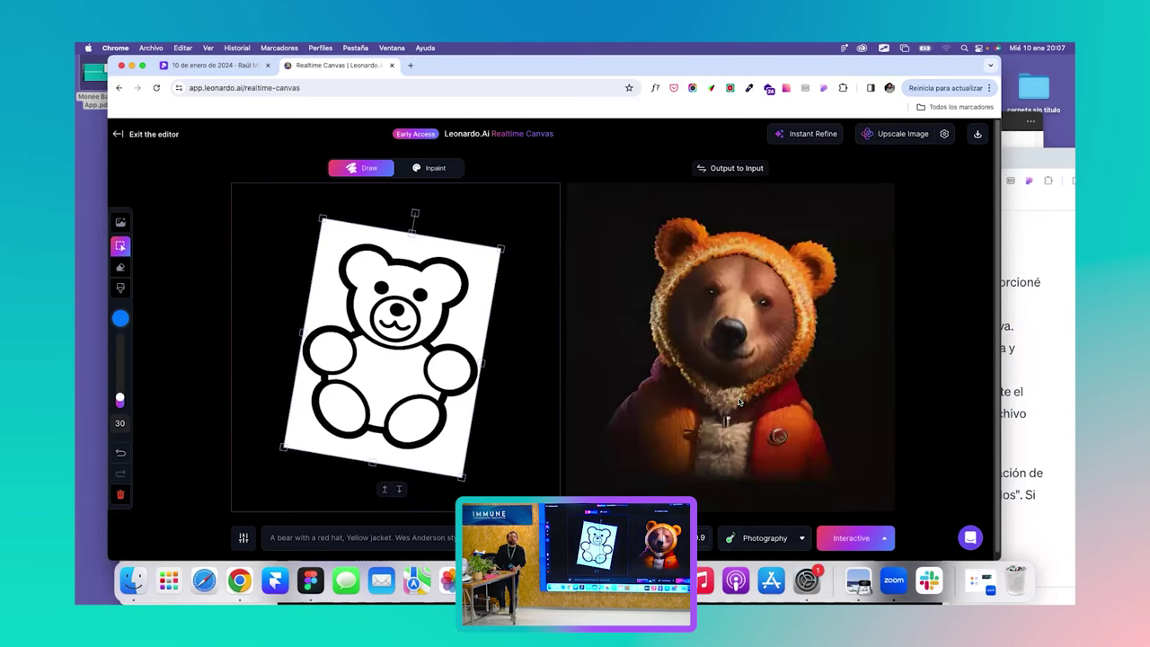
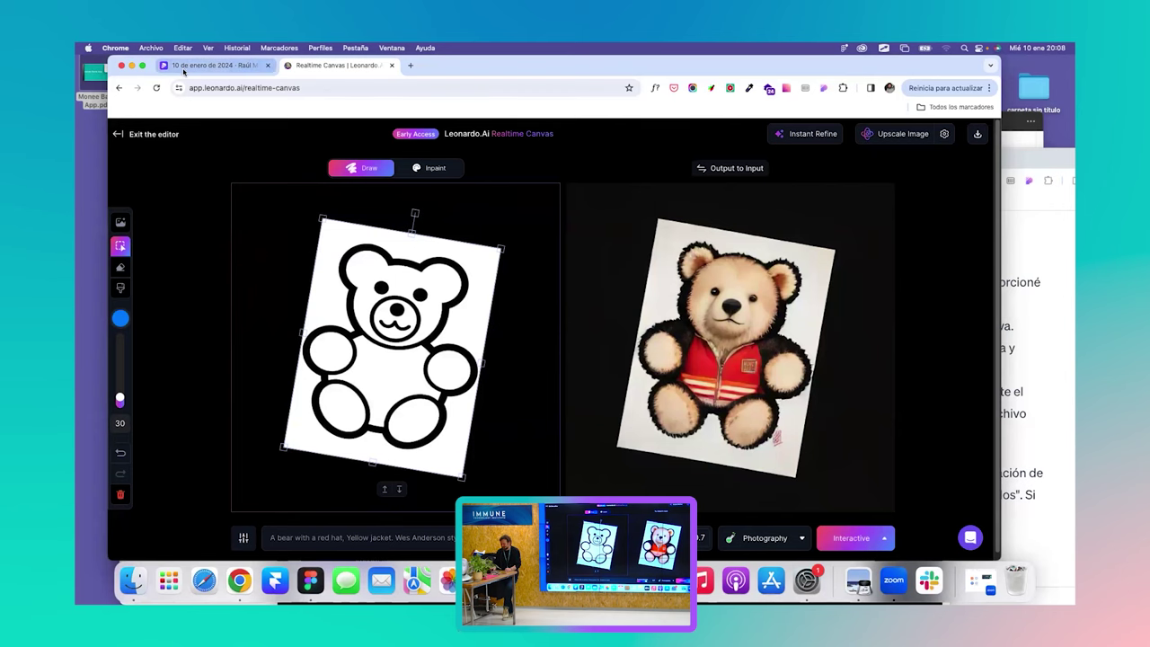
Check the presentation slide, switch to Figma, create a new design file in Team project, and reposition its window.
click(189, 67)
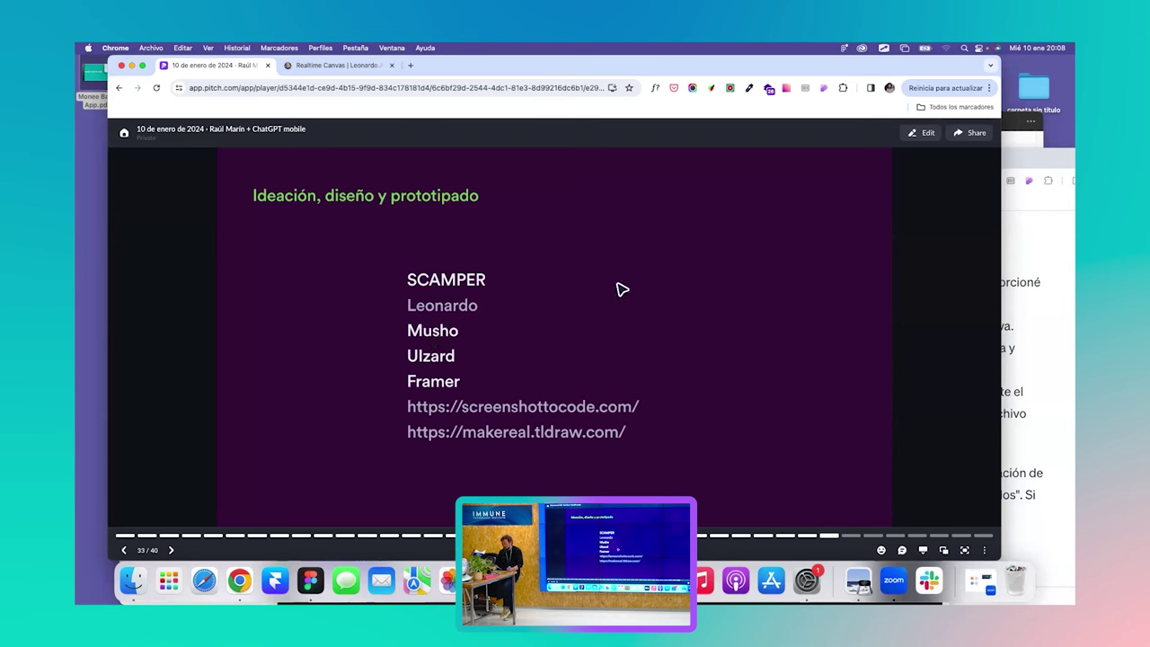
click(310, 579)
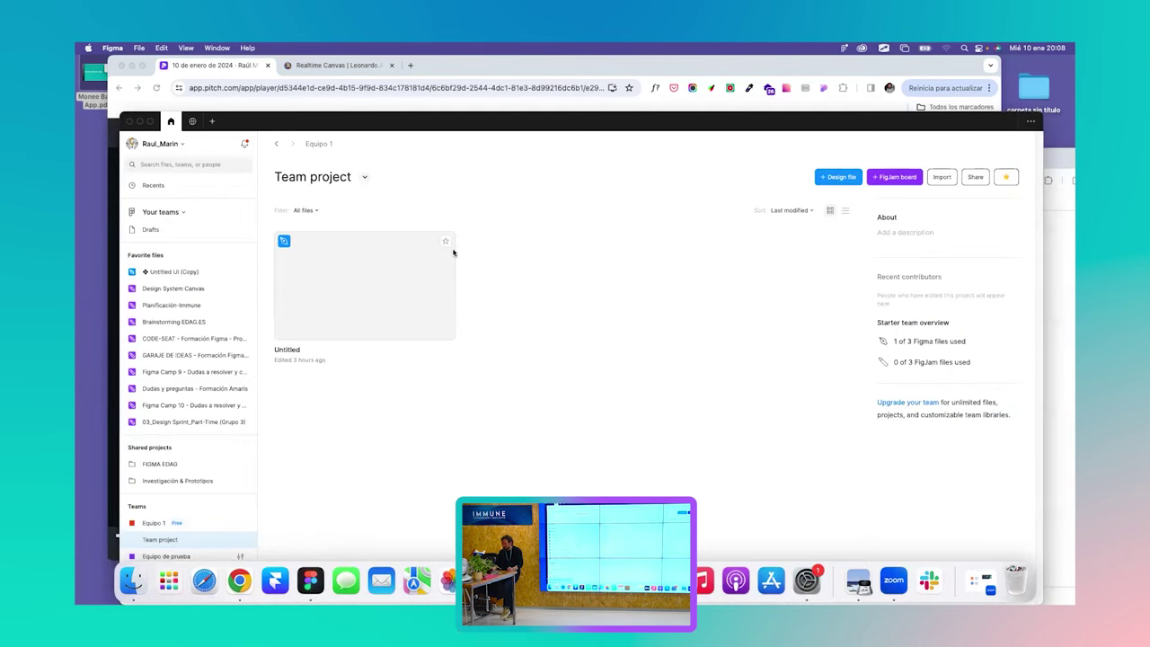
click(837, 177)
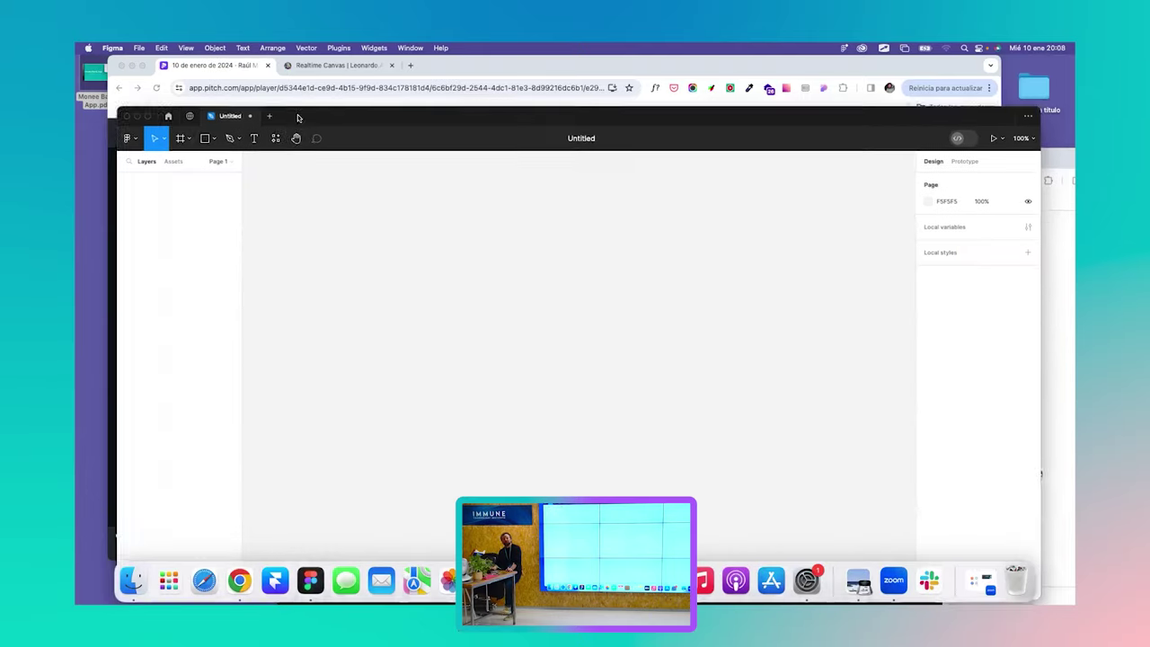
drag(301, 124, 282, 95)
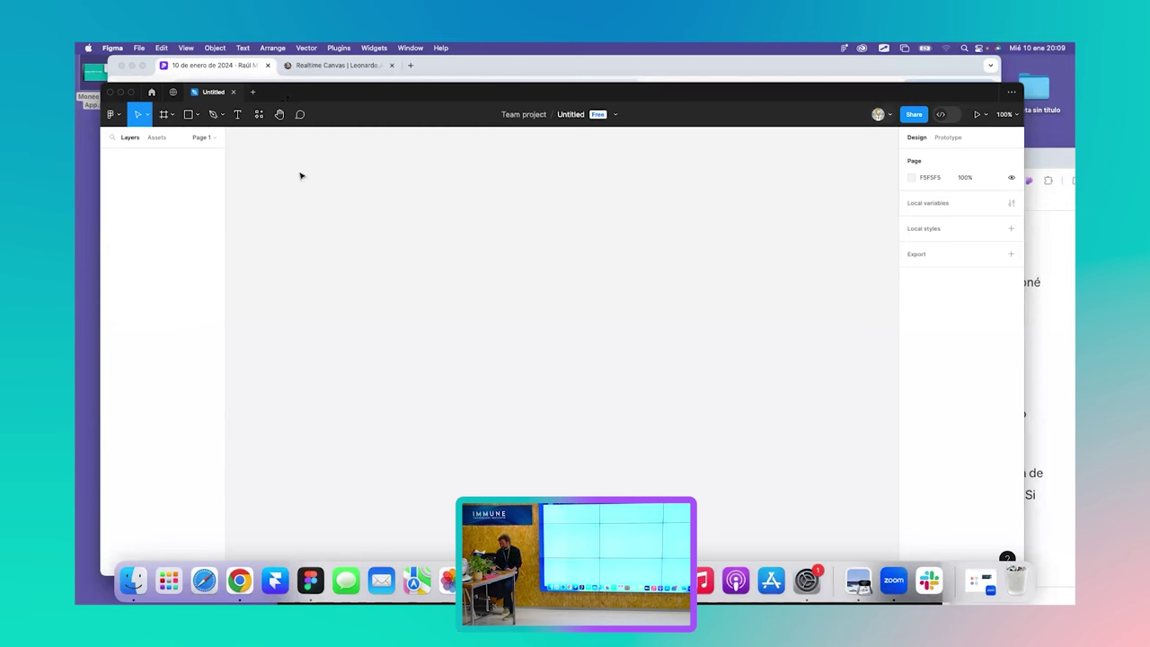
drag(280, 97, 274, 92)
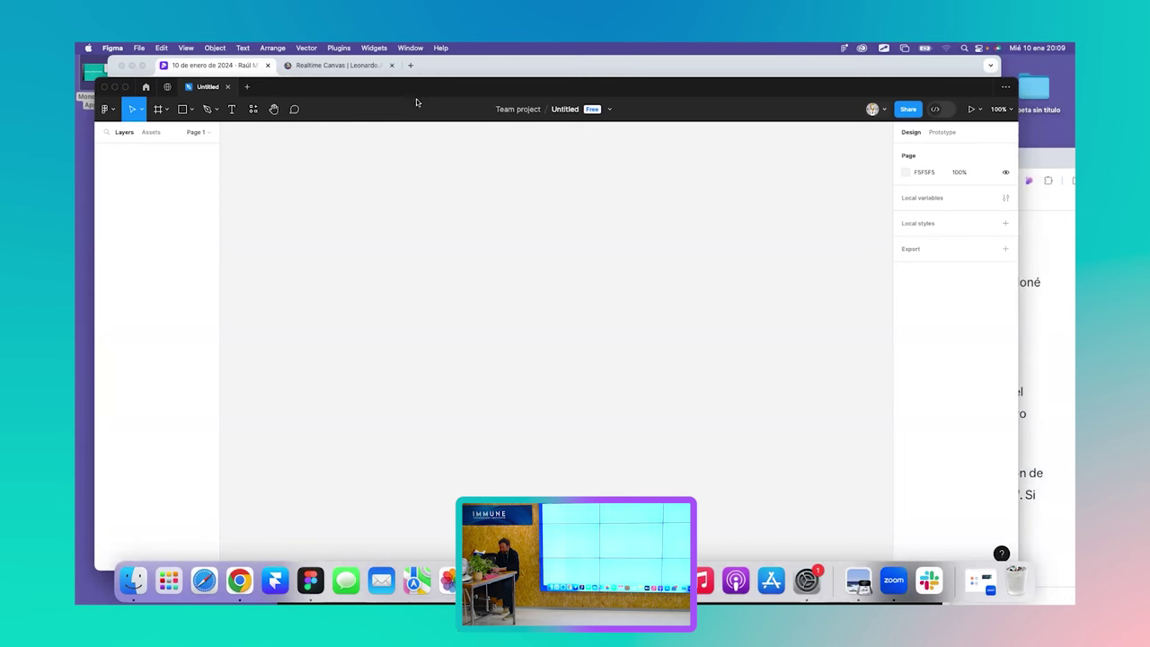
Search the plugins for "musho", run Musho AI, and move its window higher on the canvas.
click(253, 110)
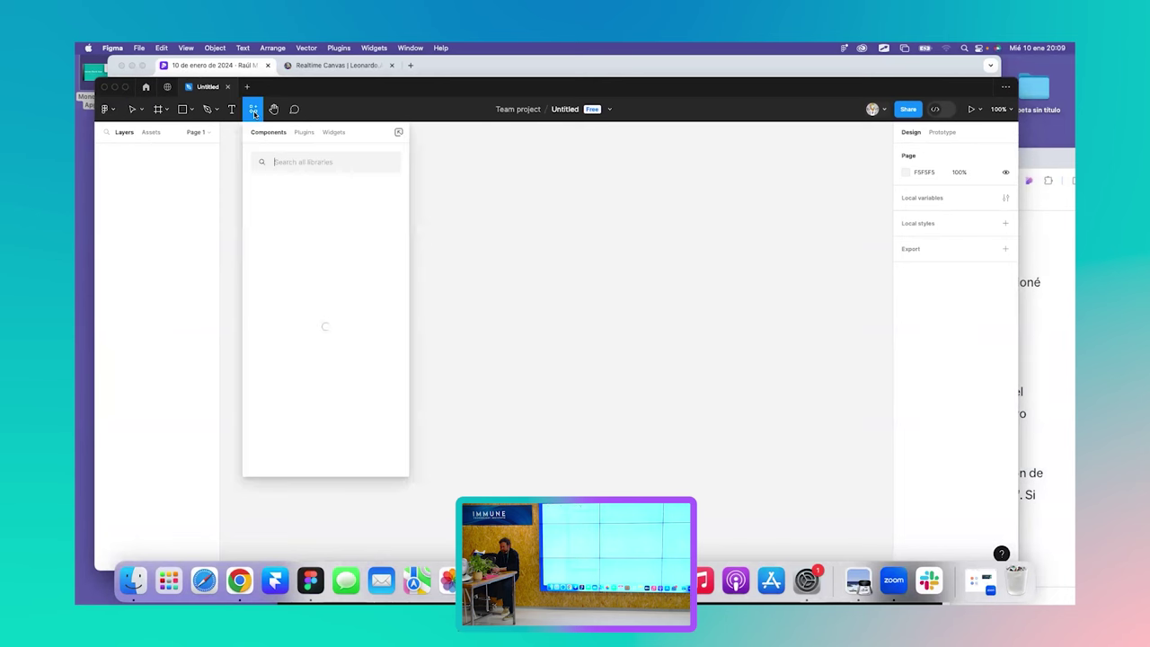
click(303, 133)
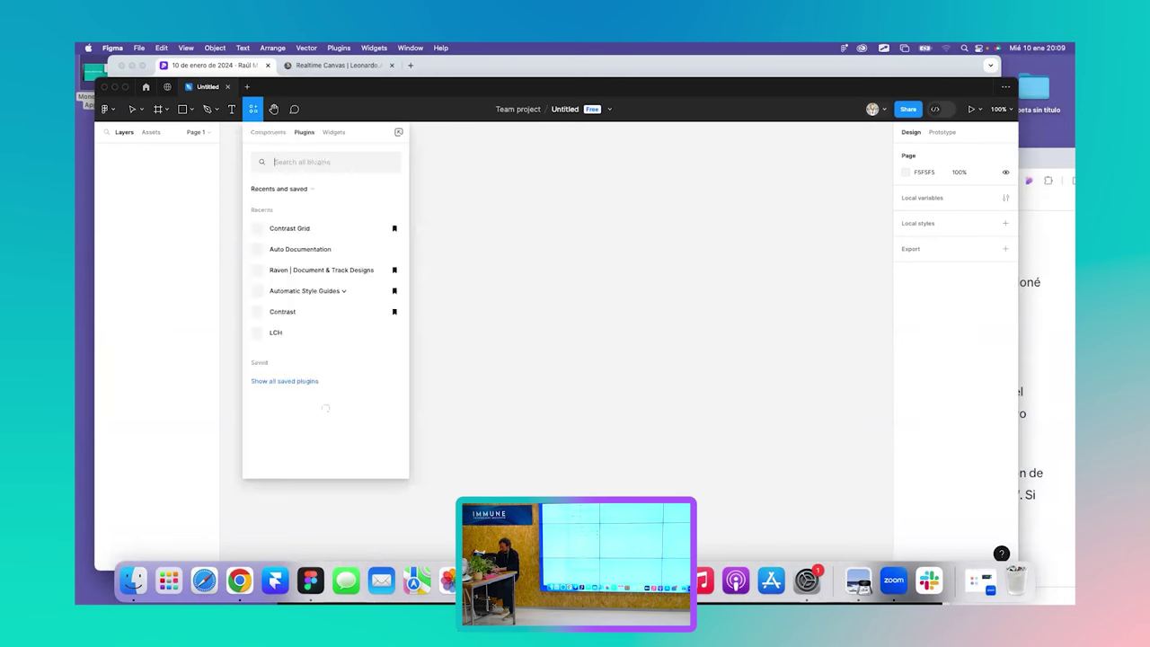
text(musho)
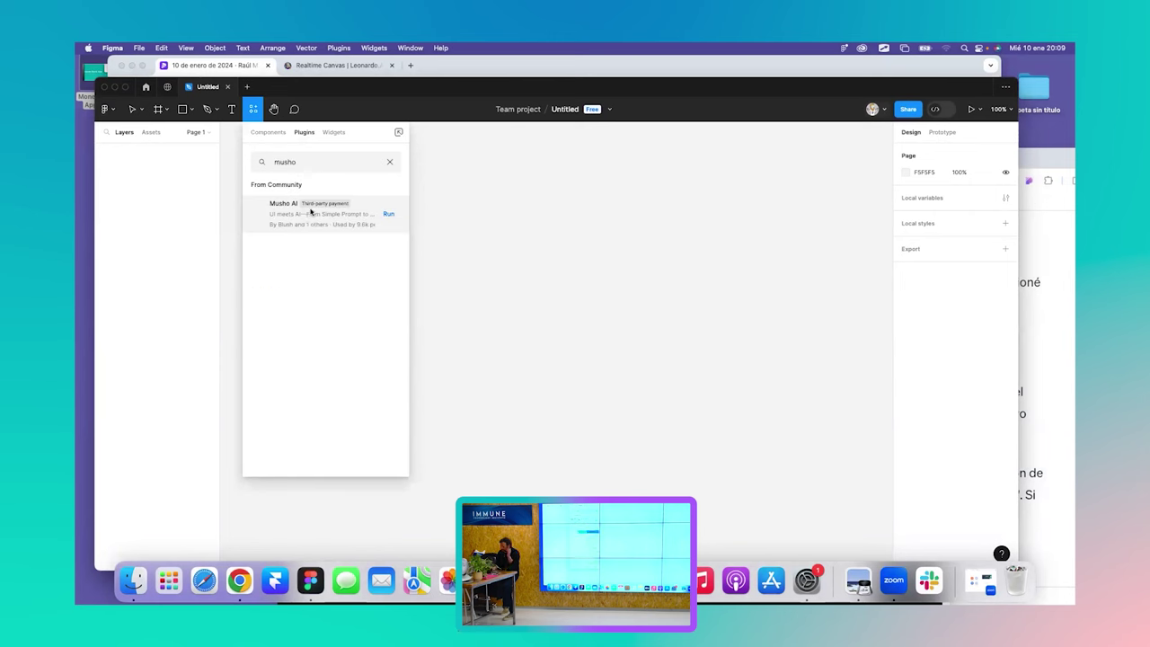
click(294, 208)
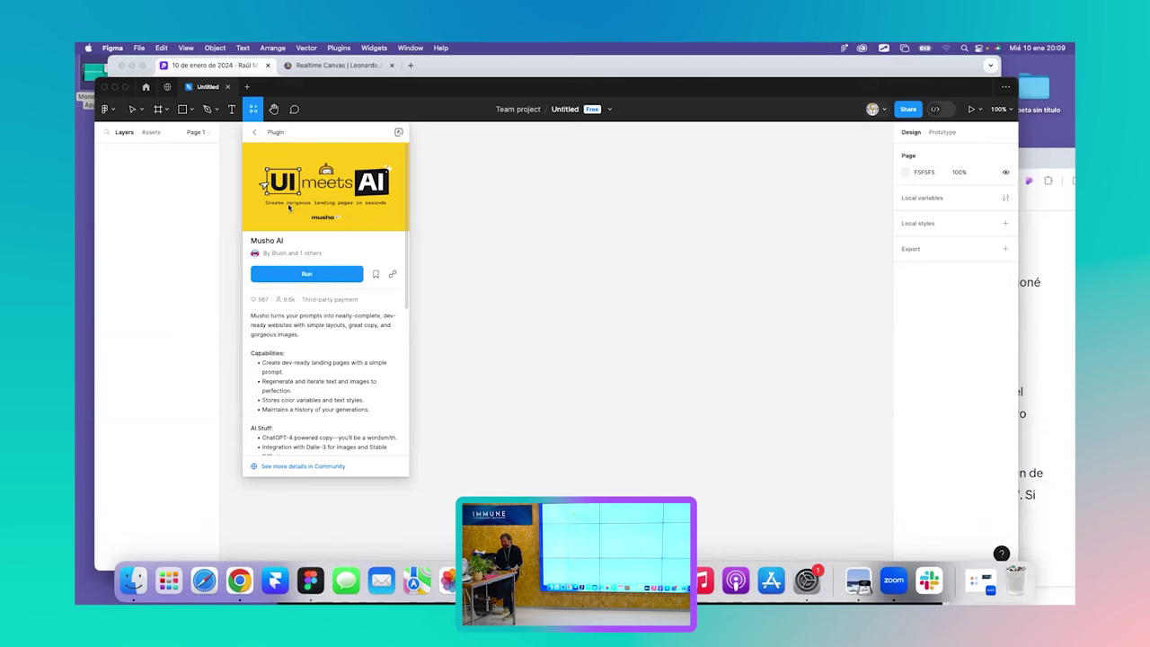
click(297, 281)
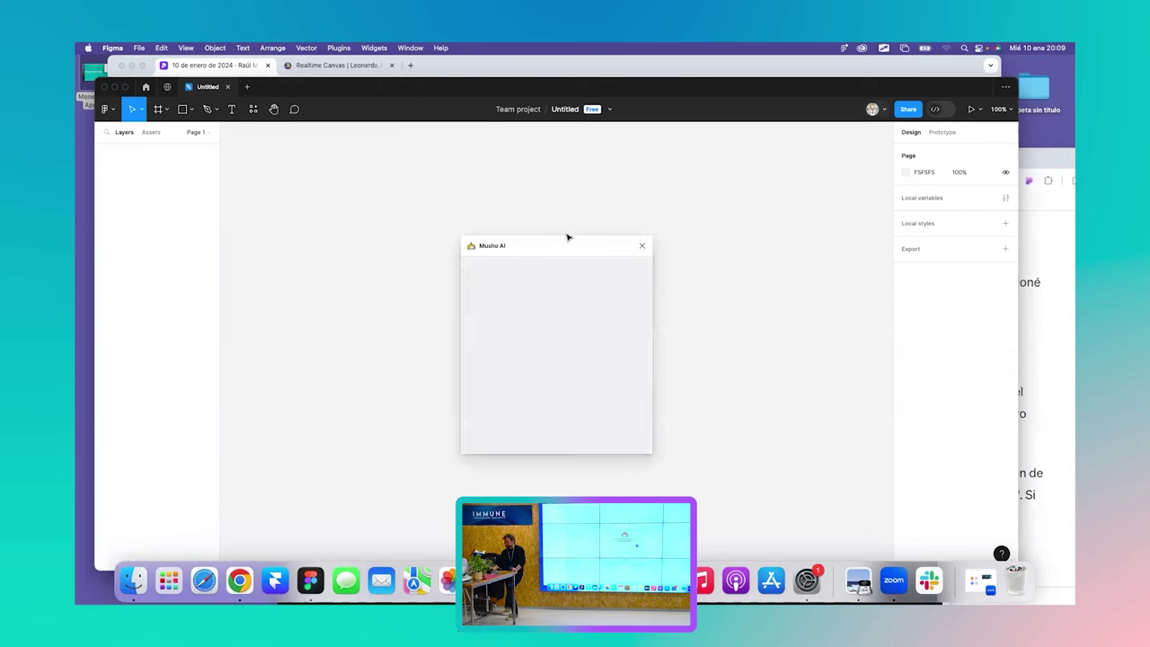
drag(568, 245, 538, 196)
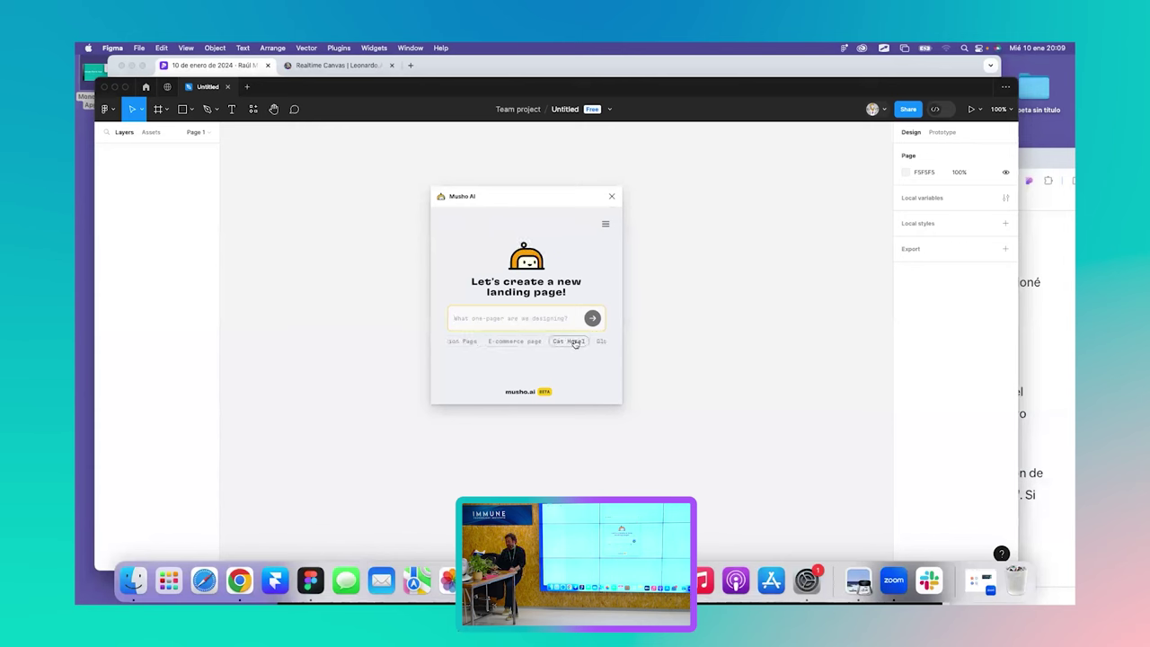
Generate a landing page in Musho AI from the suggested Cat Hotel prompt.
click(575, 344)
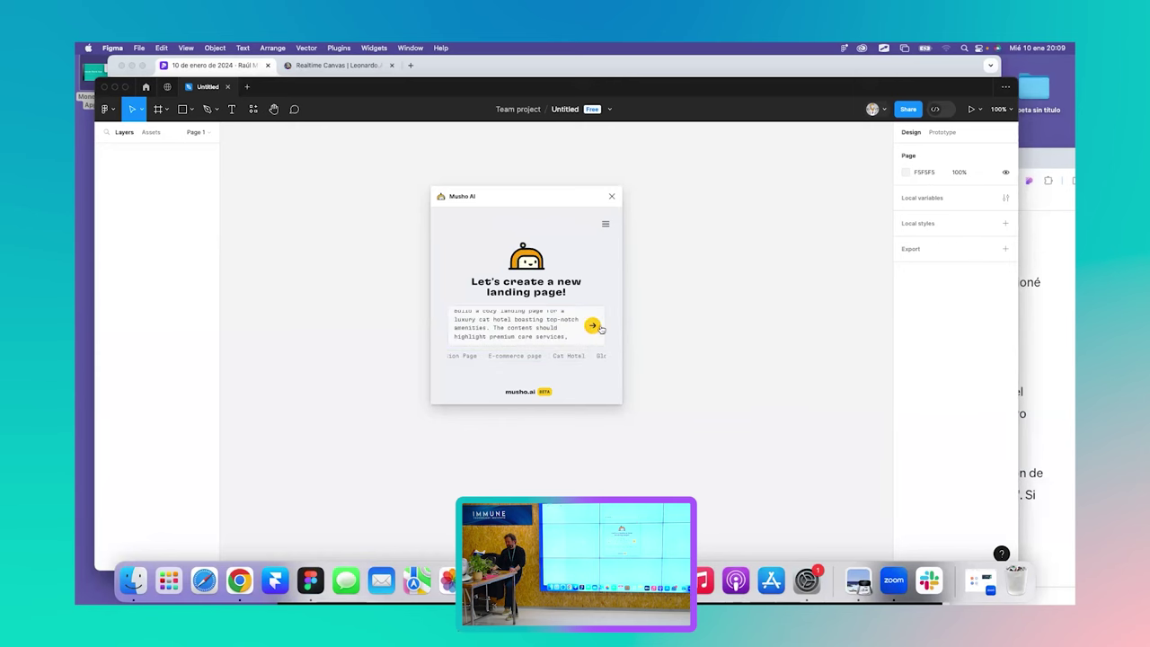
click(594, 325)
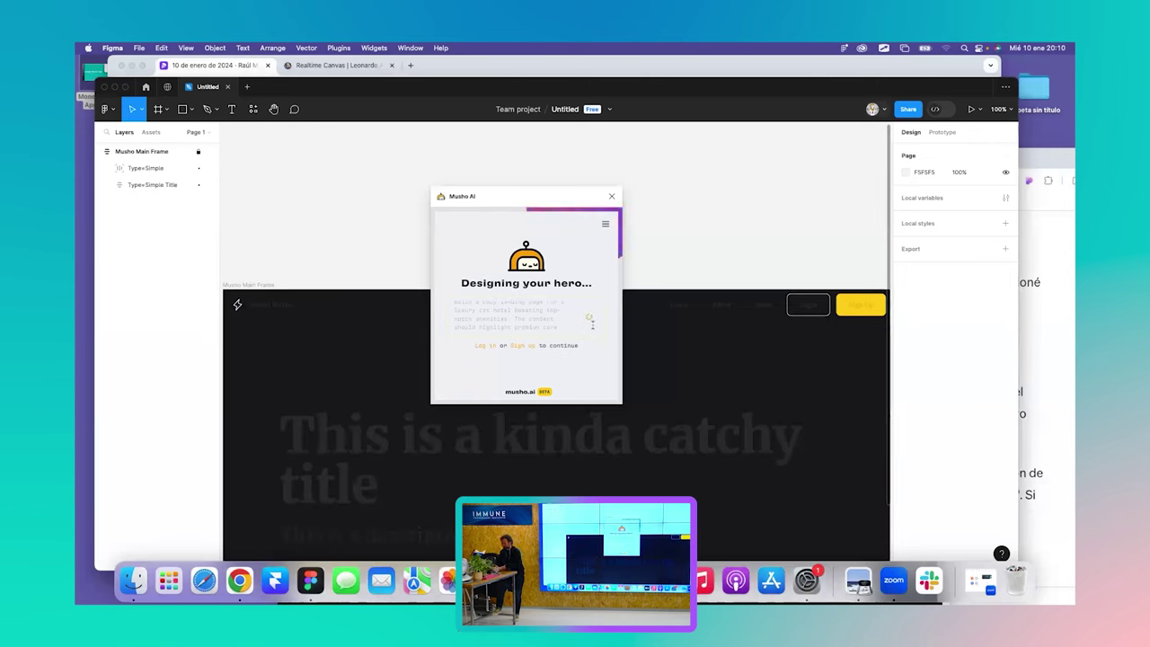
scroll(728, 252, down, 5)
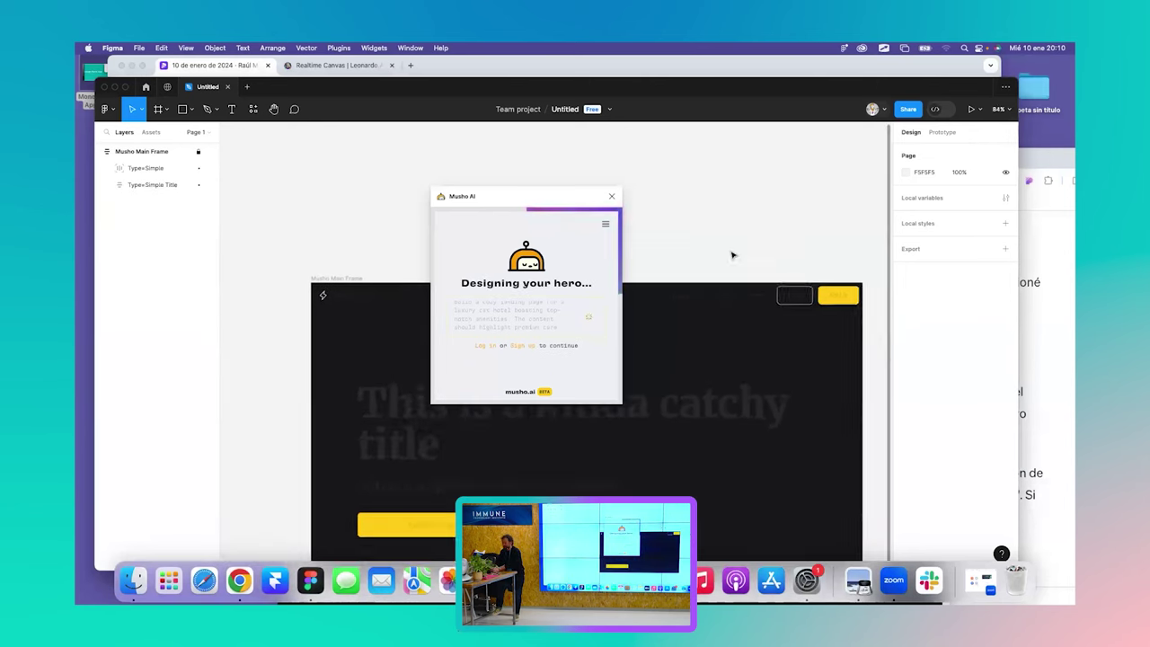
drag(751, 256, 688, 216)
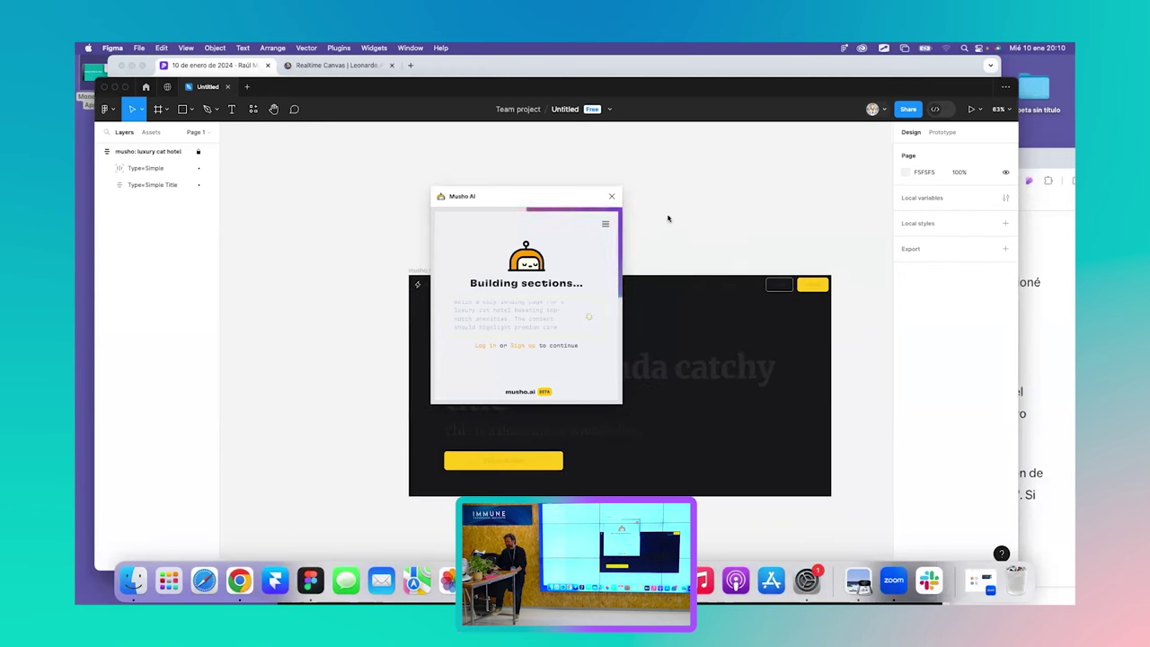
Check Musho AI's plugin menu, close the plugin and look over the partly generated cat hotel landing page.
click(606, 224)
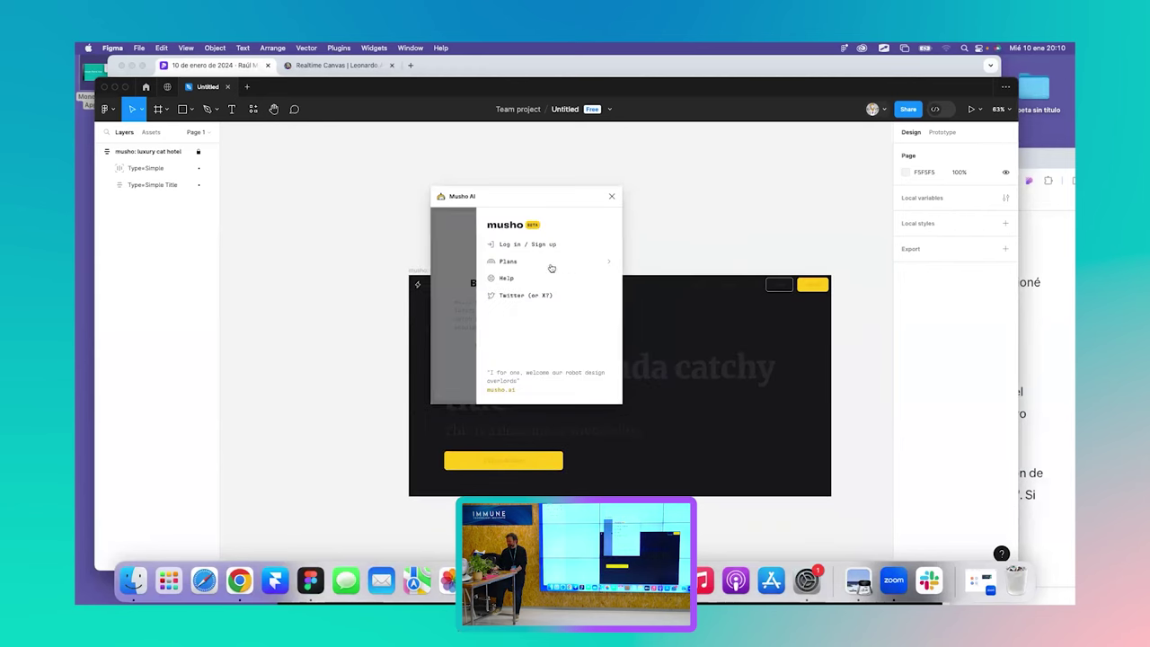
click(612, 197)
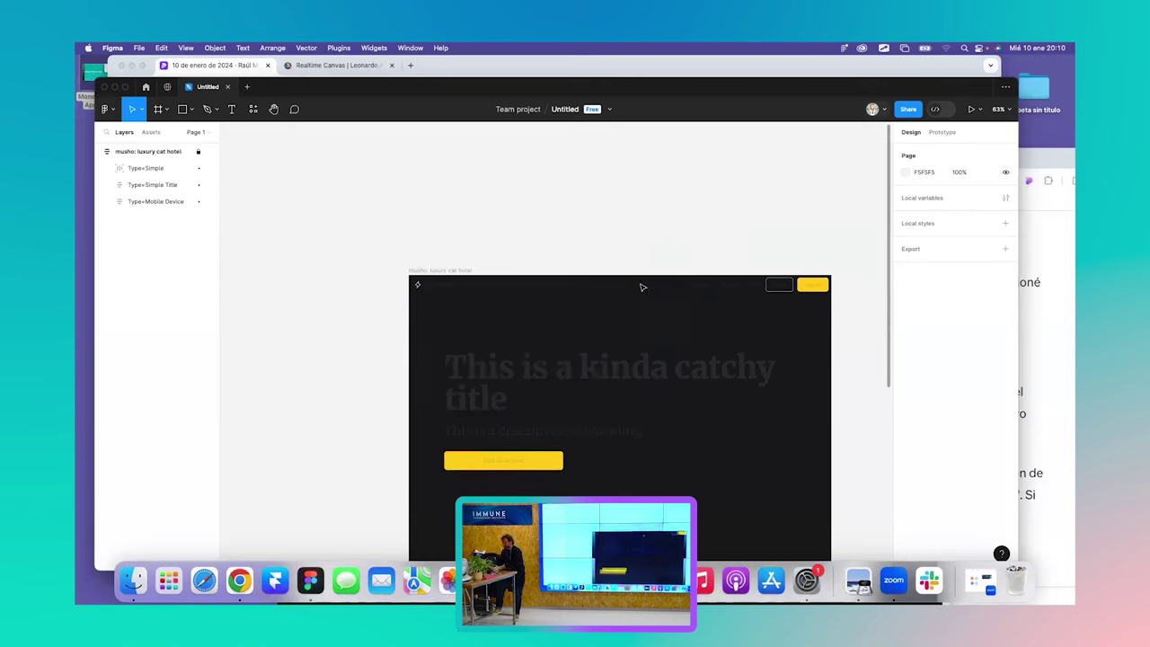
scroll(643, 295, up, 2)
scroll(643, 294, down, 5)
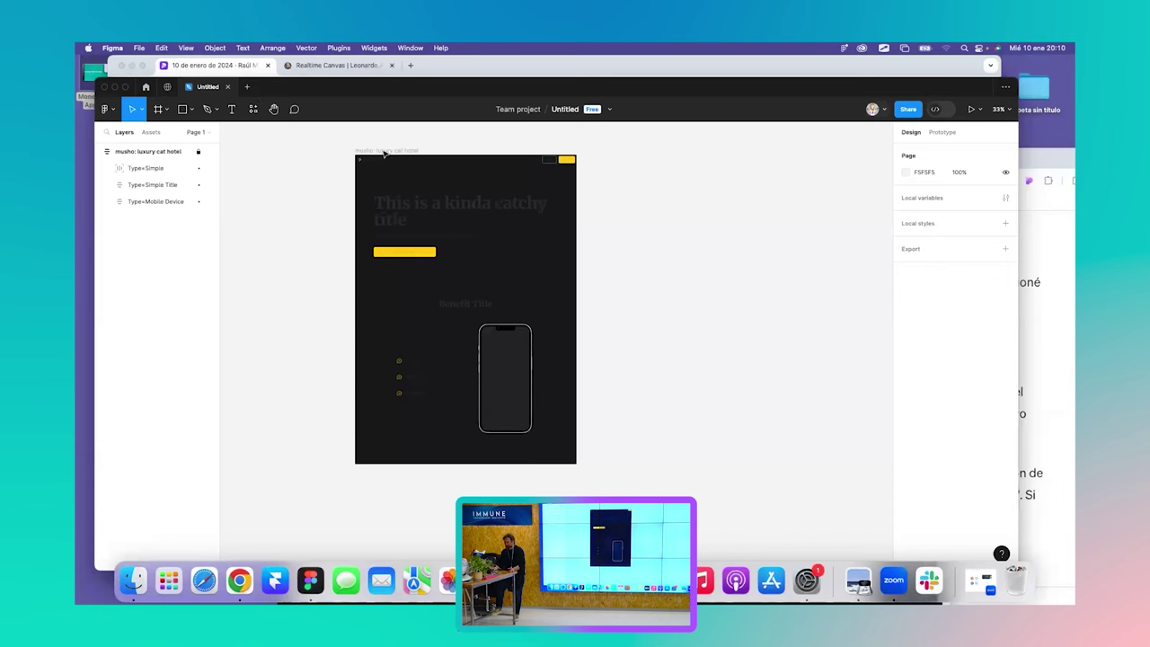
Run Musho AI again from the plugins and place its window beside the landing page frame.
click(253, 108)
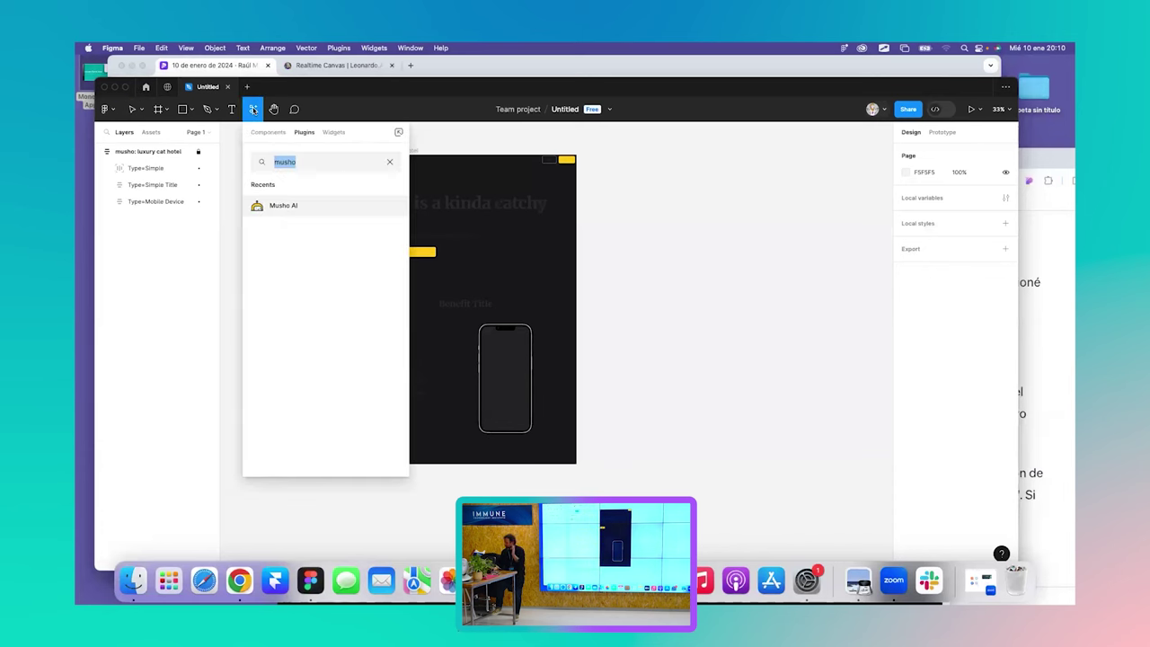
click(281, 207)
drag(530, 196, 665, 202)
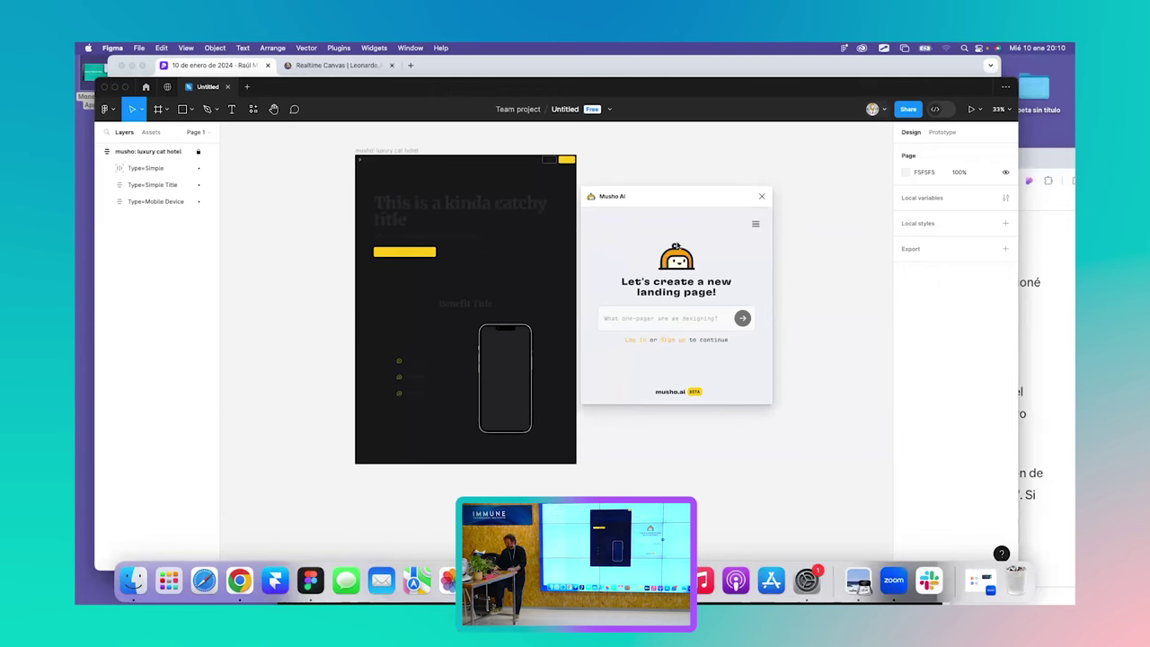
Log in to Musho AI with the Google account and approve the sign-in.
click(633, 341)
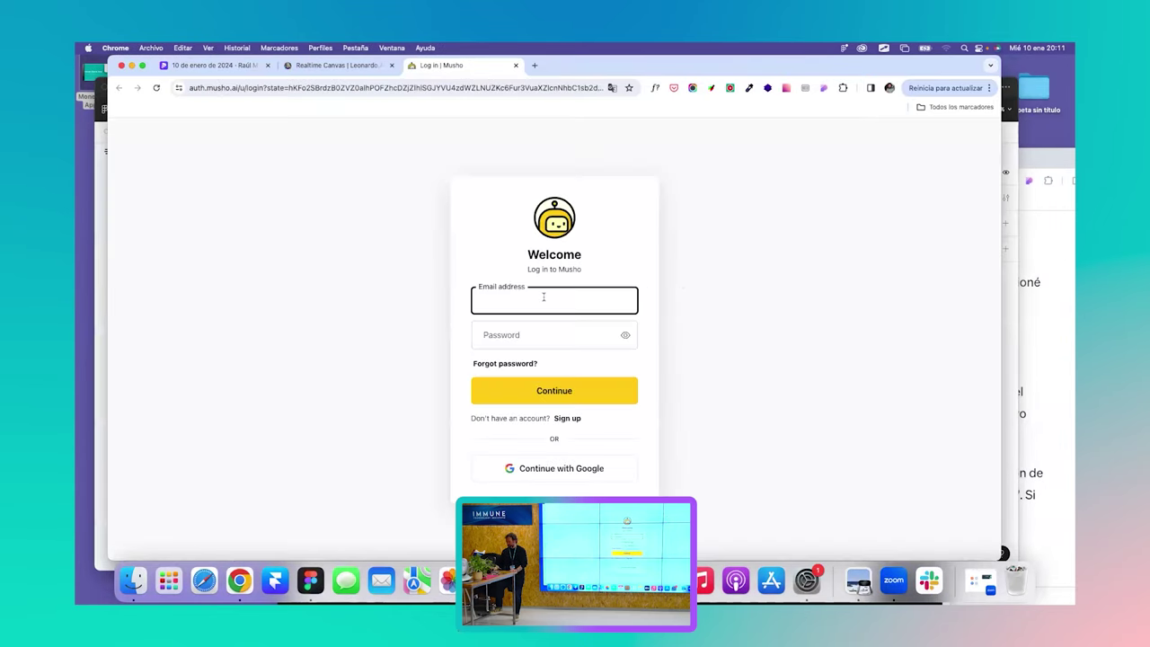
click(544, 296)
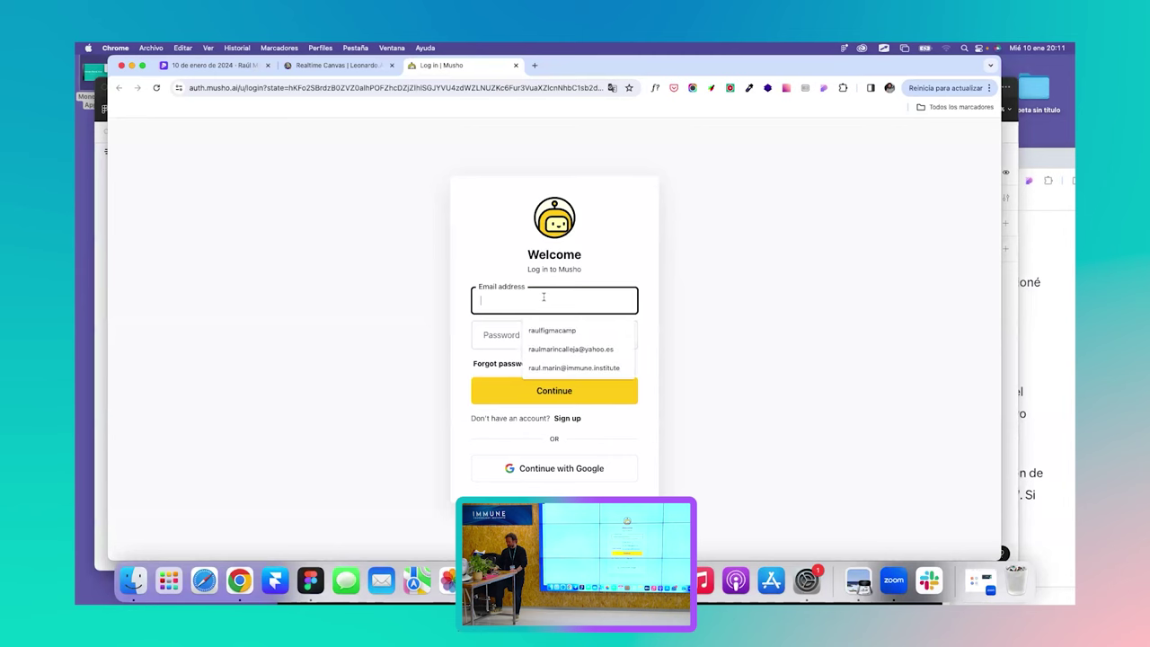
click(476, 353)
click(541, 467)
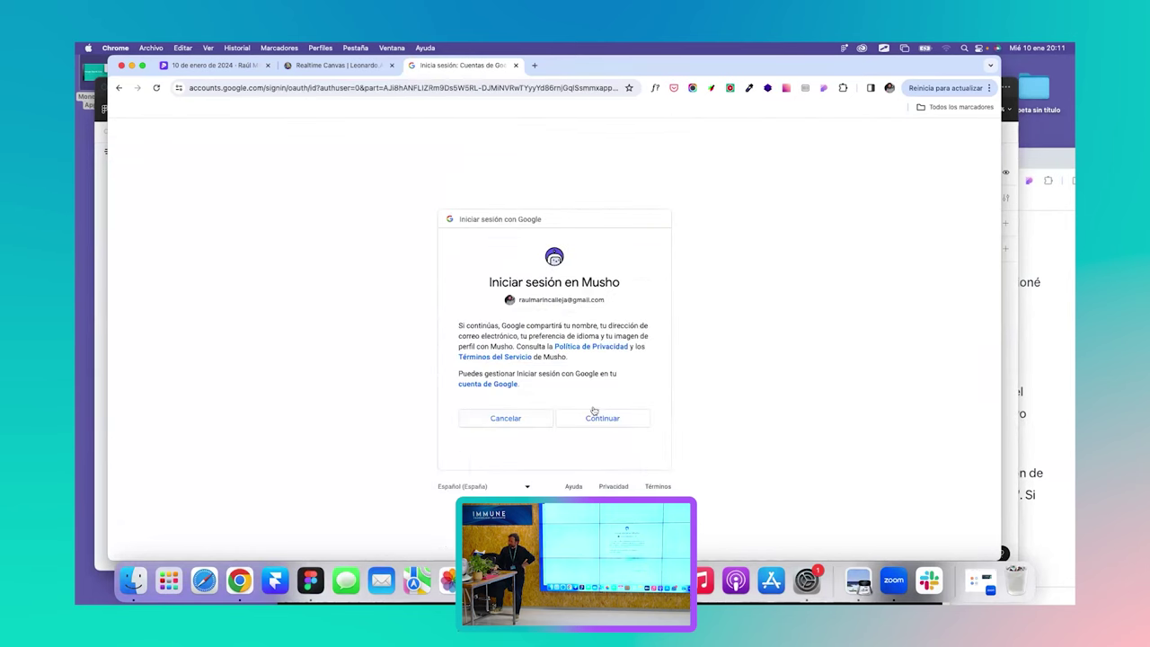
click(593, 415)
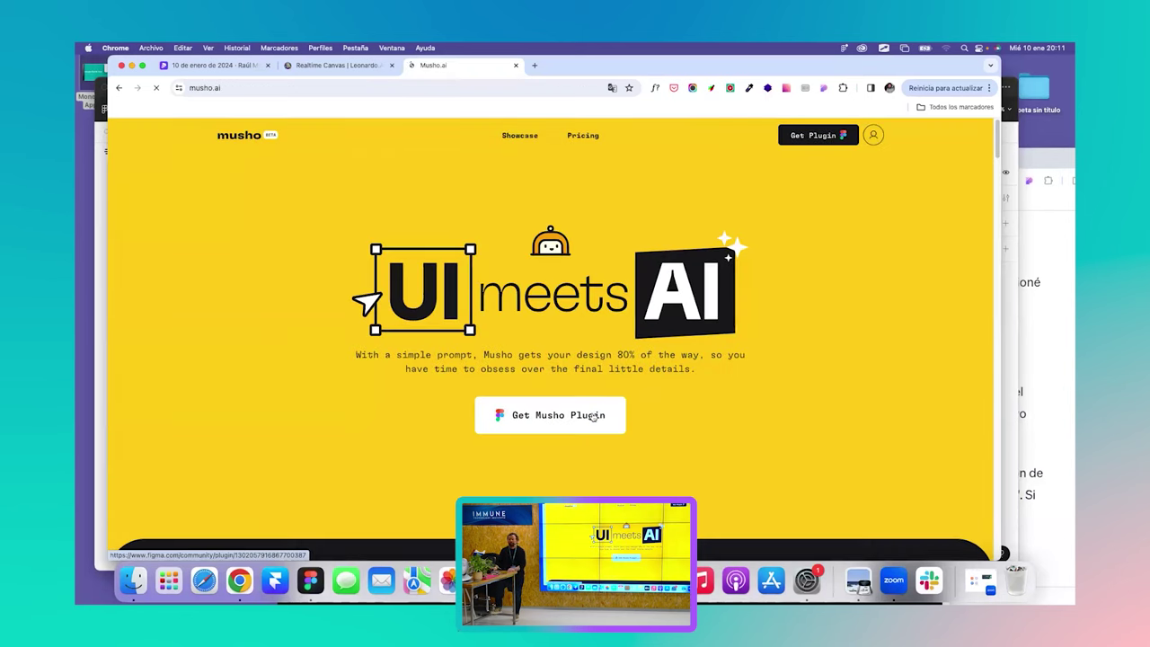
click(582, 405)
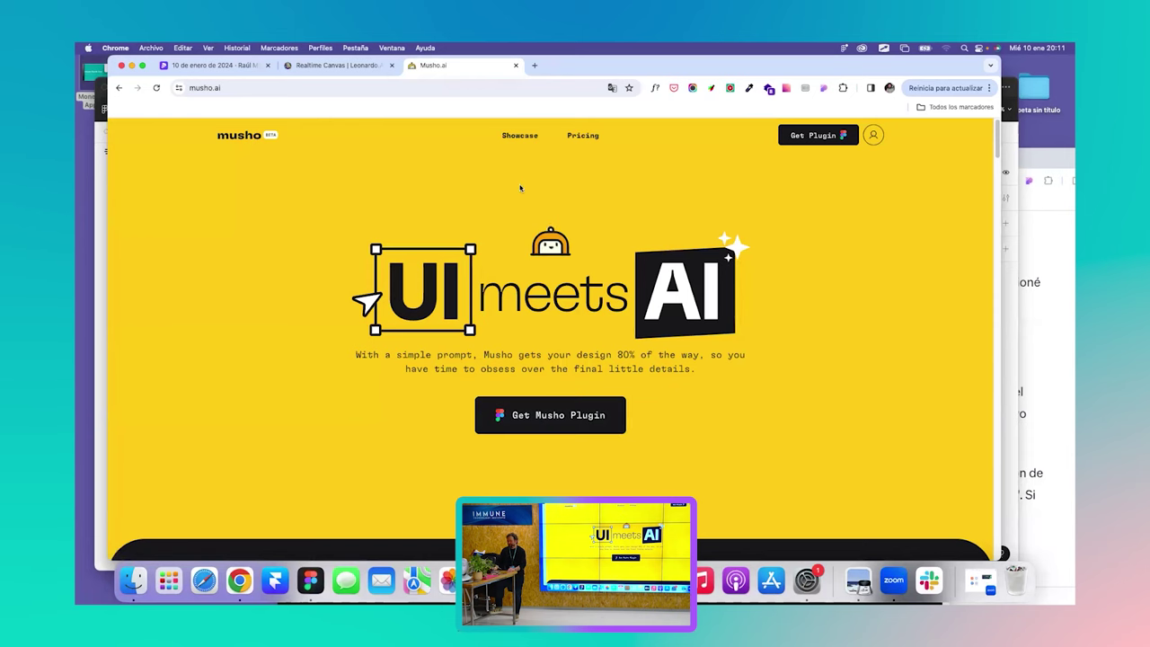
Switch back to Figma and move the Musho AI window farther from the landing page frame.
click(103, 181)
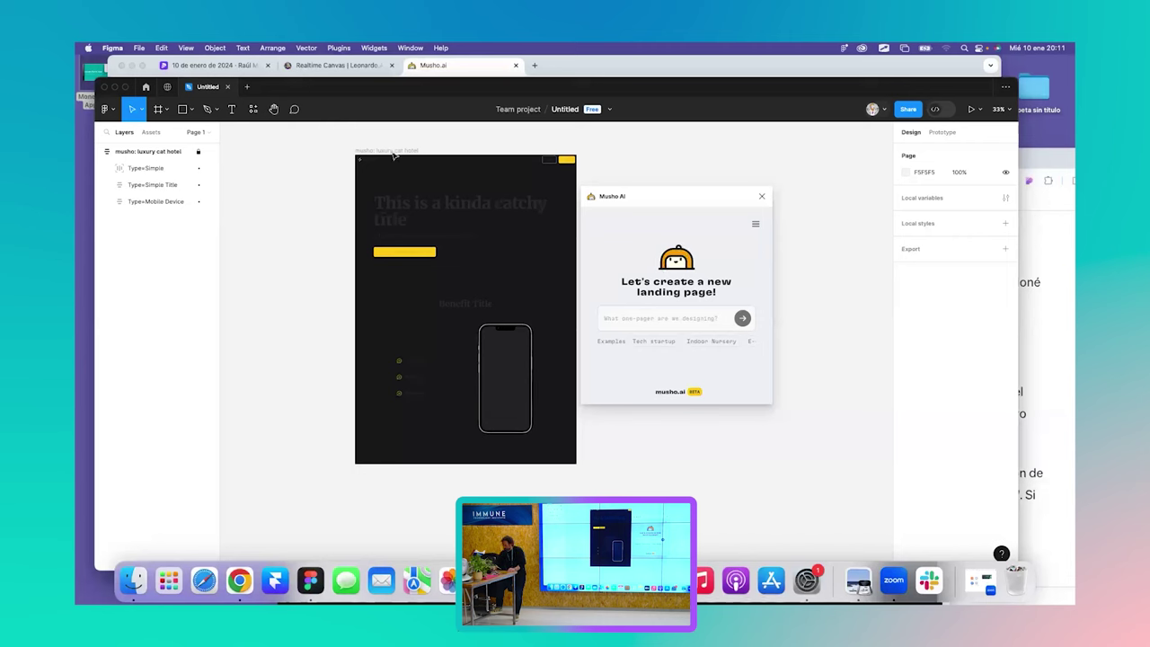
drag(667, 193, 727, 196)
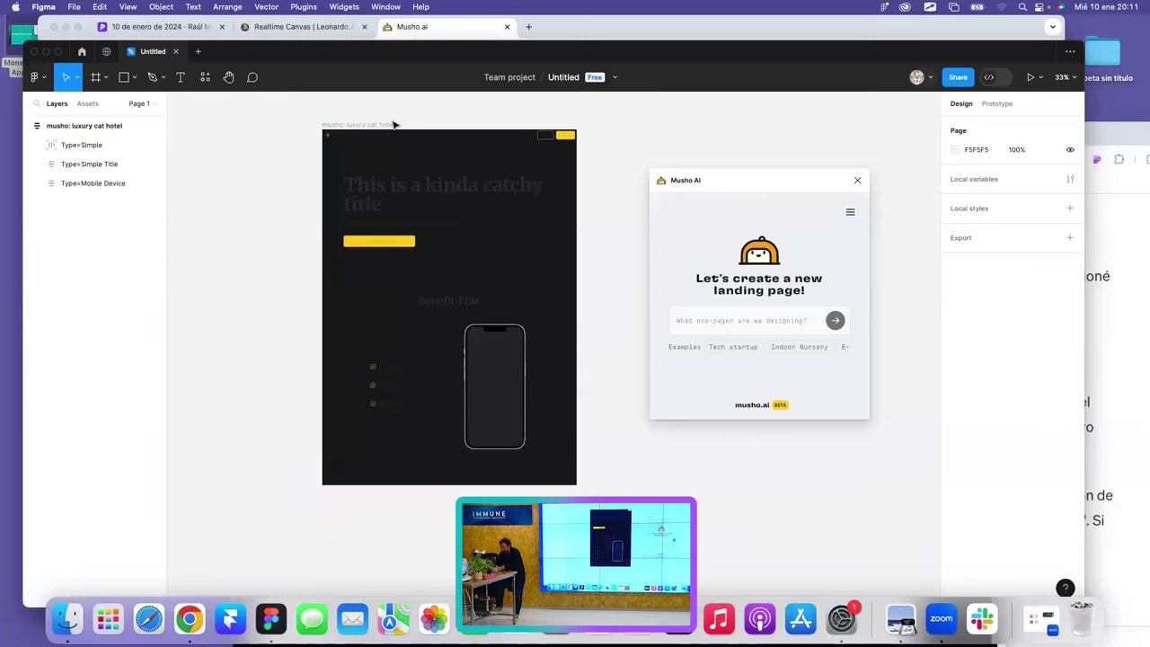
click(412, 152)
key(BackSpace)
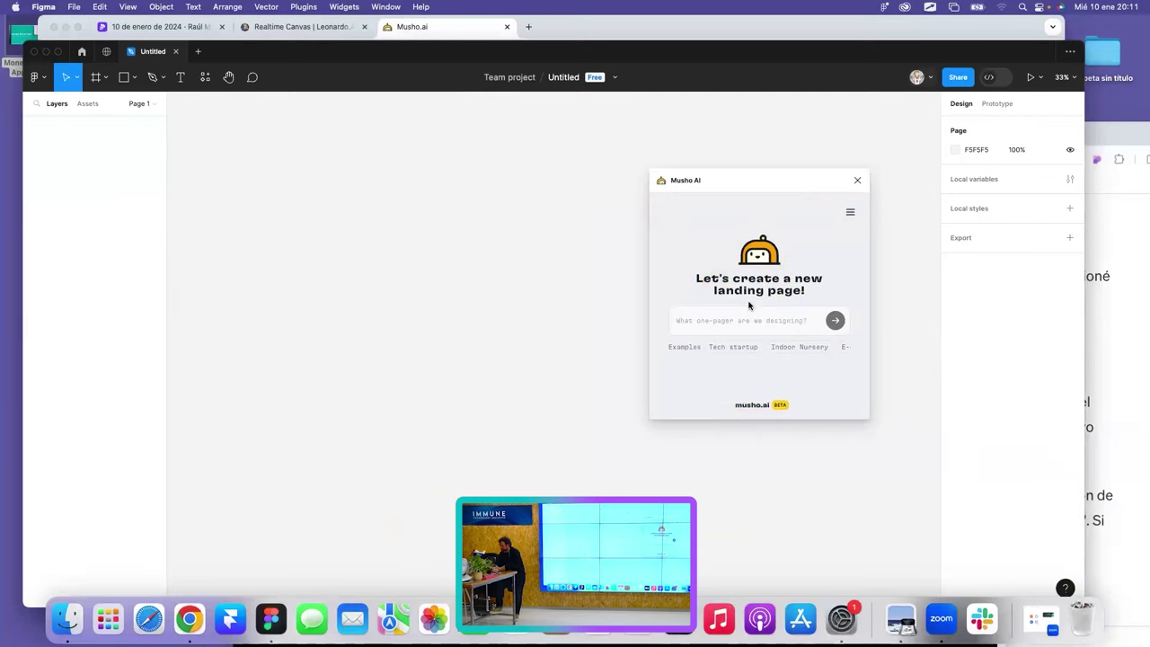
key(super+z)
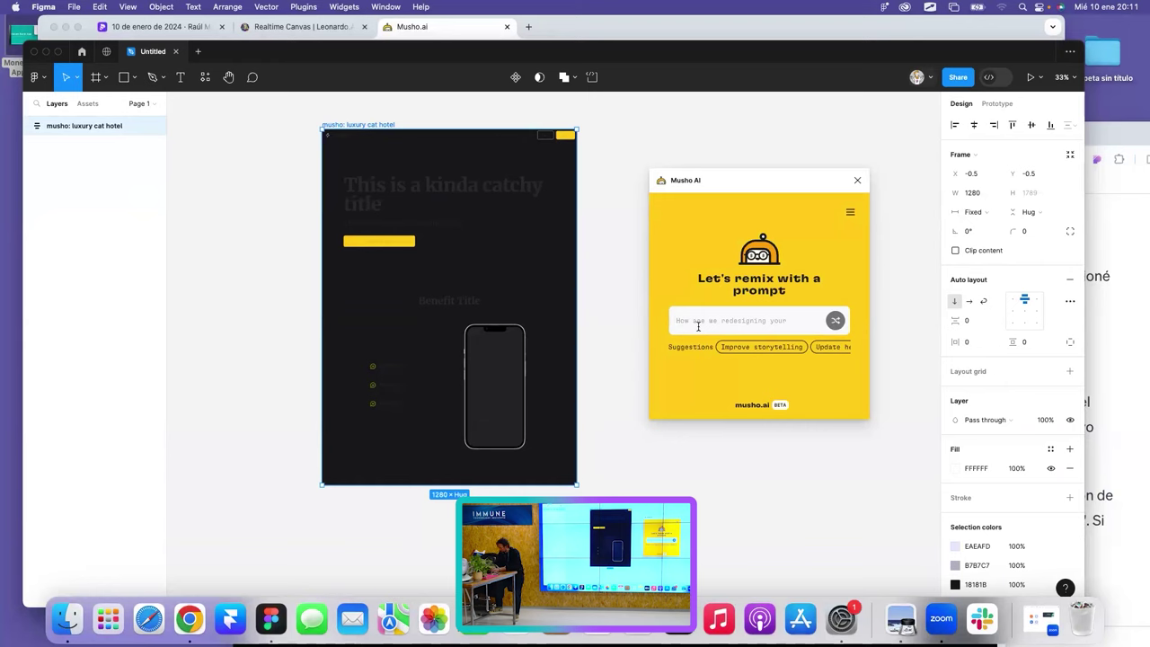
Remix the selected luxury cat hotel frame in Musho AI with the suggested prompt "Improve storytelling".
click(778, 352)
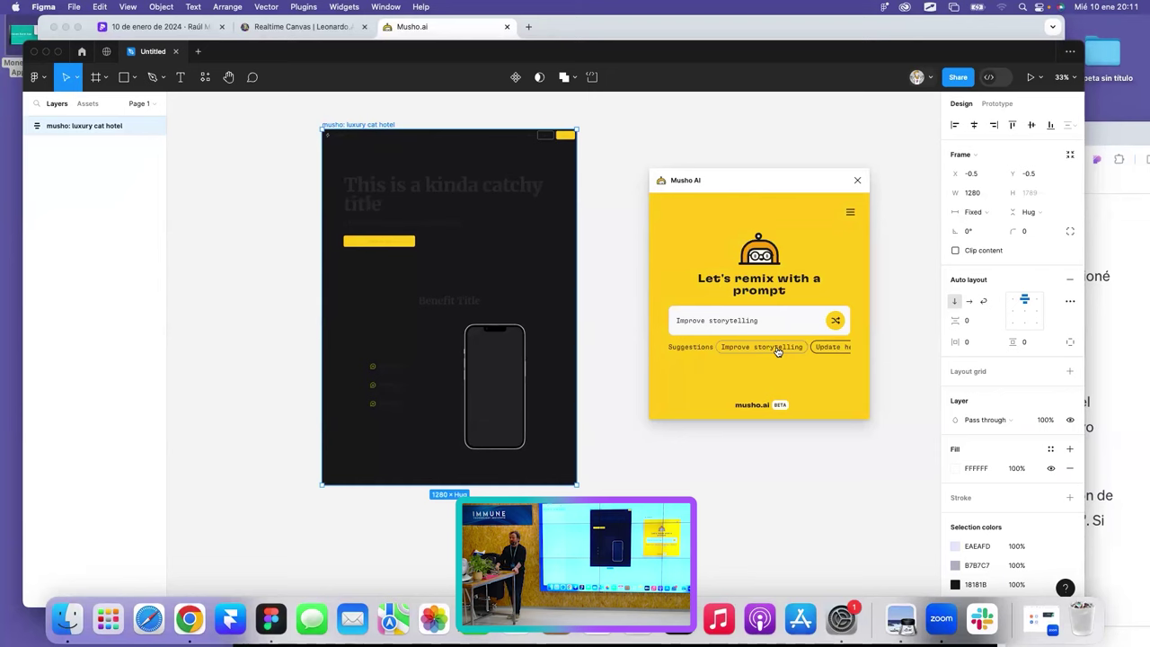
click(832, 322)
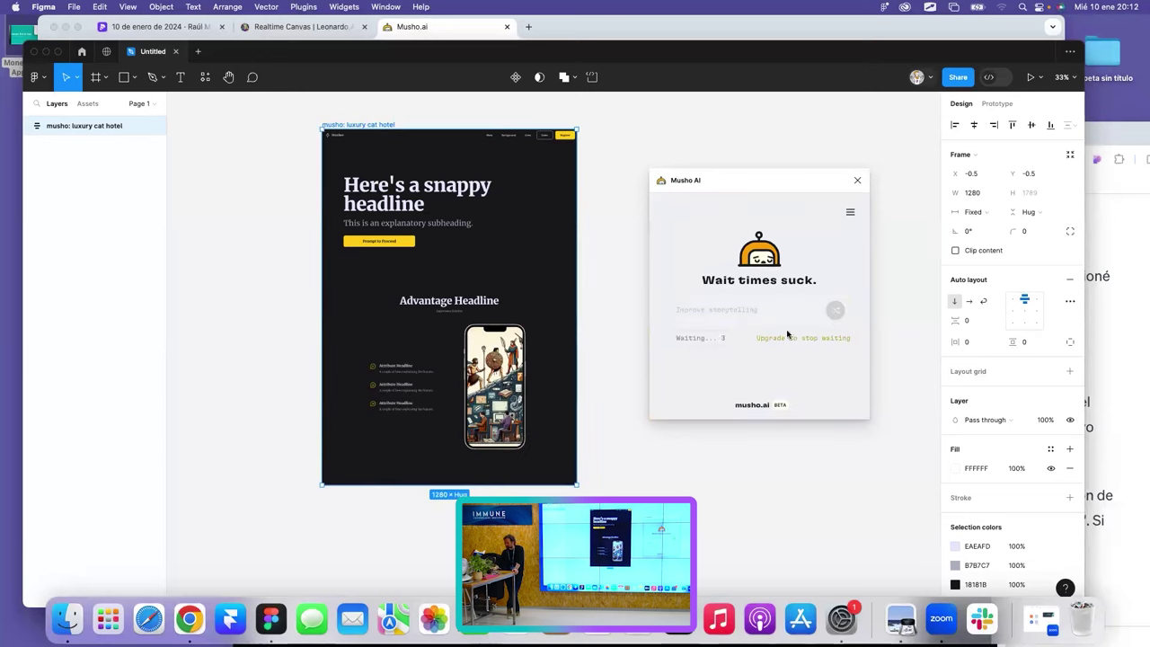
Toggle Create variables in Musho AI's preferences and open the overview of its plans.
click(850, 213)
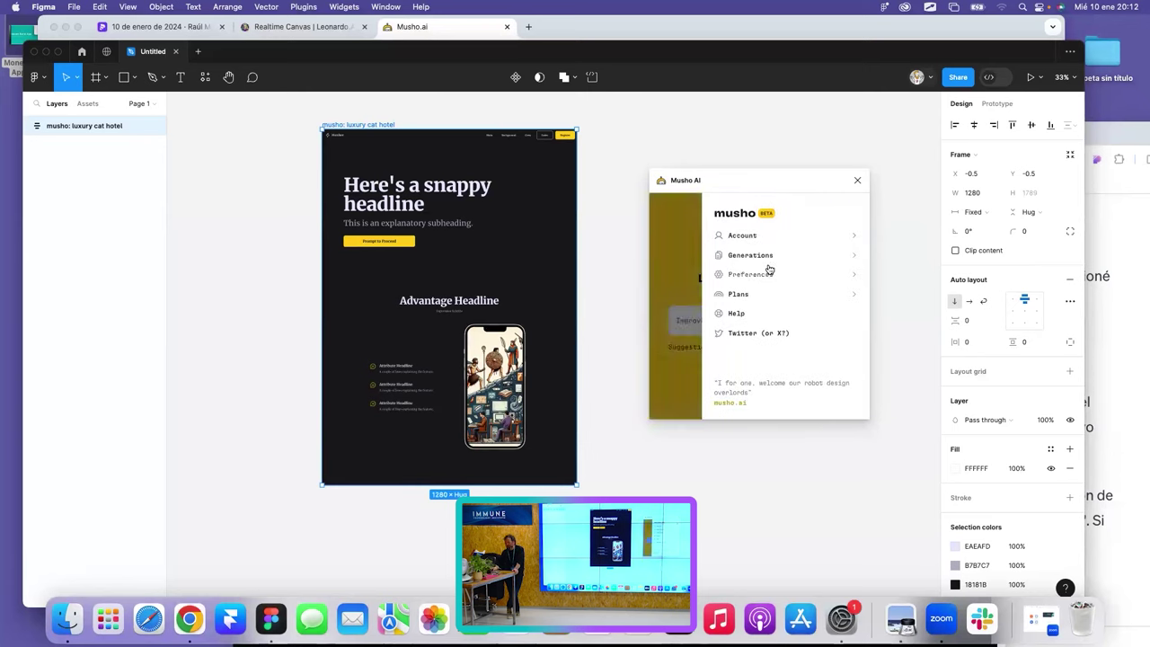
click(762, 274)
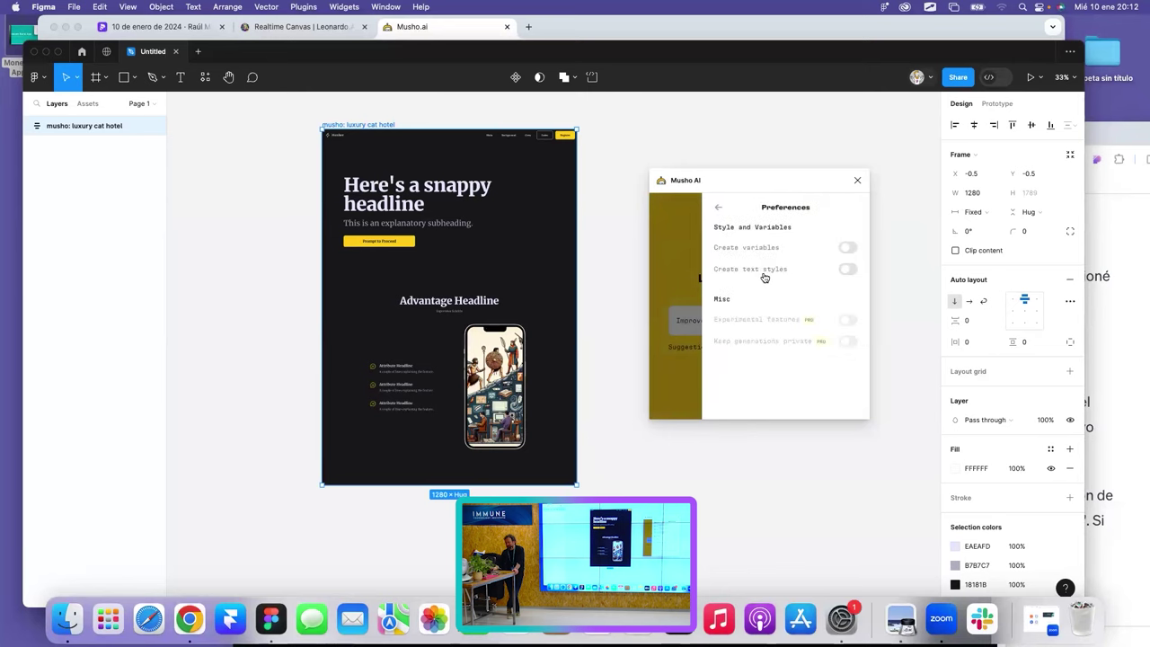
click(847, 247)
click(718, 207)
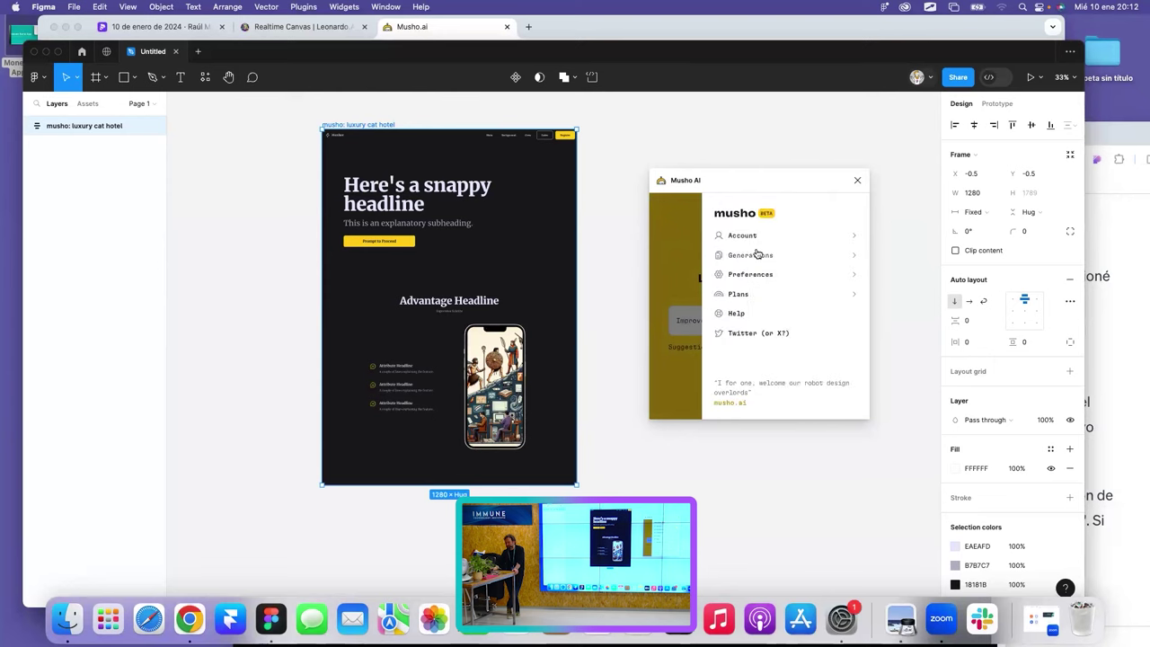
click(738, 295)
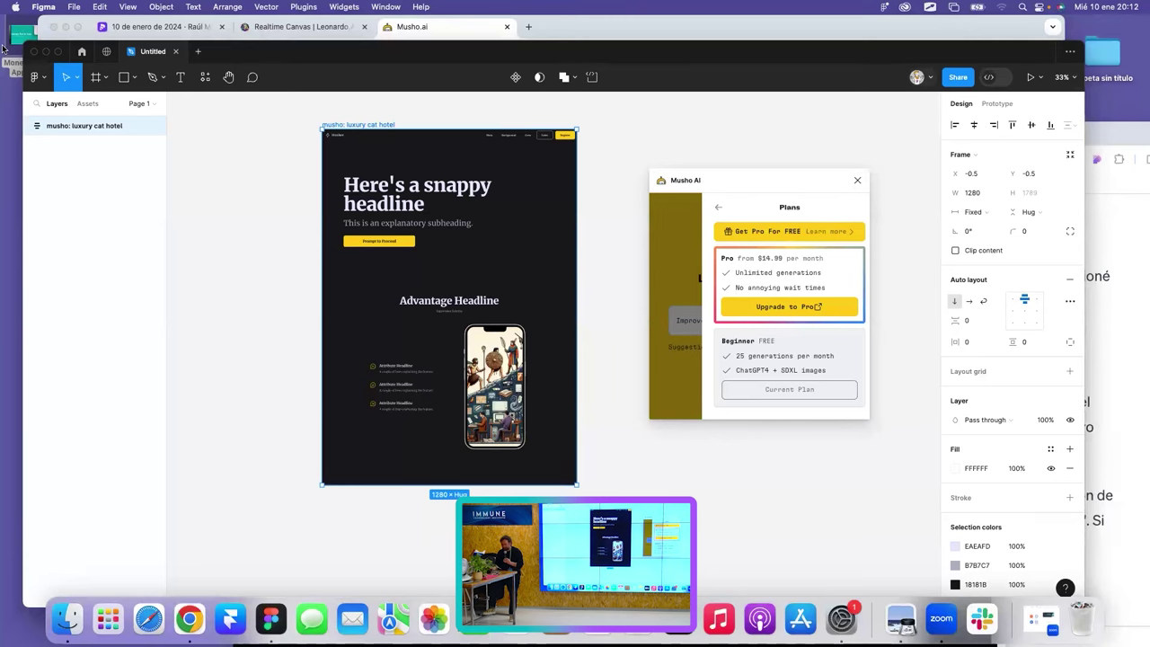
Switch to Chrome, show the "Ideación, diseño y prototipado" slide and reposition the browser window.
click(46, 51)
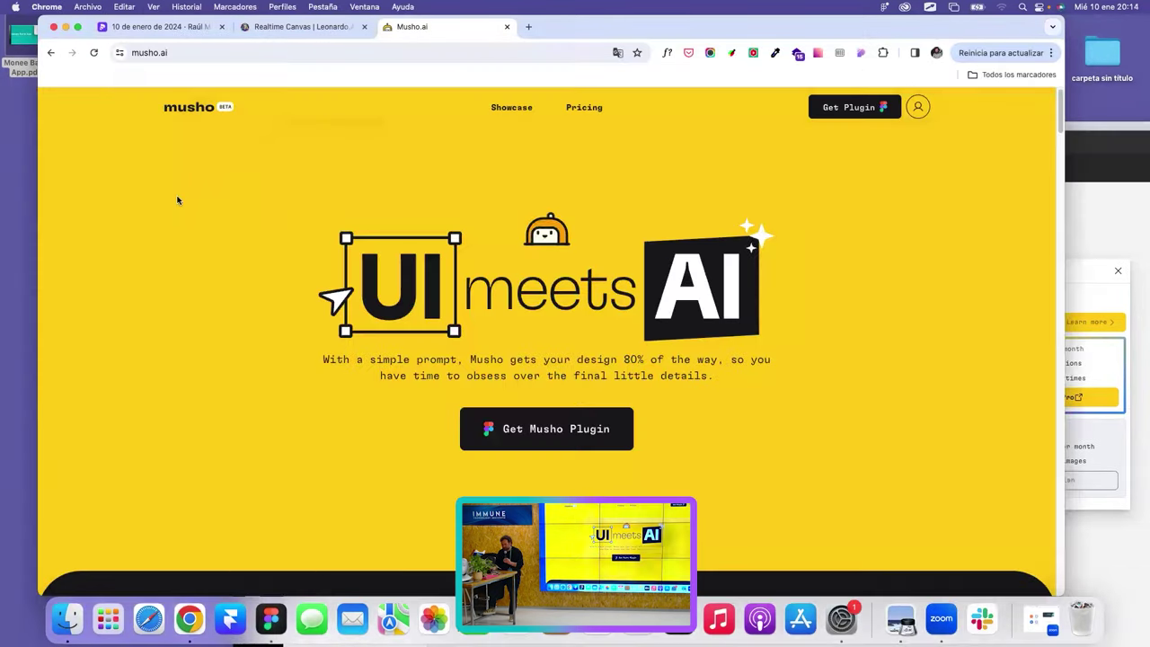
click(139, 29)
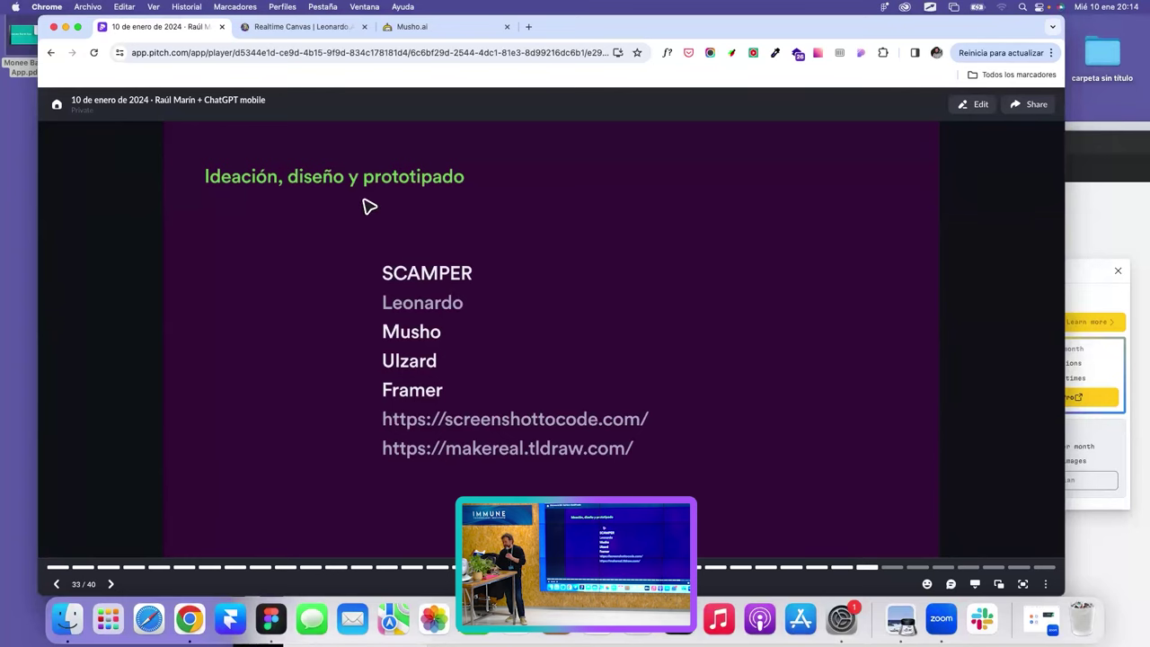
drag(99, 23, 207, 77)
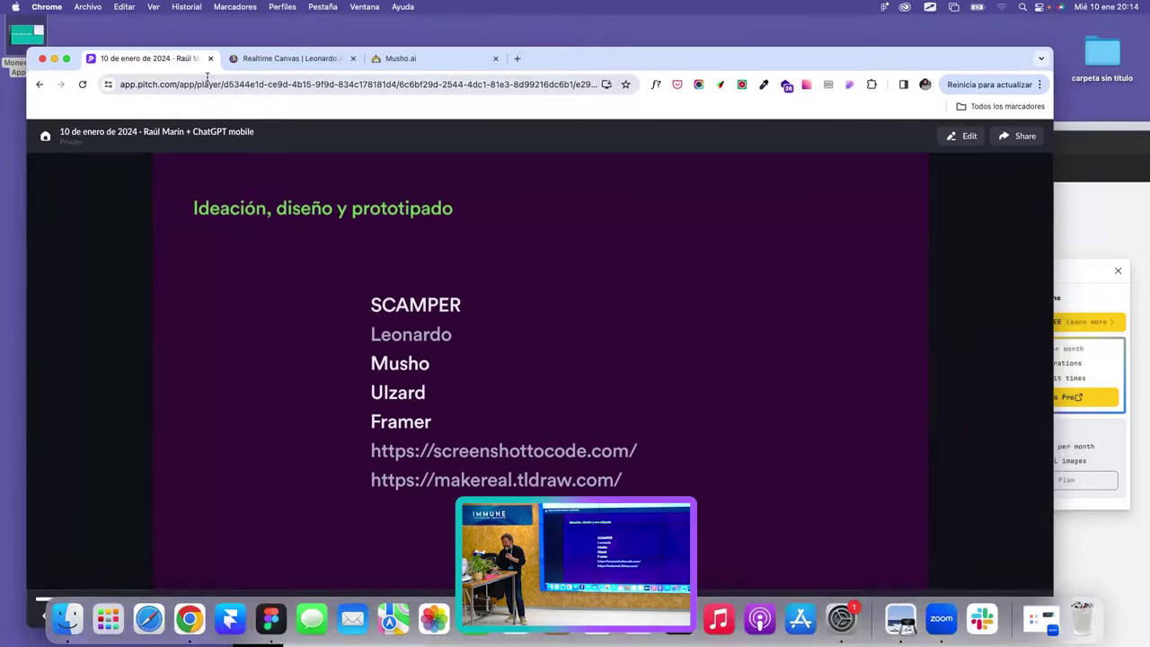
Search Google for "uizard" in place of the Musho page and open the Uizard website.
click(395, 59)
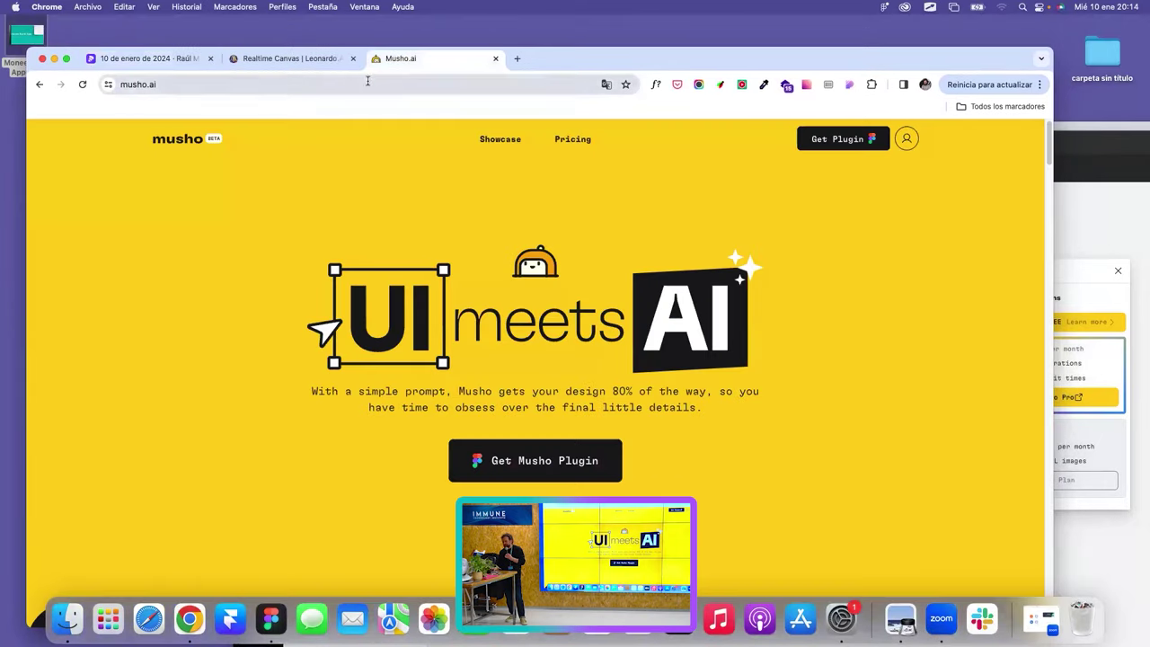
click(367, 82)
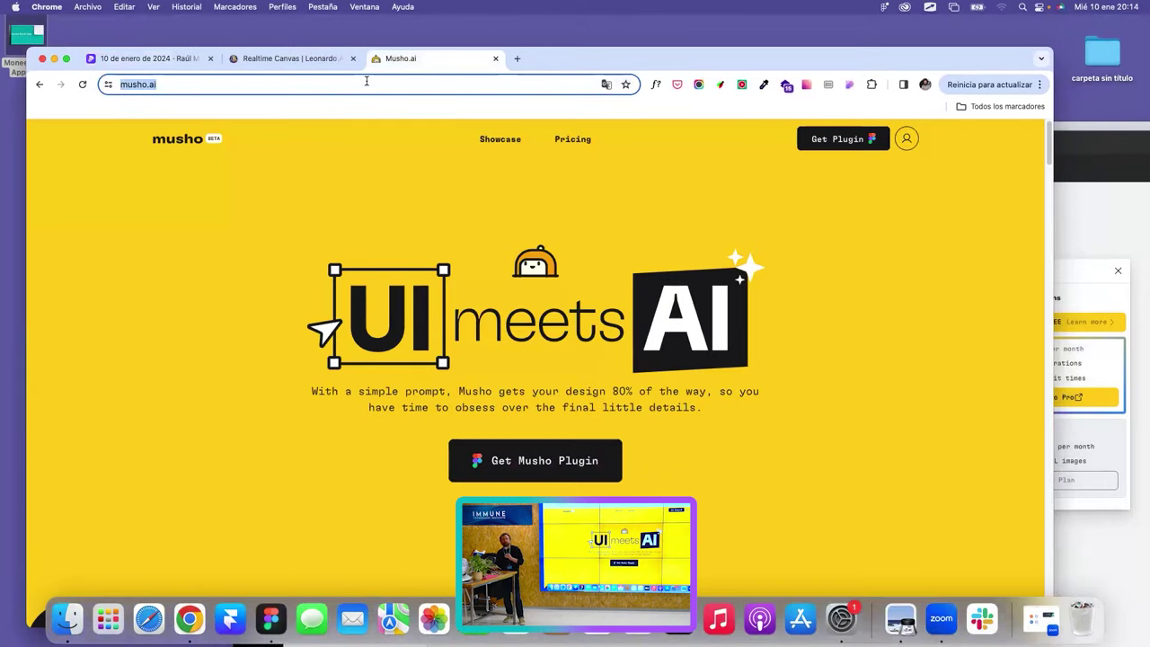
text(uizard)
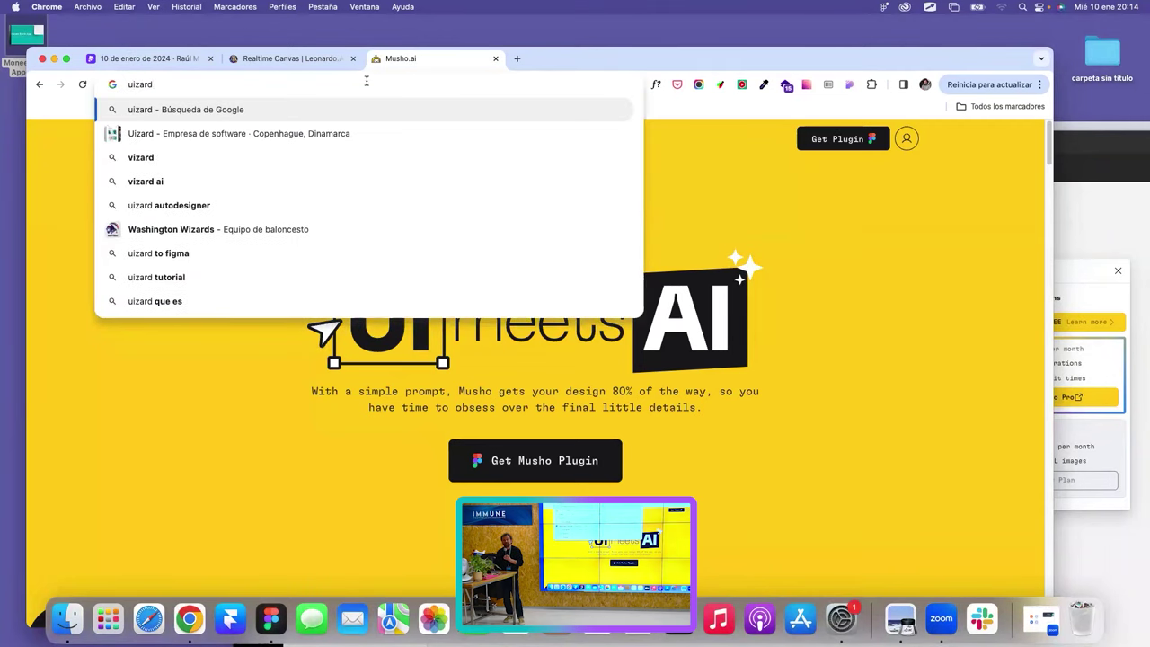
key(Return)
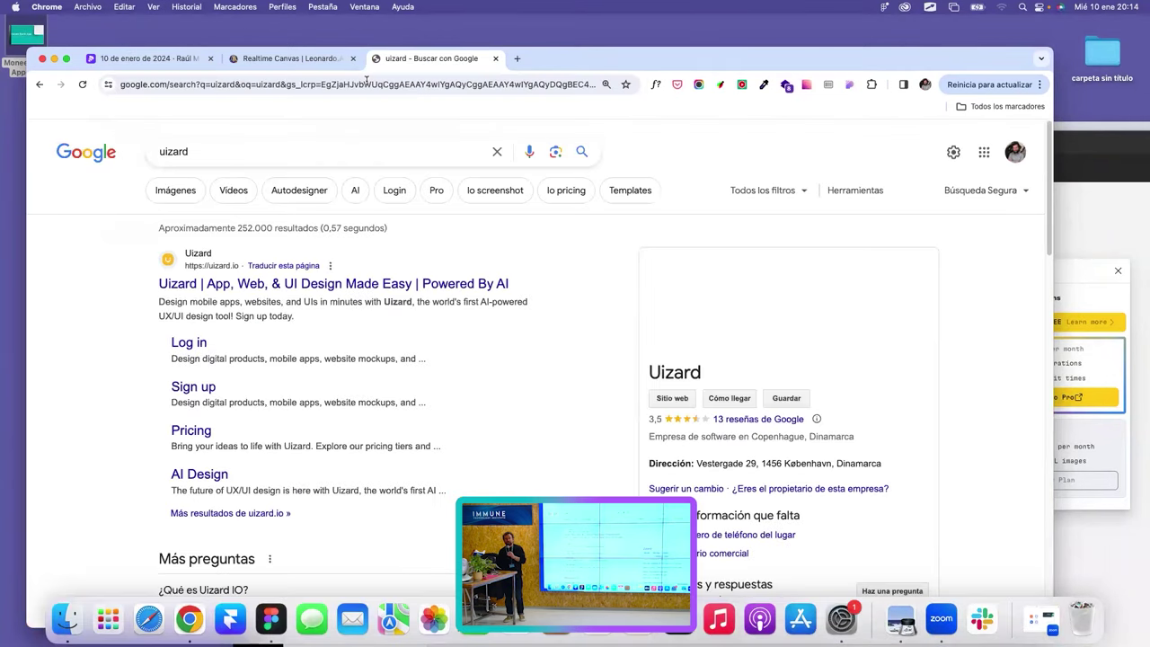
click(202, 284)
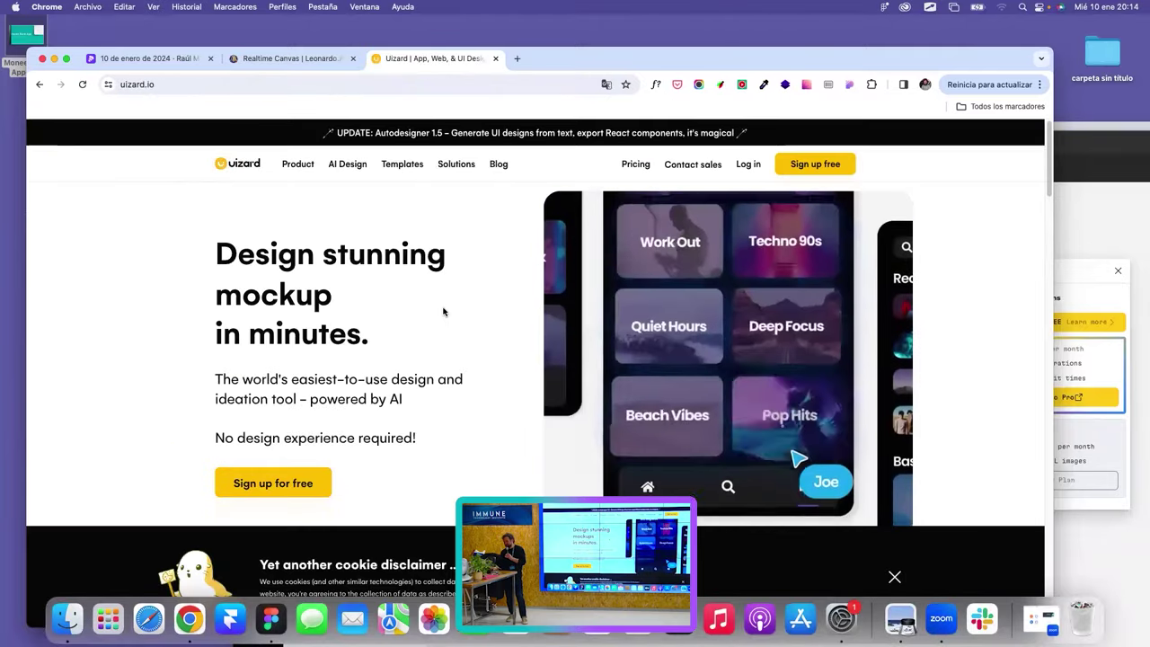
Examine the Uizard home page, including its UI Design Tool section on generating mockups from text prompts.
scroll(392, 356, down, 1)
scroll(387, 378, down, 5)
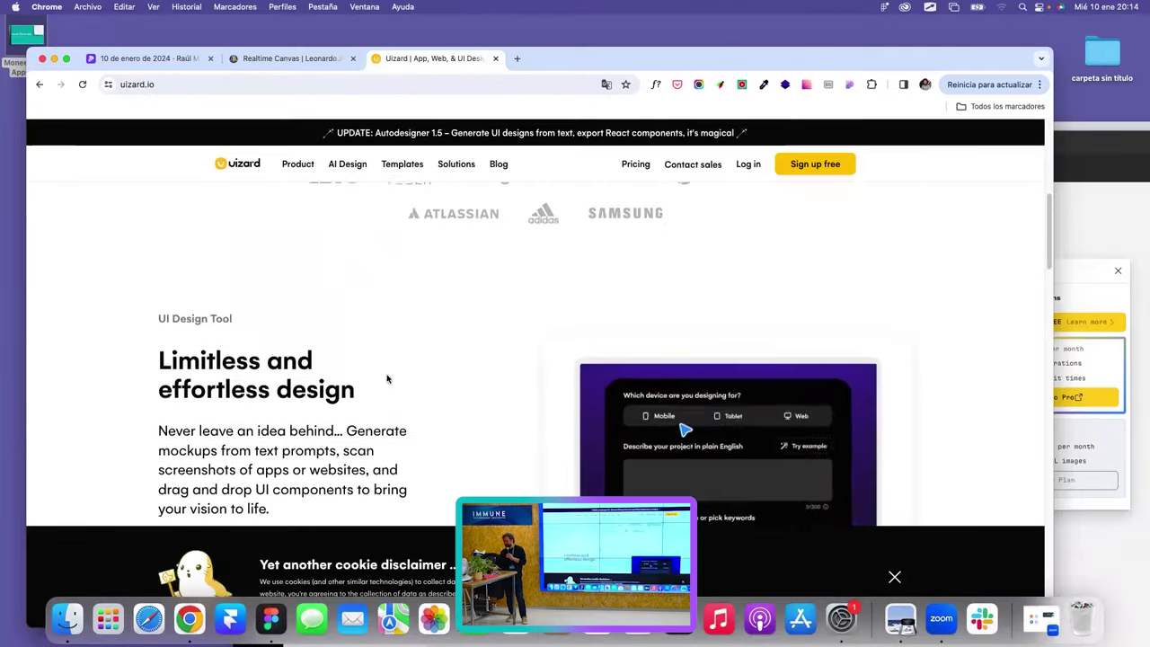
scroll(388, 374, down, 2)
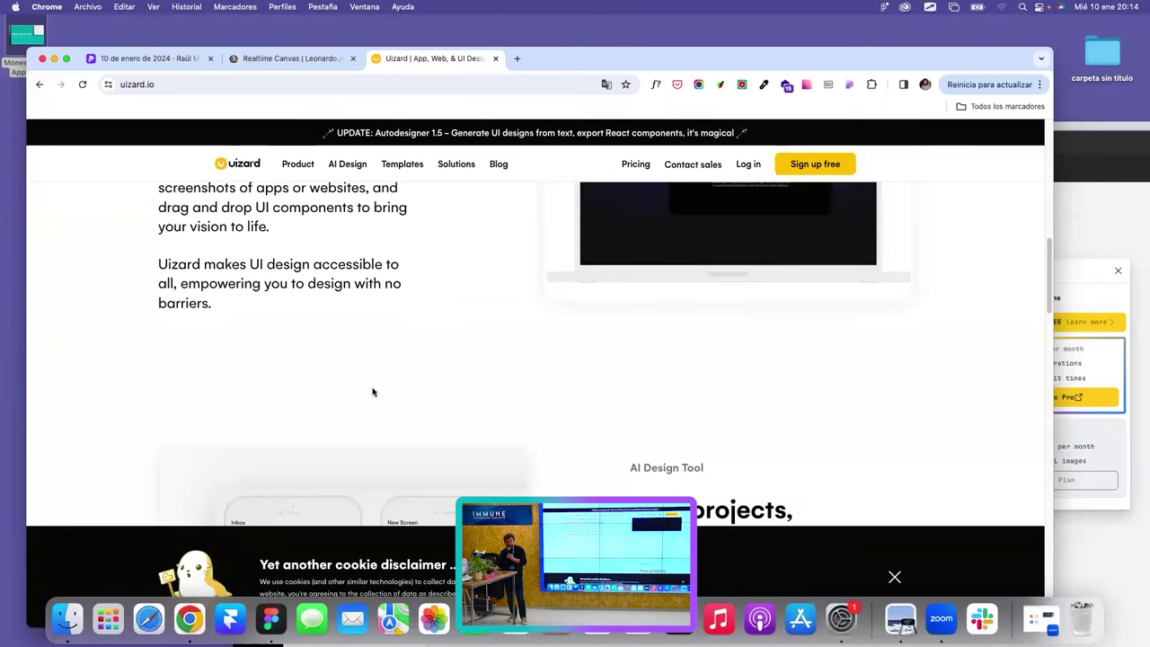
scroll(373, 391, up, 2)
scroll(373, 391, up, 3)
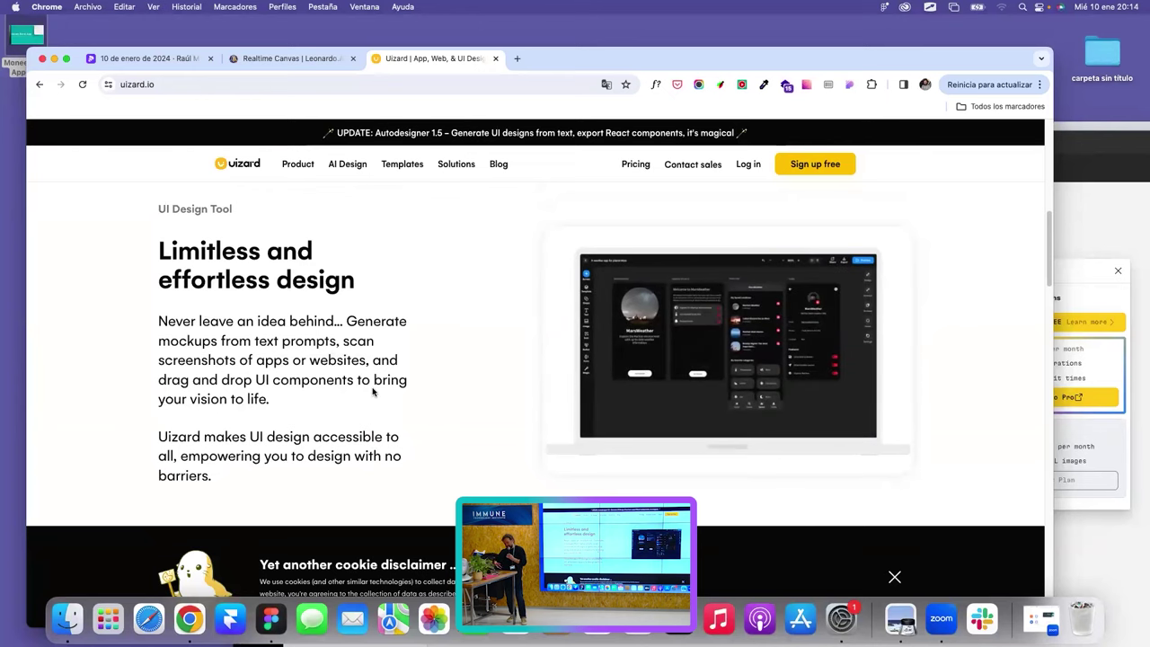
scroll(395, 395, up, 2)
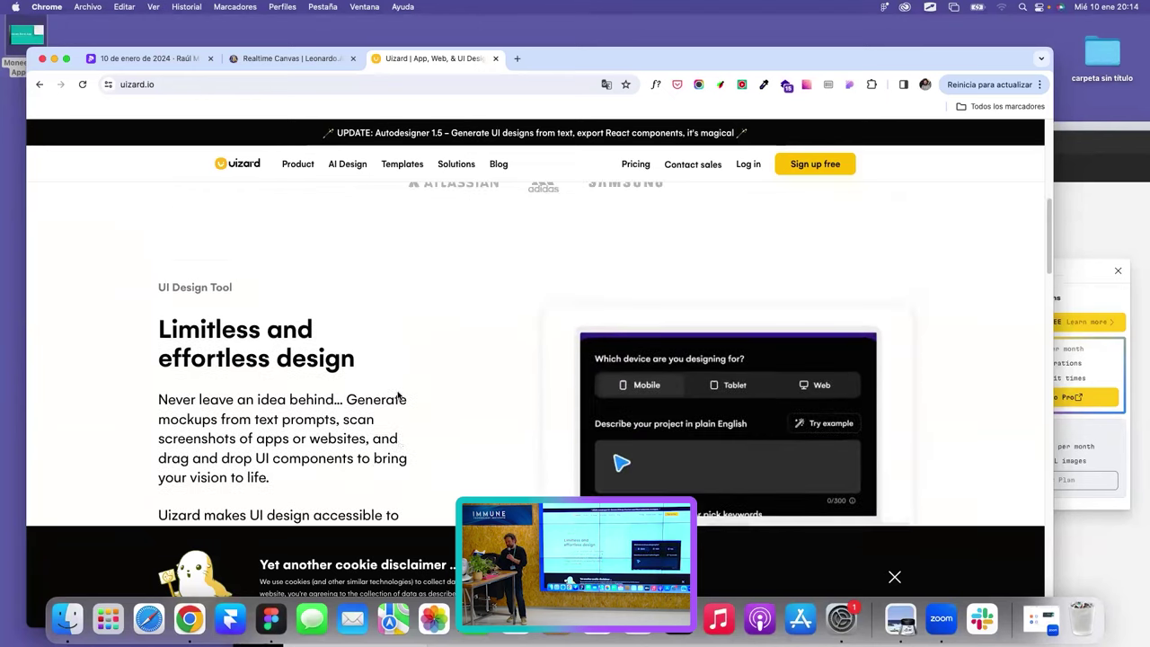
scroll(398, 396, up, 8)
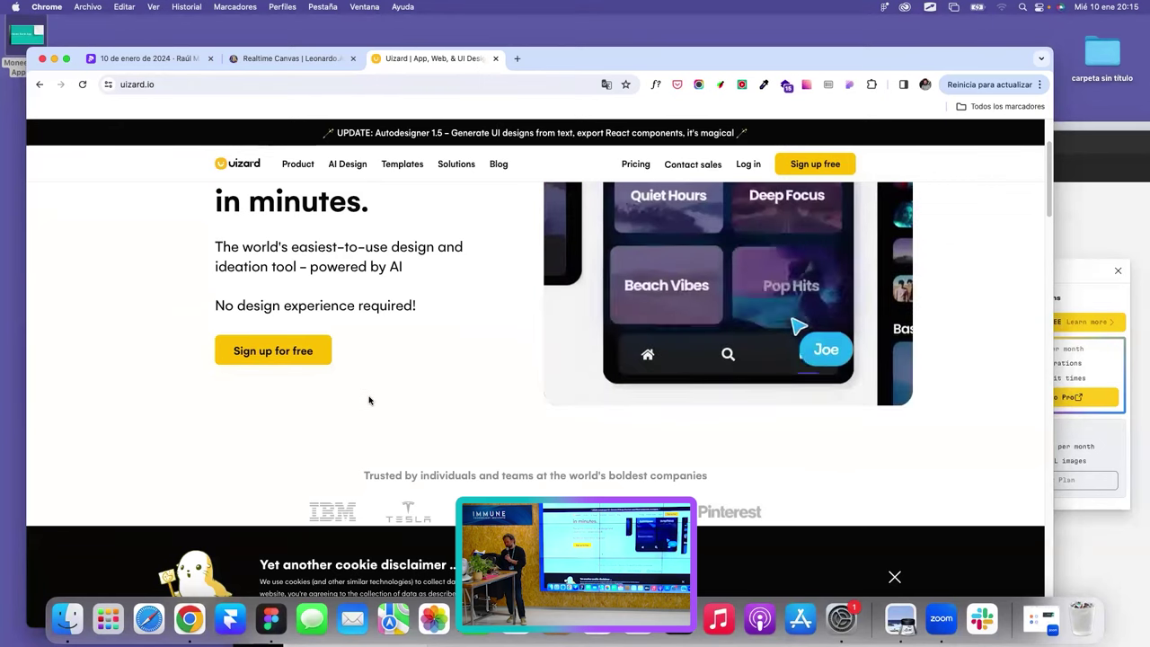
Return to the tool list slide in the presentation and move the browser window lower on the desktop.
click(135, 58)
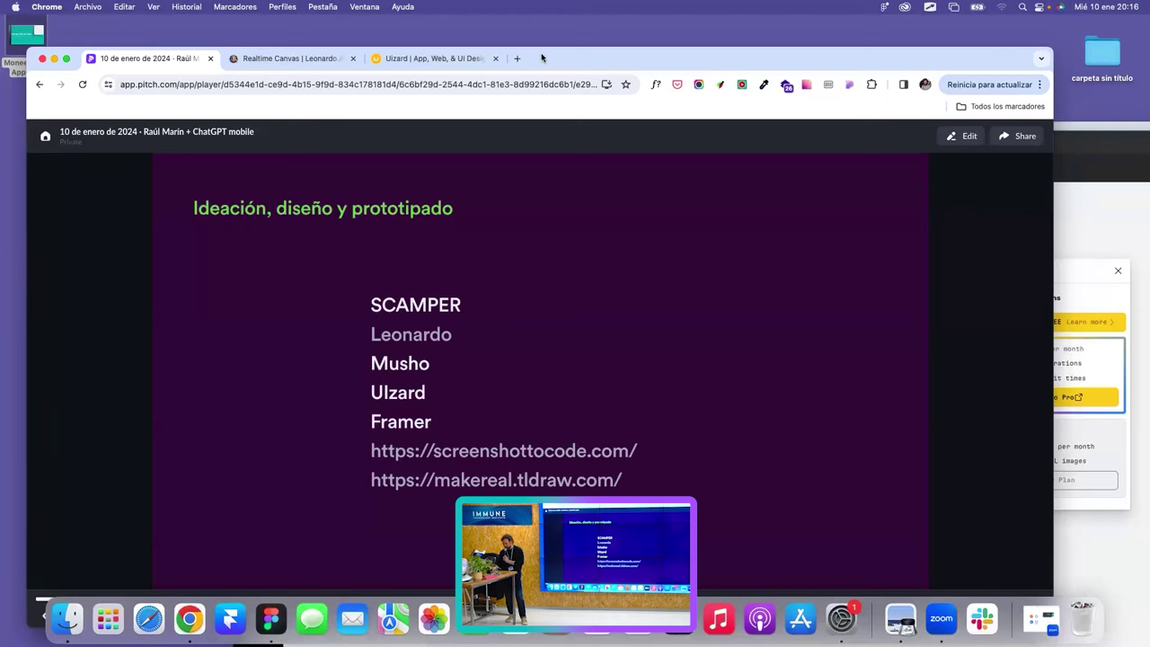
drag(770, 56, 768, 100)
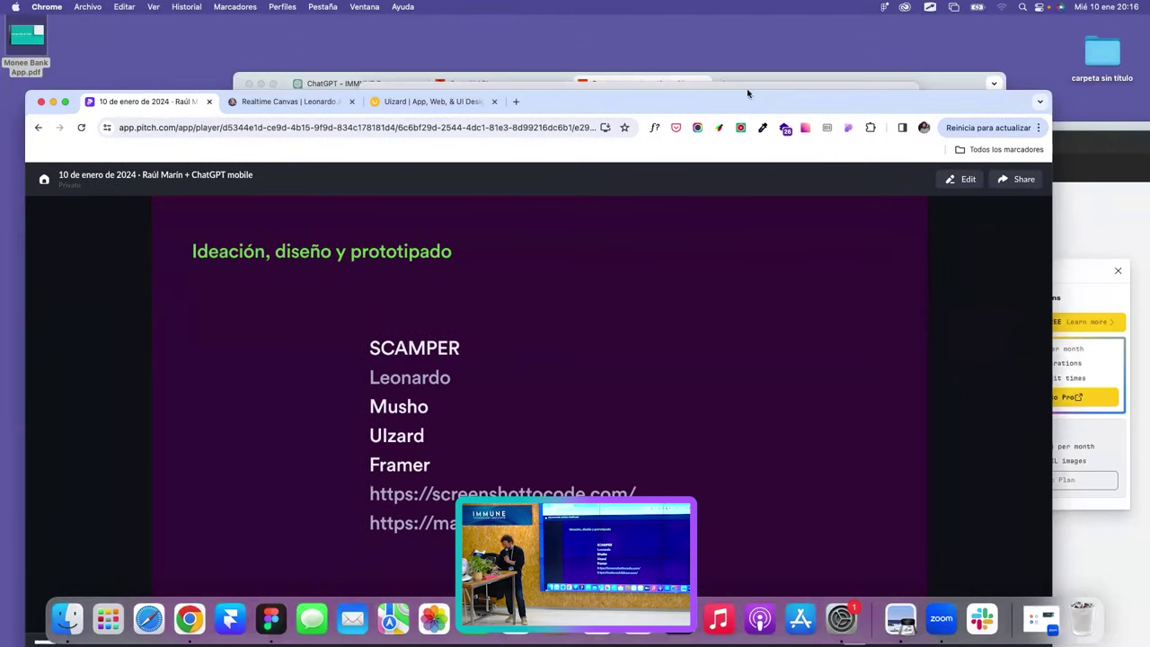
Bring the ChatGPT browser window to the front and open the FramerGPT assistant.
click(516, 102)
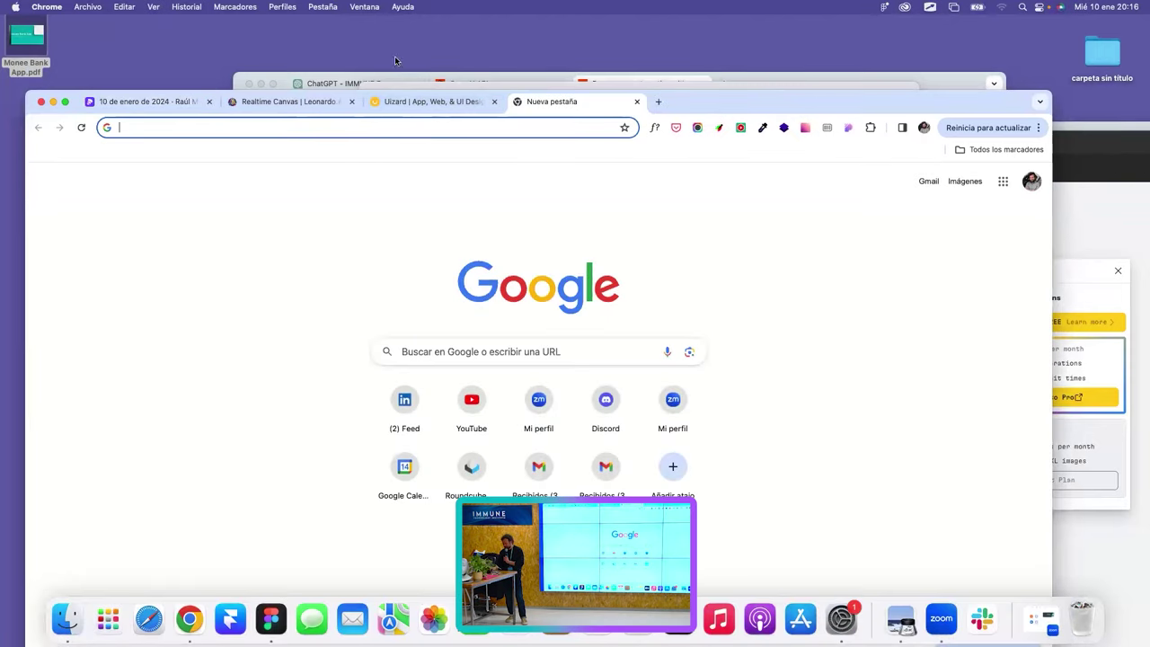
drag(338, 78, 177, 46)
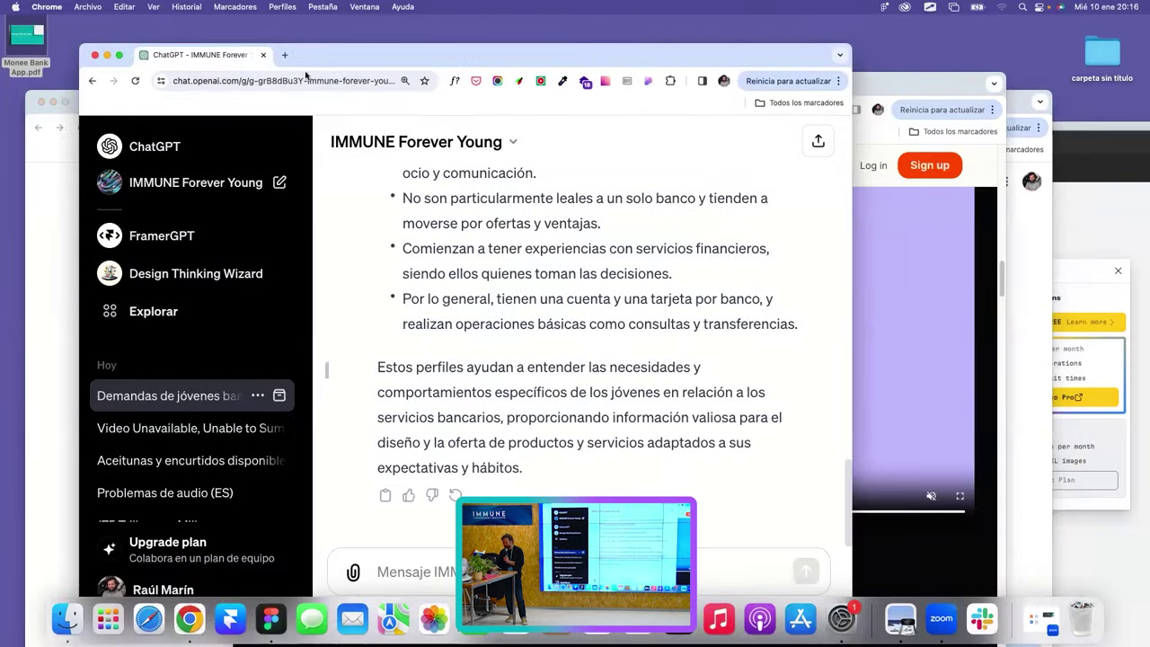
drag(324, 64, 277, 77)
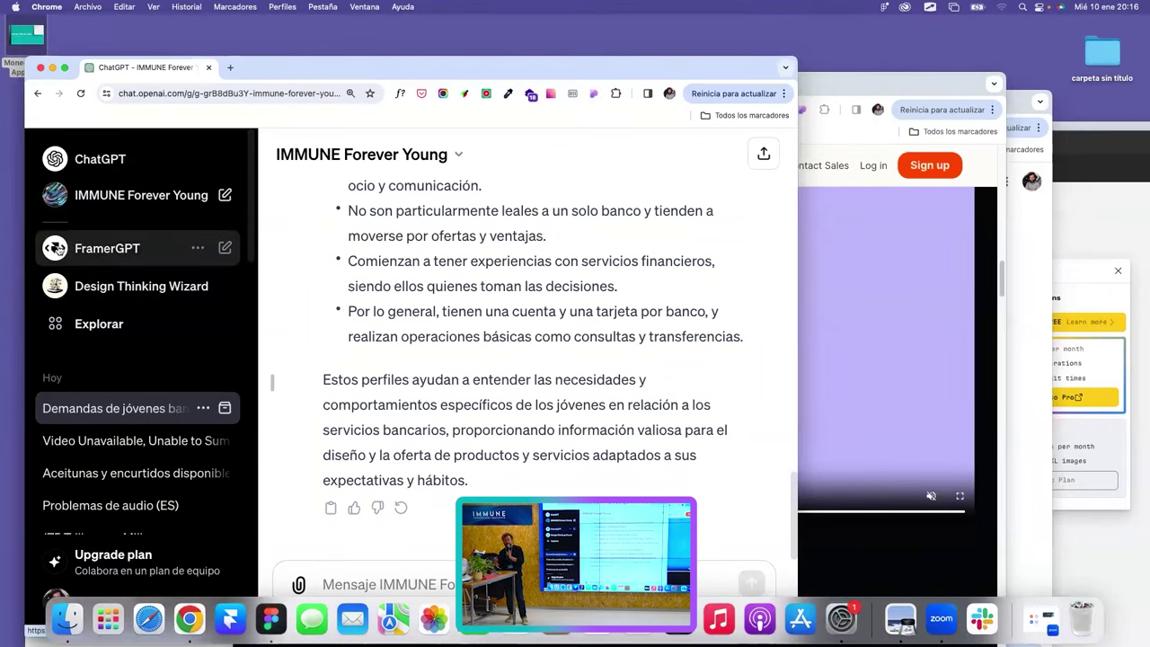
click(56, 248)
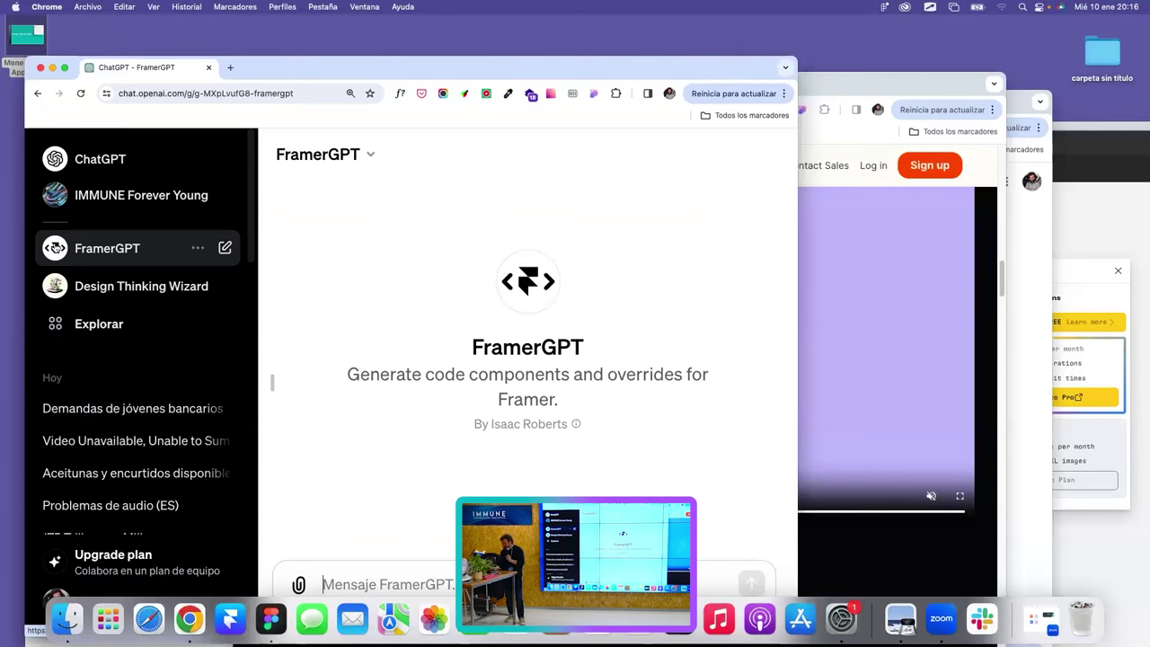
drag(280, 65, 297, 41)
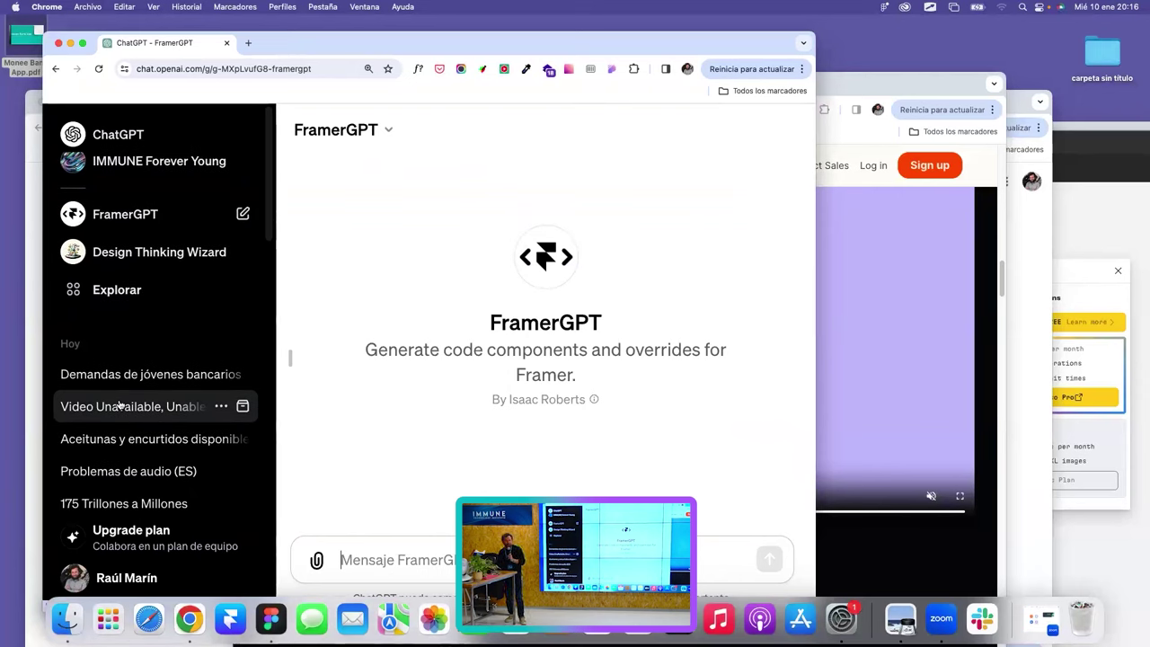
Look through the earlier conversations in the ChatGPT history.
scroll(119, 406, down, 1)
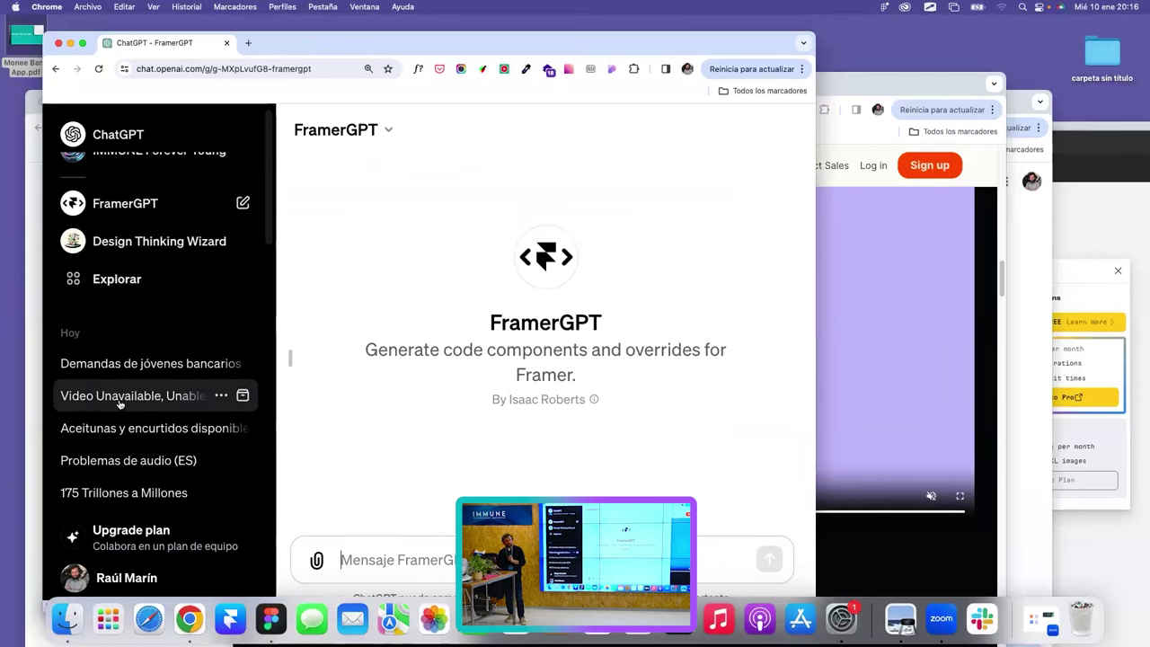
scroll(120, 404, down, 3)
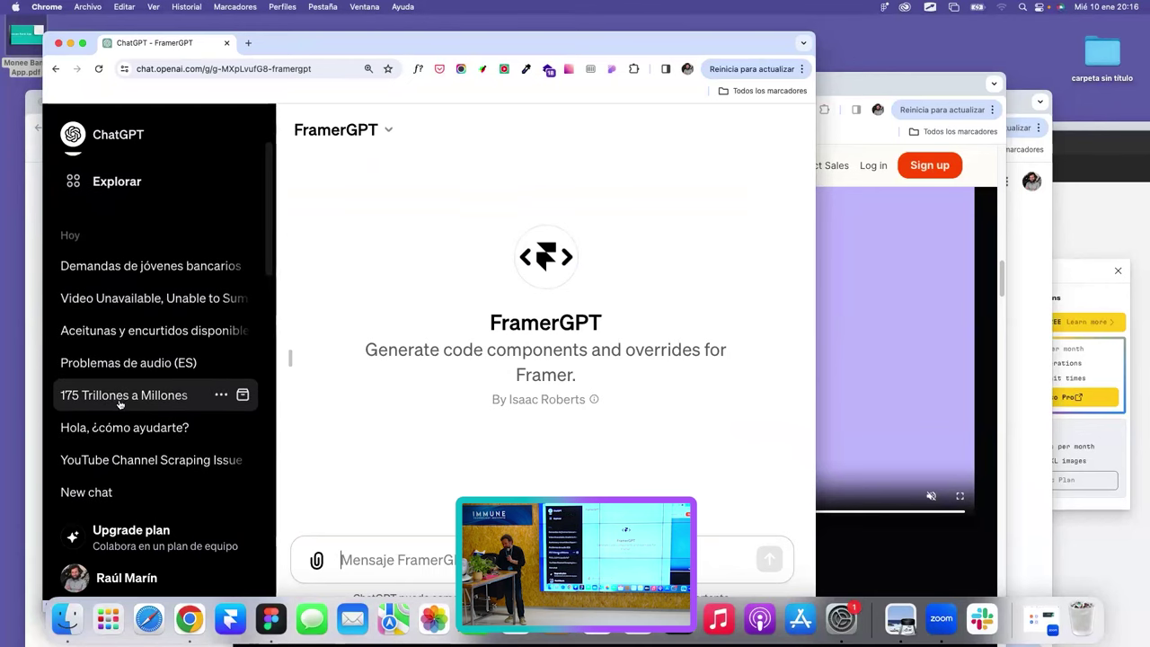
scroll(120, 405, down, 5)
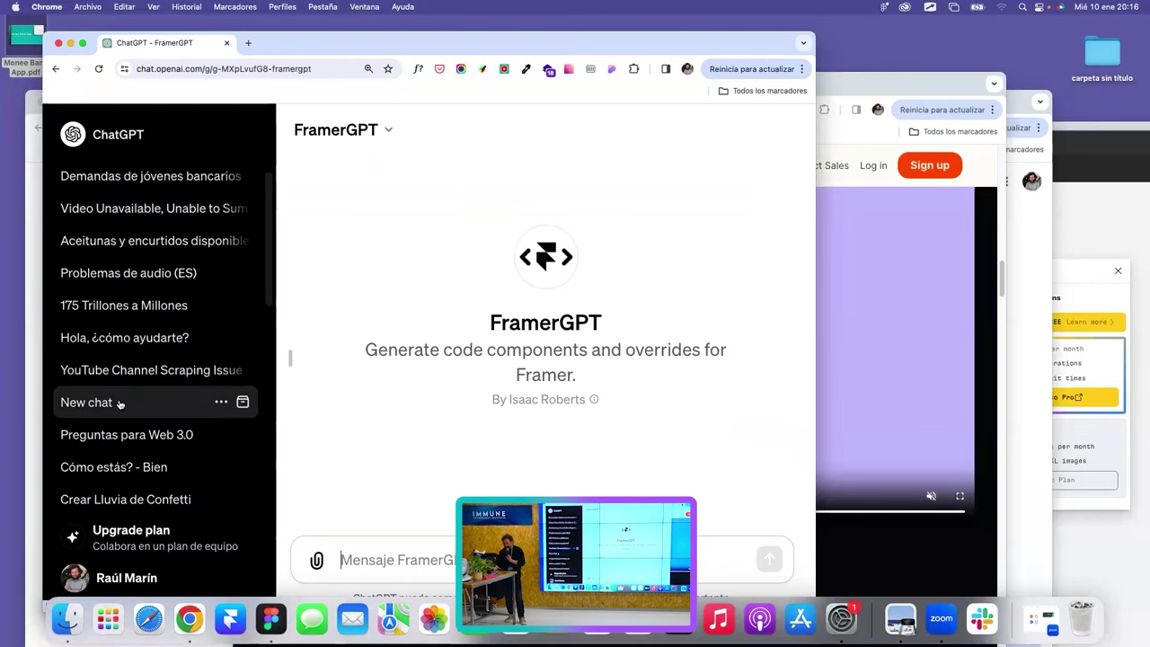
scroll(120, 404, down, 1)
scroll(119, 404, up, 8)
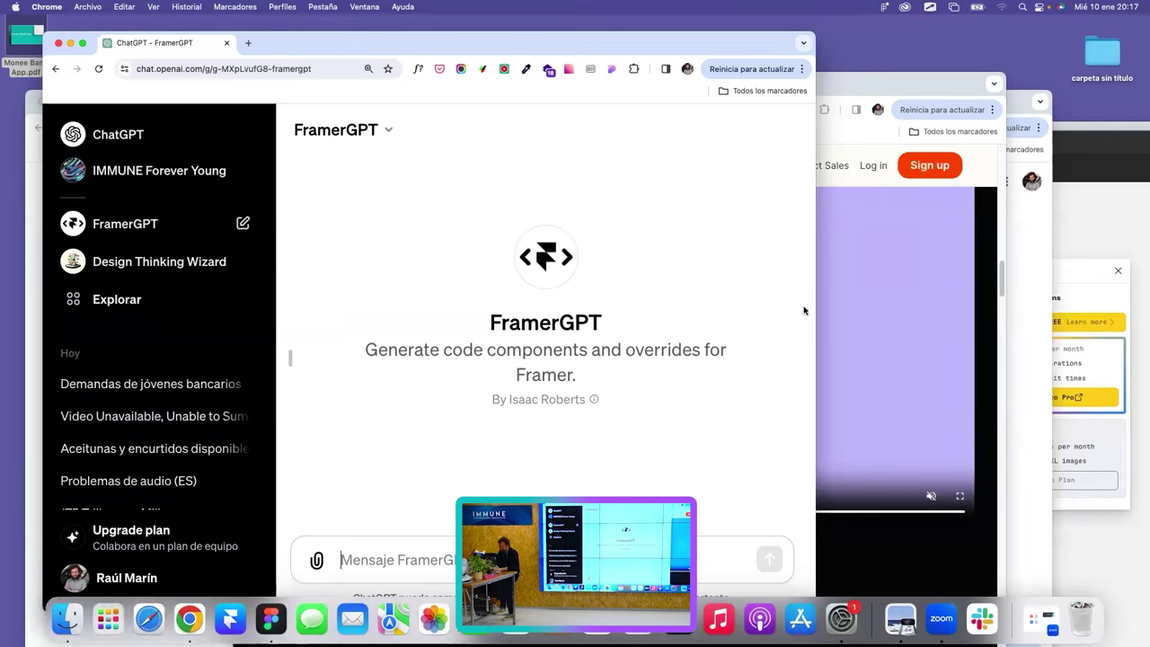
Widen the browser window and ask FramerGPT in Spanish how to include a confetti effect on a website.
drag(815, 307, 974, 307)
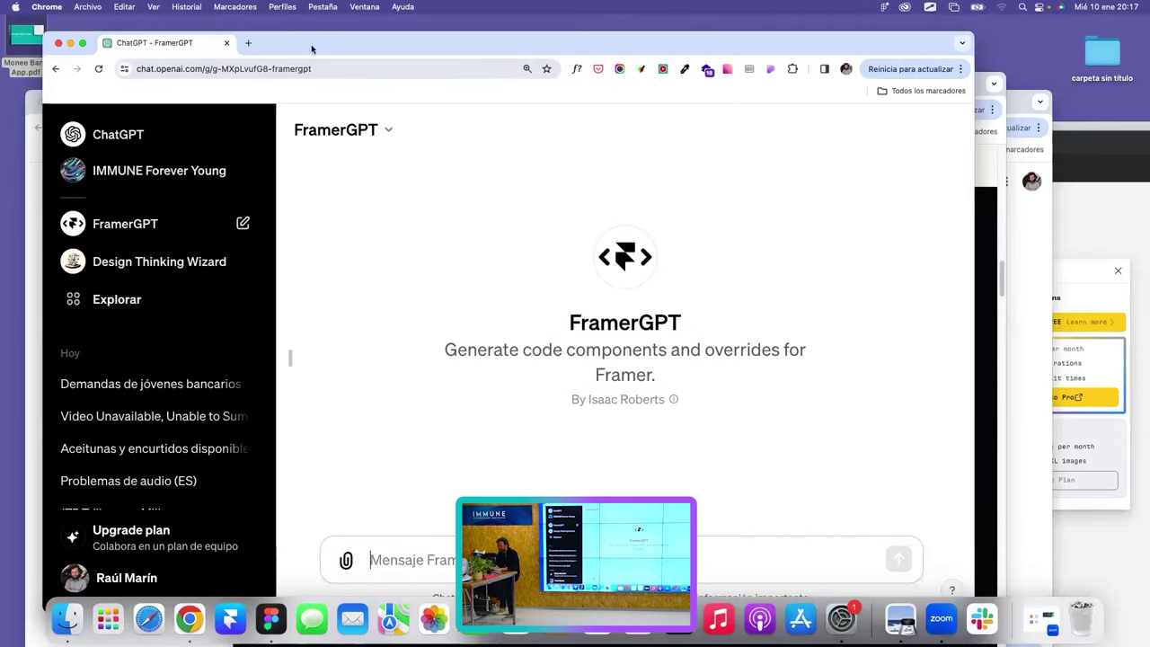
click(82, 42)
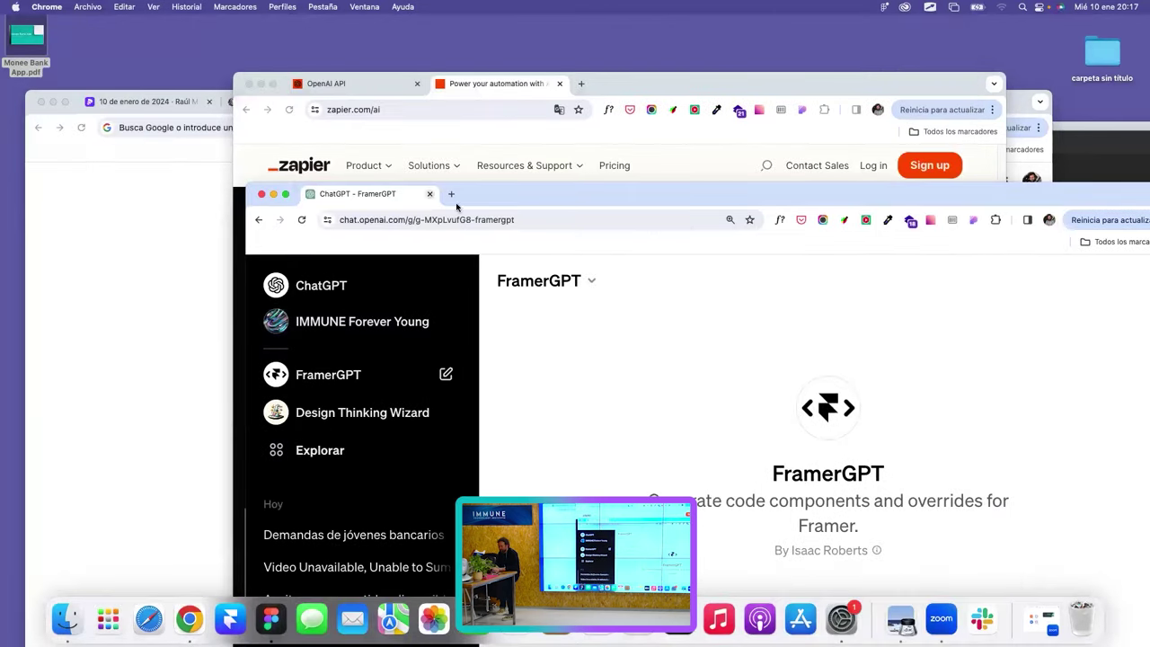
click(271, 189)
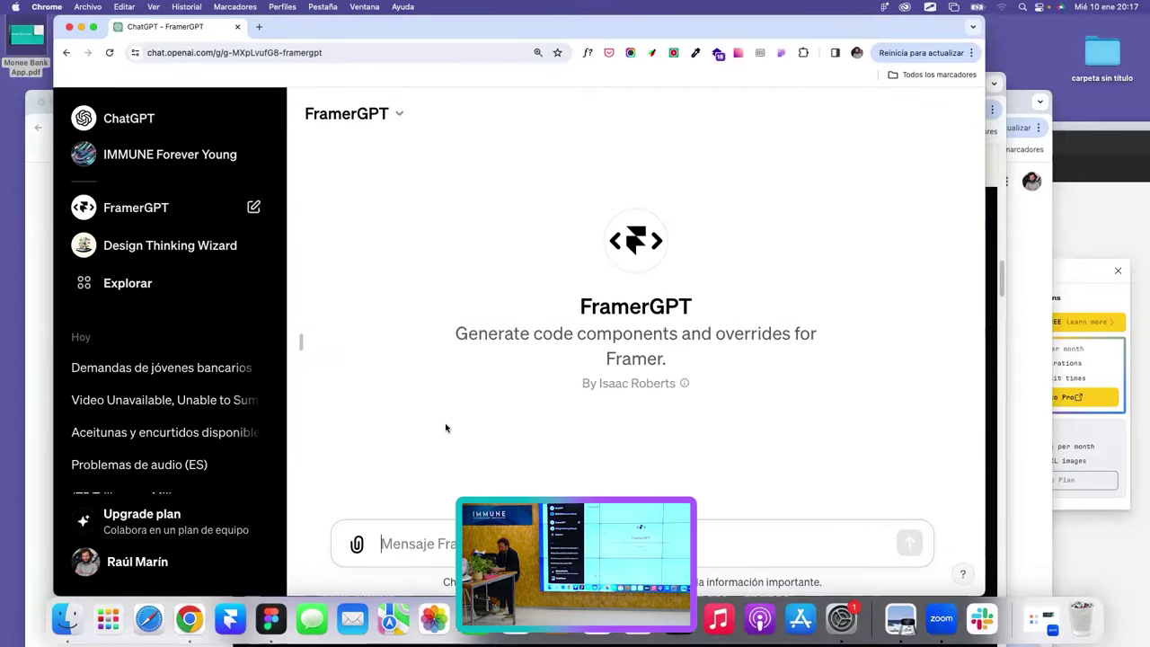
text(quiero in)
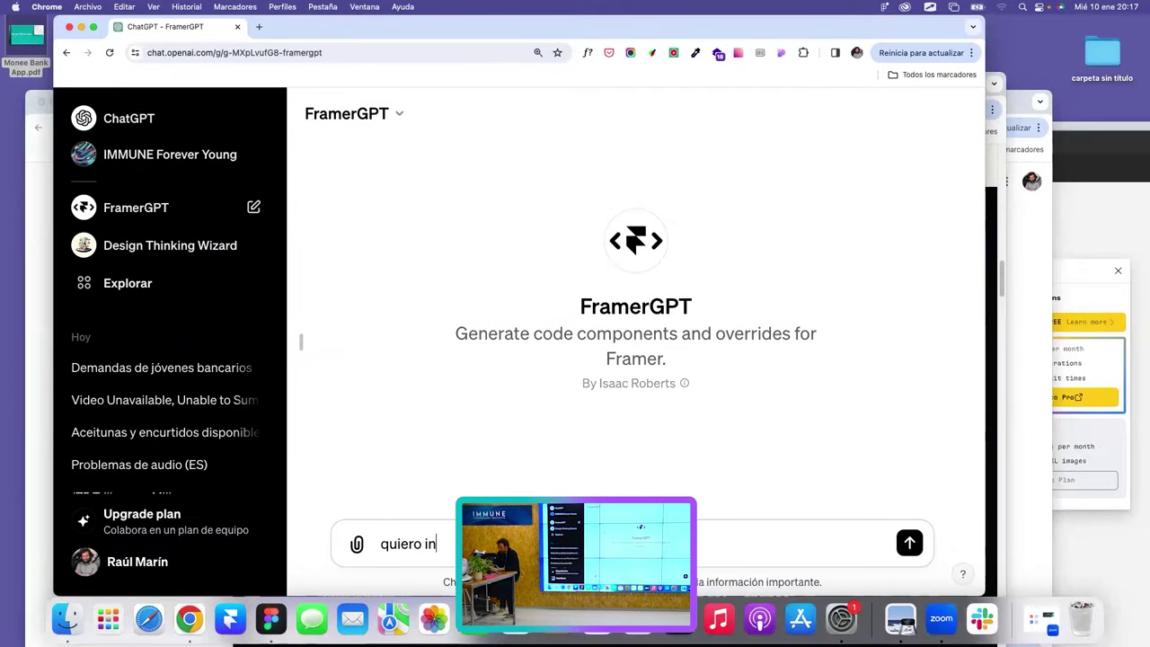
text(clu)
key(Return)
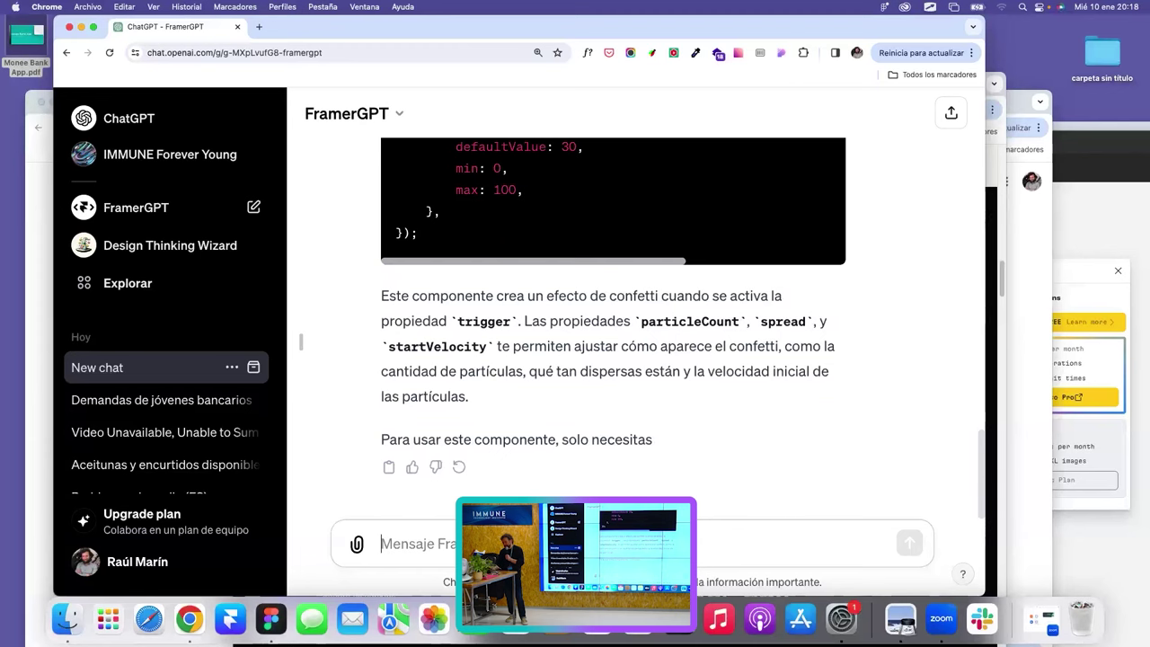
Copy the JavaScript code of the confetti component from FramerGPT's answer.
scroll(735, 453, up, 10)
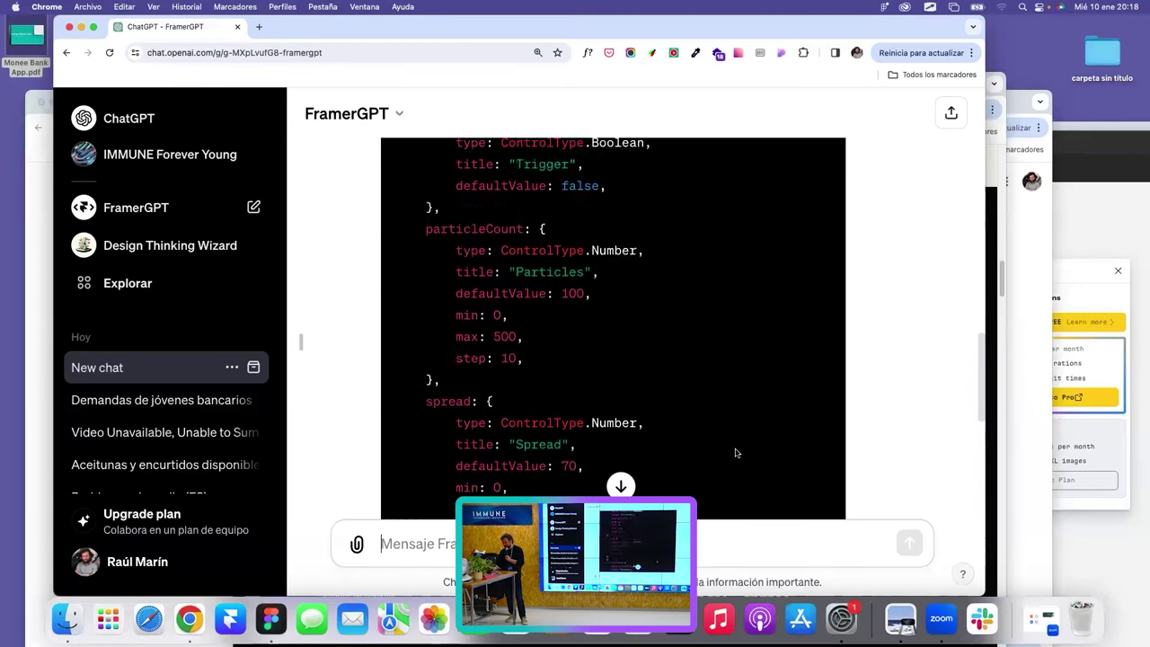
scroll(735, 452, up, 10)
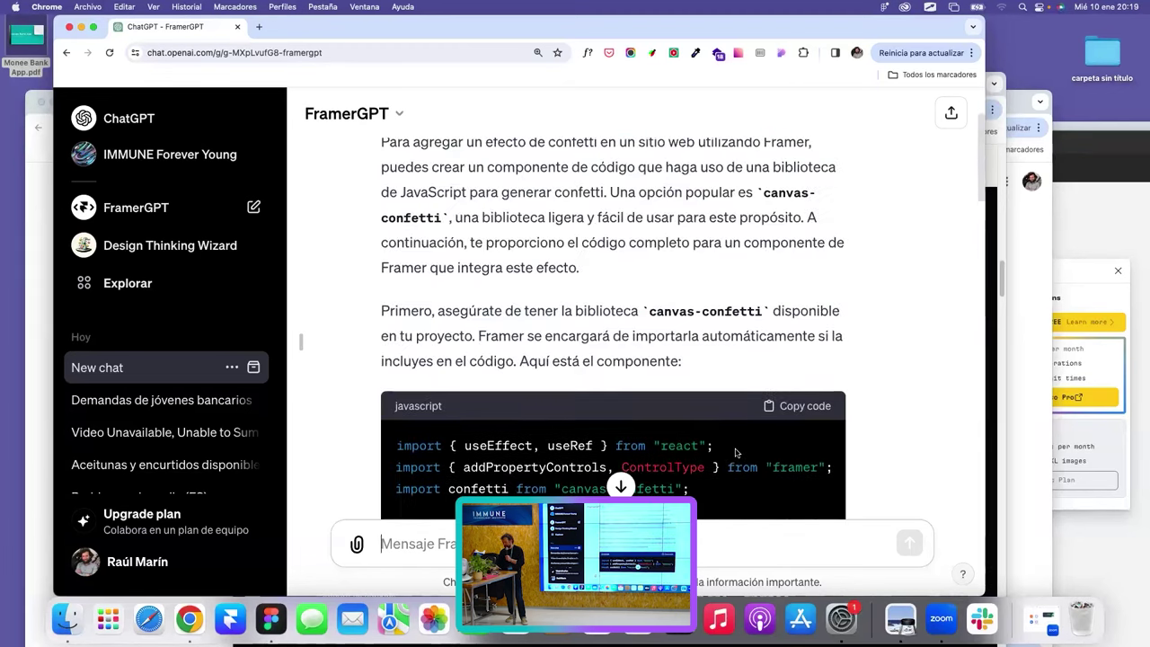
scroll(918, 366, down, 2)
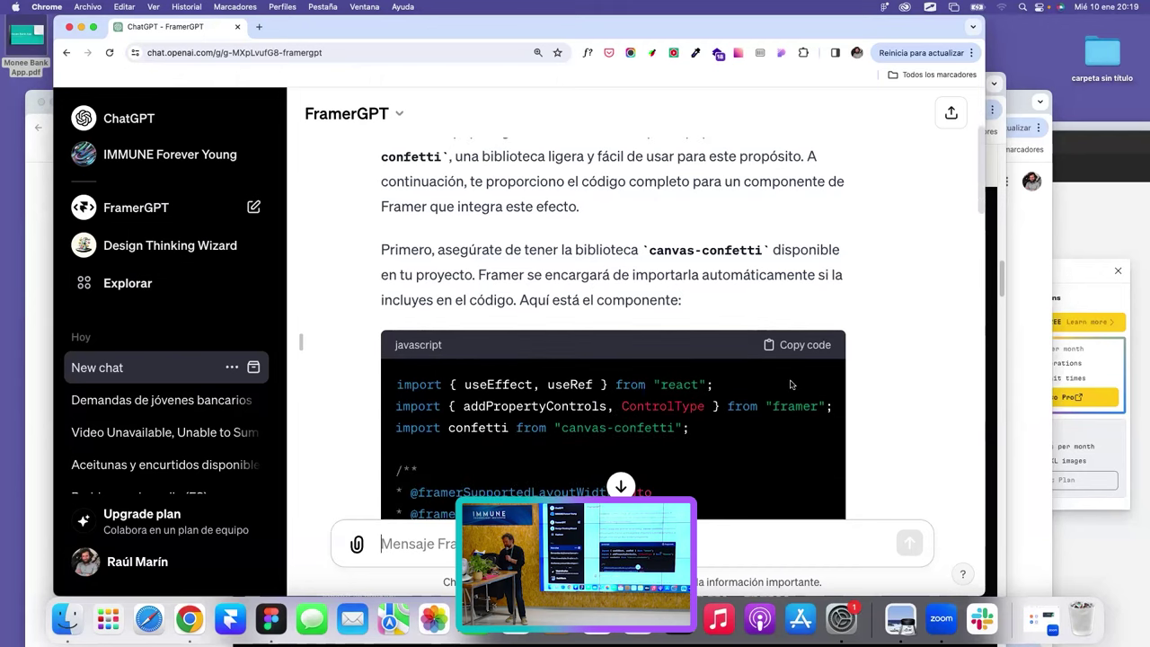
click(788, 346)
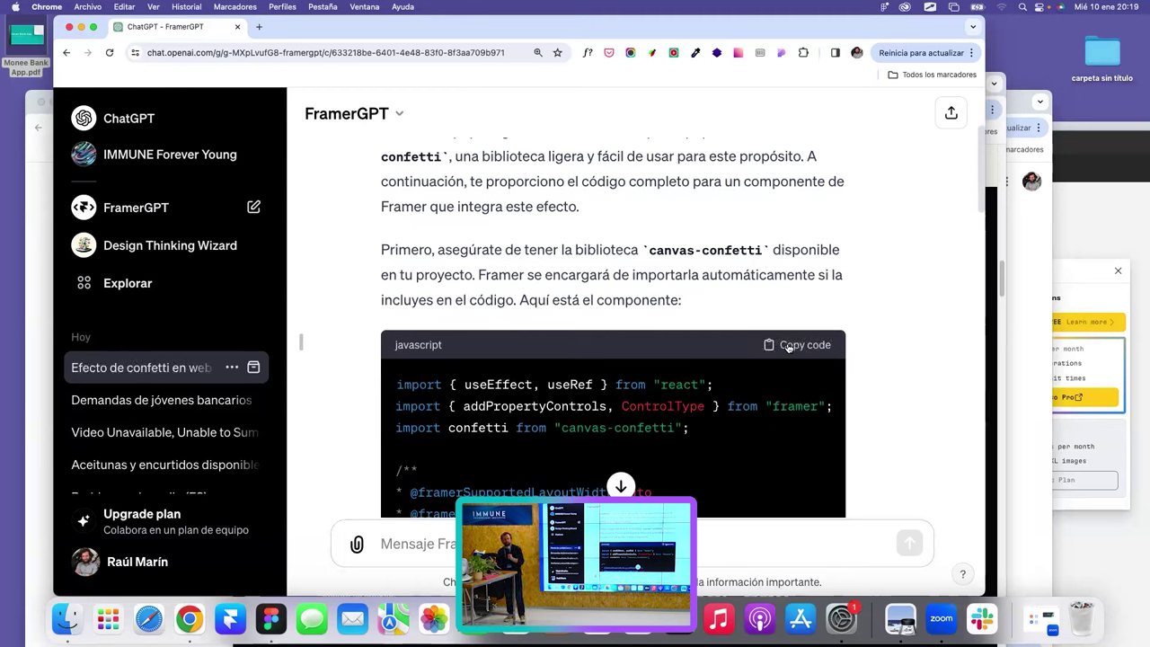
Switch to Framer, sign in with the first listed Google account and restart the app to apply its update.
click(230, 614)
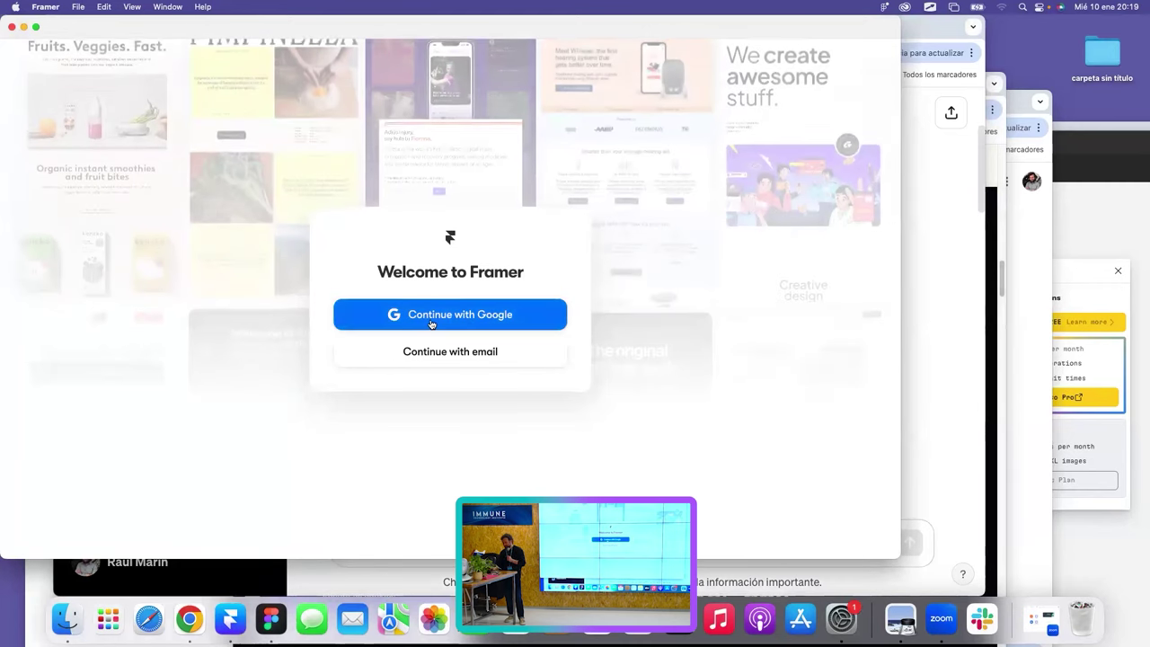
click(431, 325)
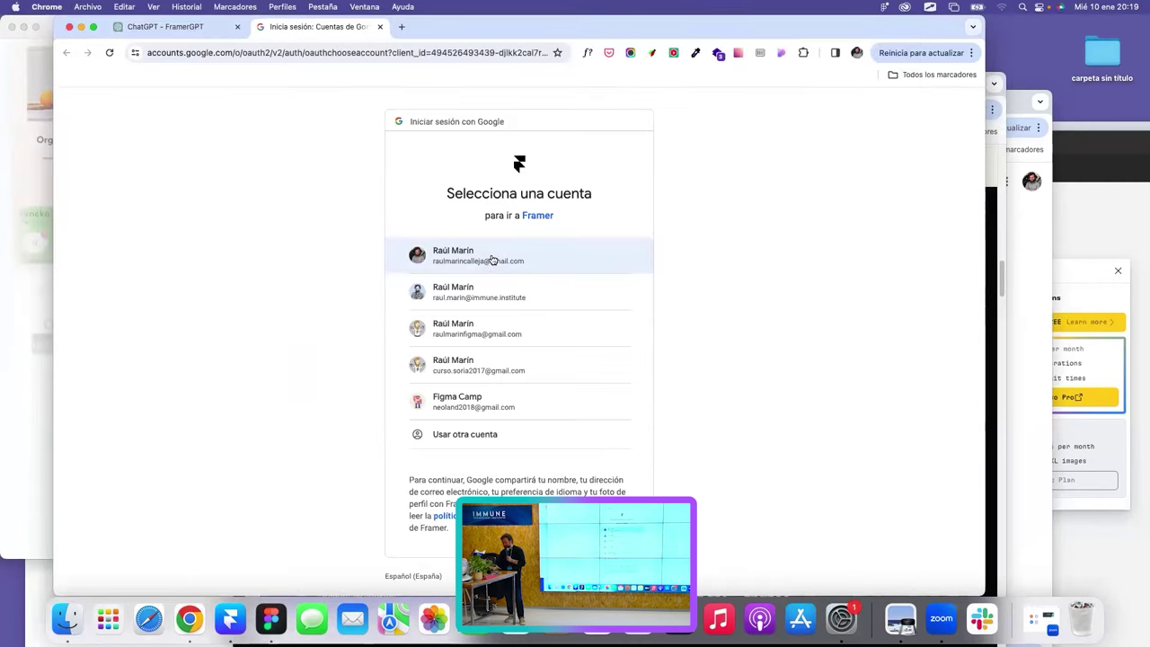
click(492, 260)
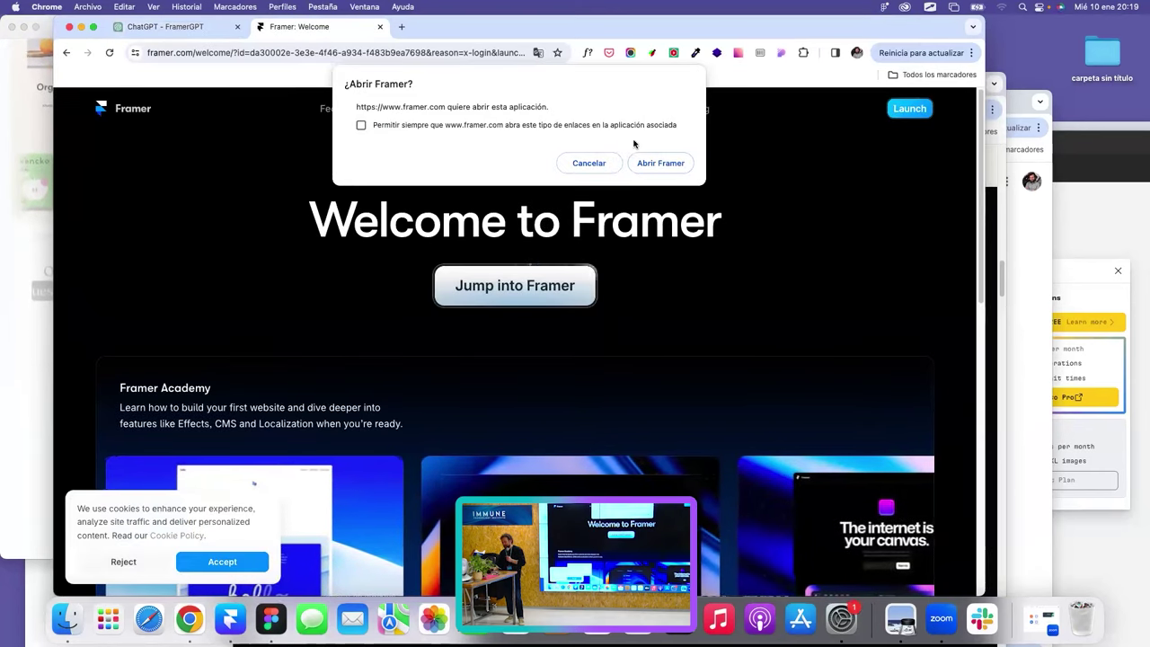
click(669, 164)
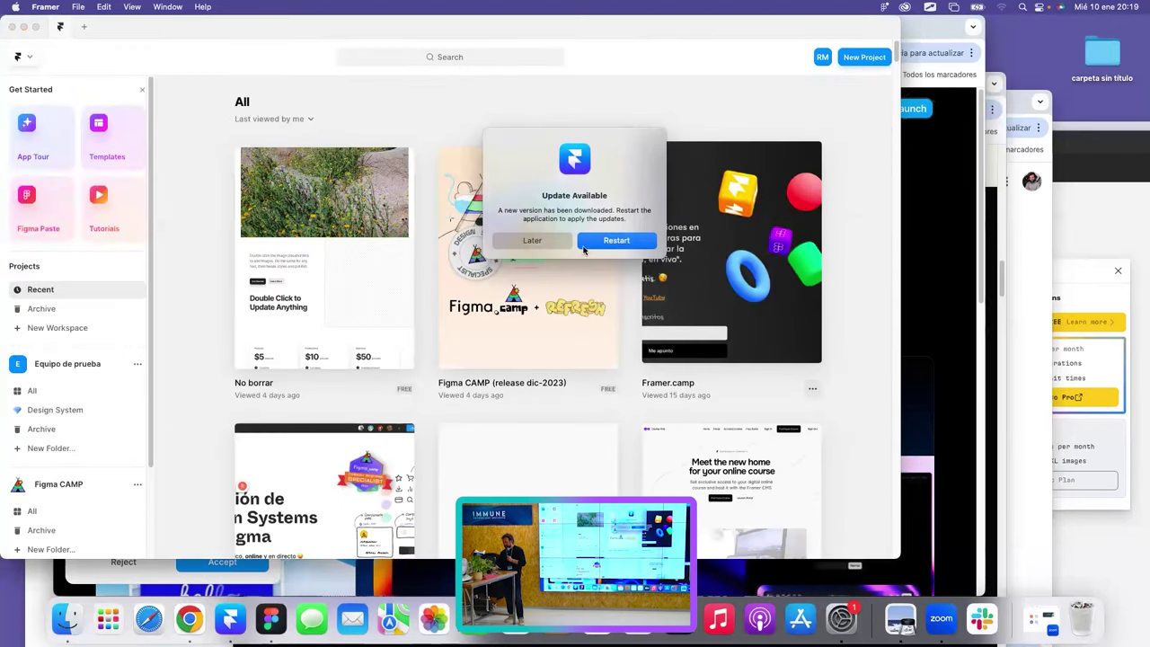
click(583, 245)
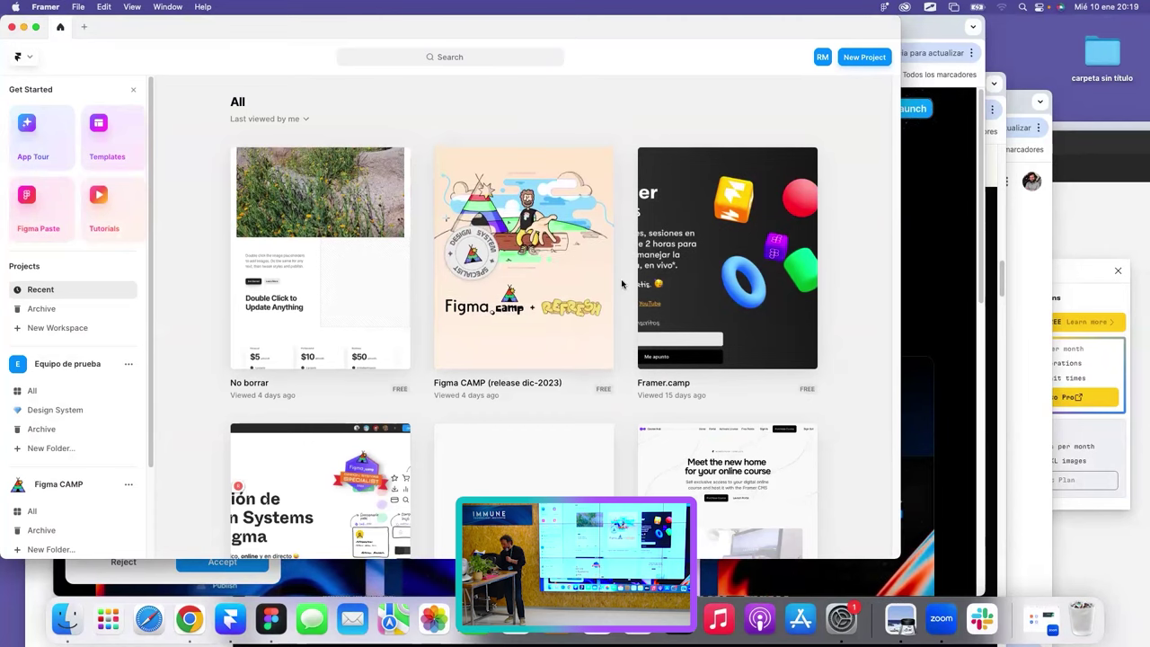
Open the CourseHub (copy) project full screen, adding it to the Figma CAMP / All workspace.
scroll(620, 284, down, 3)
click(739, 383)
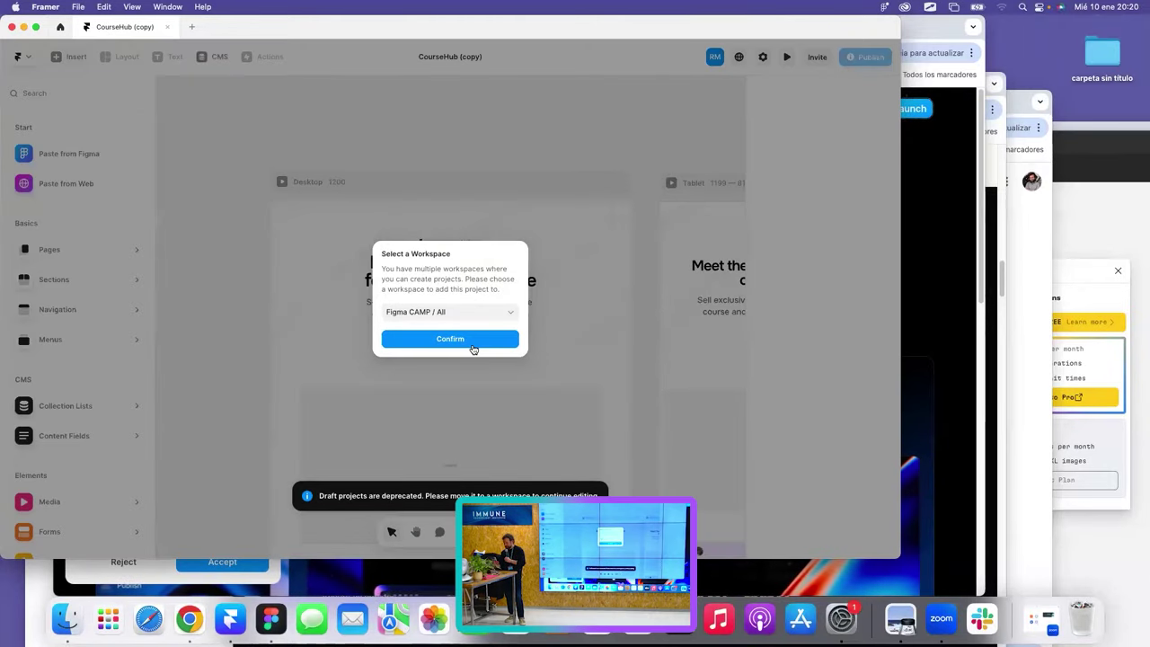
click(473, 347)
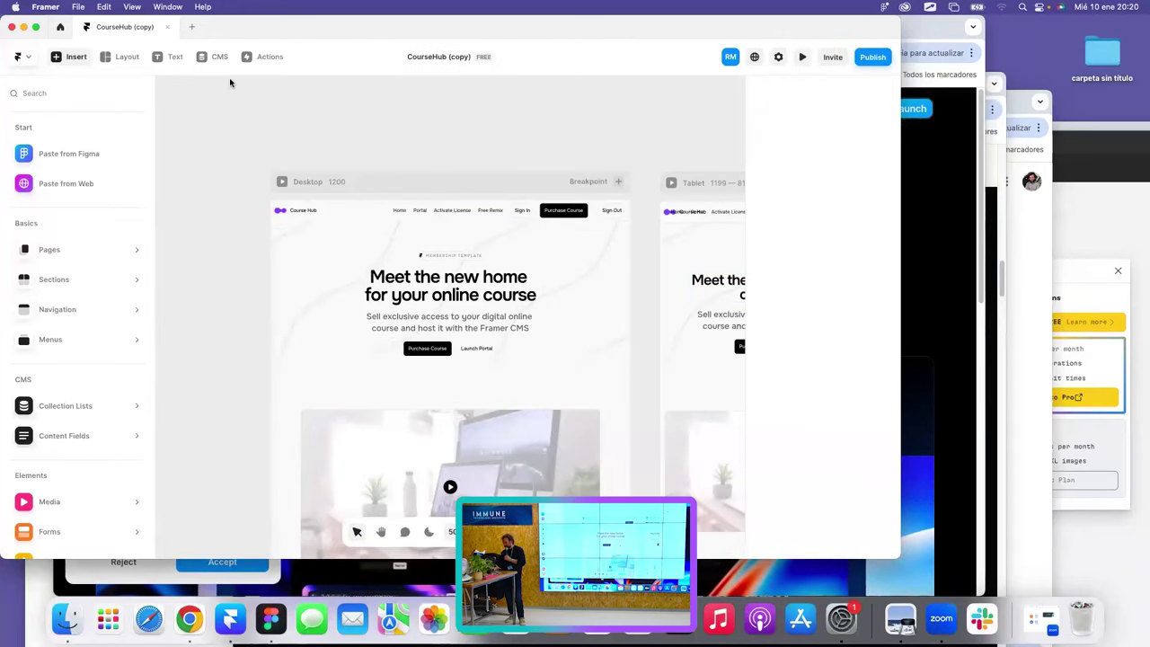
click(35, 27)
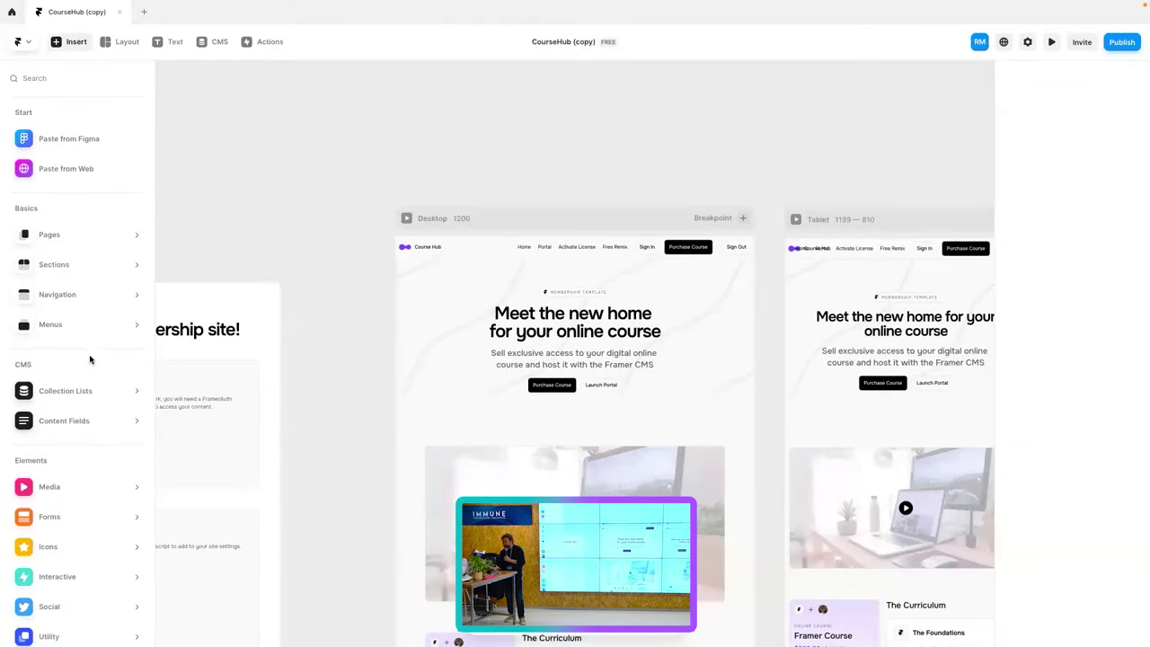
Look through the collection lists and page templates available to insert, ending with the Desktop breakpoint selected.
click(85, 391)
click(82, 231)
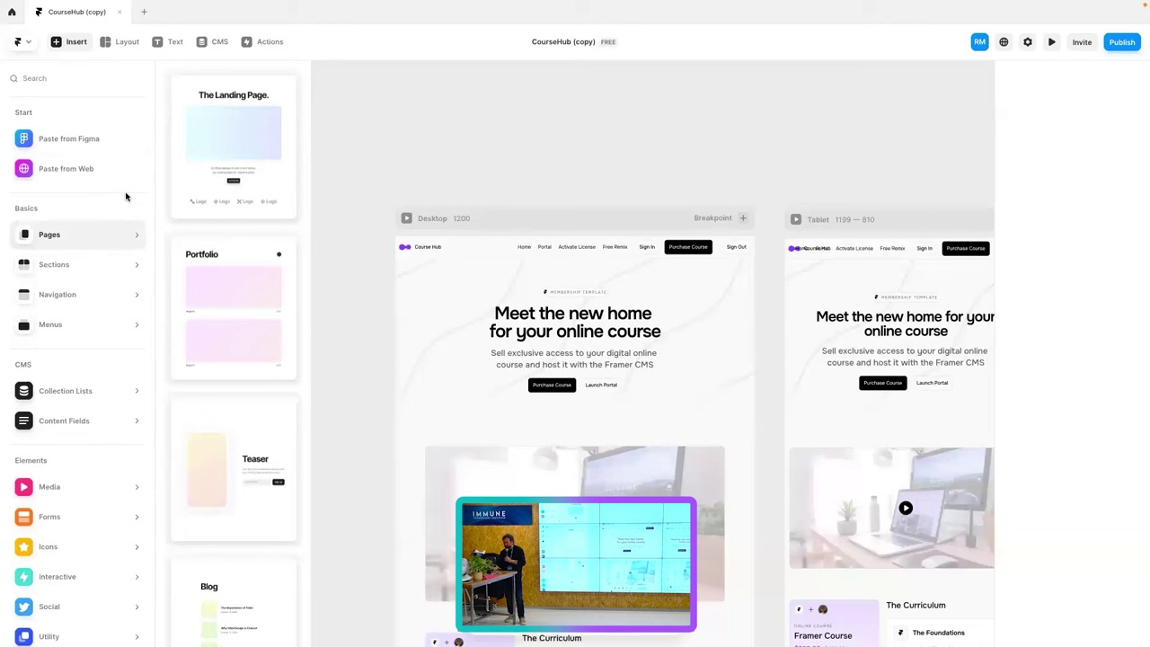
scroll(126, 196, down, 1)
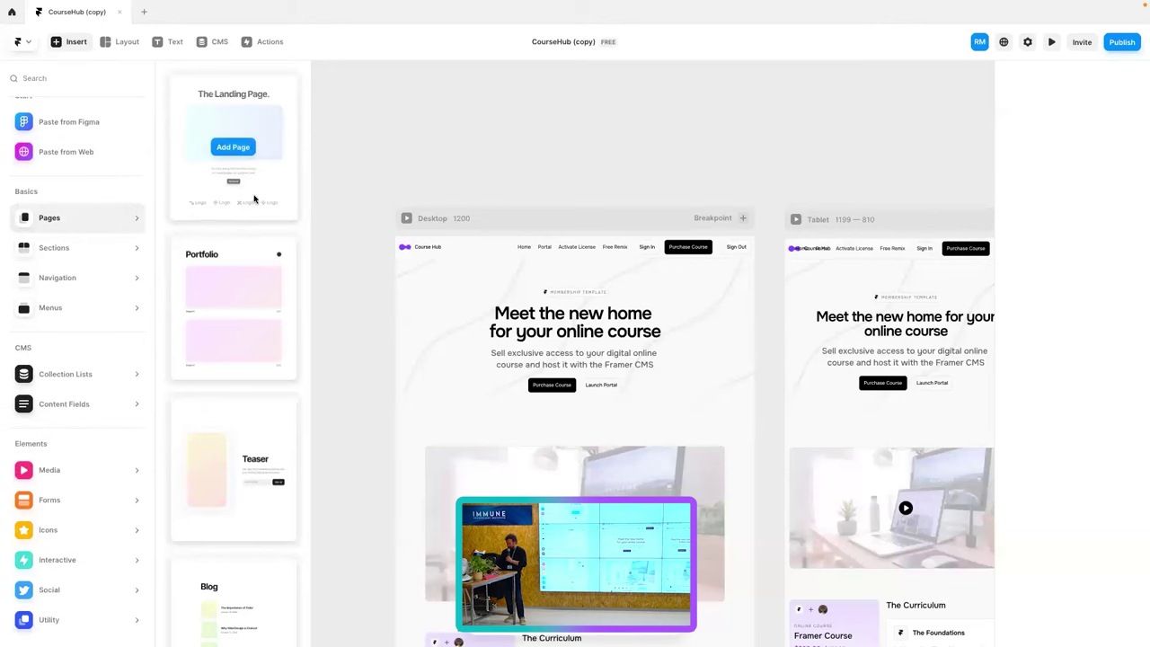
click(467, 217)
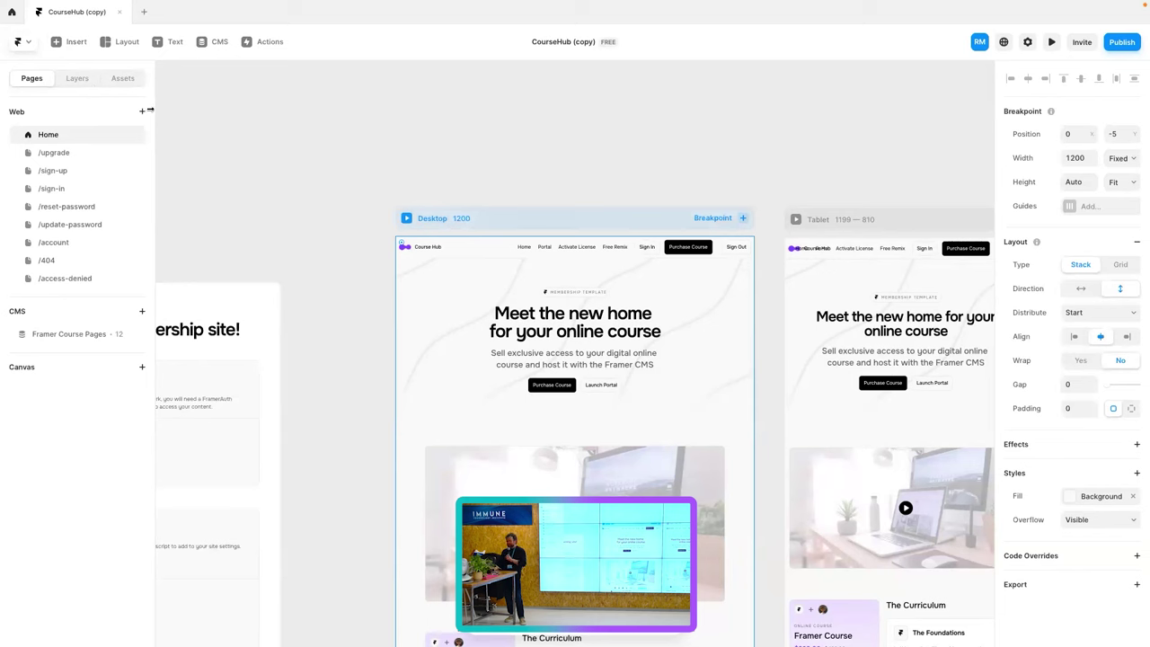
Create a code file titled CONFETTI as a new component in the project's assets.
click(123, 79)
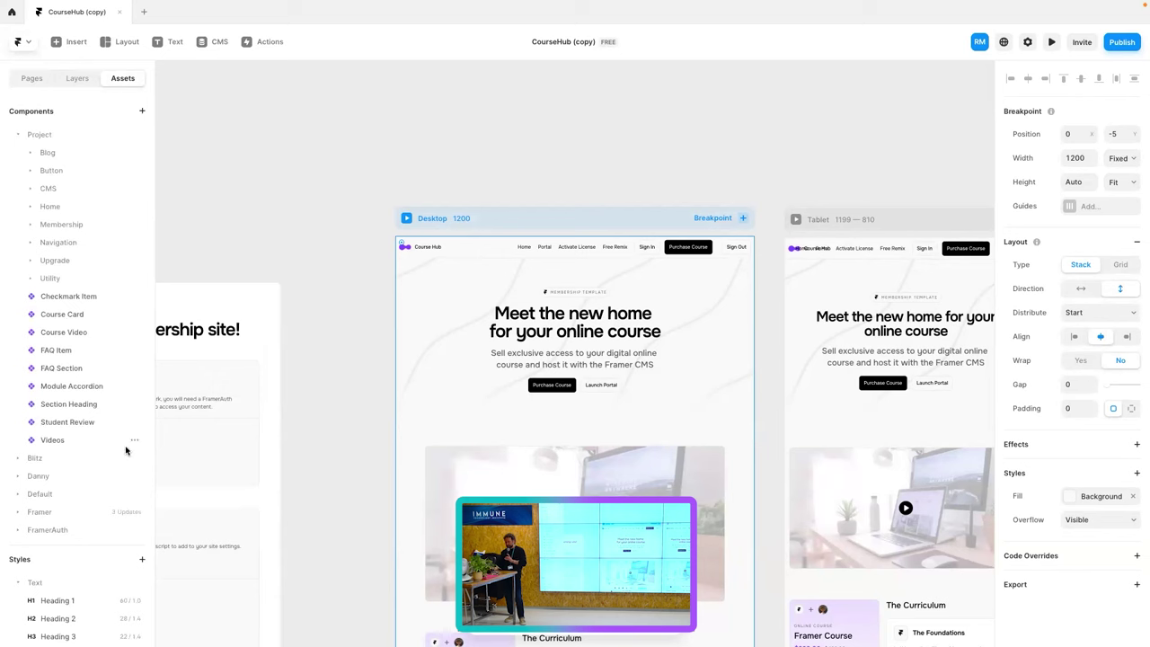
scroll(113, 472, down, 1)
scroll(113, 472, up, 1)
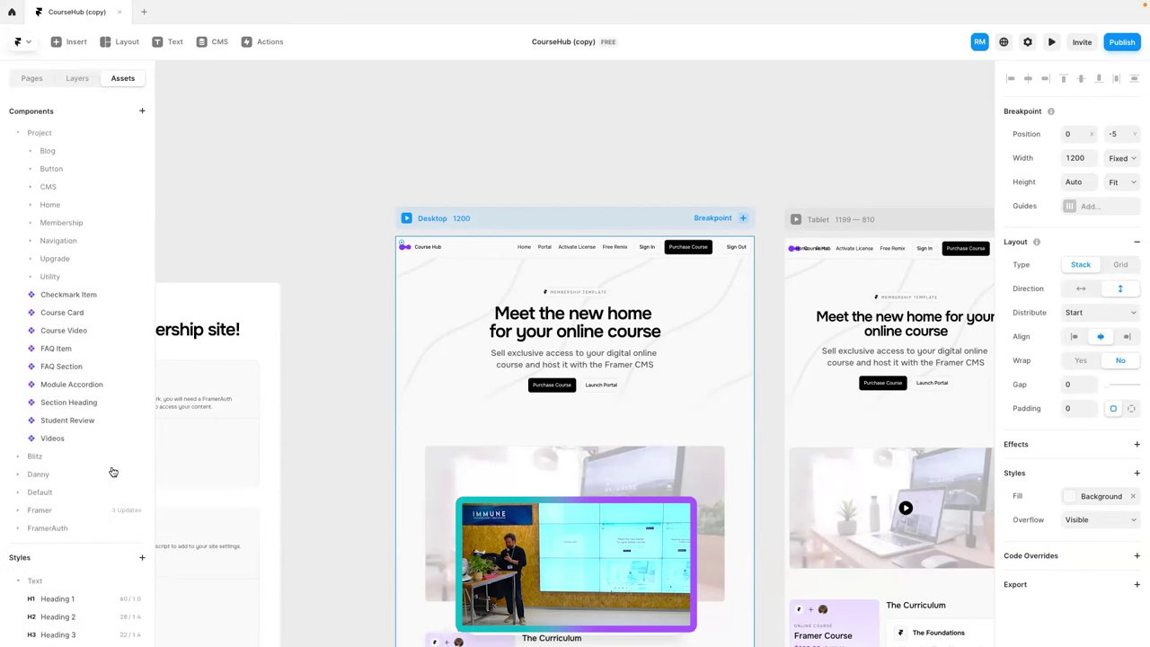
scroll(113, 472, down, 10)
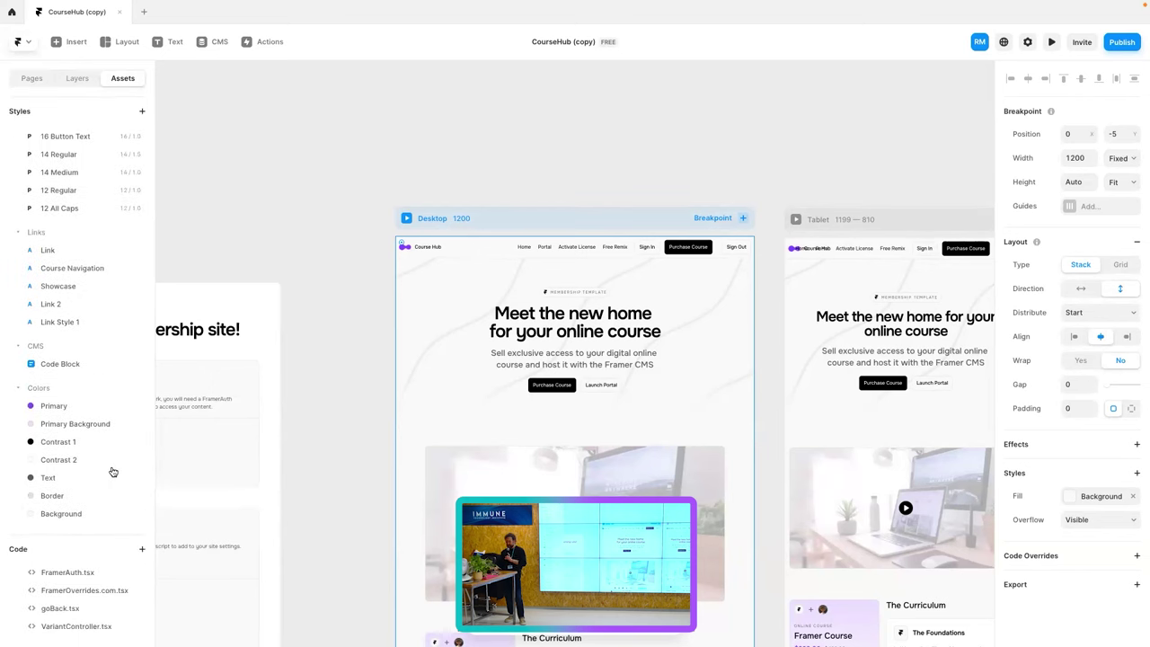
click(144, 551)
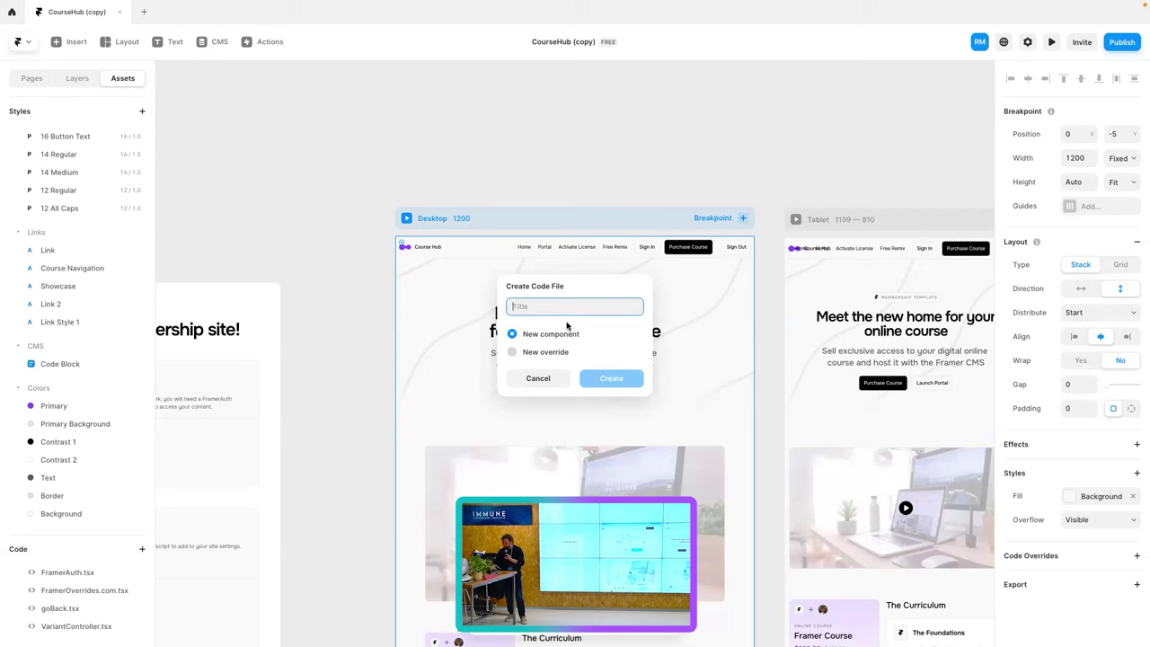
text(CONFETTI)
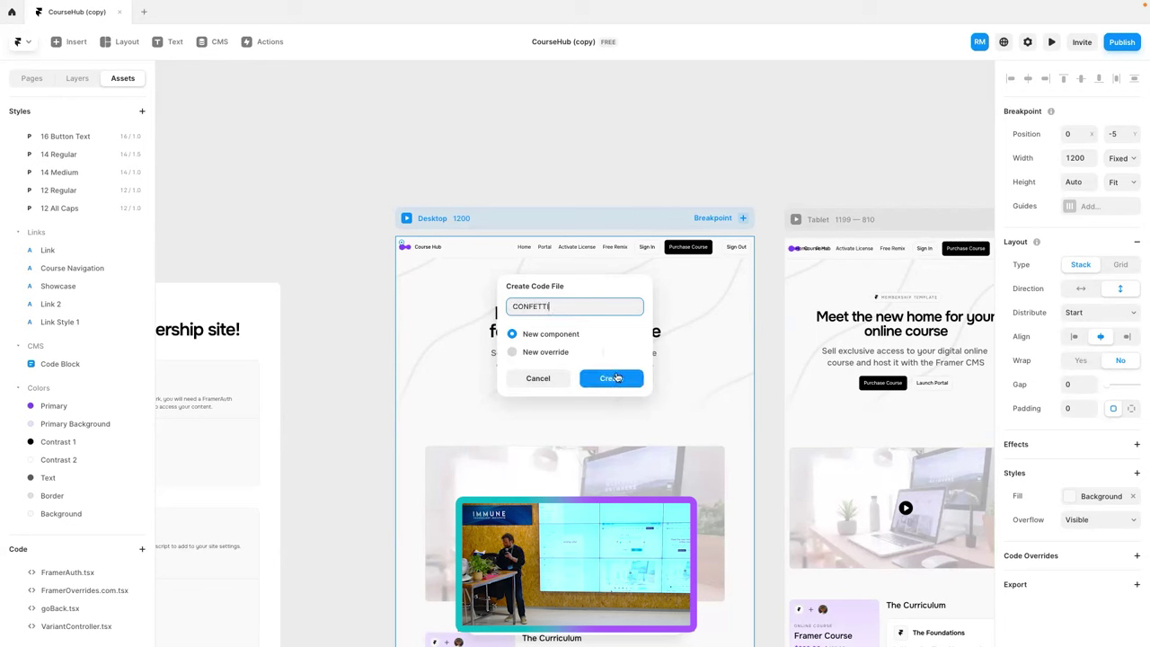
click(611, 378)
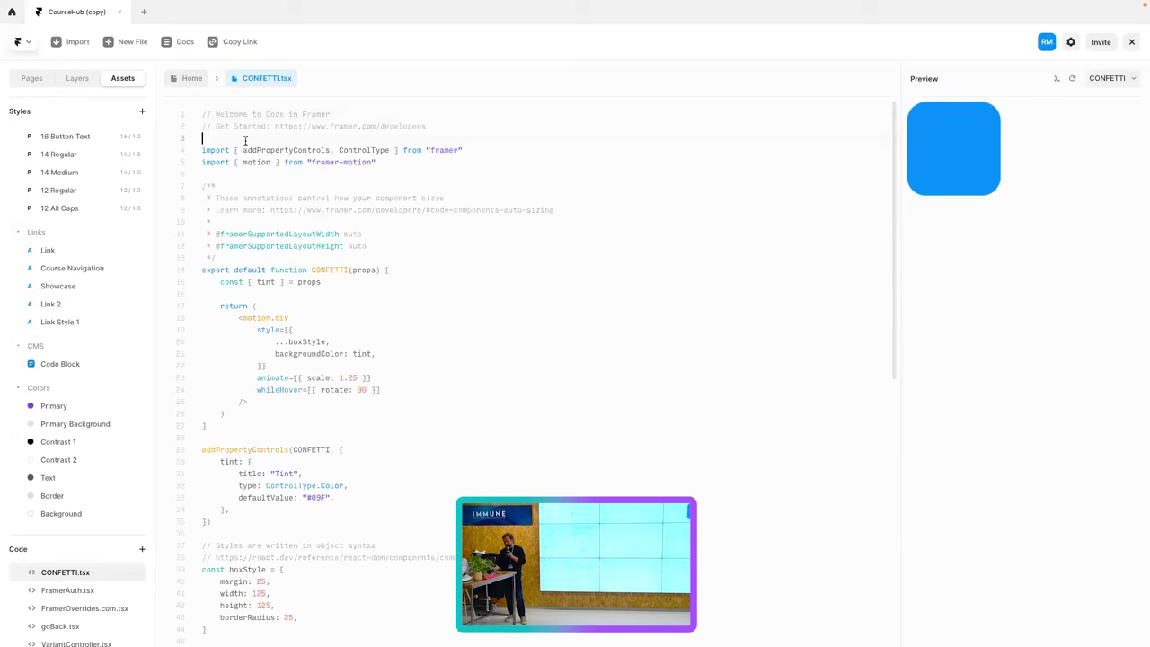
Replace all the starter code in CONFETTI.tsx with the confetti component code copied from FramerGPT.
key(ctrl+a)
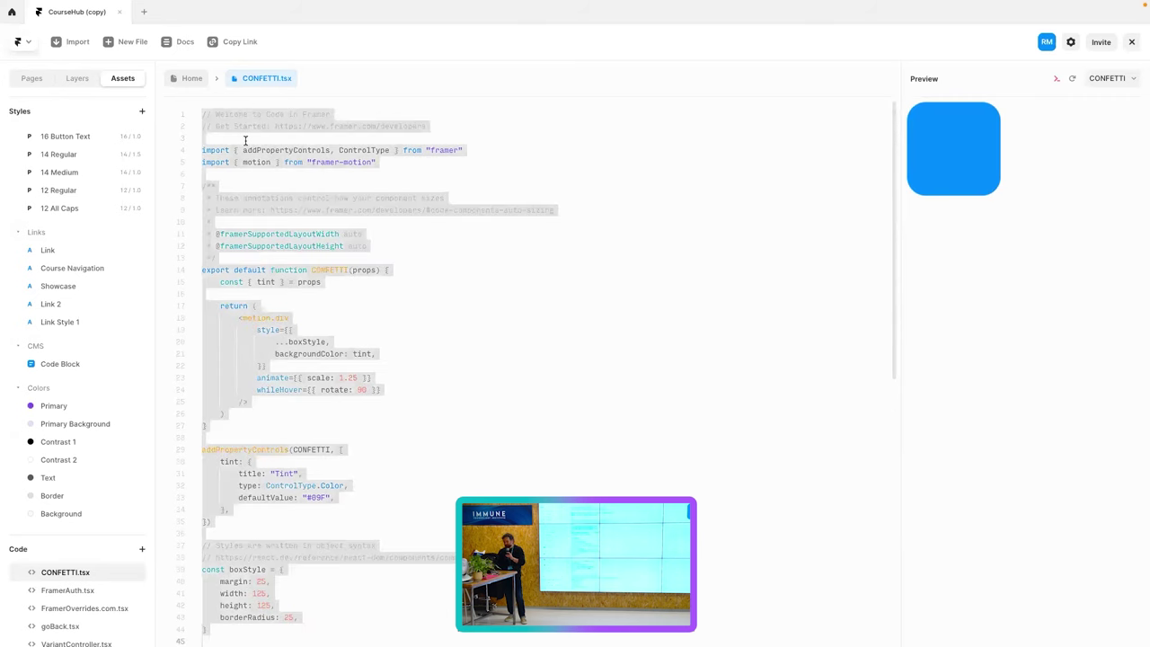
key(BackSpace)
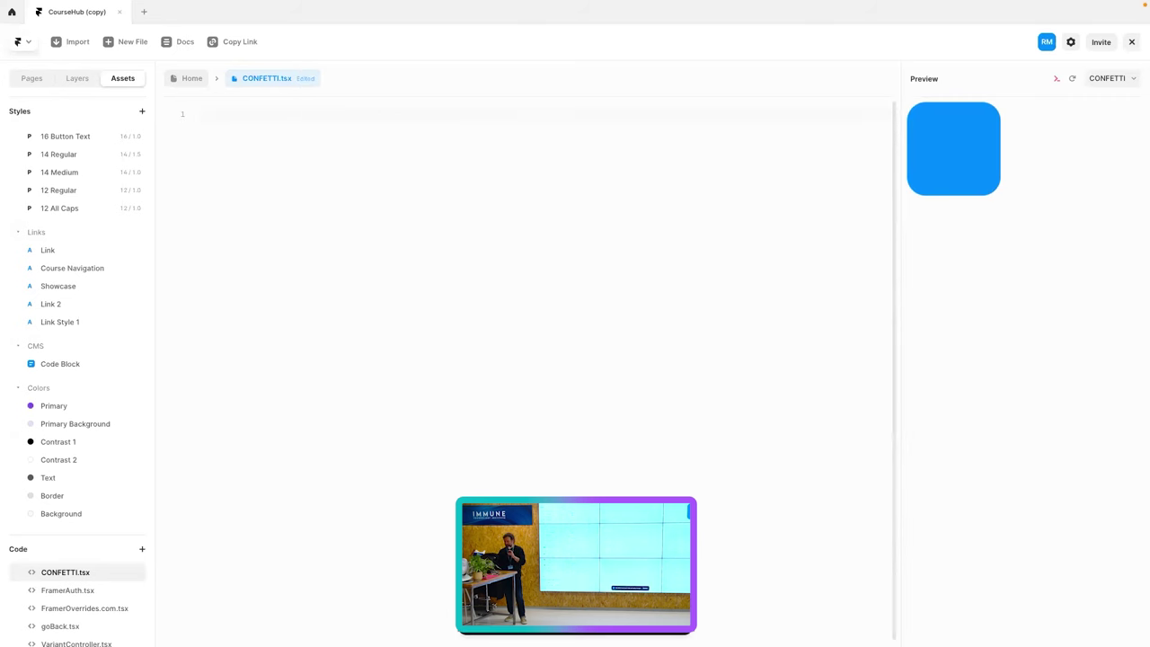
key(ctrl+v)
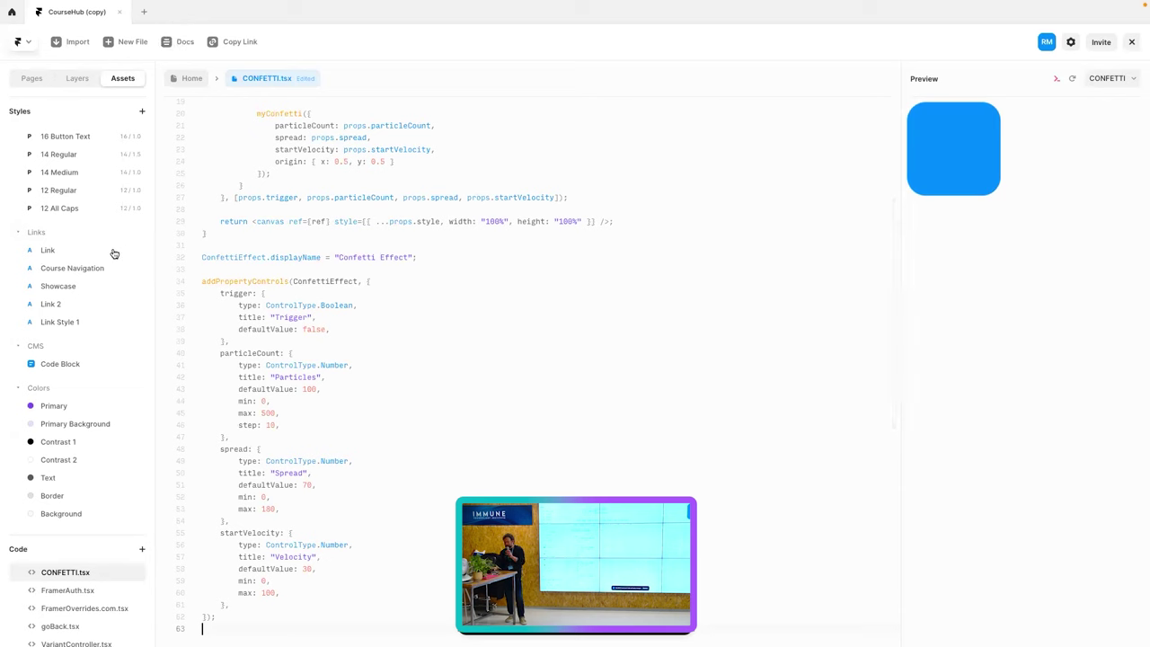
Return to the Home page, place the Confetti Effect component at the top of the Desktop breakpoint and set its Trigger to Yes.
scroll(114, 242, up, 10)
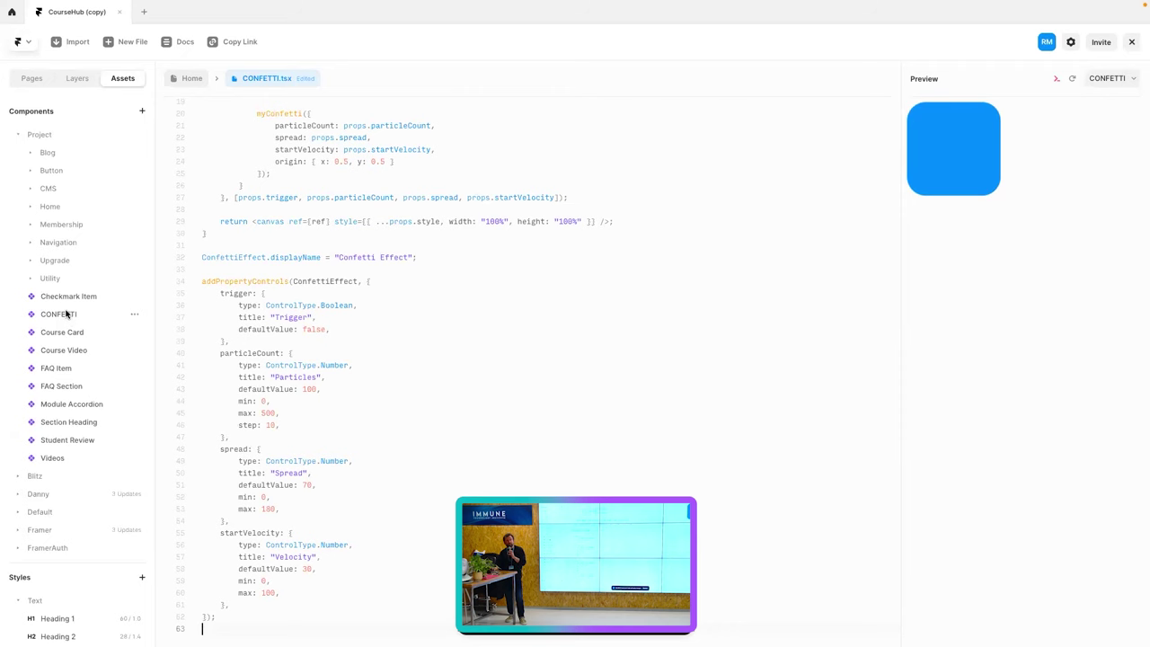
click(196, 79)
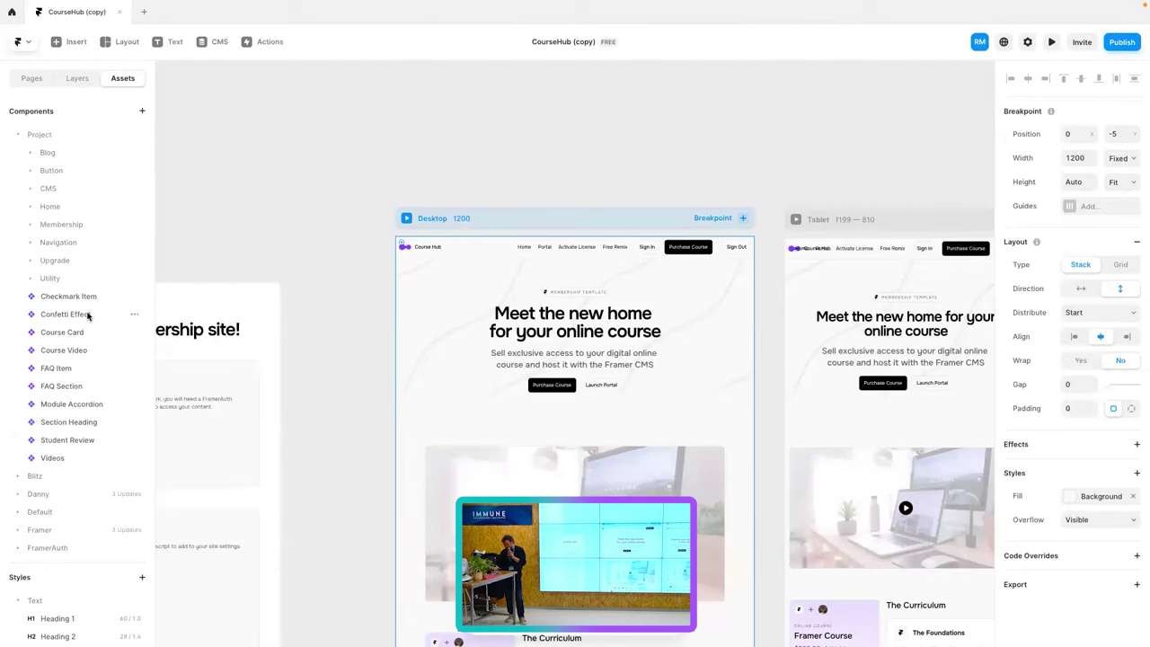
drag(70, 315, 468, 243)
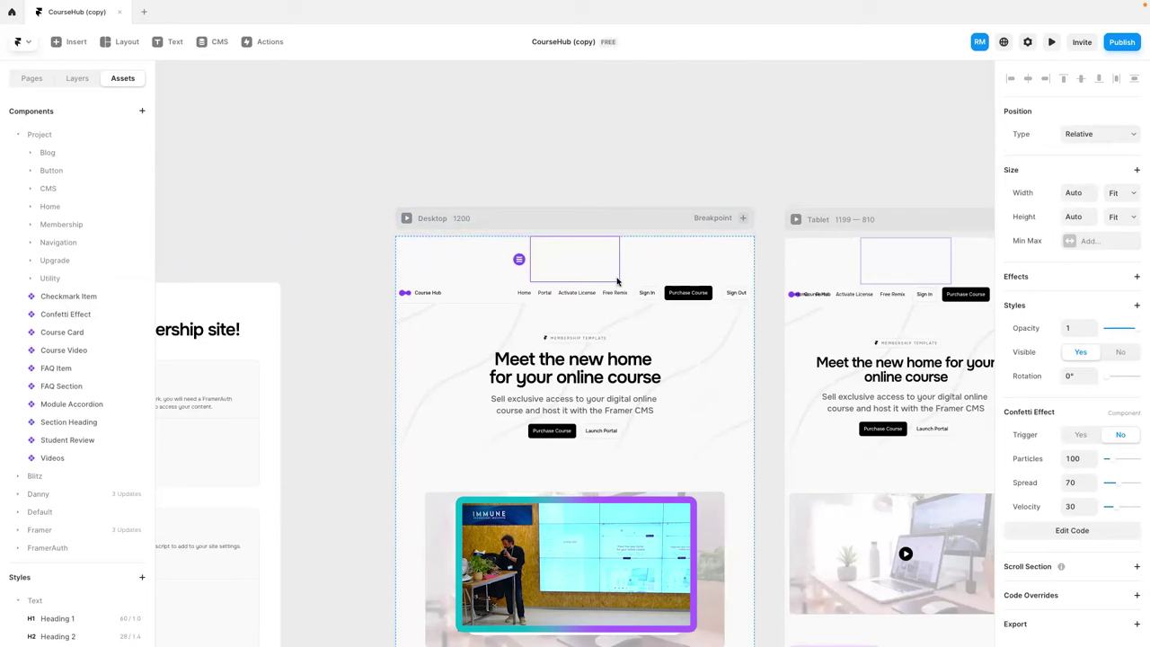
drag(529, 229, 476, 175)
click(528, 224)
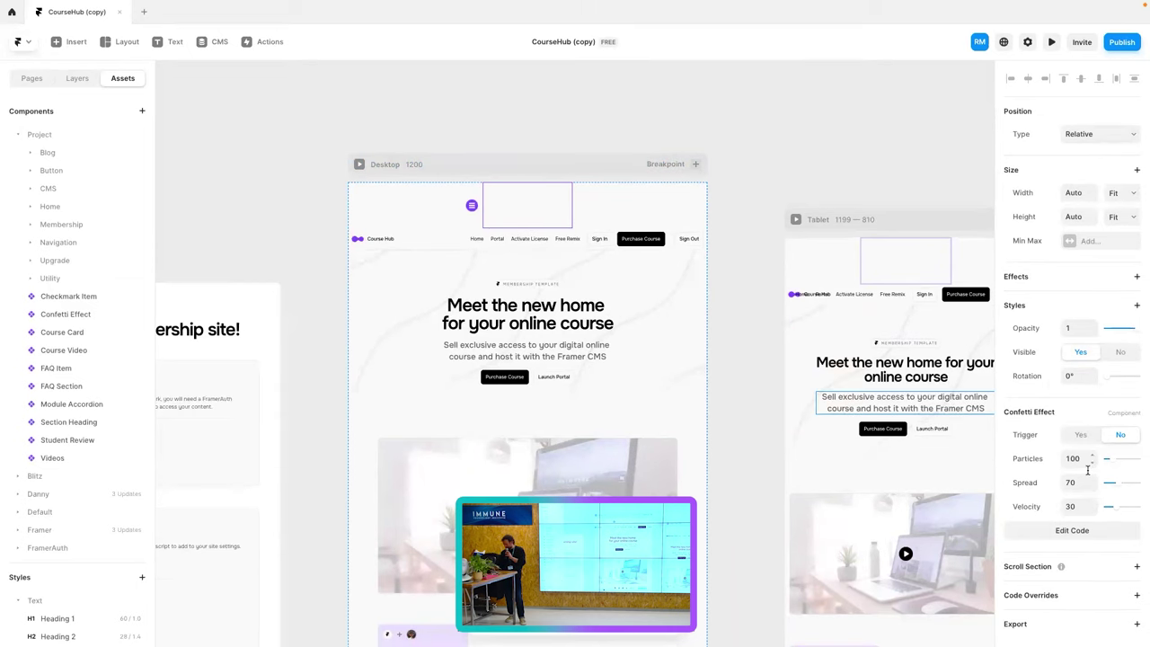
click(1084, 436)
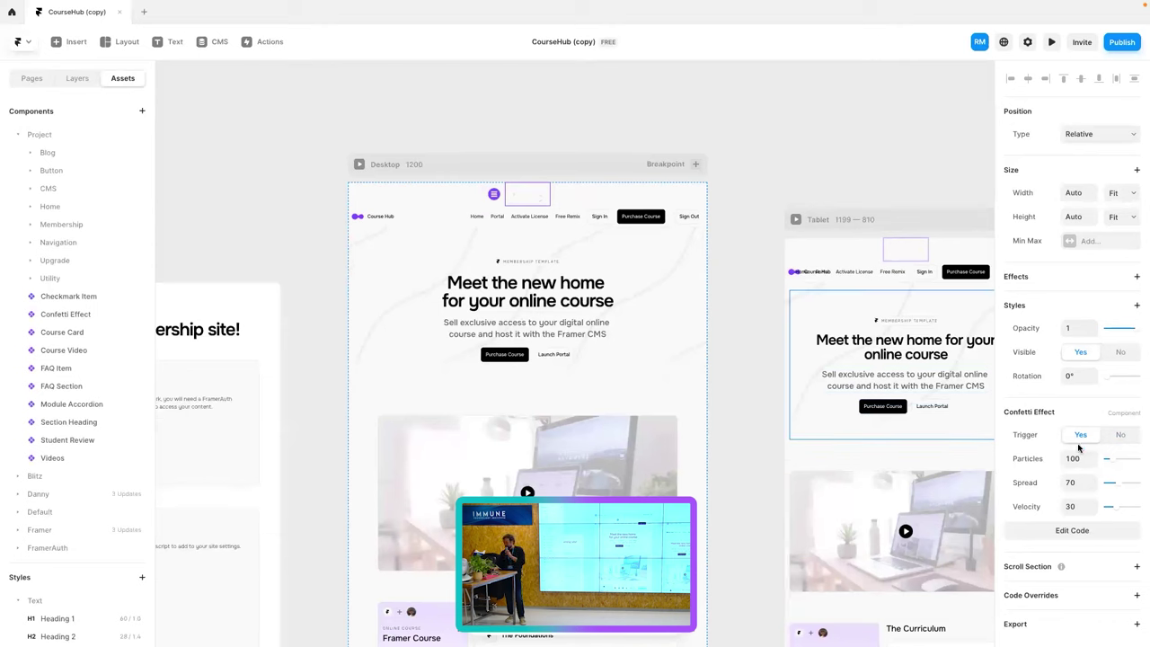
click(1117, 193)
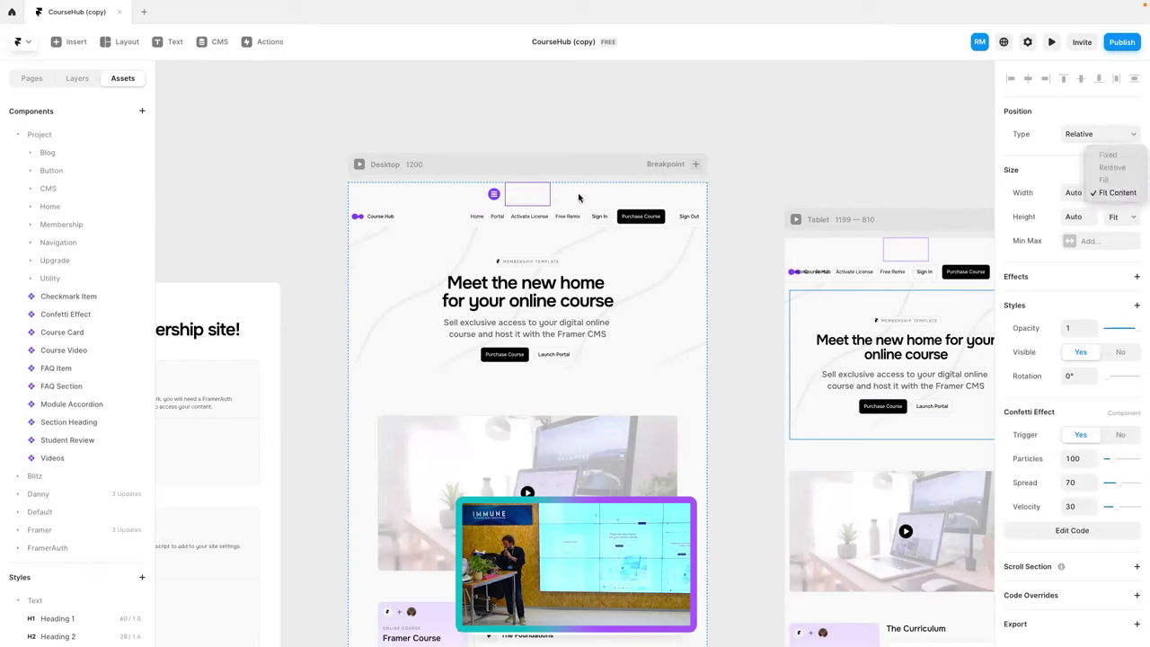
click(523, 201)
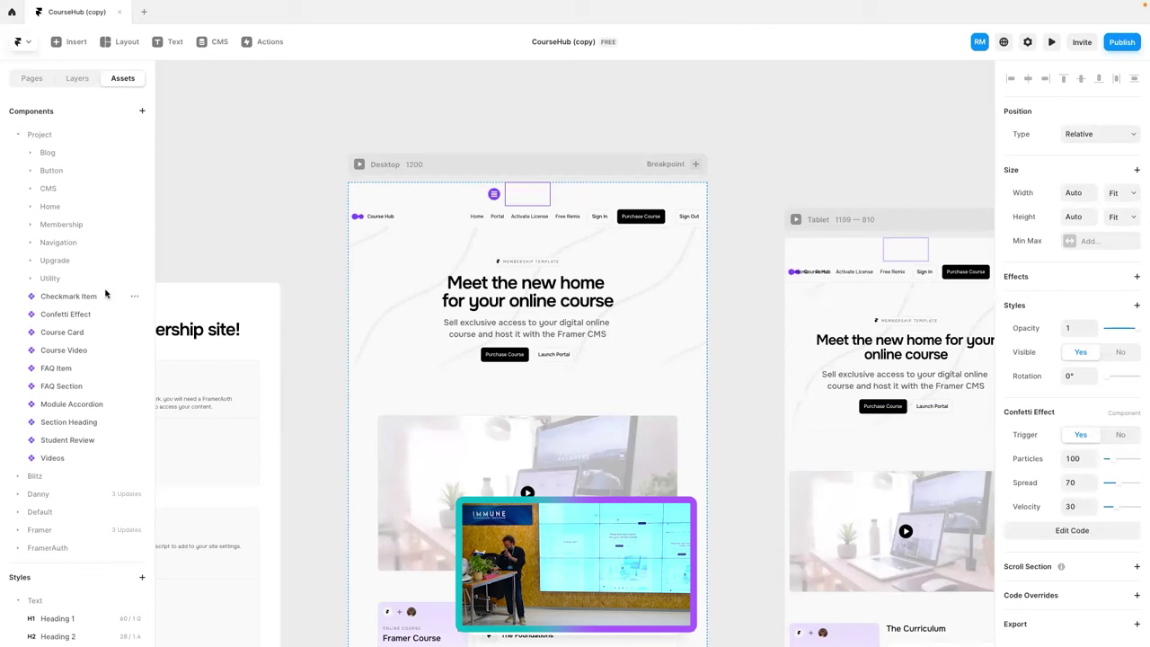
click(452, 171)
click(527, 193)
Open the No borrar project and inspect the weather message component's API Key setting and the circular avatar component.
click(121, 13)
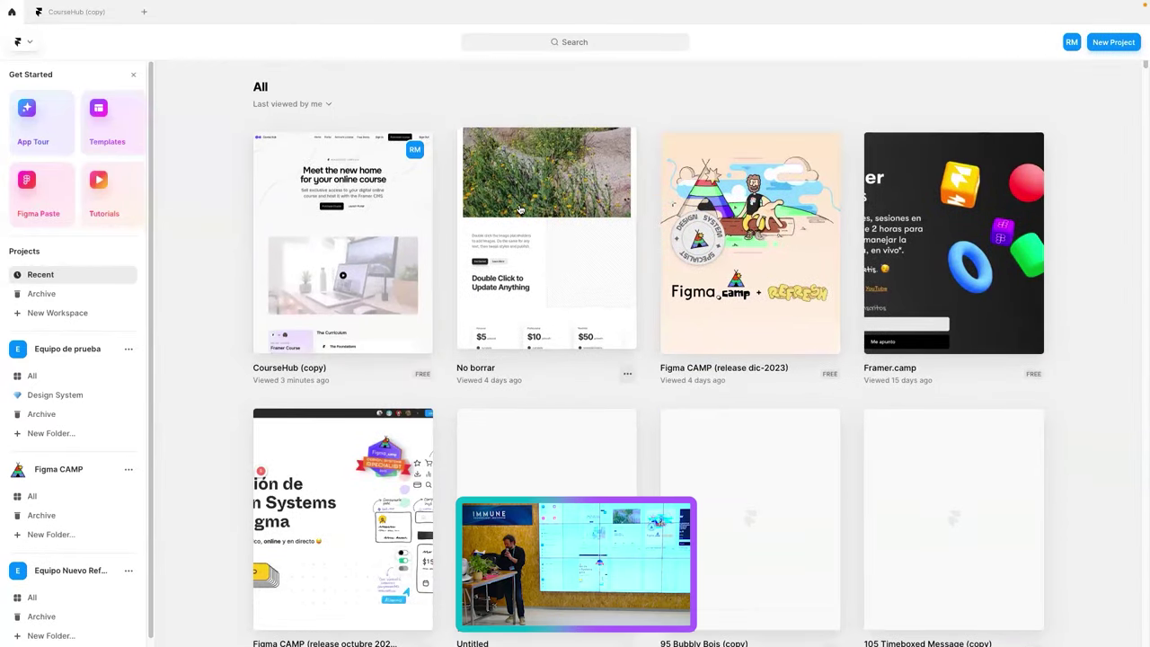
click(519, 209)
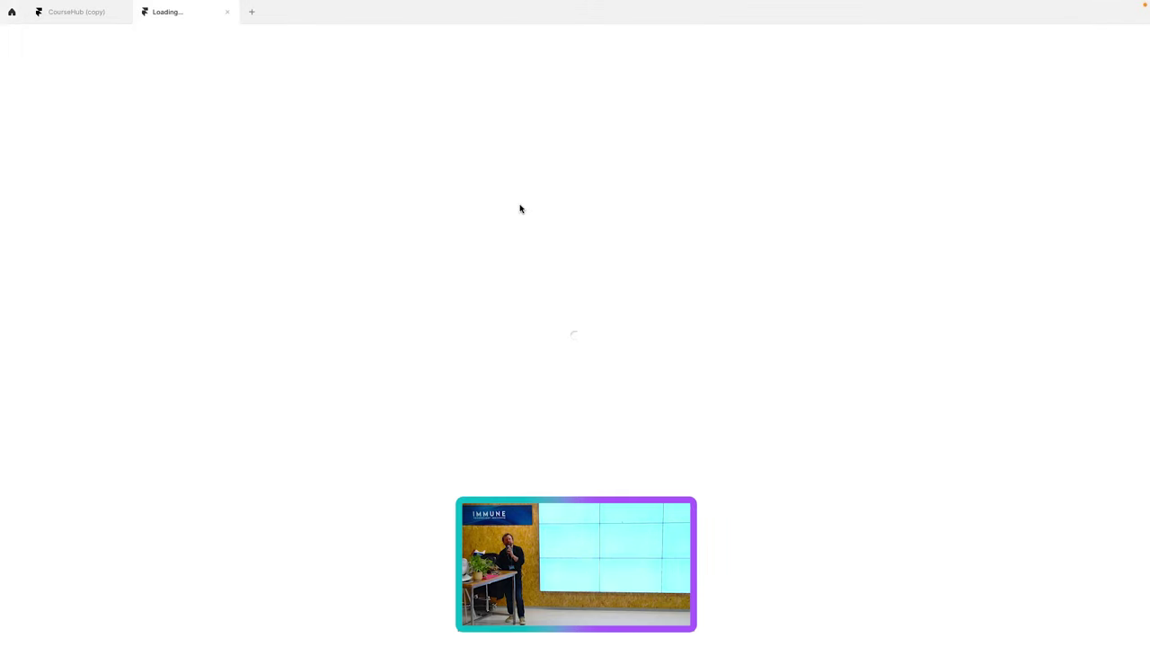
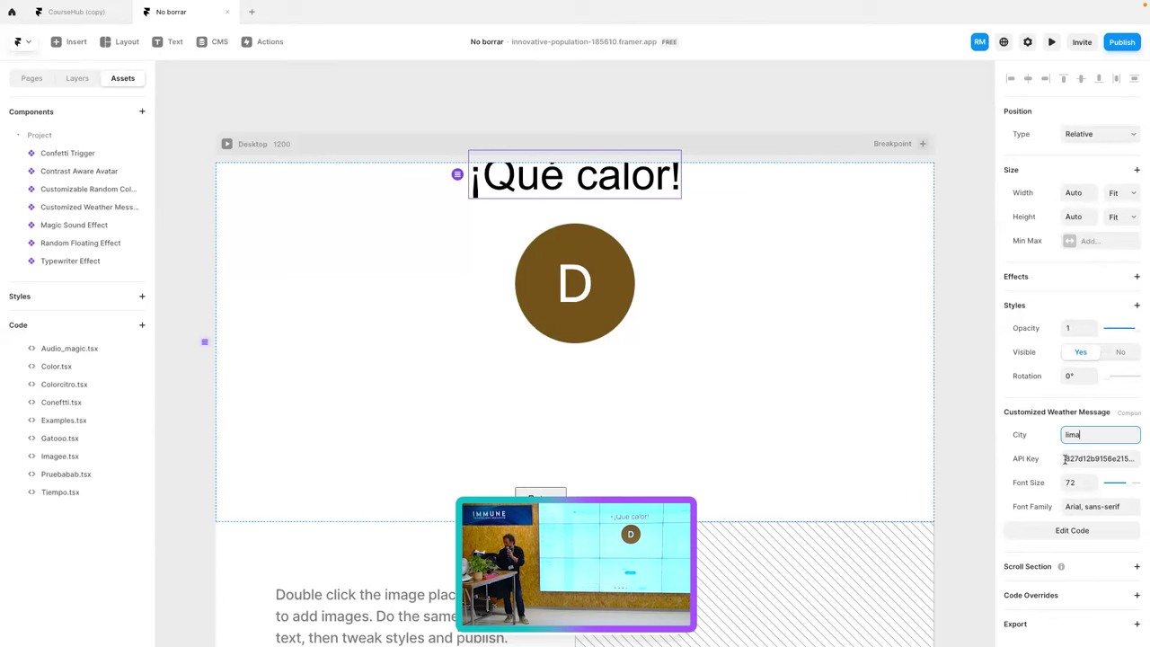
click(1098, 457)
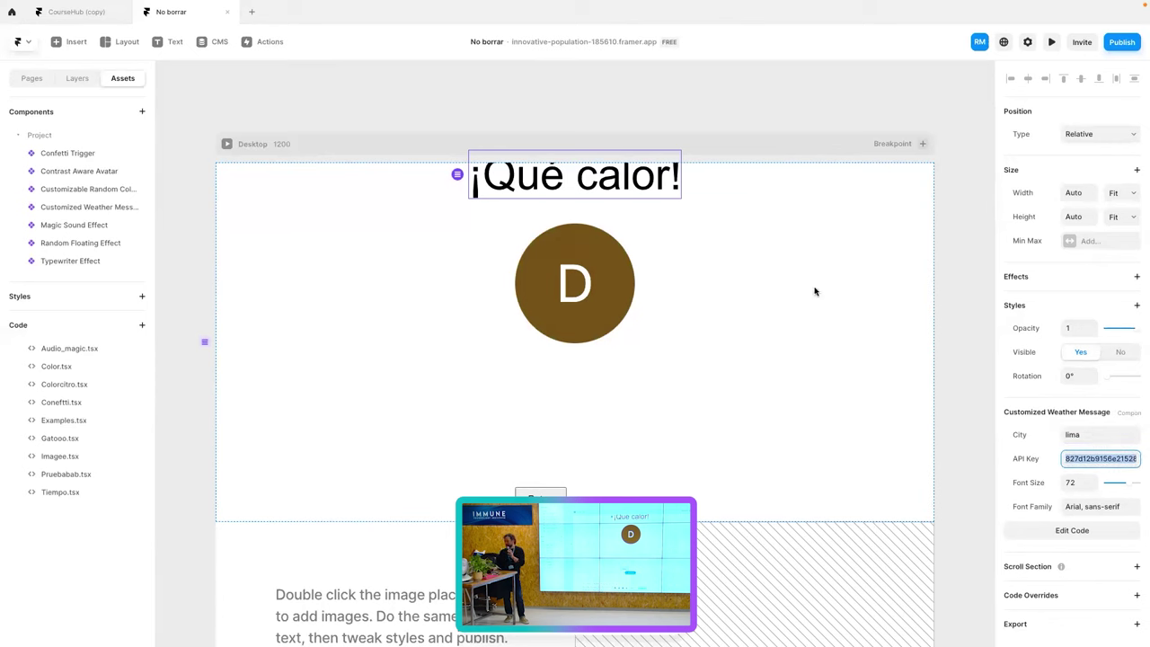
click(596, 307)
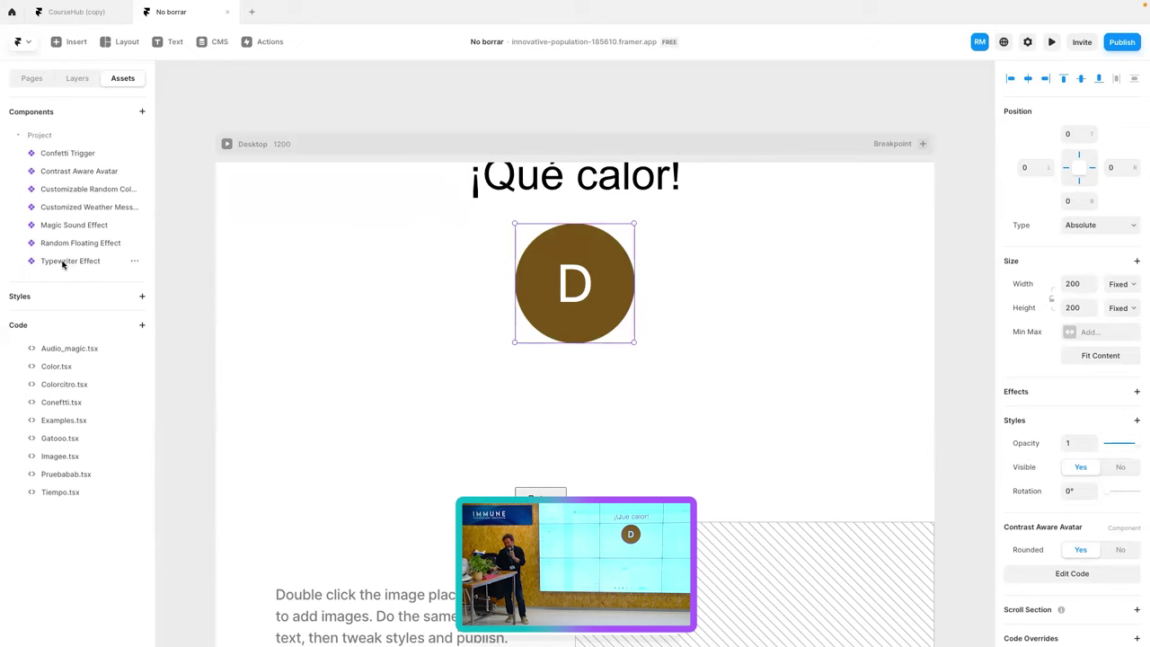
Place the Typewriter Effect component just below the circular avatar and set its Speed to 246.
drag(62, 261, 563, 377)
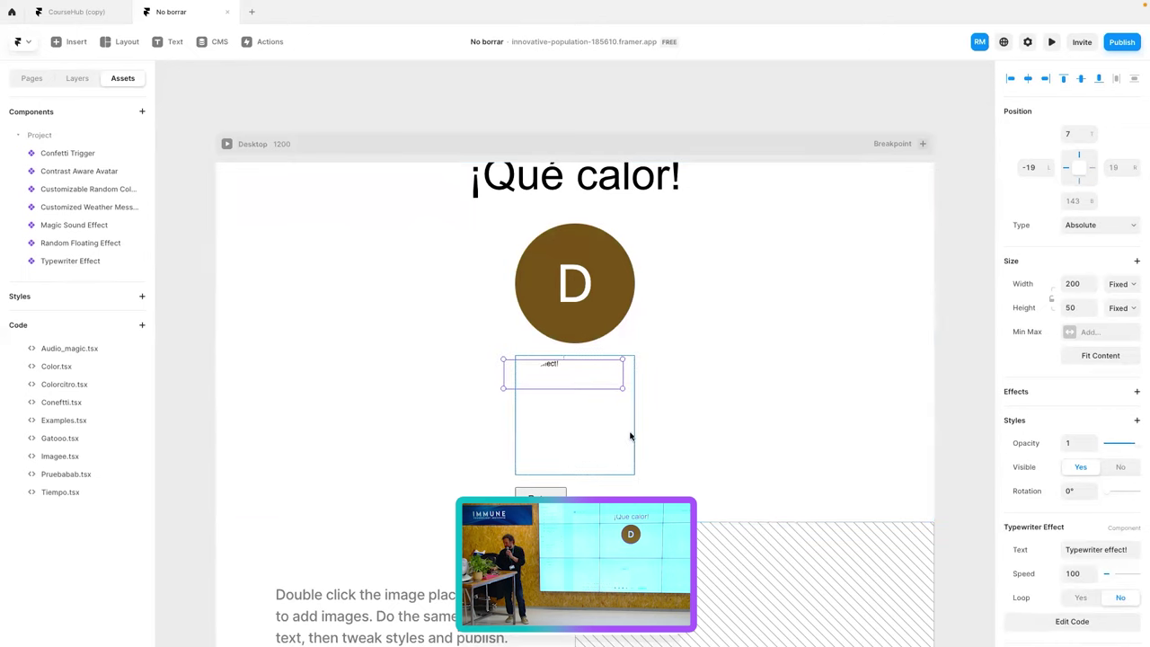
click(1085, 552)
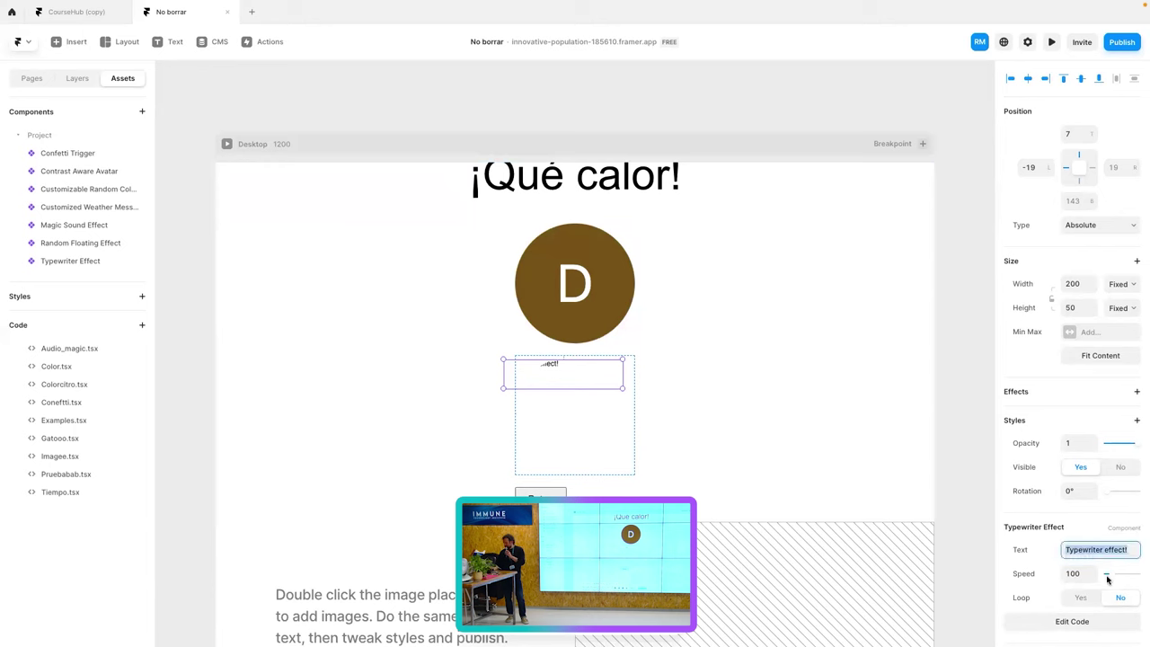
drag(1106, 579, 1114, 575)
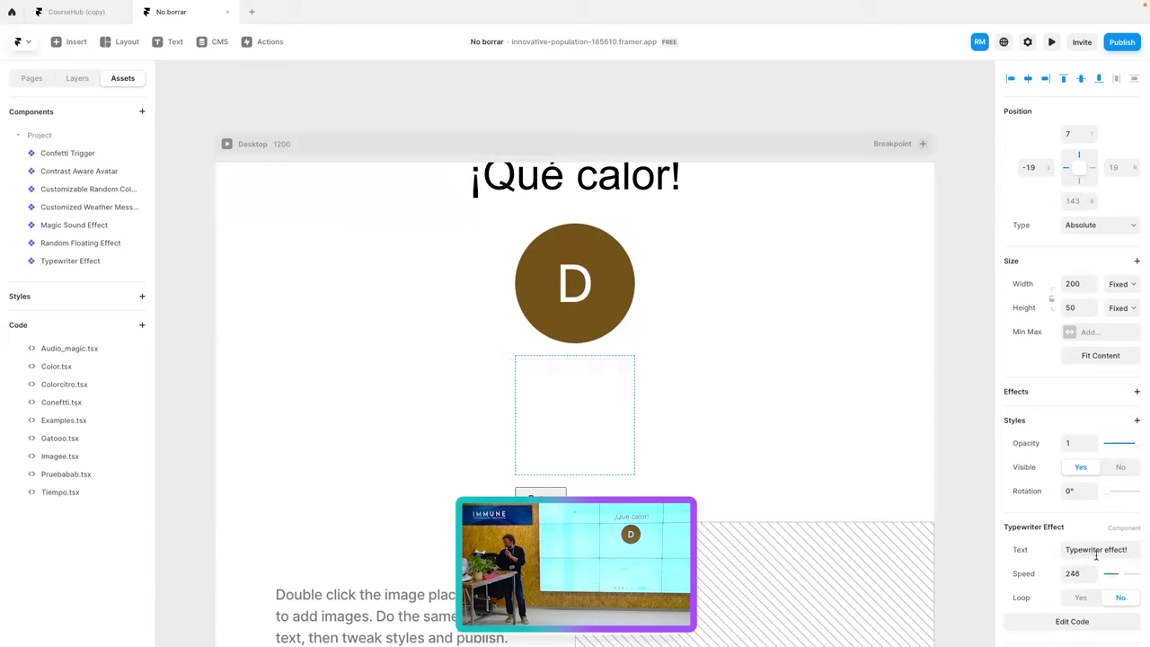
click(1095, 552)
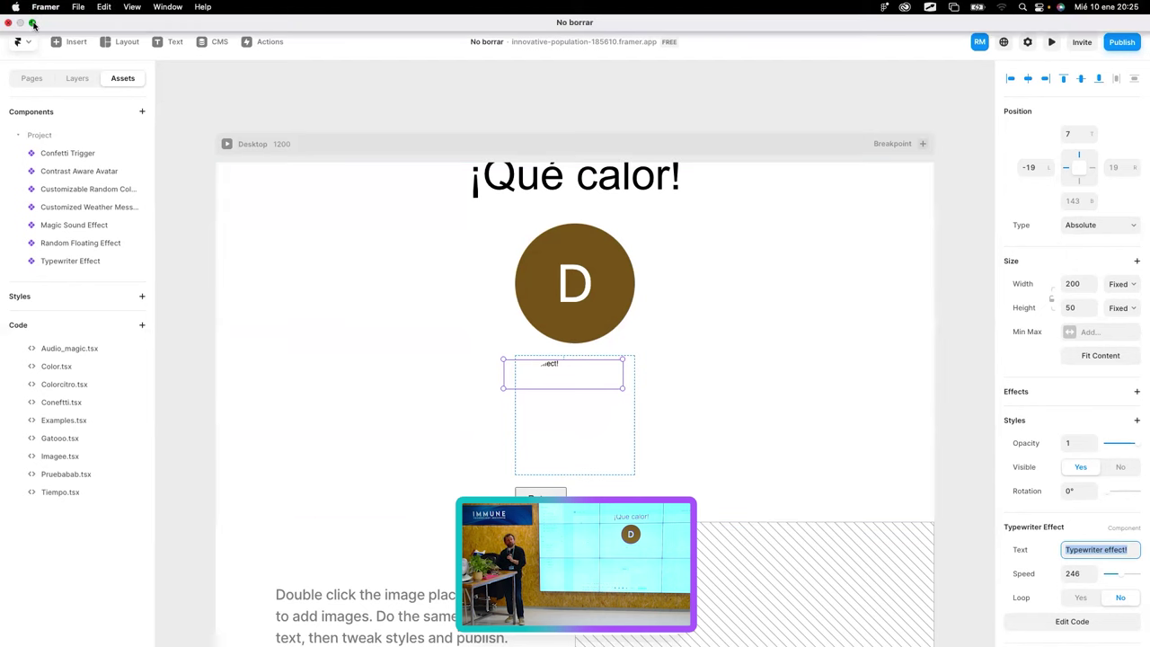
Take Framer out of full screen, move its window aside and switch to the Pitch presentation in Chrome.
click(33, 24)
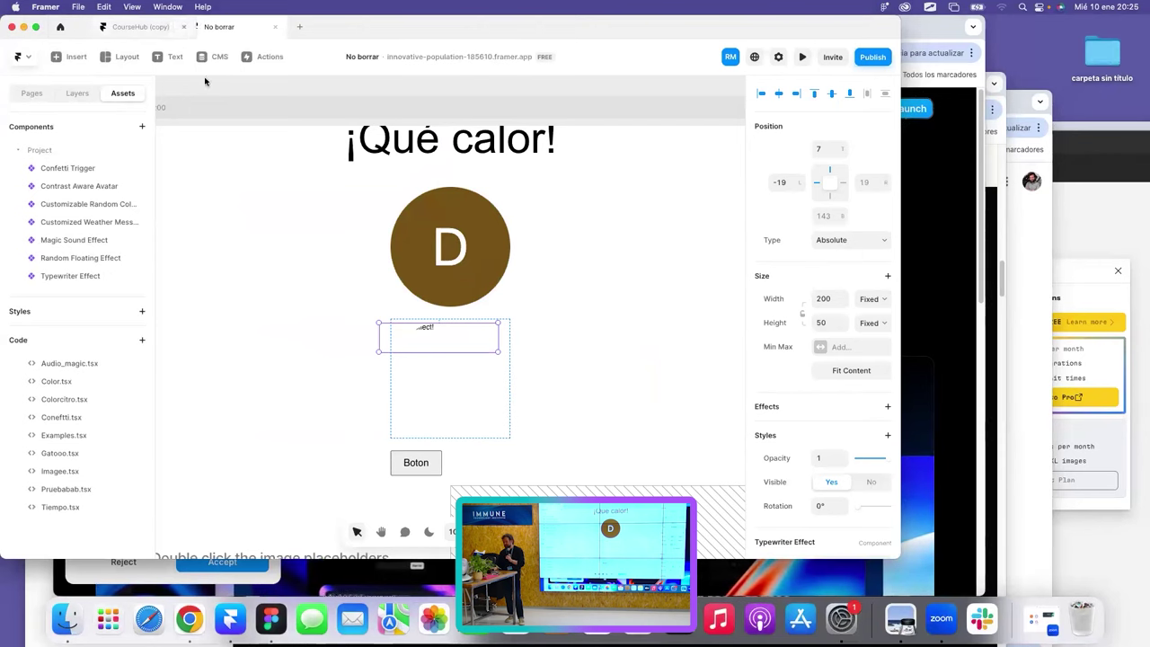
drag(219, 26, 365, 180)
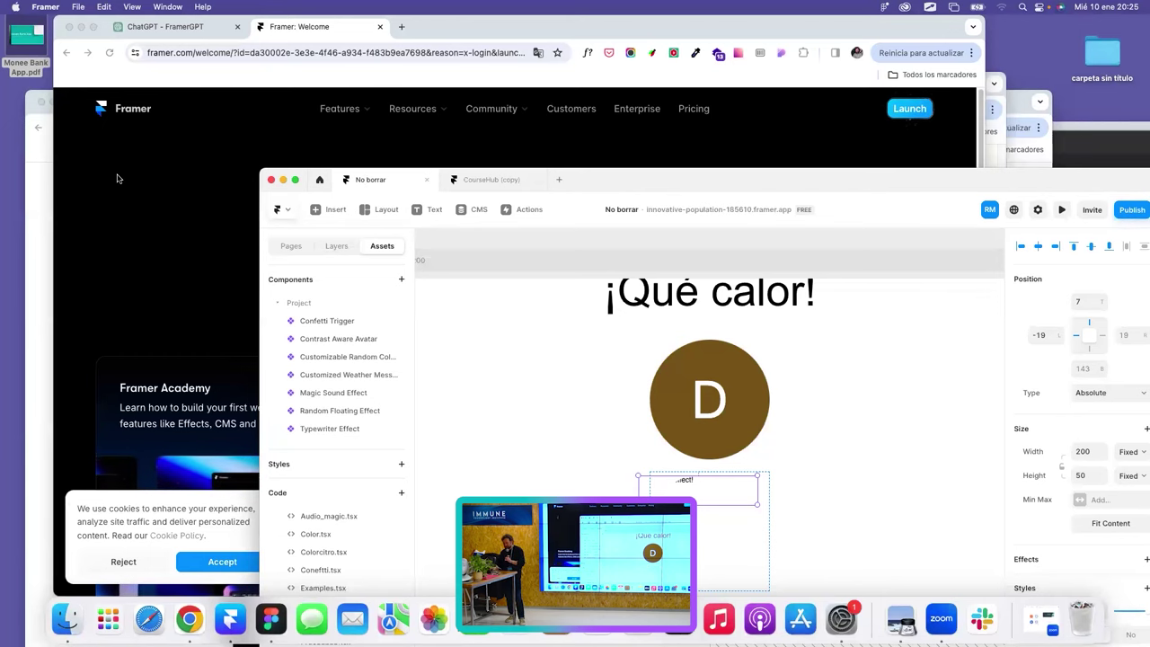
click(125, 222)
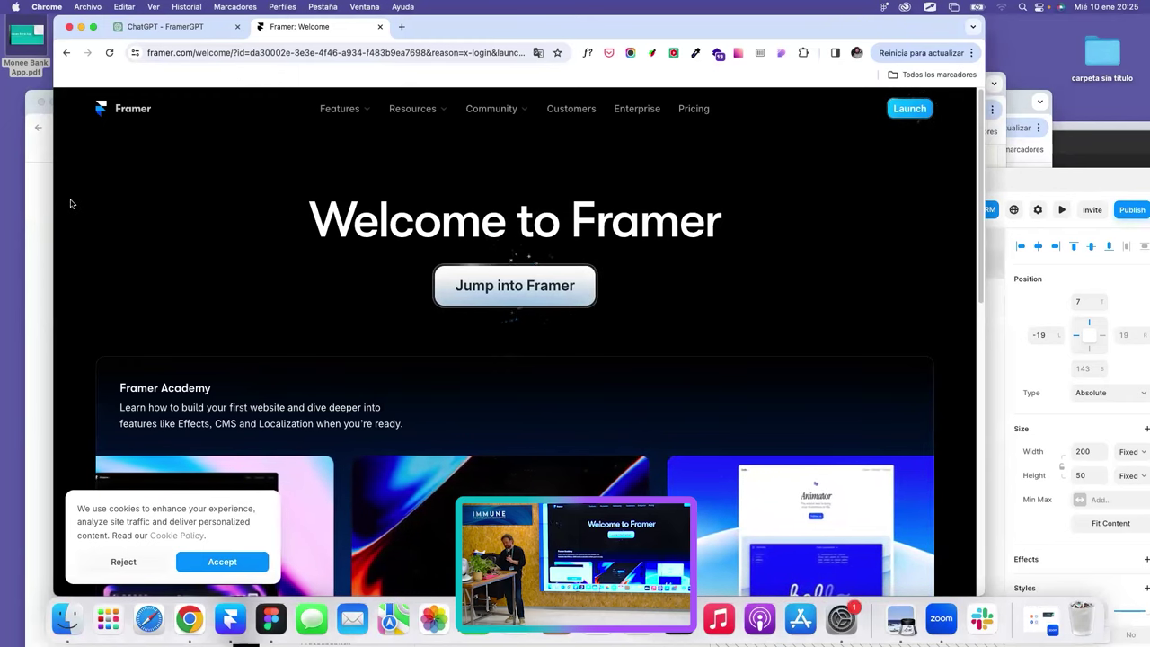
click(45, 221)
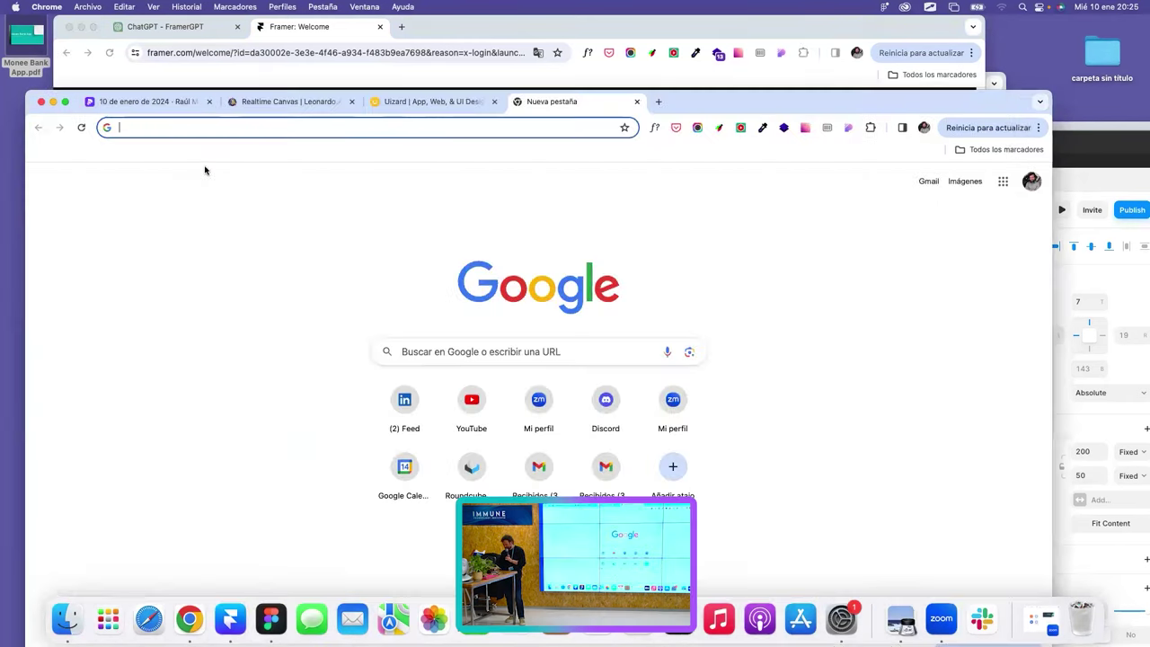
click(143, 101)
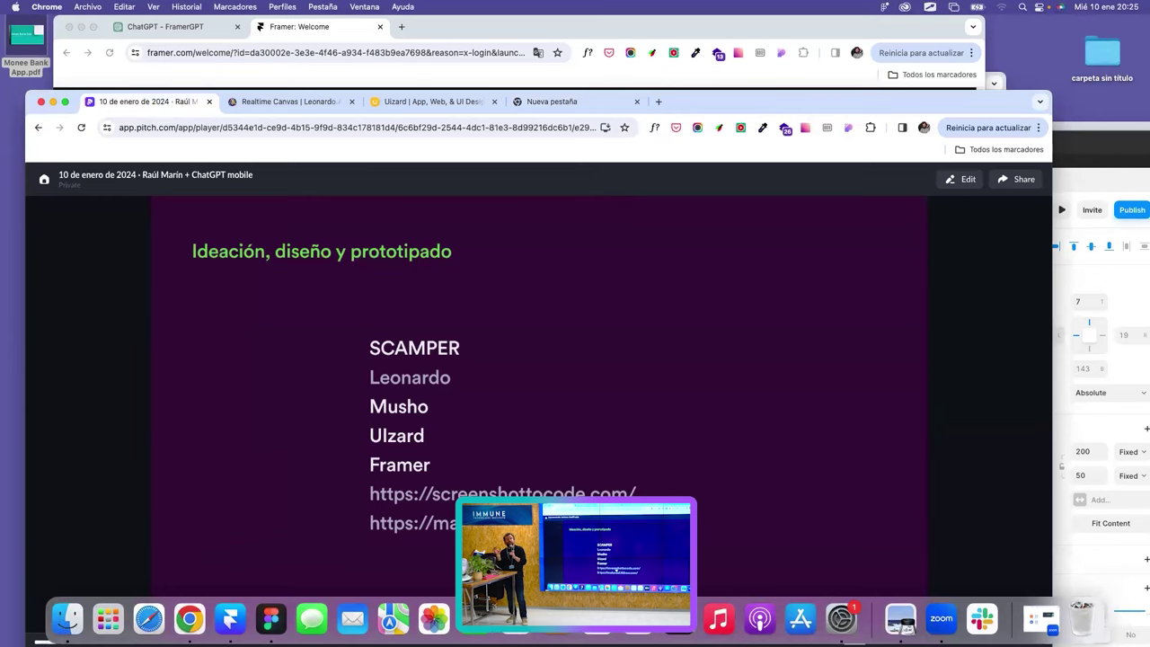
Open the screenshottocode.com link from the slide and sign in with the first listed Google account, closing the Leonardo Realtime Canvas page.
click(498, 492)
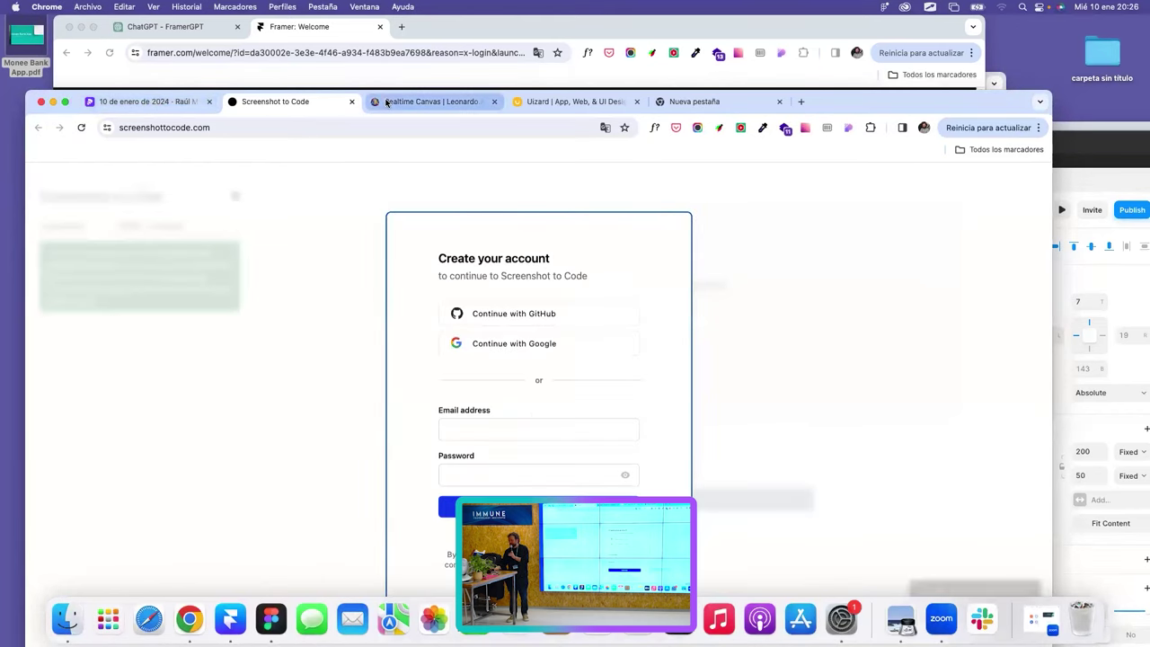
drag(379, 96, 83, 49)
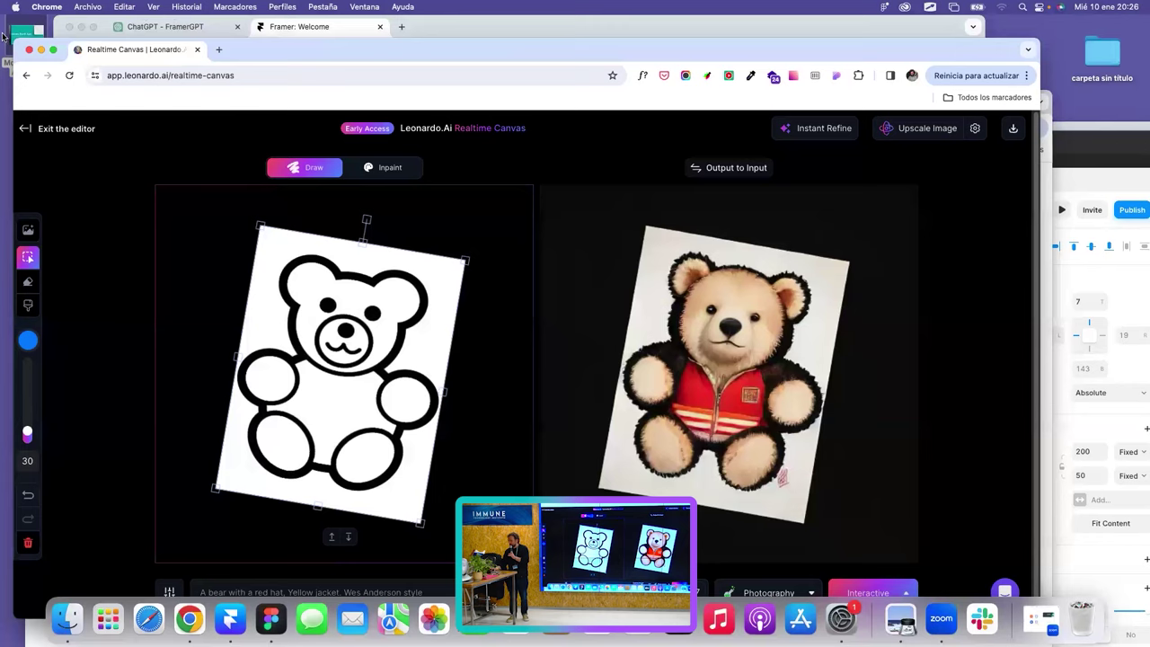
click(28, 51)
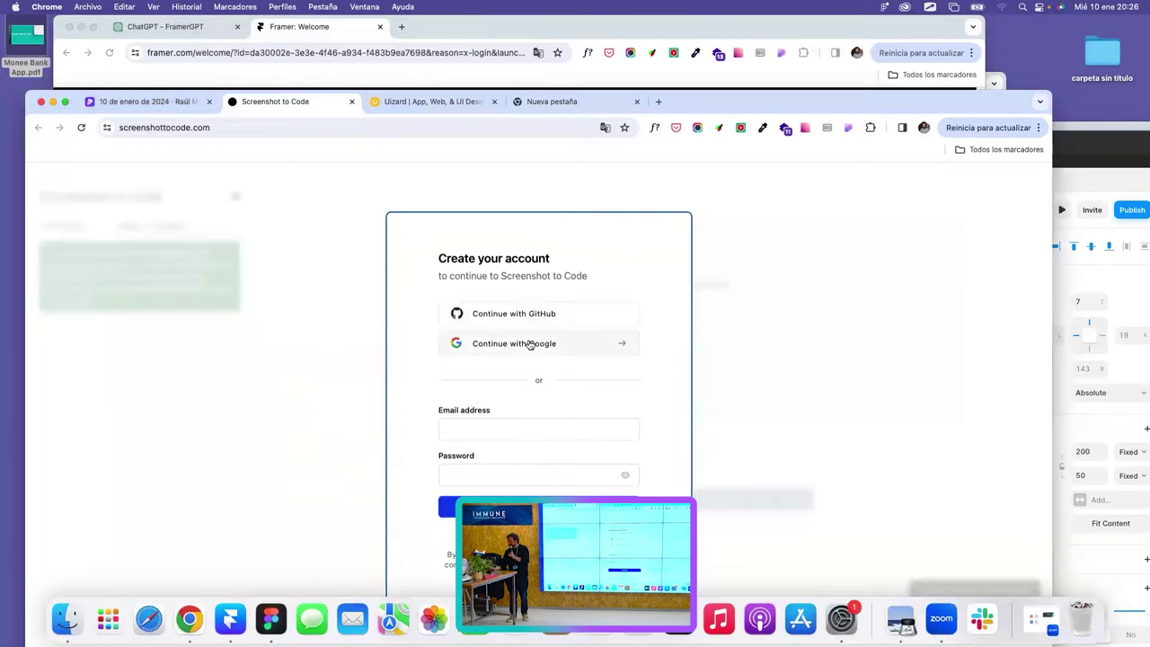
click(529, 343)
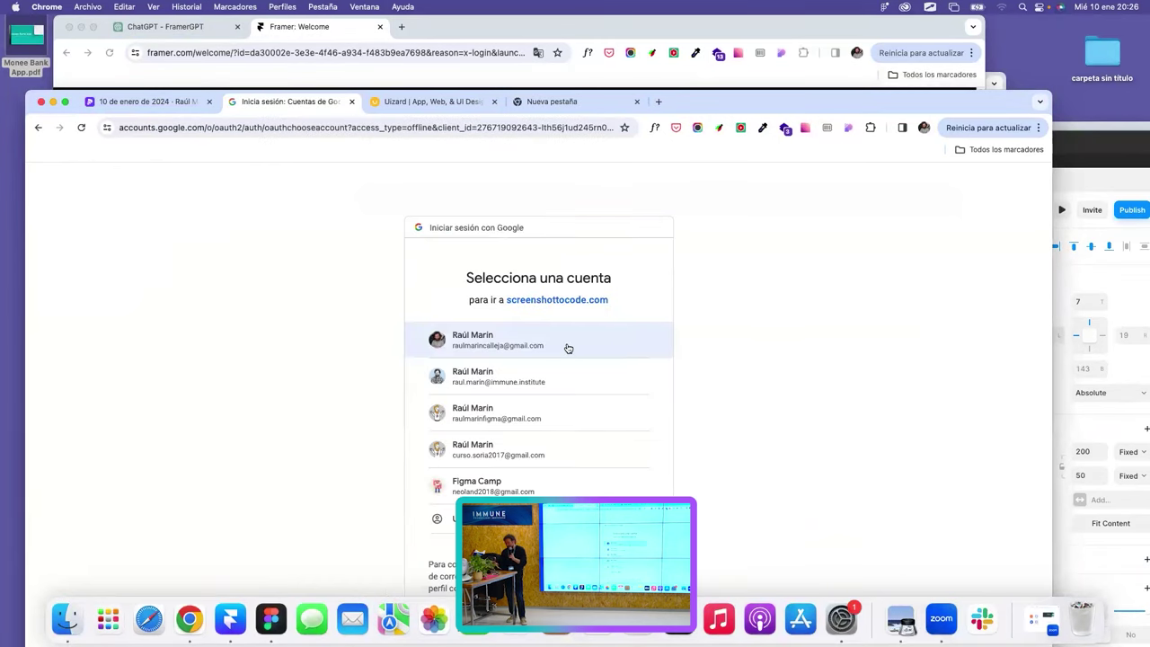
click(568, 342)
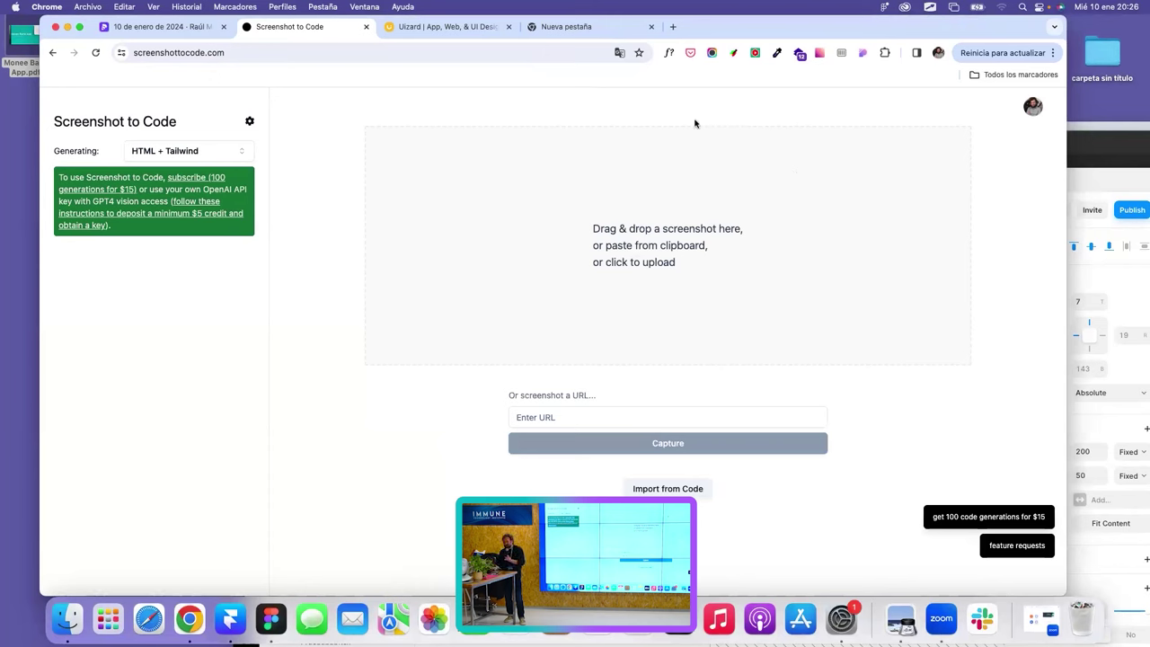
Examine Screenshot to Code's output stack options and the OpenAI API key field in its settings.
click(193, 152)
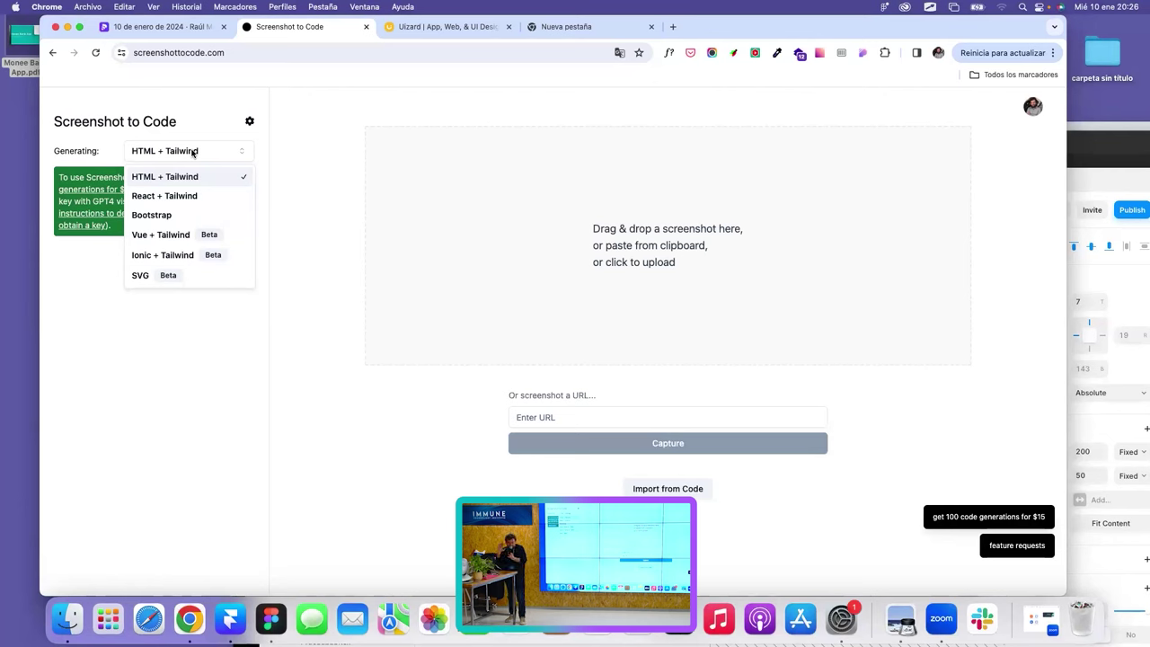
click(158, 358)
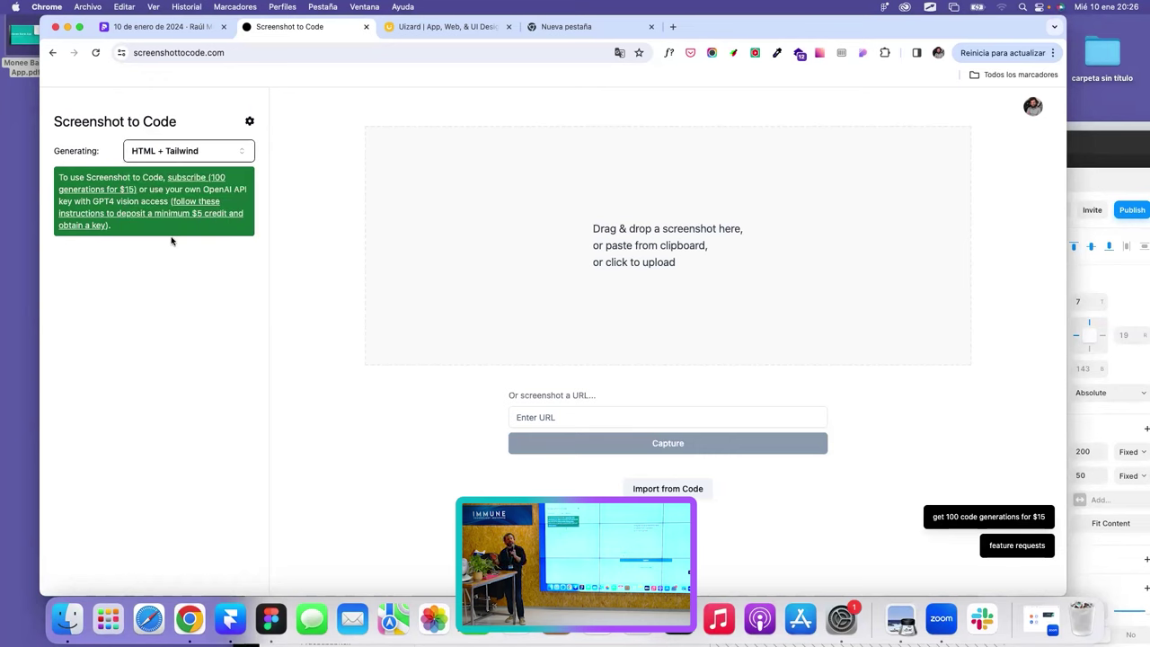
click(250, 120)
click(486, 392)
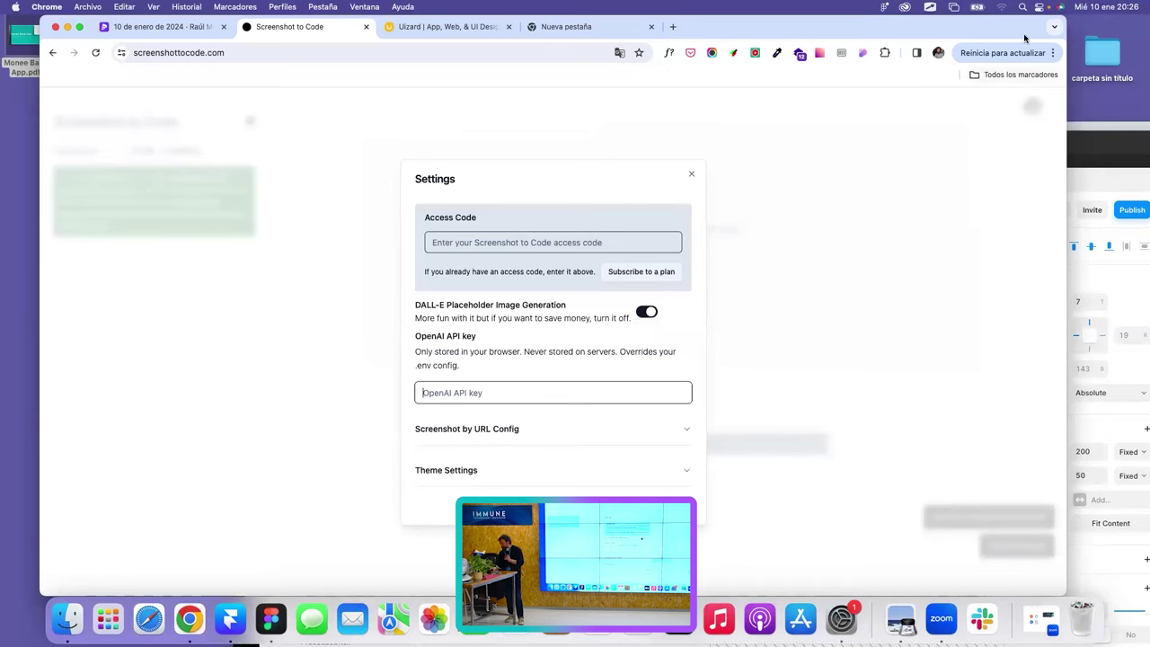
Move the Screenshot to Code window aside and bring the FramerGPT conversation to the front.
drag(1024, 38, 1026, 196)
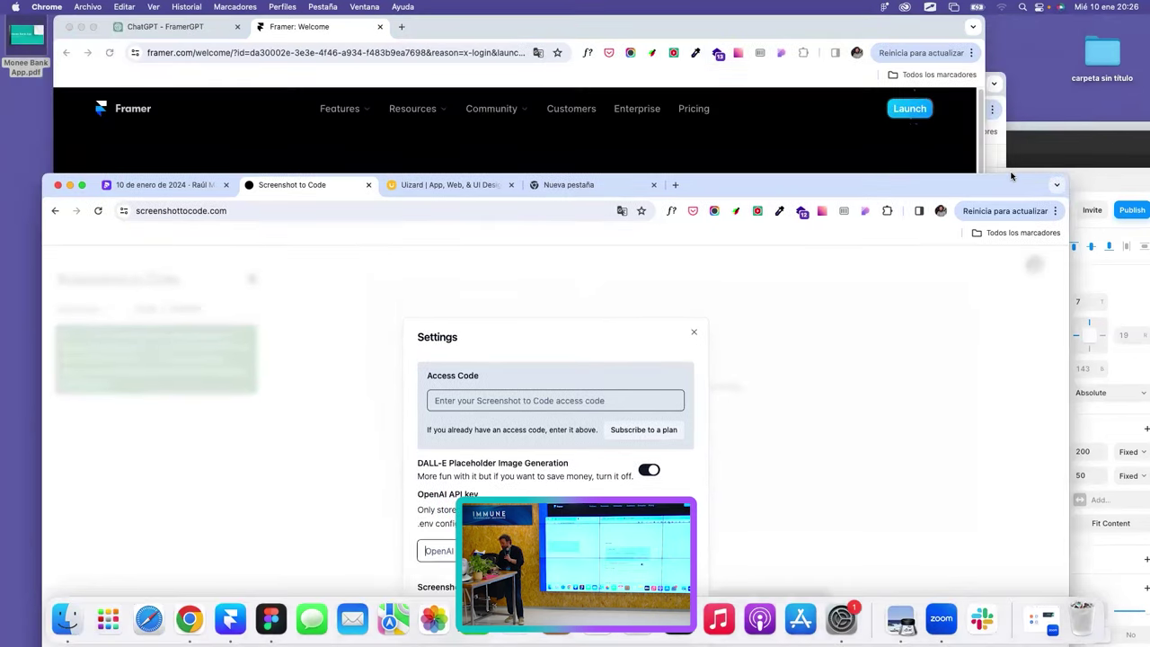
click(130, 25)
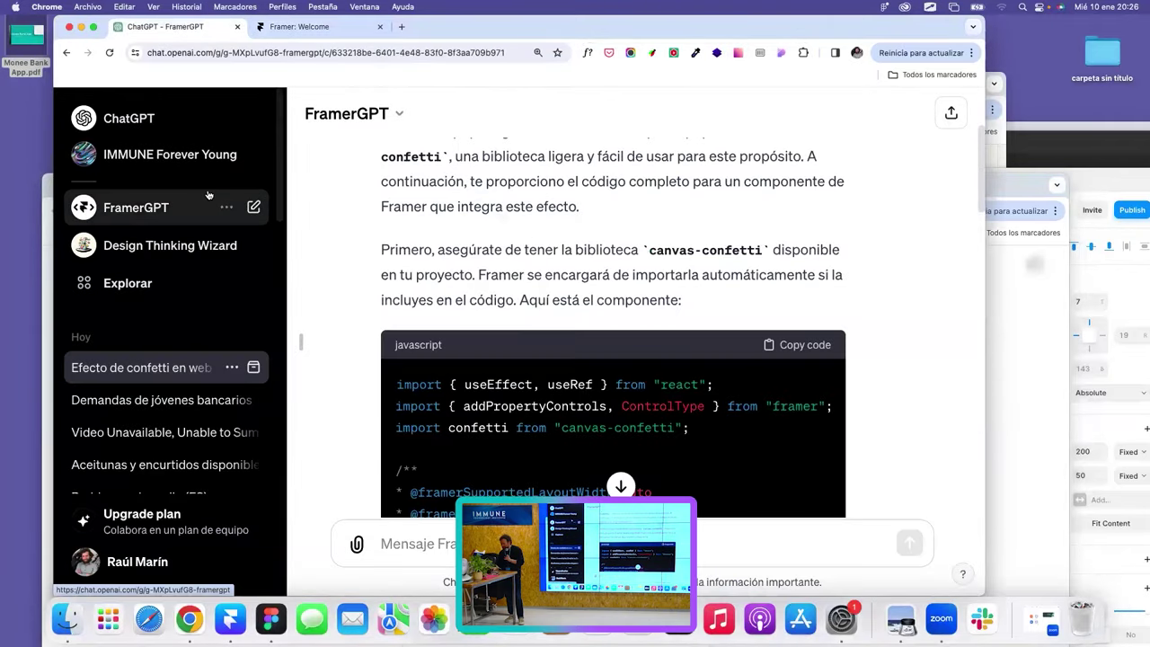
drag(108, 18, 107, 63)
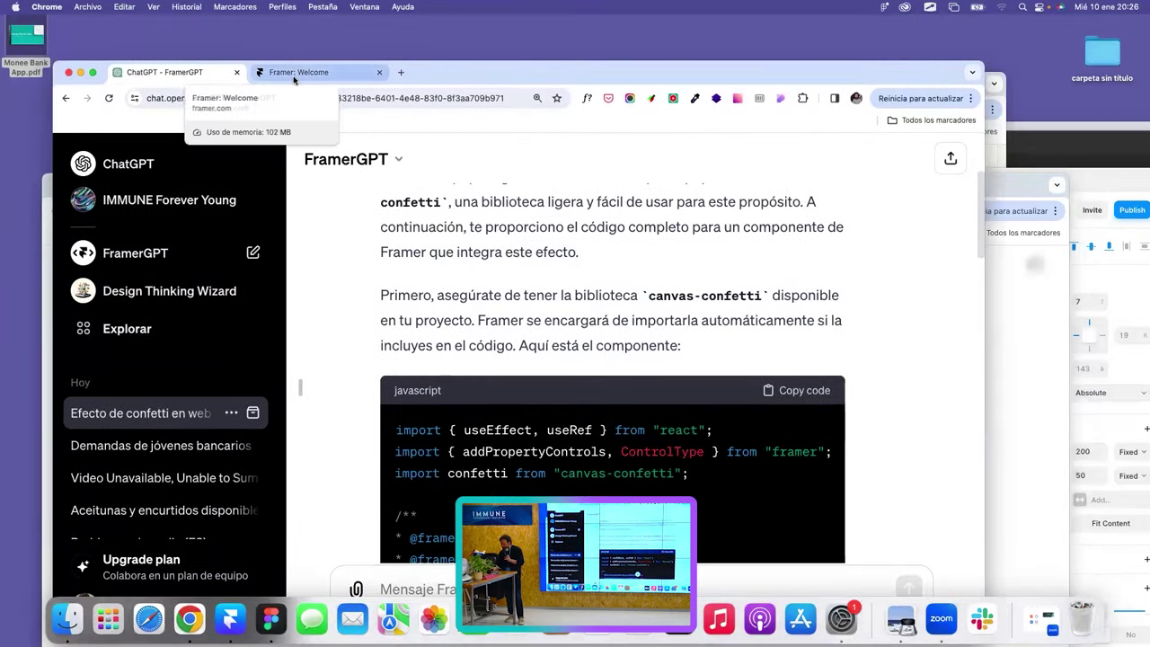
Look up "api key" in the browser and go to the suggested OpenAI API keys page at platform.openai.com/api-keys.
click(201, 100)
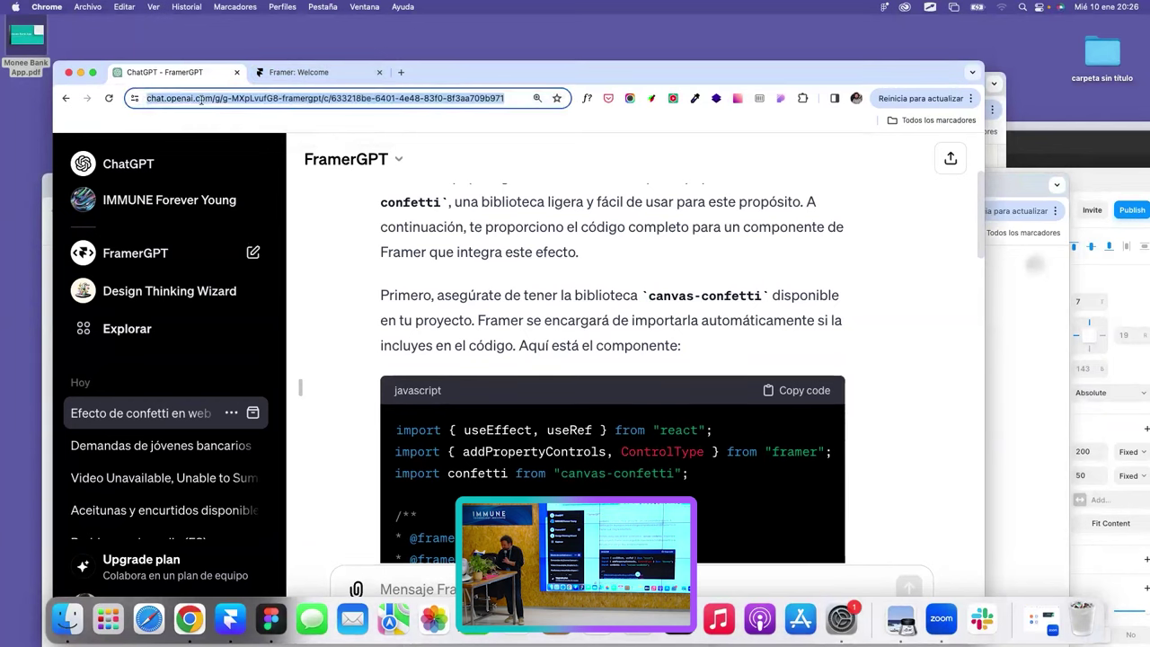
text(api key)
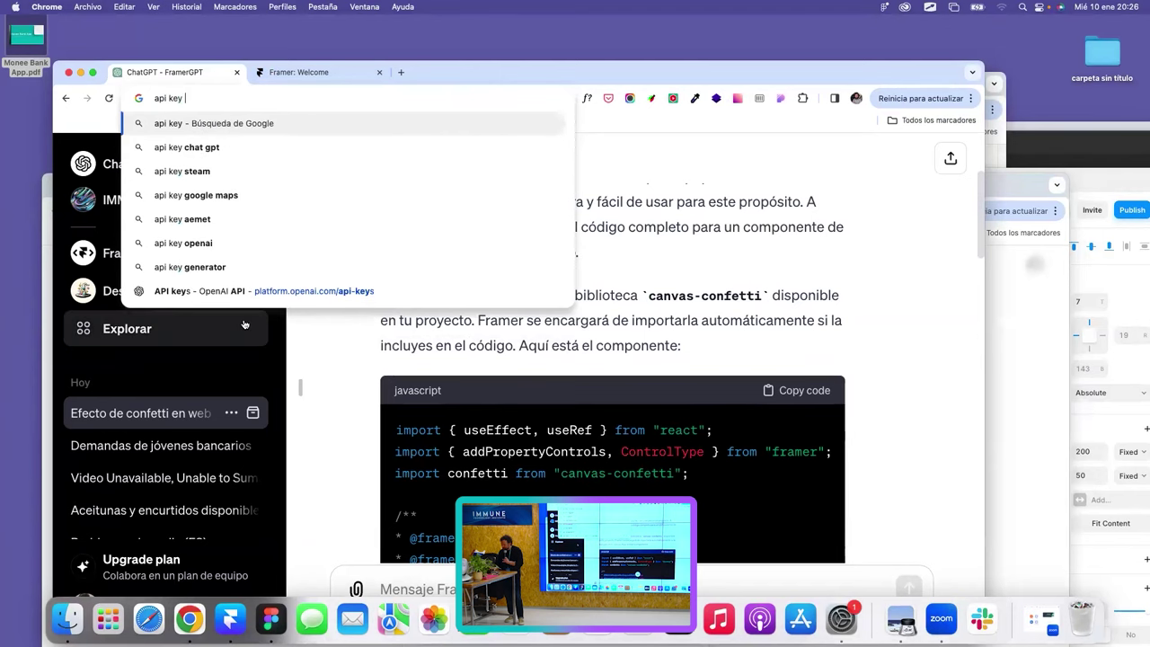
click(241, 290)
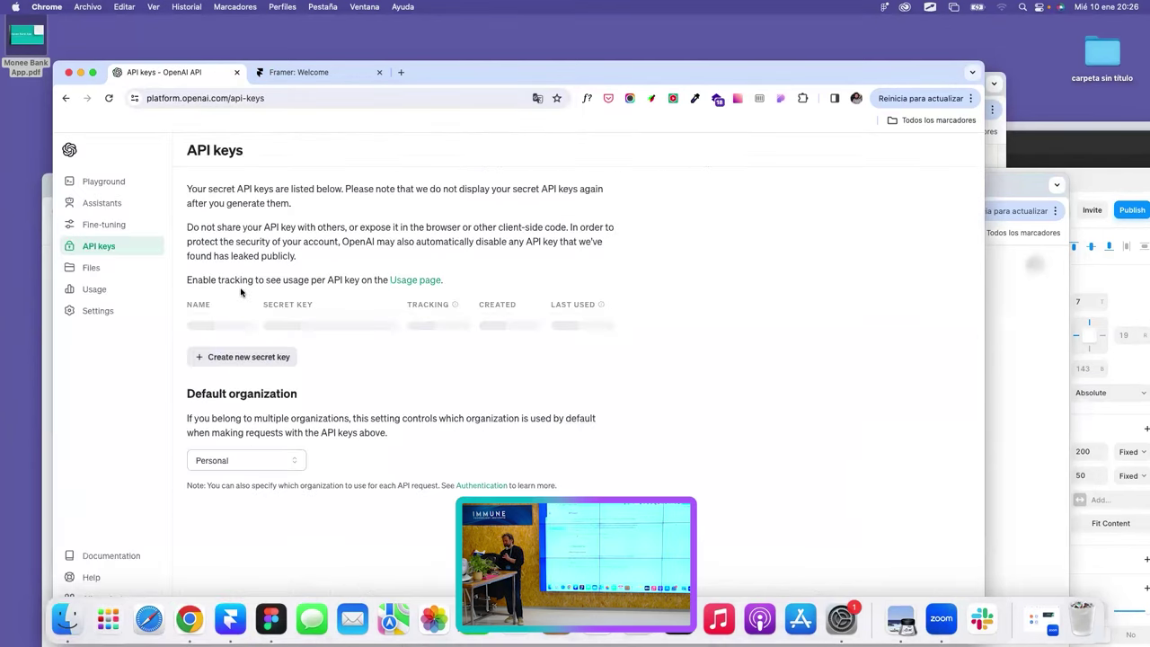
Create a new OpenAI secret key named IMMUNE, copy the generated key and close its dialog.
scroll(481, 237, down, 3)
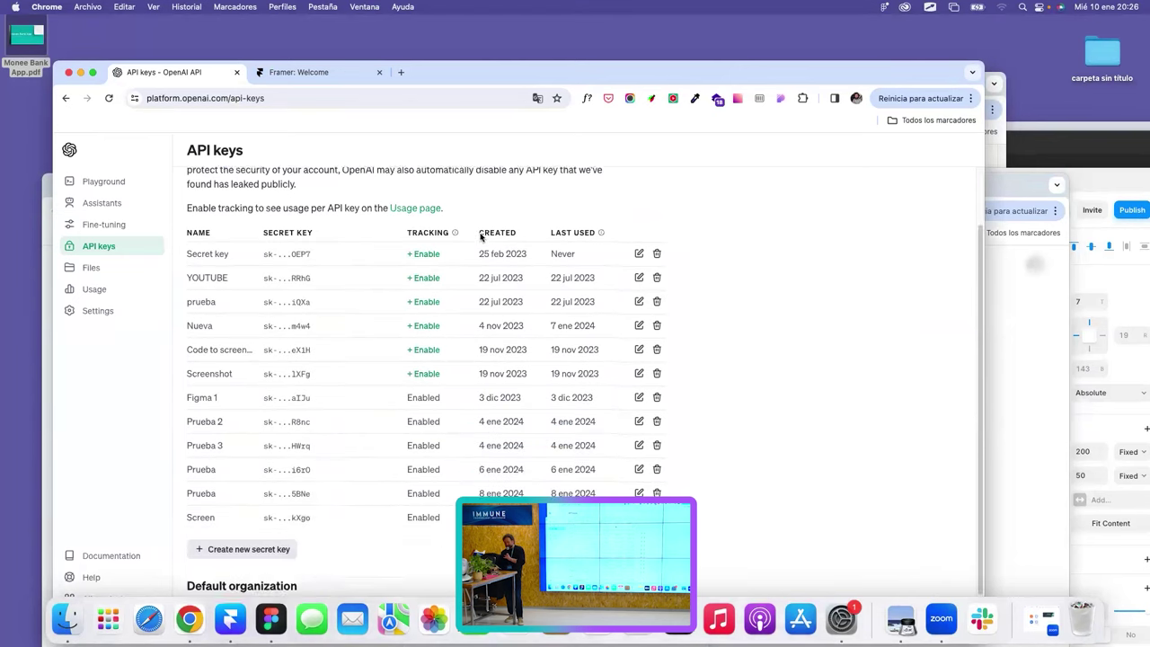
click(261, 491)
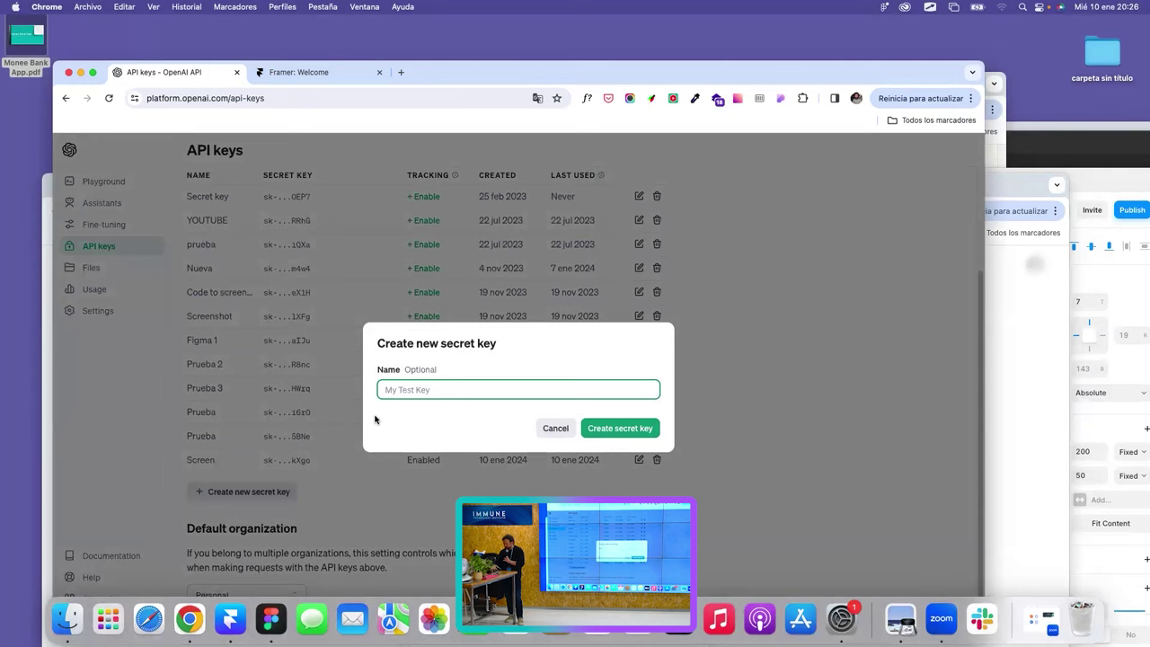
text(IMMUNE)
click(620, 428)
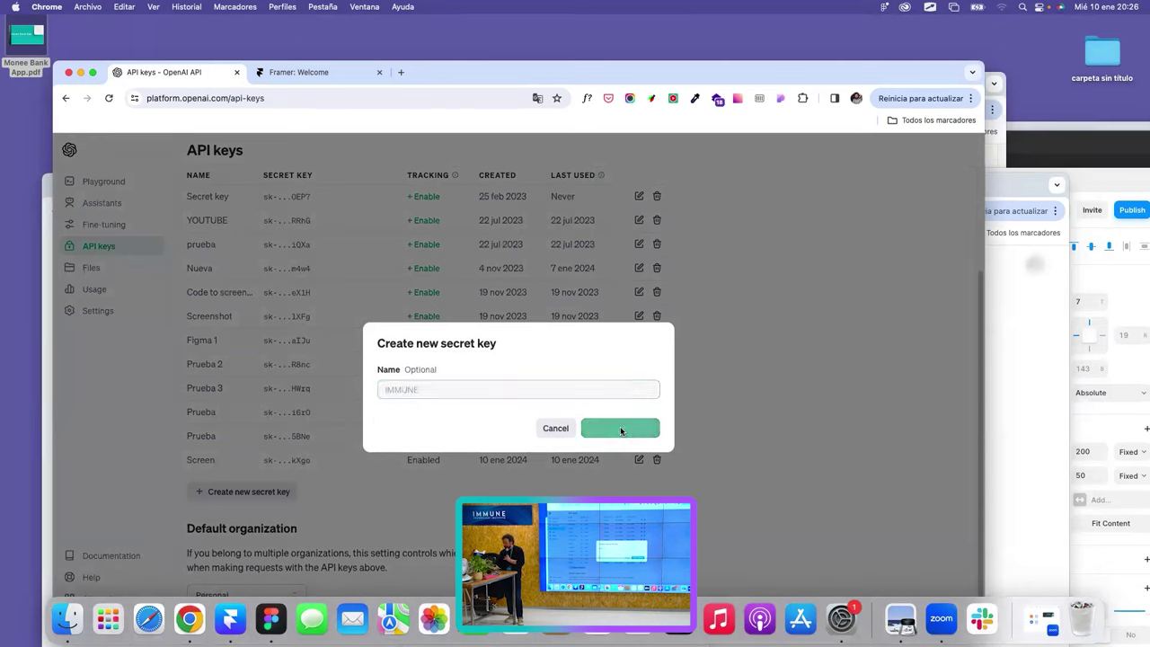
key(super+c)
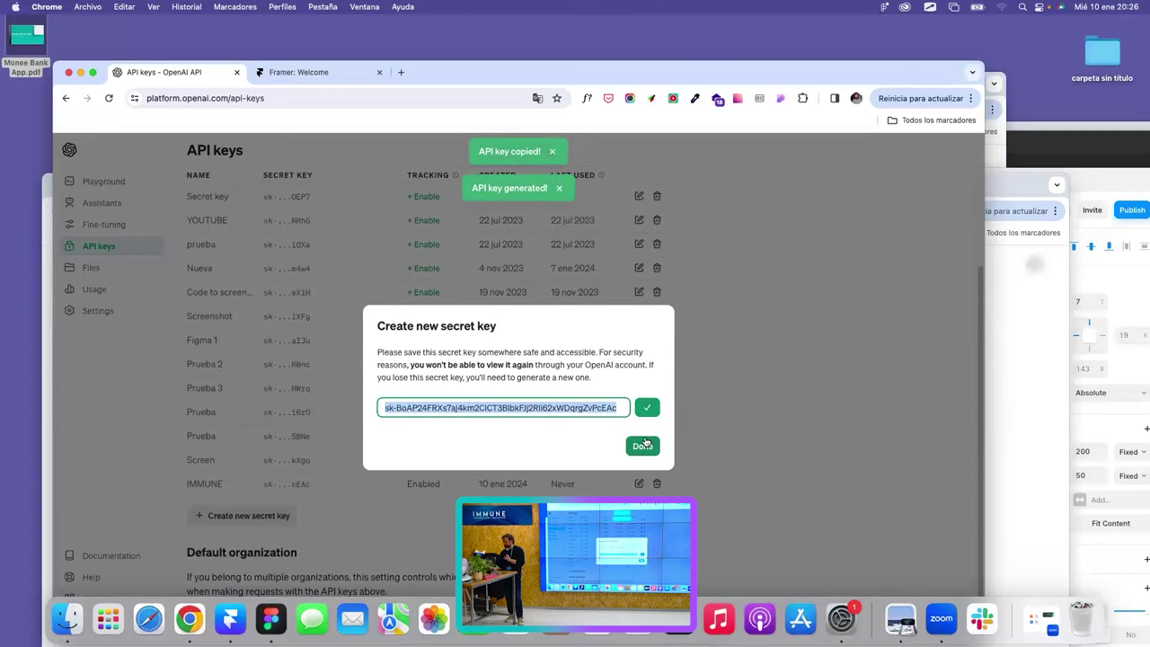
click(643, 445)
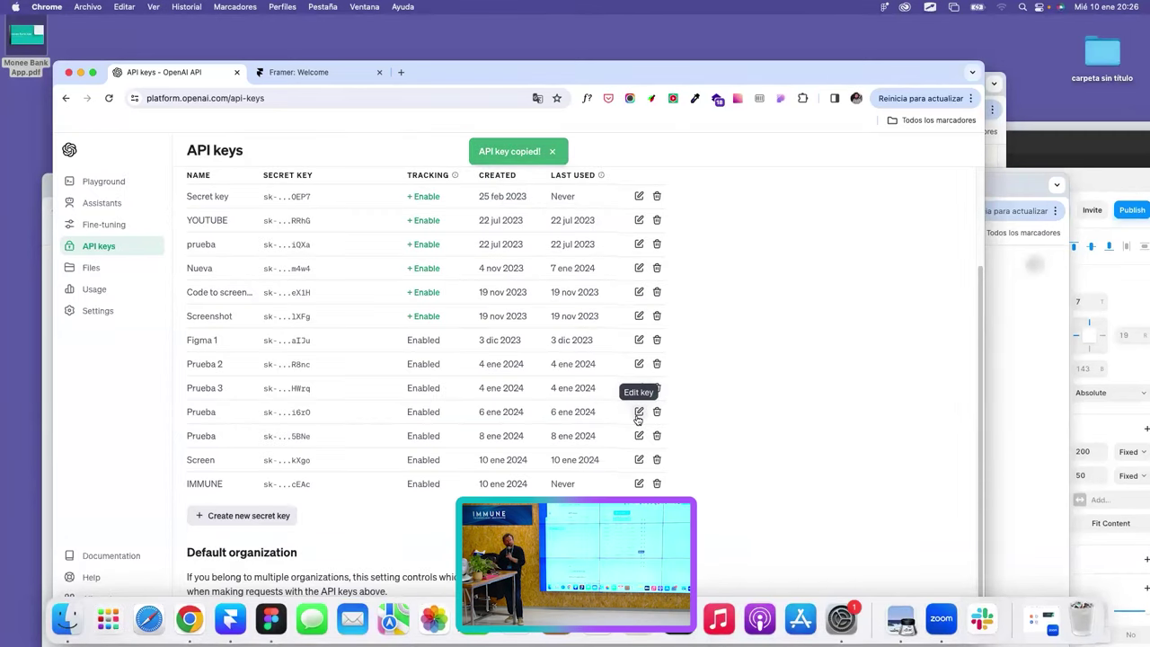